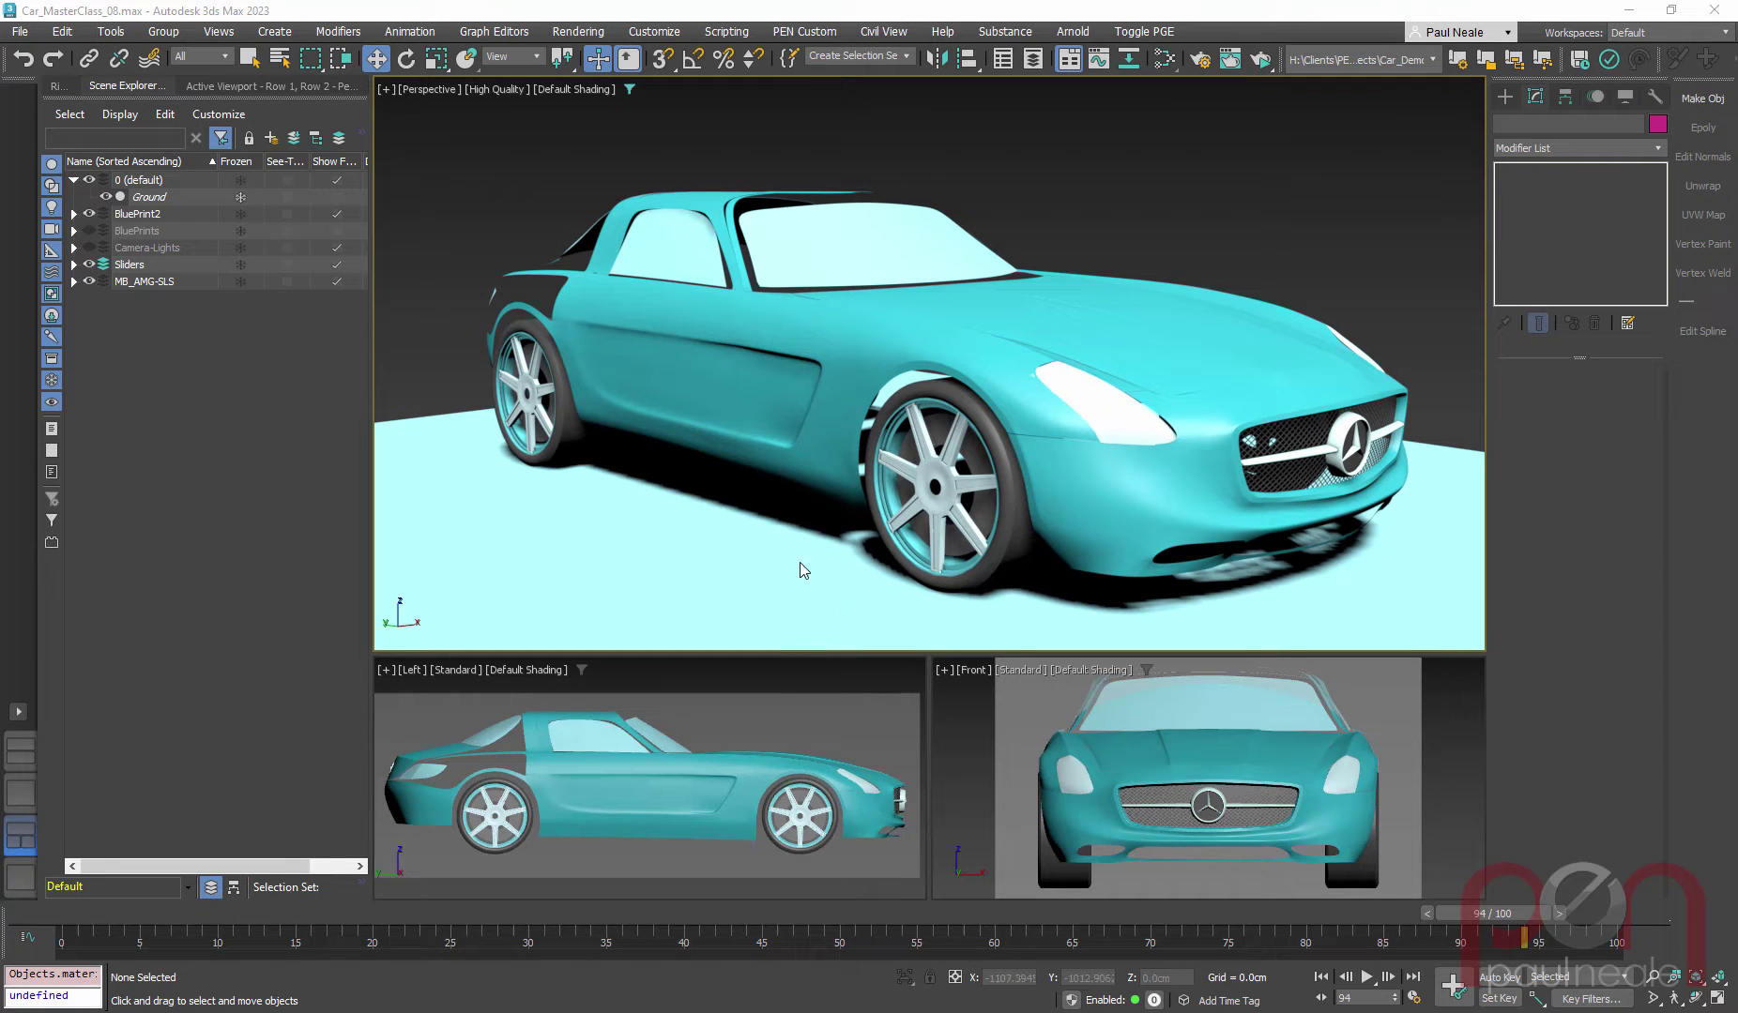
Step: Create a general Physical Material node in the Slate Material Editor's Demo view and collapse its unused slots
key("m")
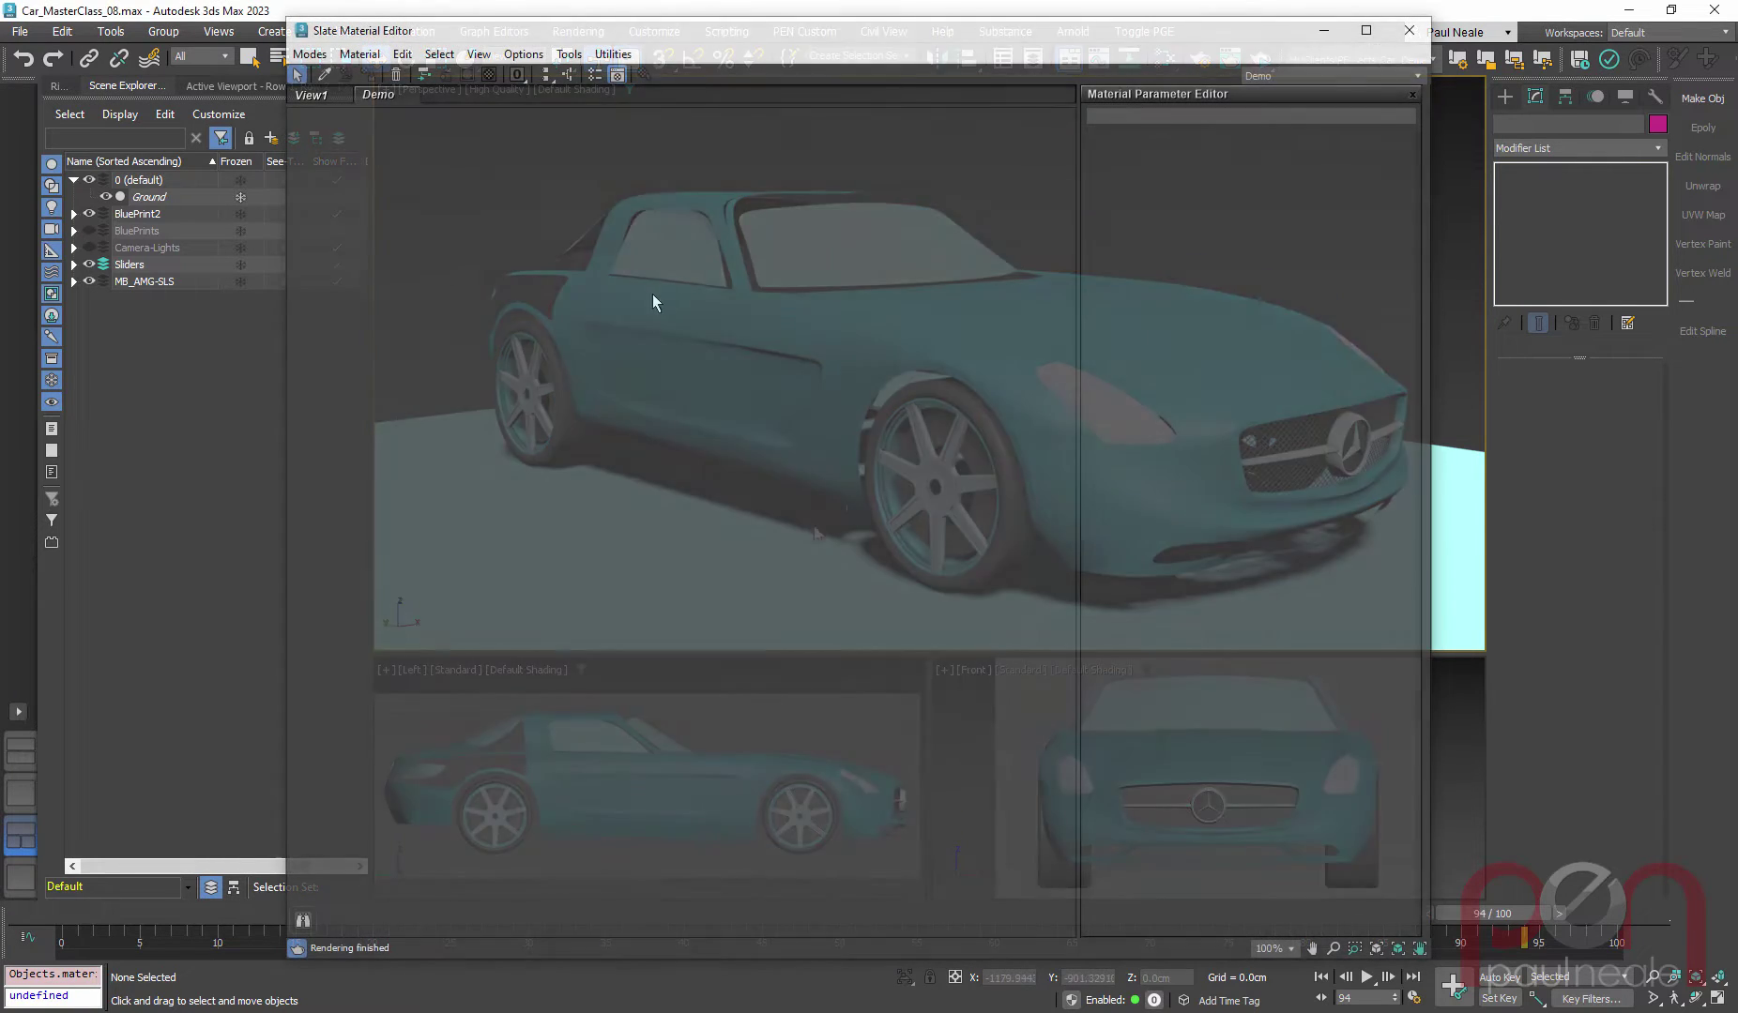
right_click(659, 297)
mouse_move(767, 307)
mouse_move(886, 308)
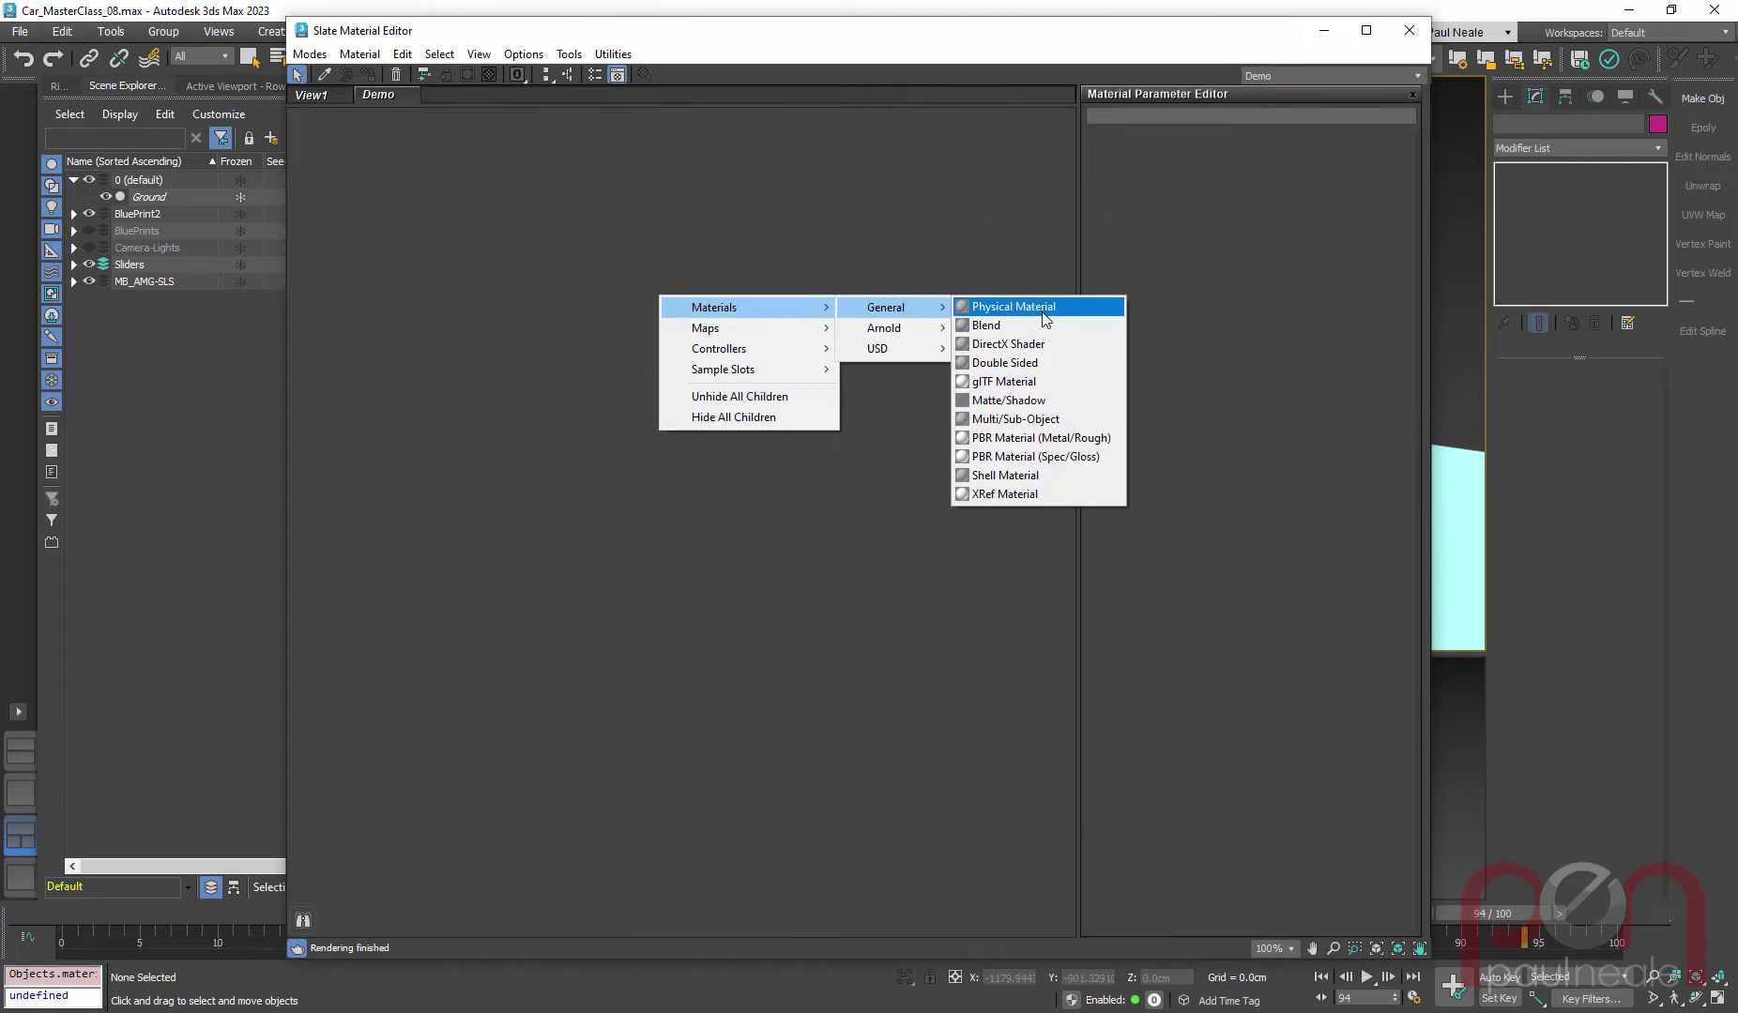
left_click(994, 309)
left_click_drag(652, 311, 916, 337)
key("h")
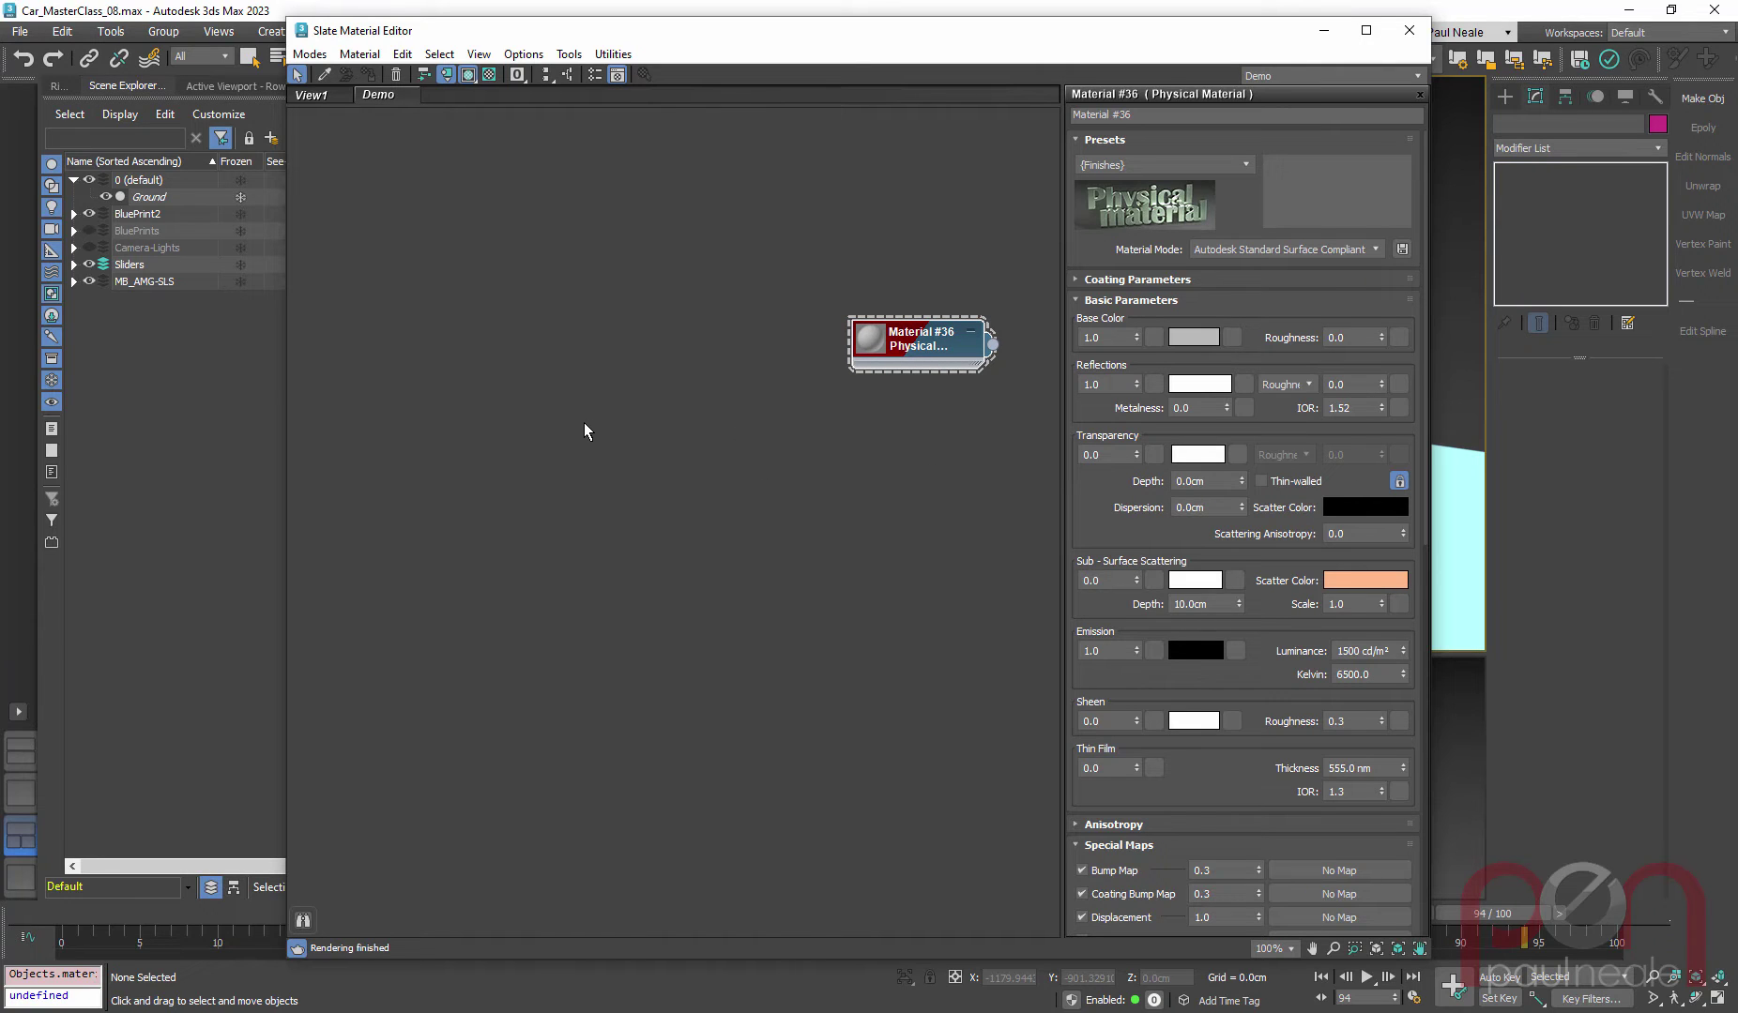
left_click_drag(927, 353, 927, 379)
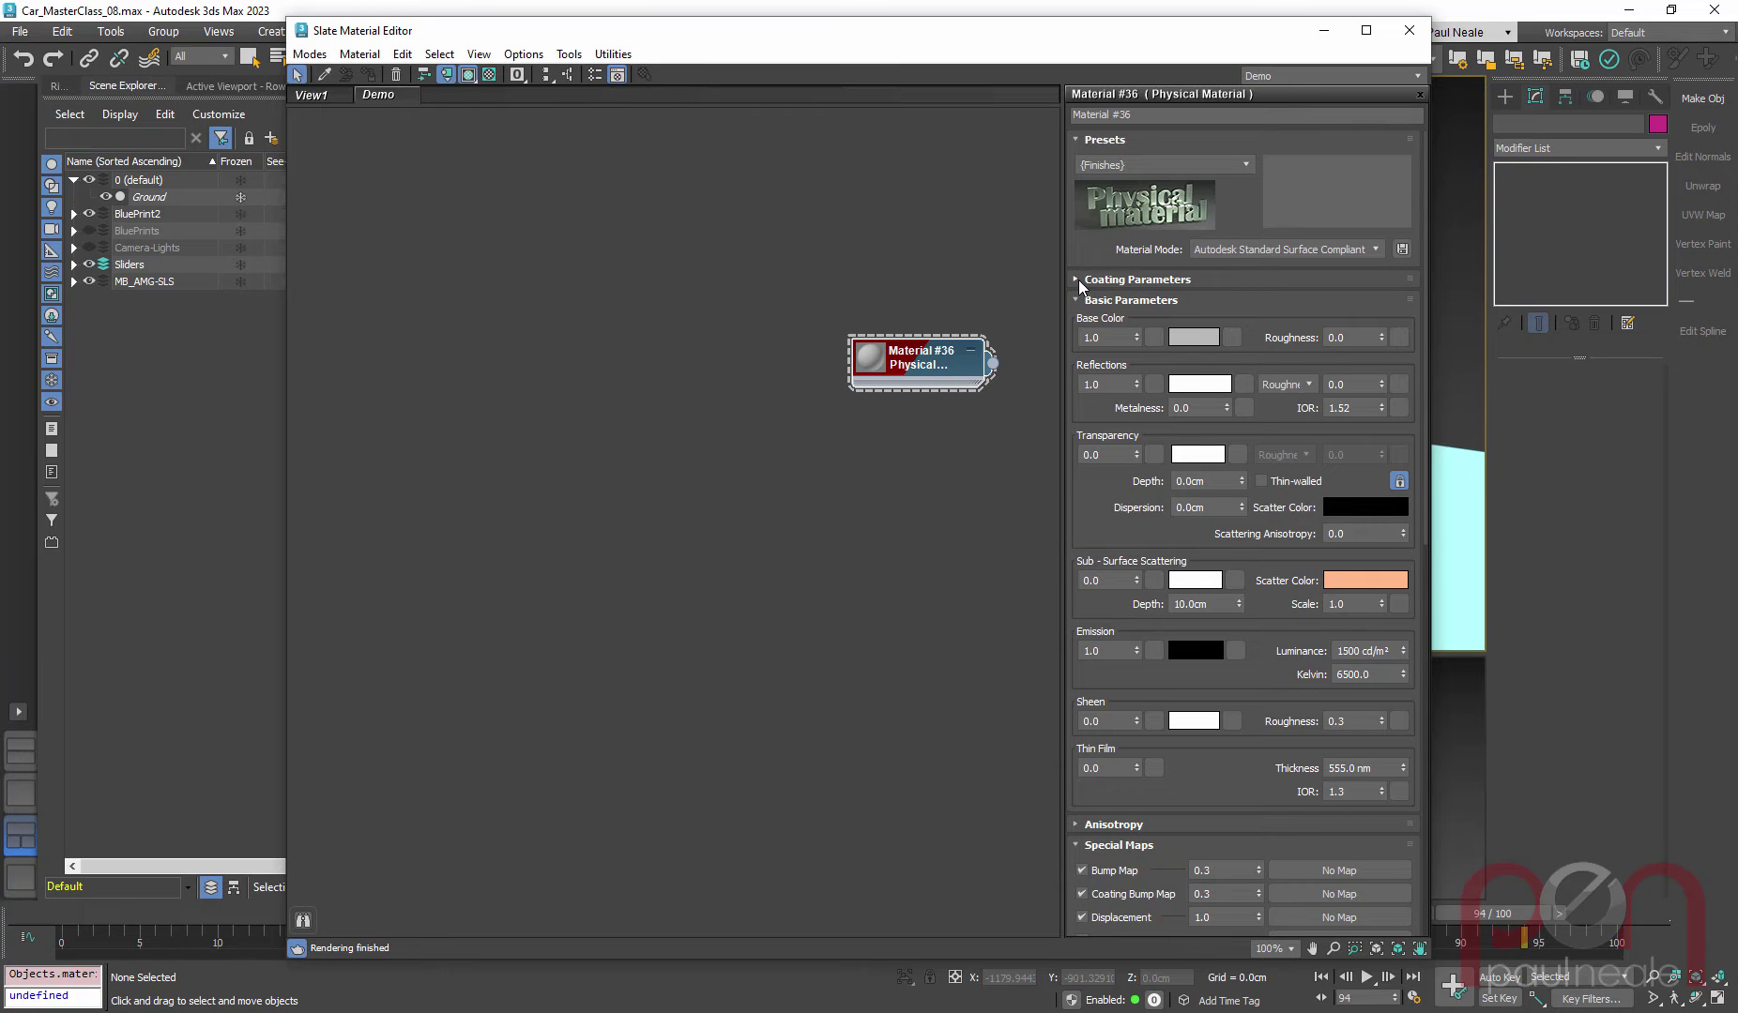
left_click_drag(1052, 47, 1032, 60)
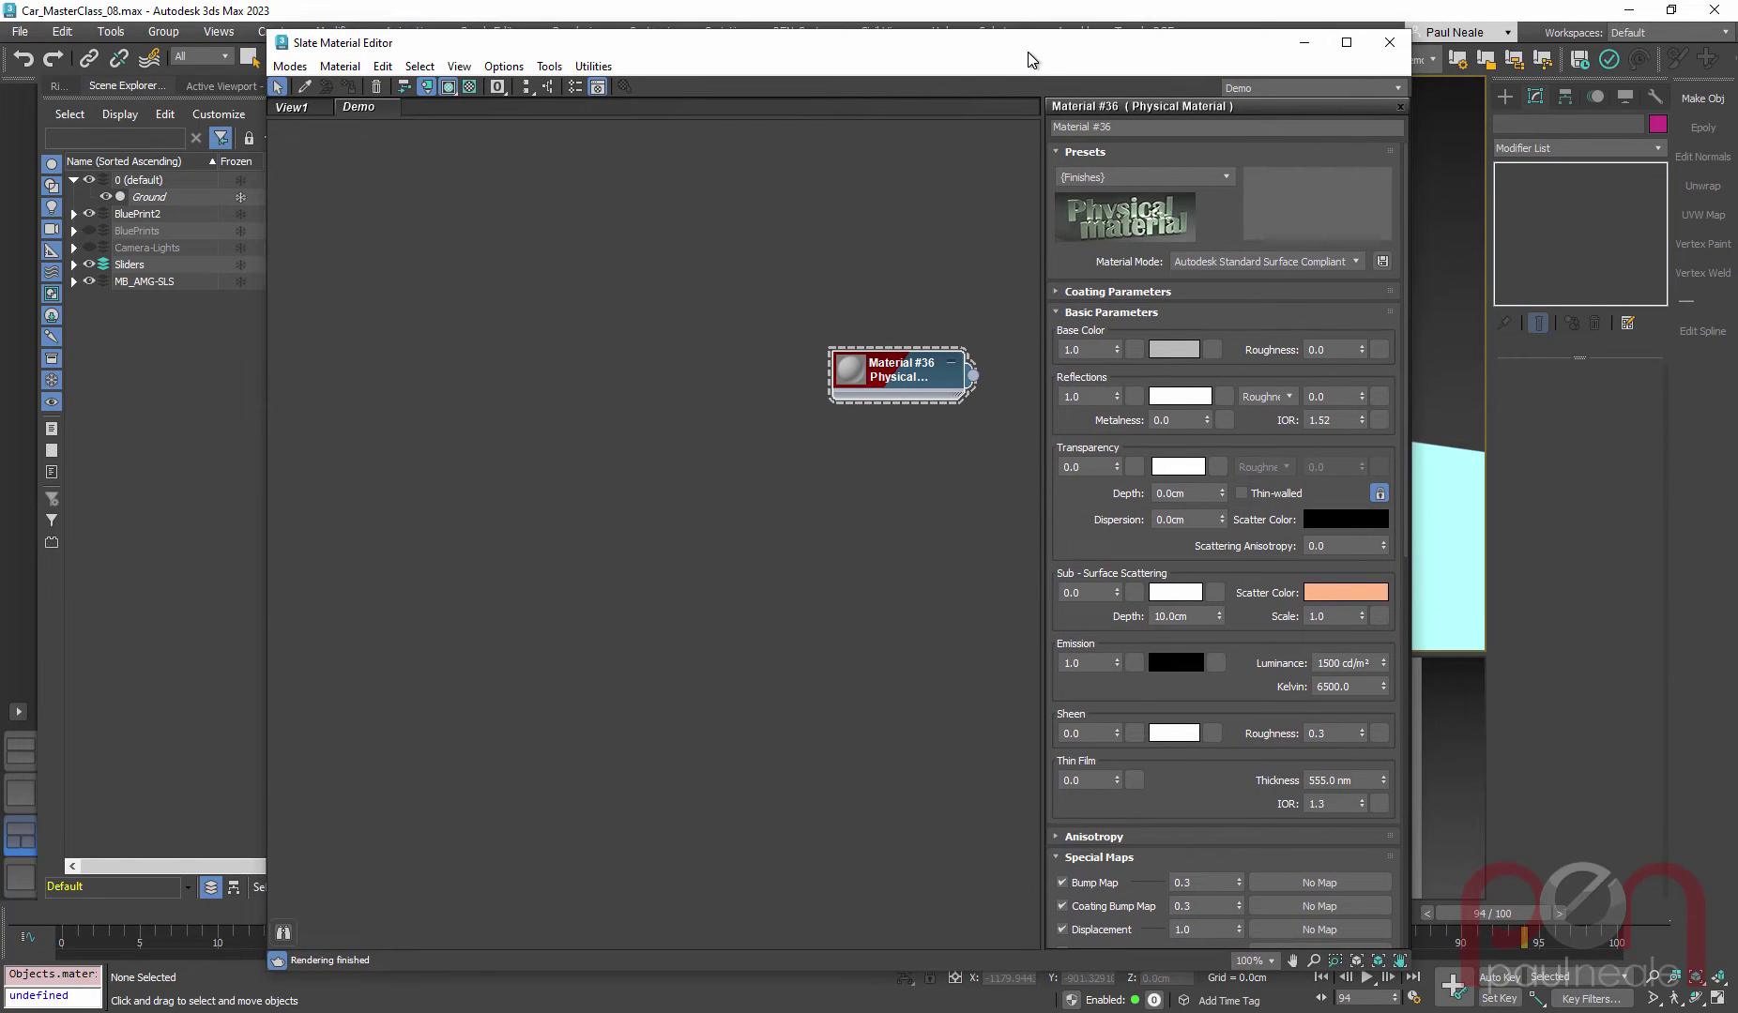
Step: Select the car's hood, main body, roof and rear trunk panel together in the perspective view
key("m")
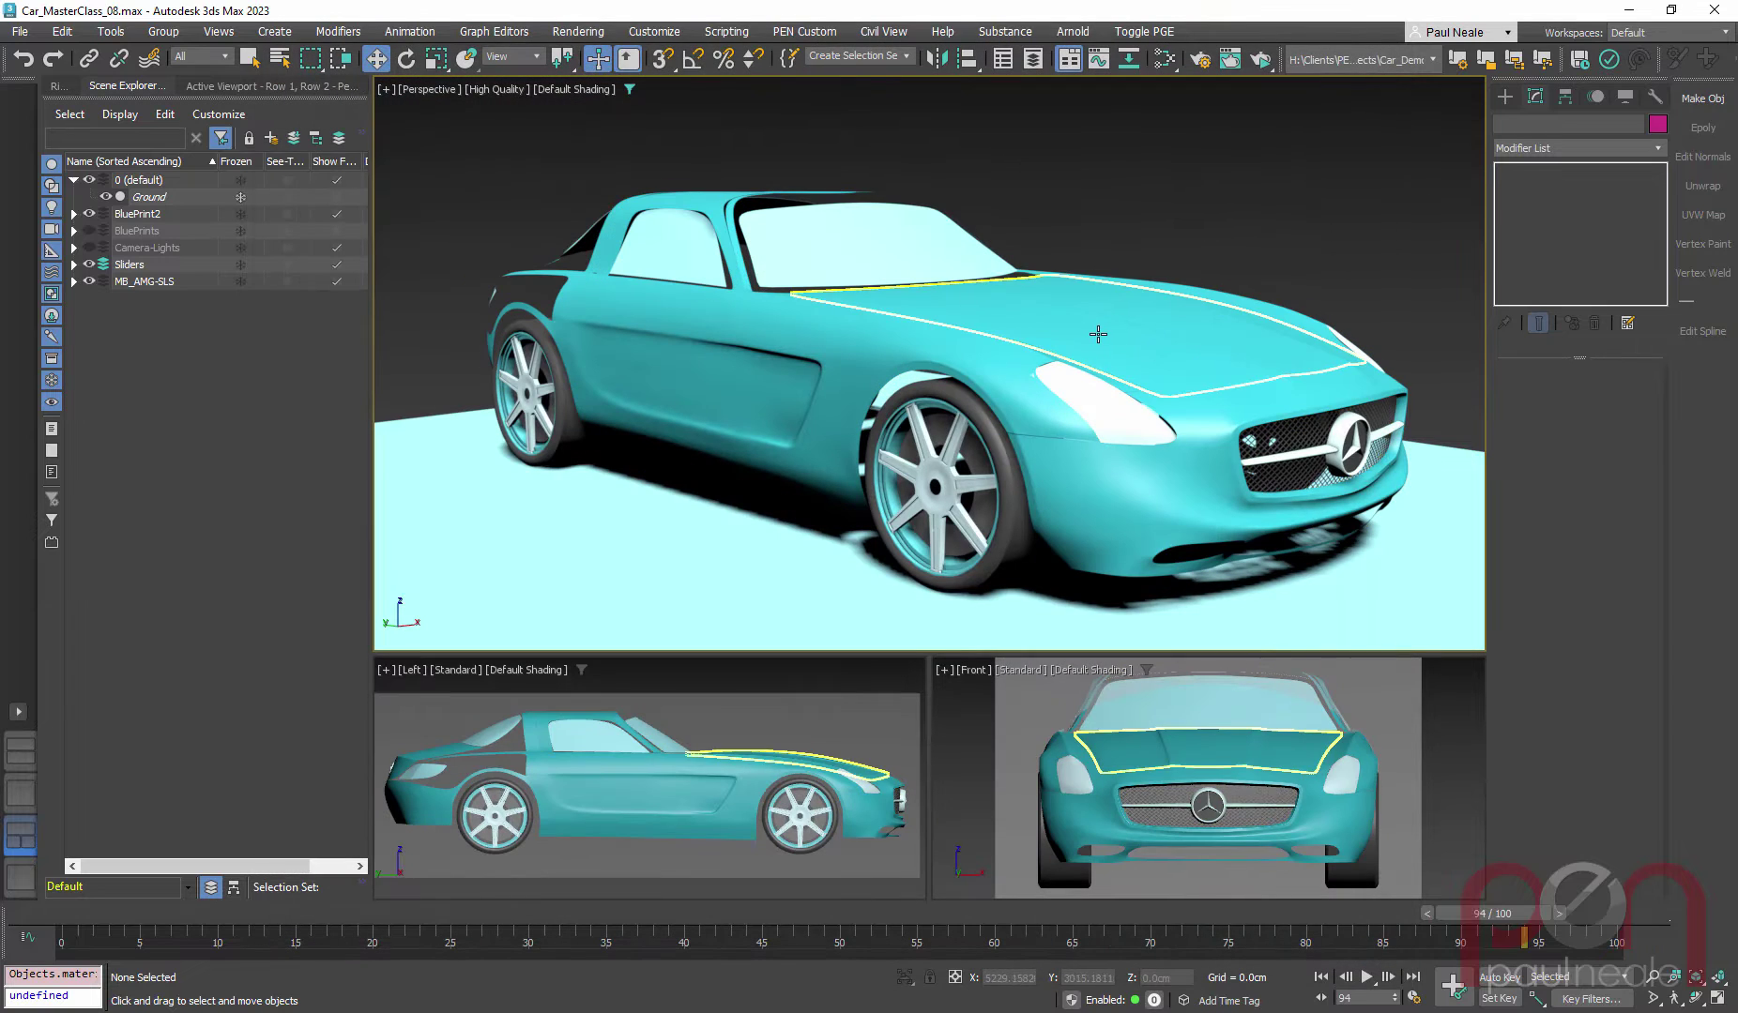
left_click(1099, 336)
left_click(1007, 375, "ctrl")
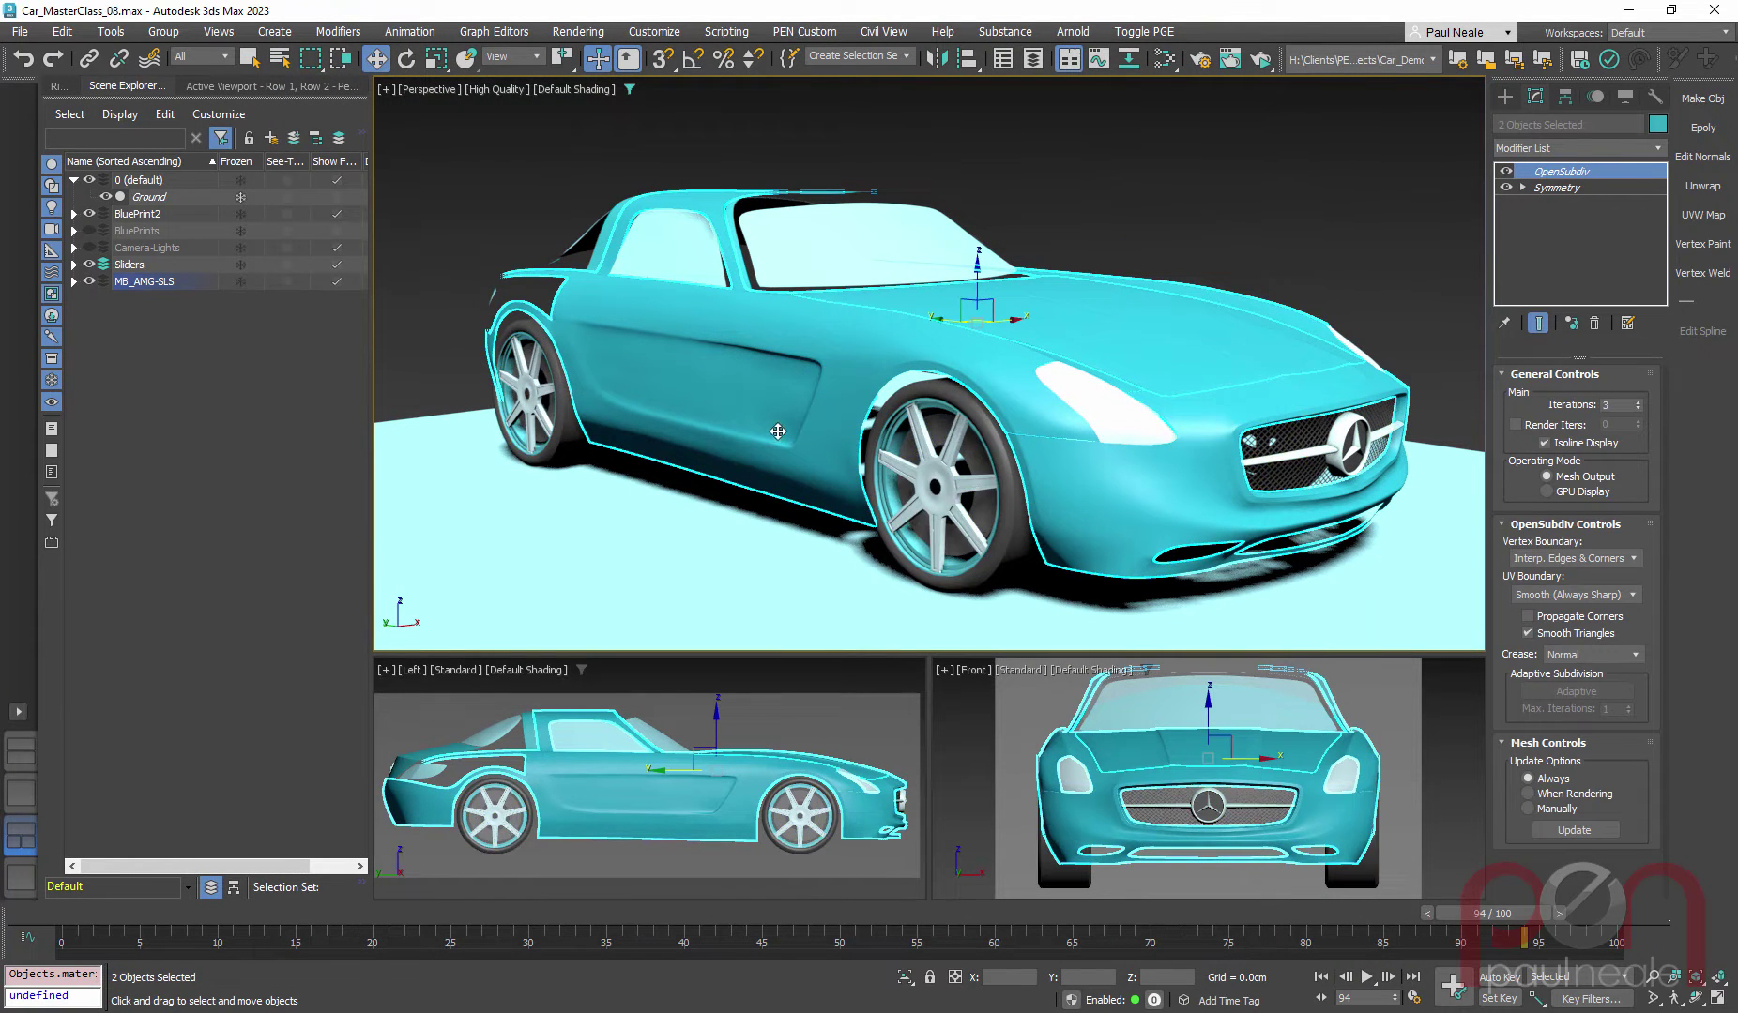
middle_click_drag(844, 281, 820, 336, "alt")
left_click(687, 148, "ctrl")
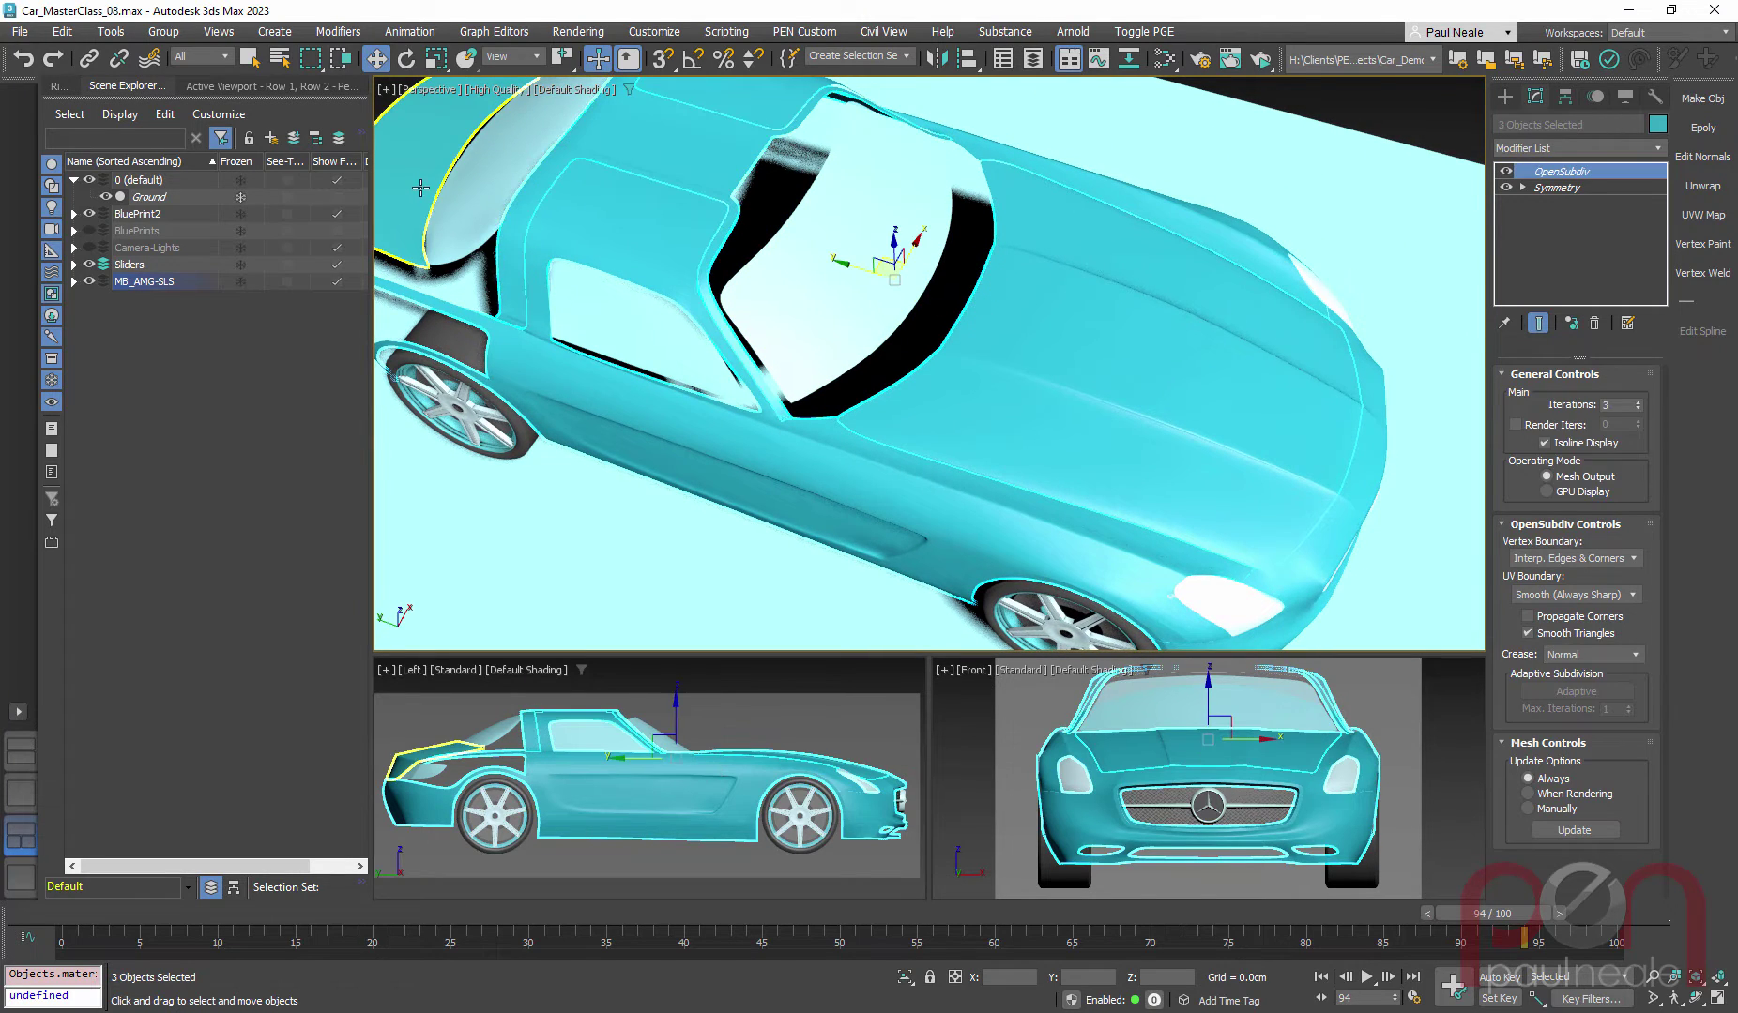
left_click(424, 185, "ctrl")
middle_click_drag(575, 261, 648, 228, "alt")
middle_click_drag(824, 320, 851, 325, "alt")
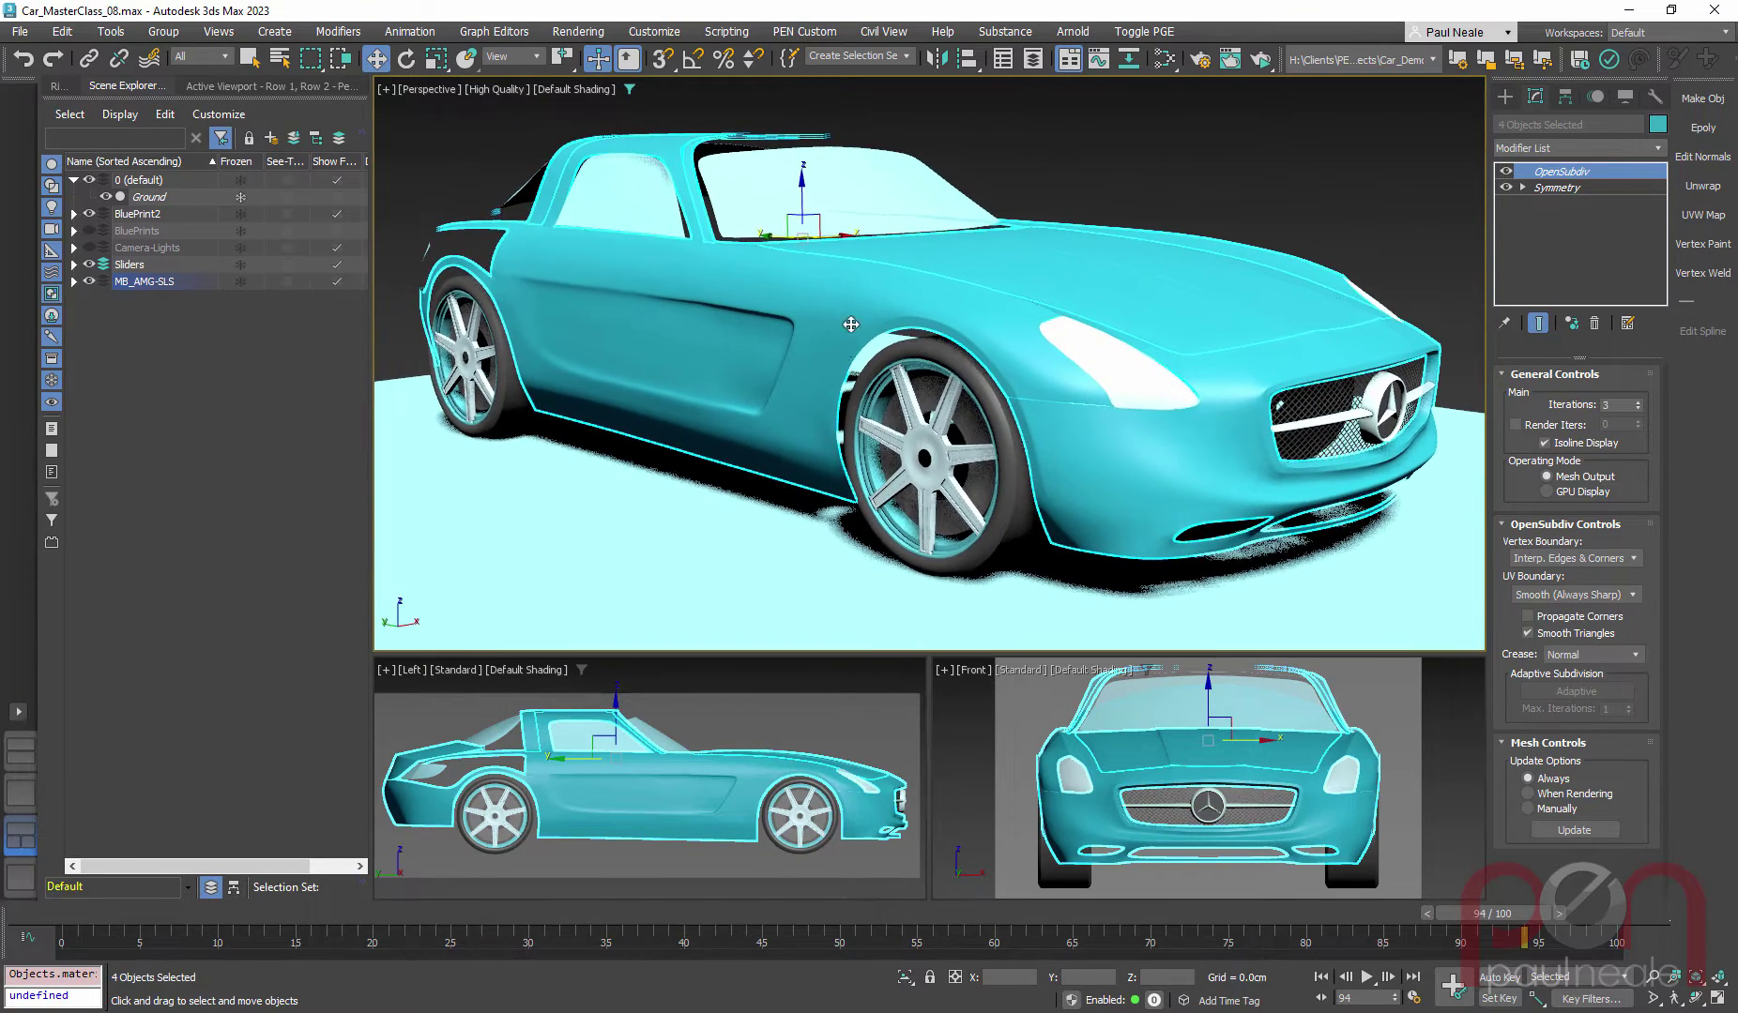
Step: Assign the new physical material to the selected body panels and name it Car Paint
key("m")
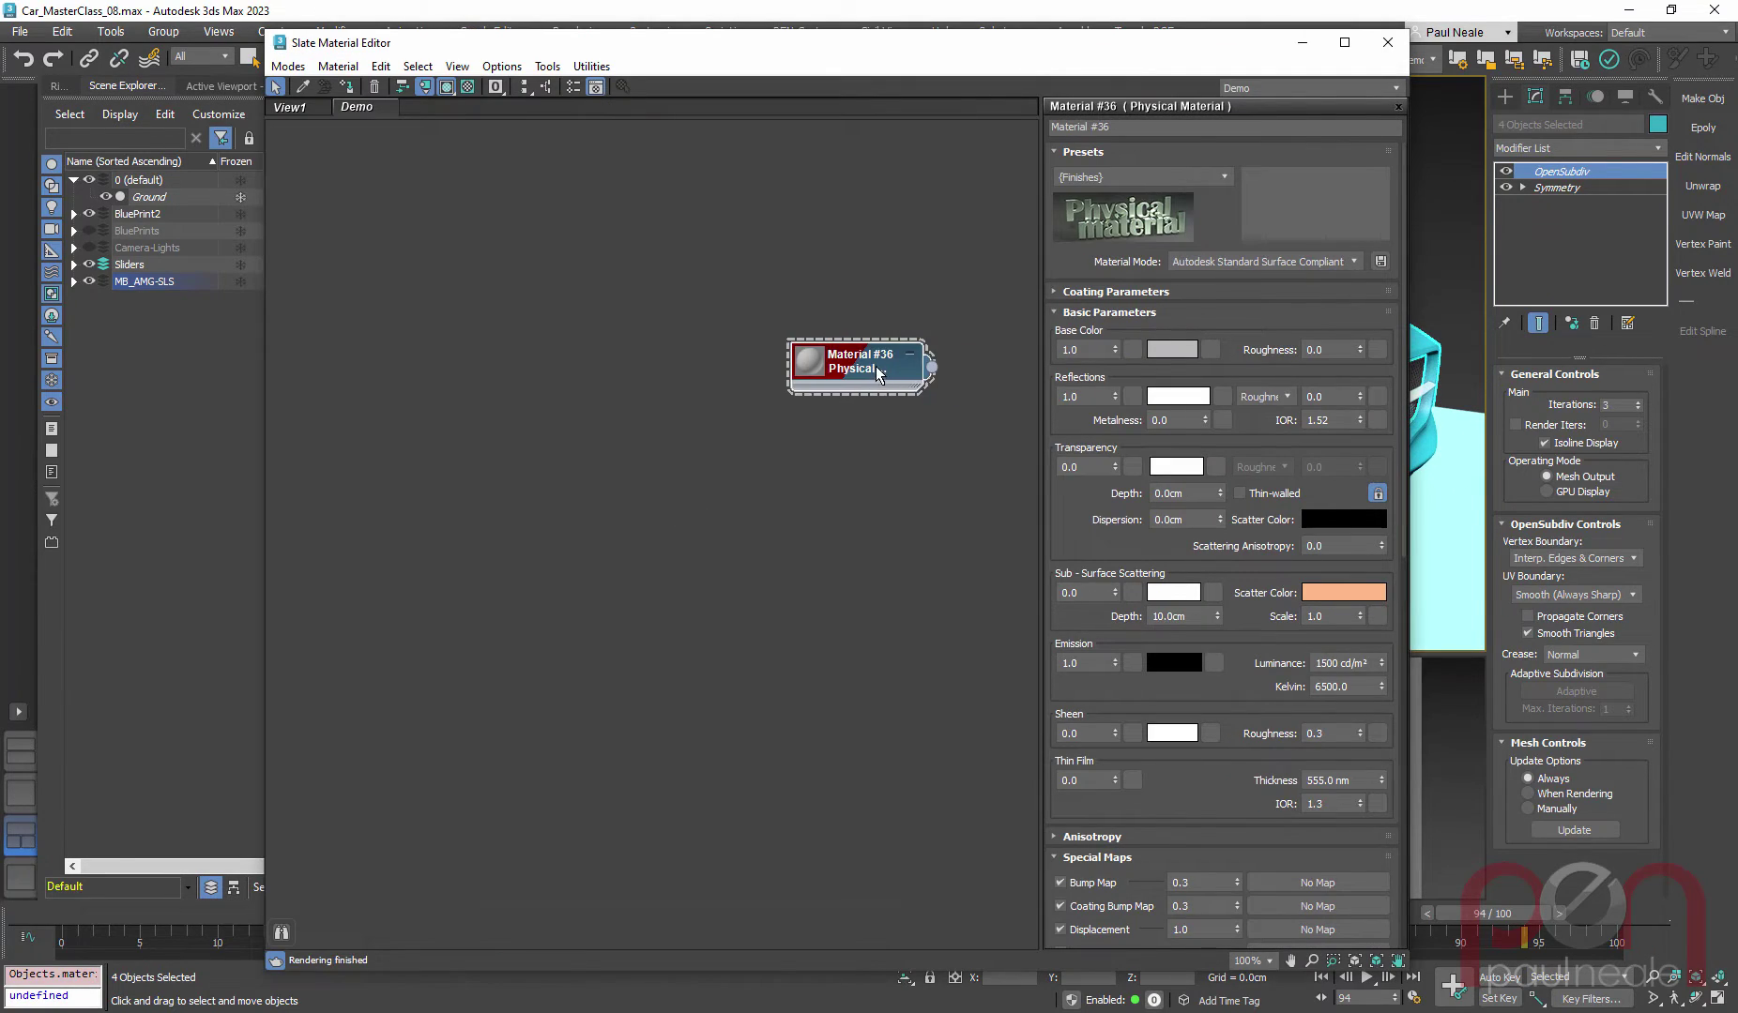
left_click_drag(919, 383, 976, 383)
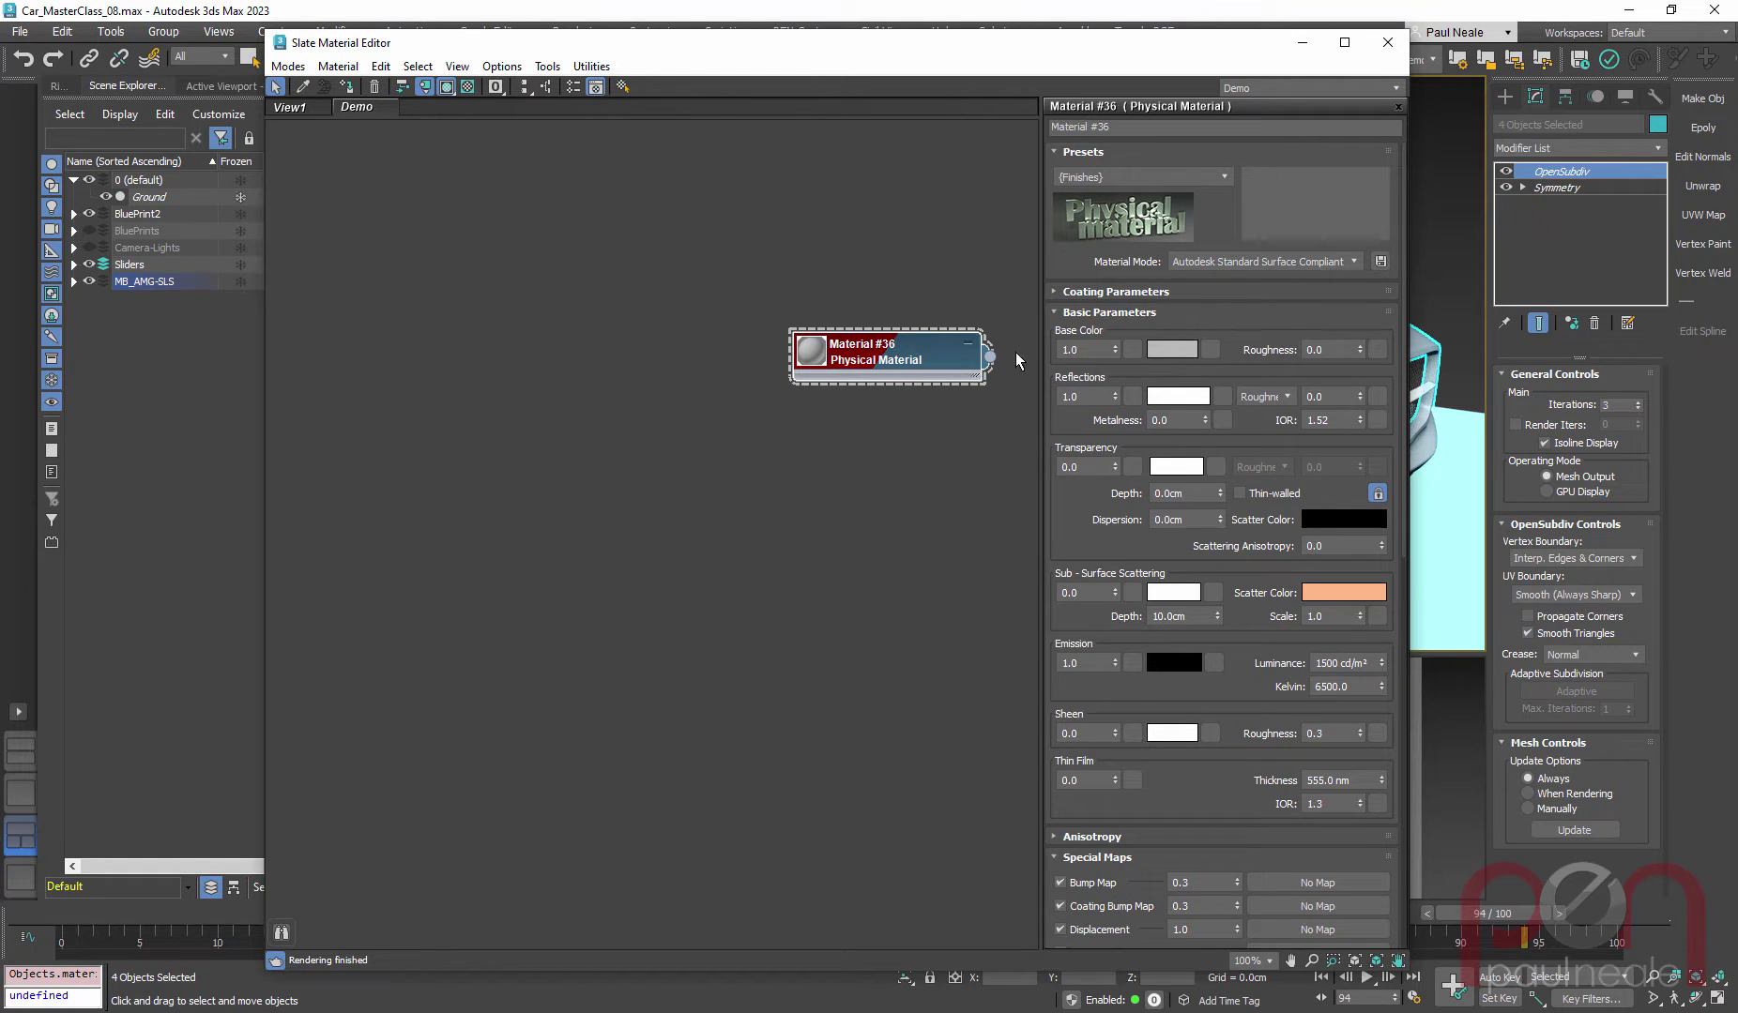
left_click_drag(1133, 127, 954, 116)
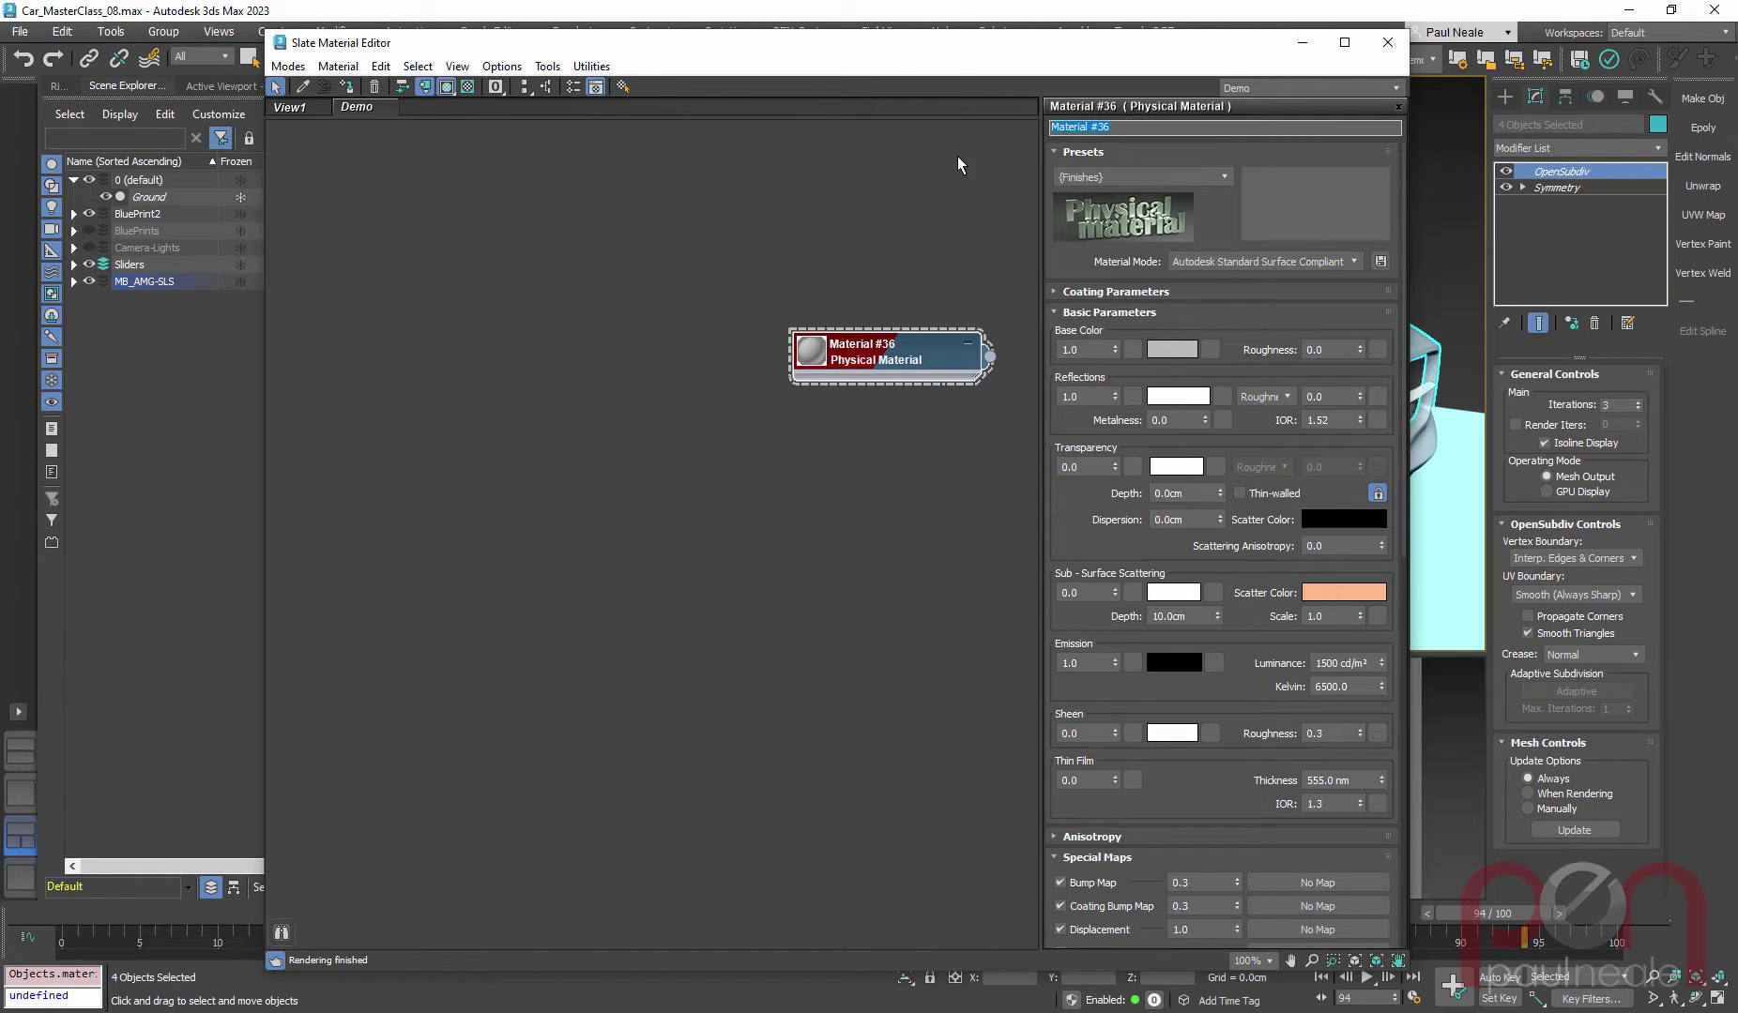
type("Car Paint")
key("Return")
mouse_move(904, 360)
left_mouse_down()
mouse_move(829, 360)
mouse_move(838, 343)
left_mouse_up()
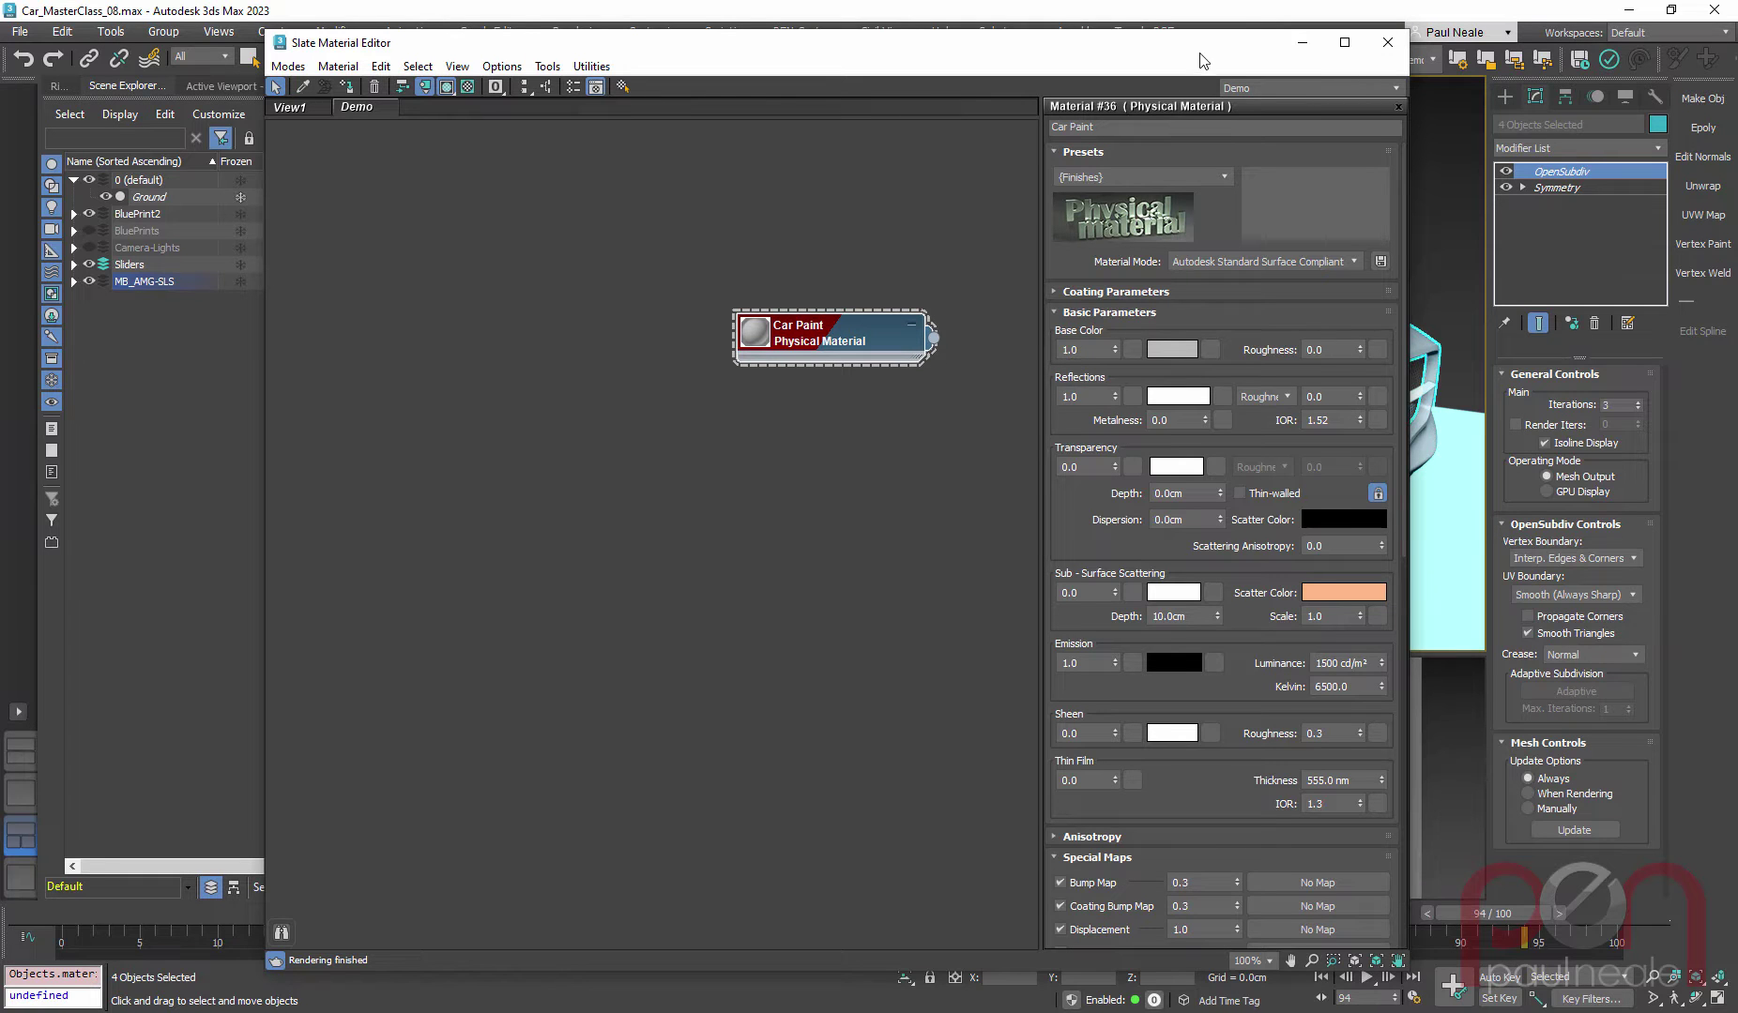
Step: Set the Car Paint metalness to 0.3 and its clearcoat weight to 1.0
left_click_drag(1220, 55, 957, 62)
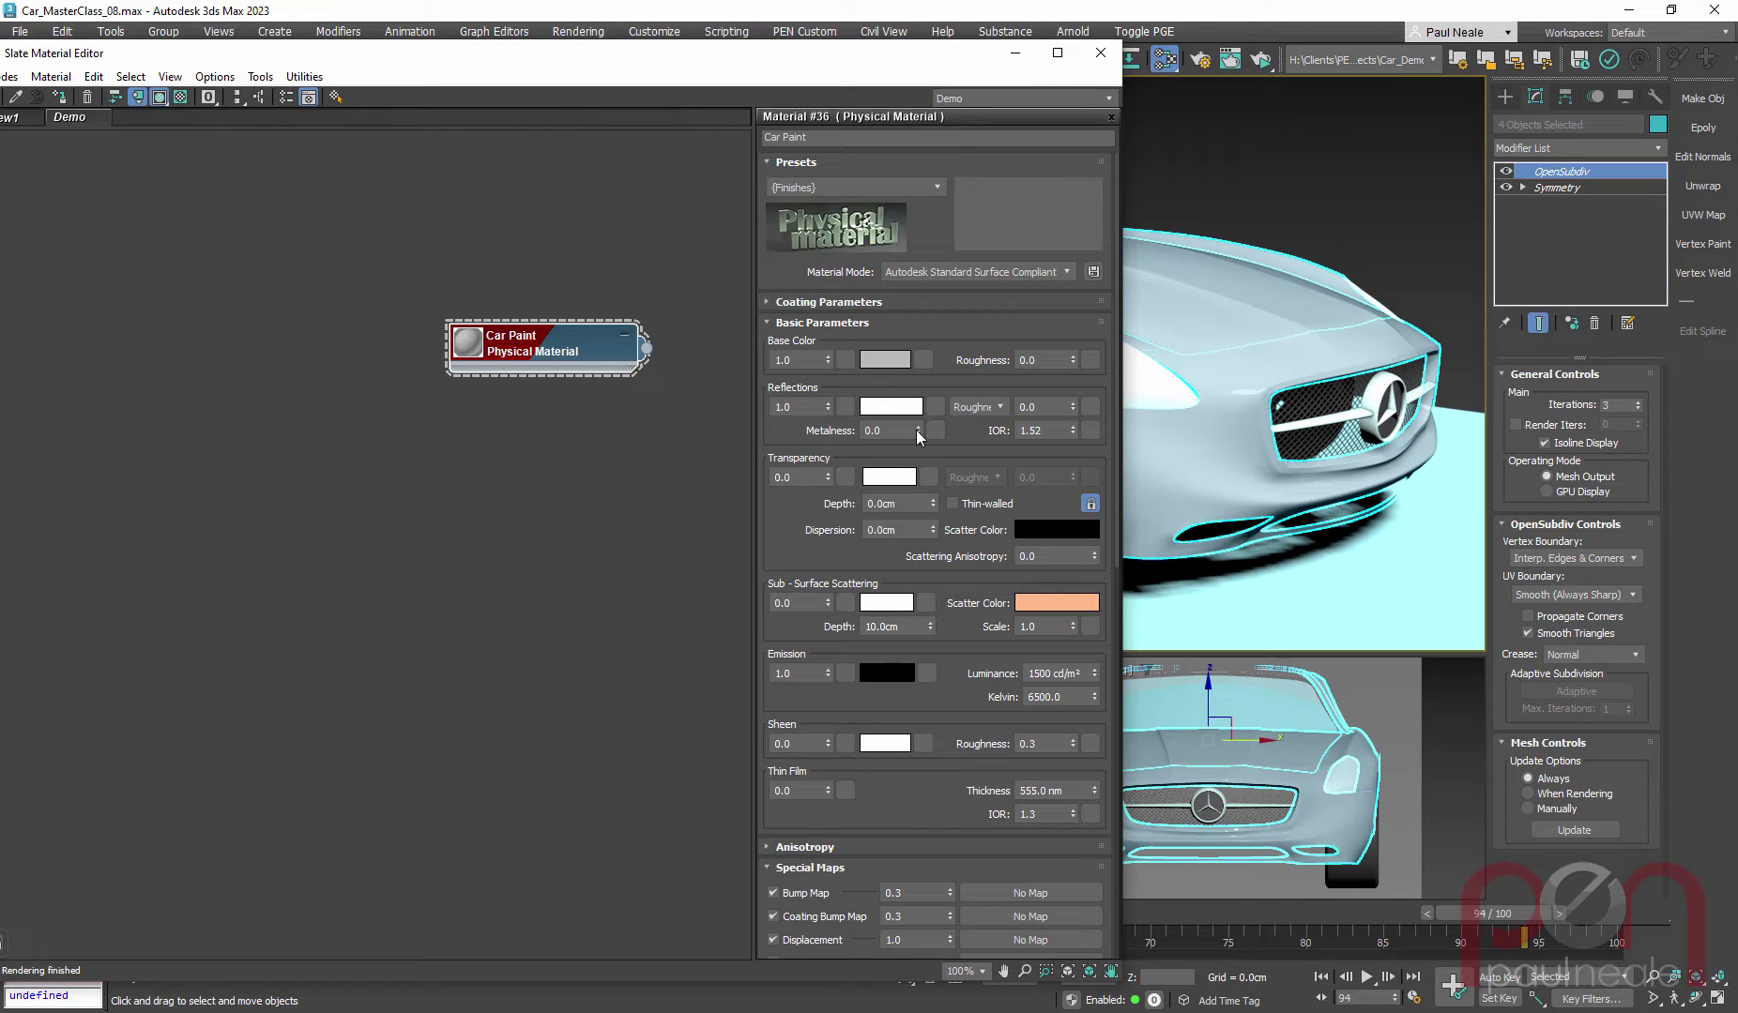
left_click_drag(917, 431, 922, 406)
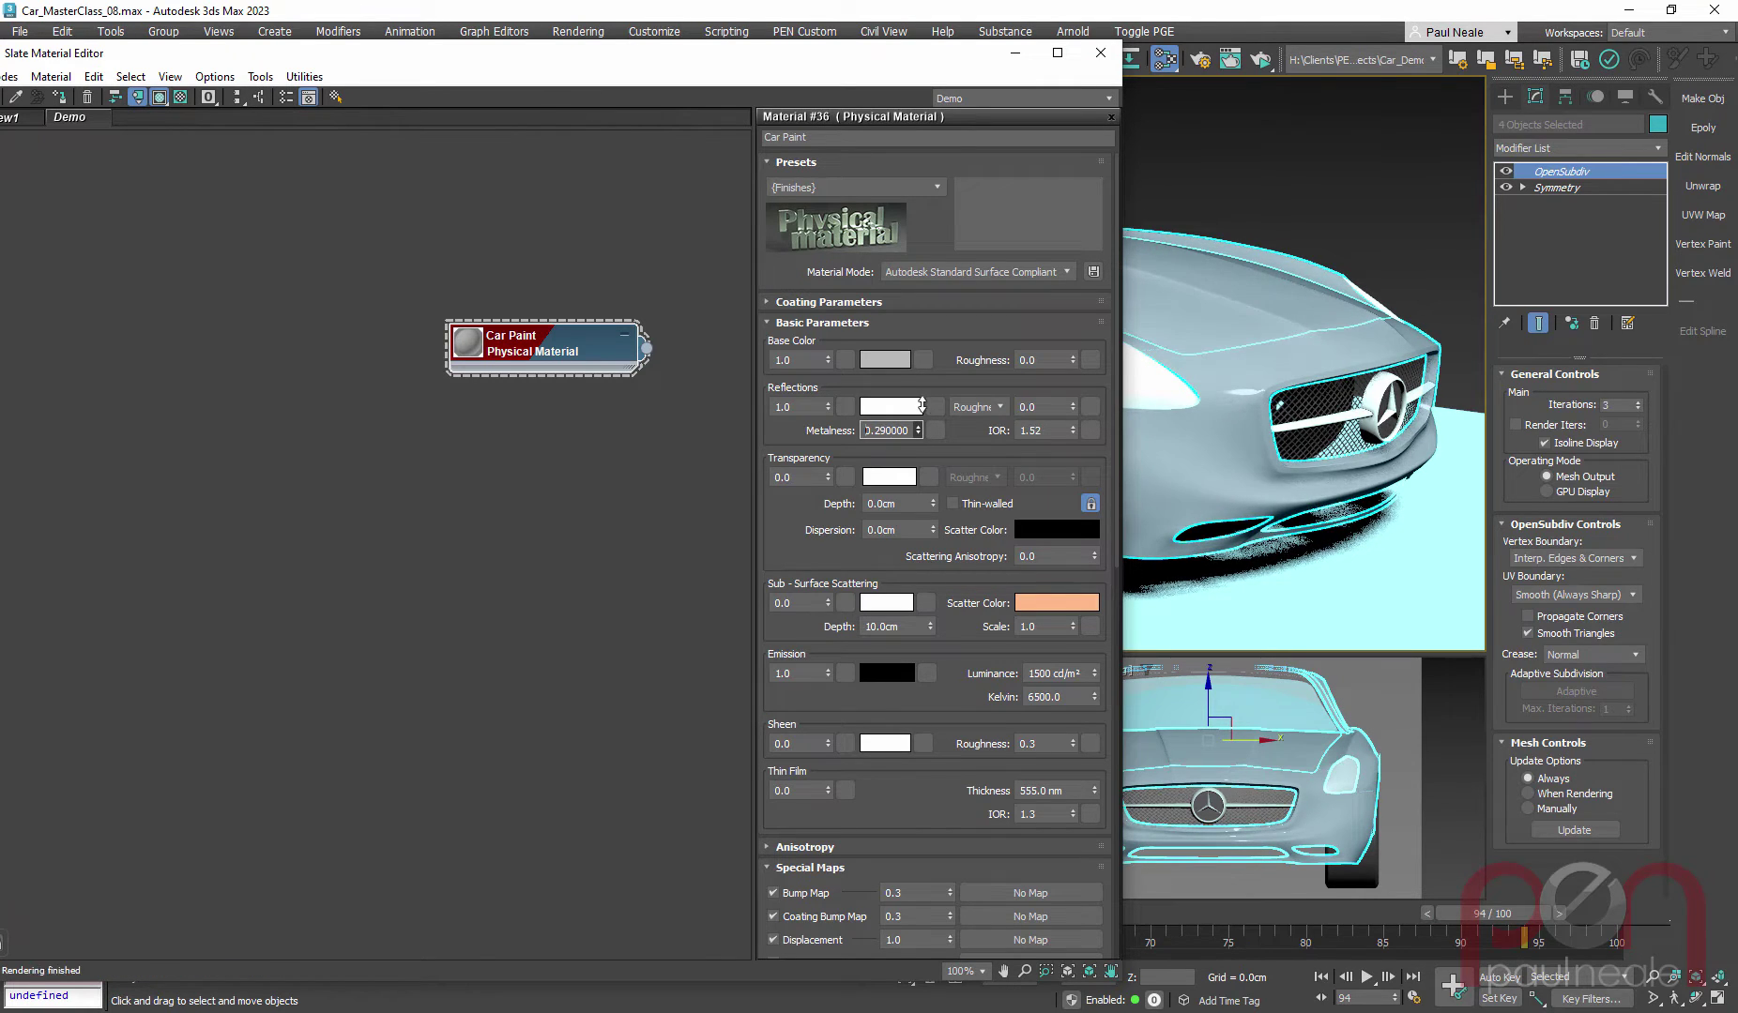
left_click(781, 301)
left_click_drag(824, 338, 826, 233)
left_click_drag(825, 341, 824, 322)
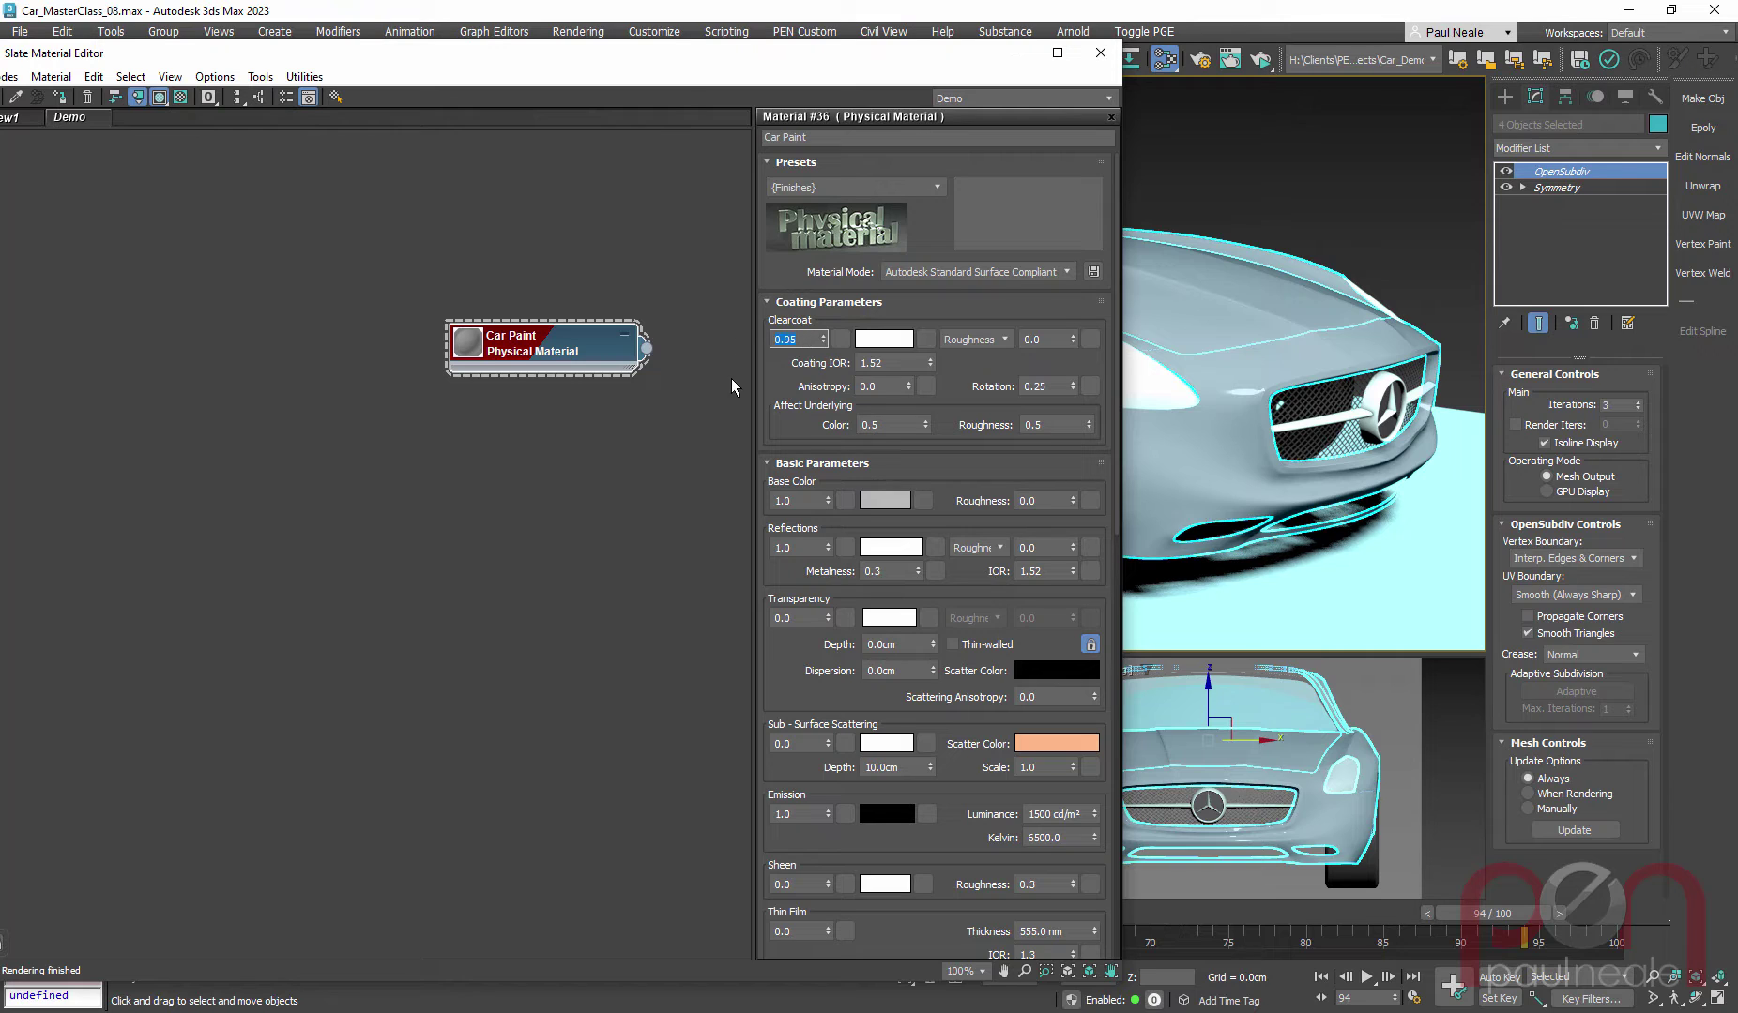
type("1")
key("Return")
Step: Raise the Car Paint coating IOR to 4.42 and return to the car in the viewport
left_click_drag(932, 362, 924, 208)
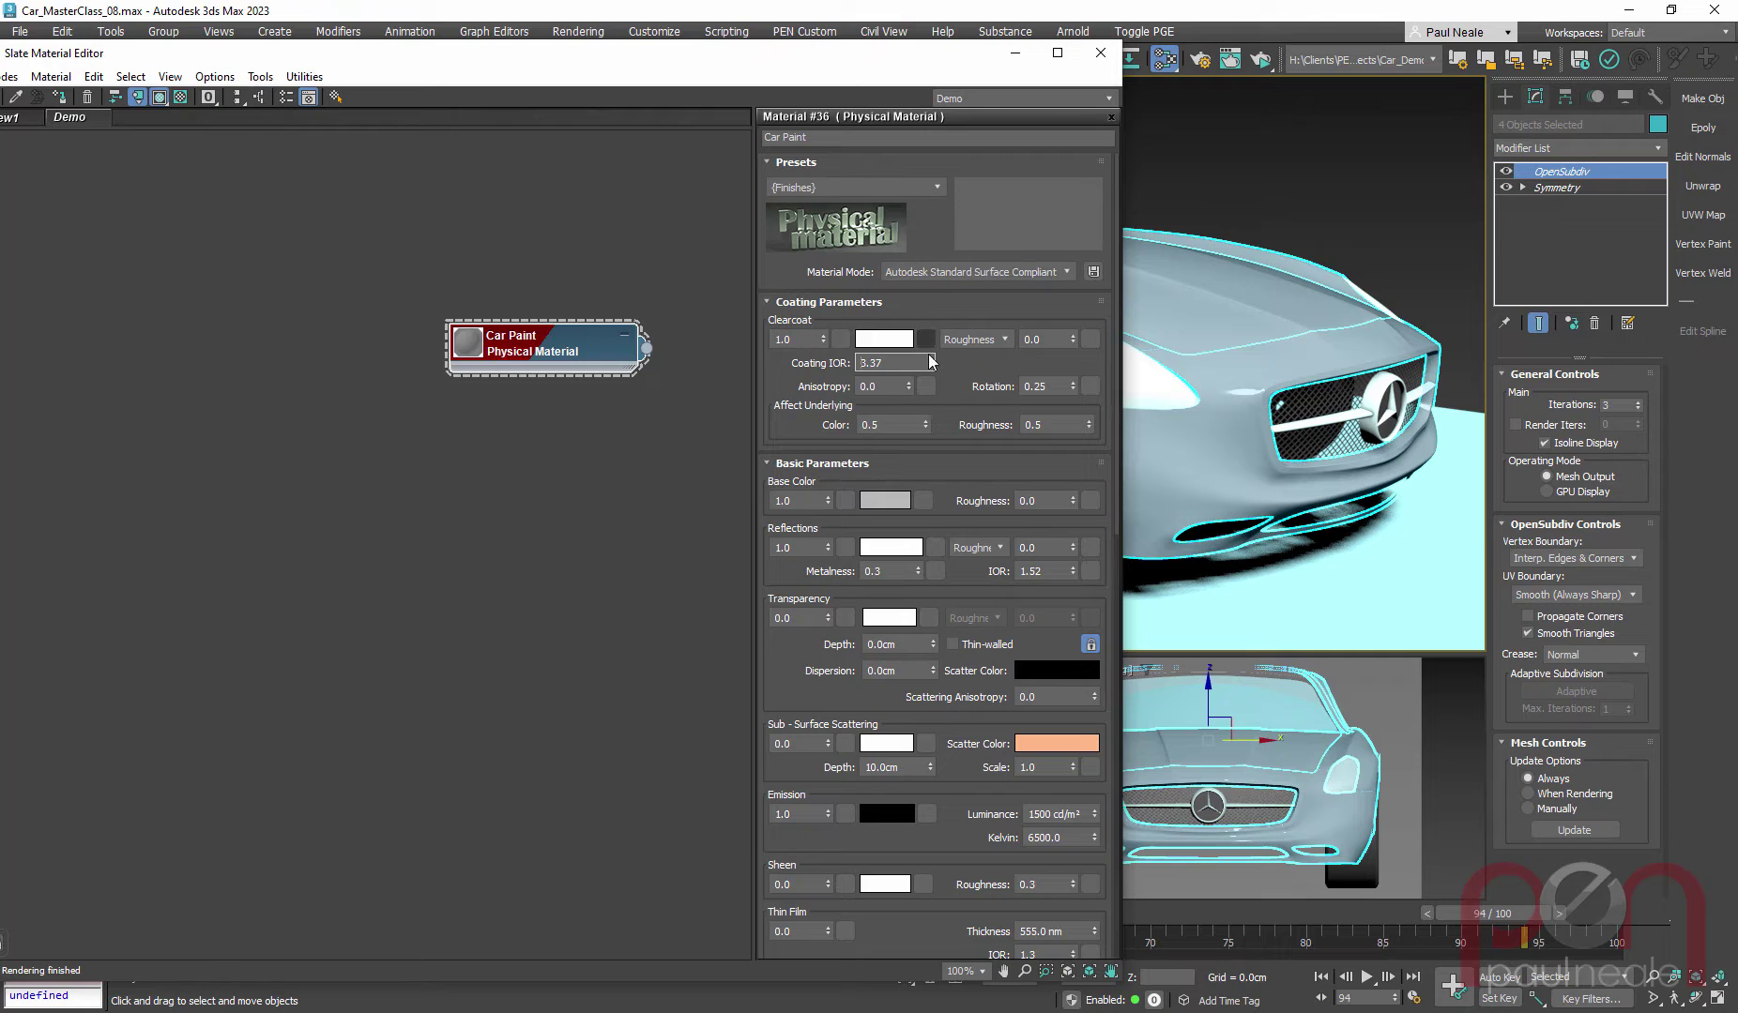
left_click_drag(934, 363, 934, 282)
left_click(931, 357)
left_click_drag(933, 350, 932, 340)
left_click(608, 575)
key("m")
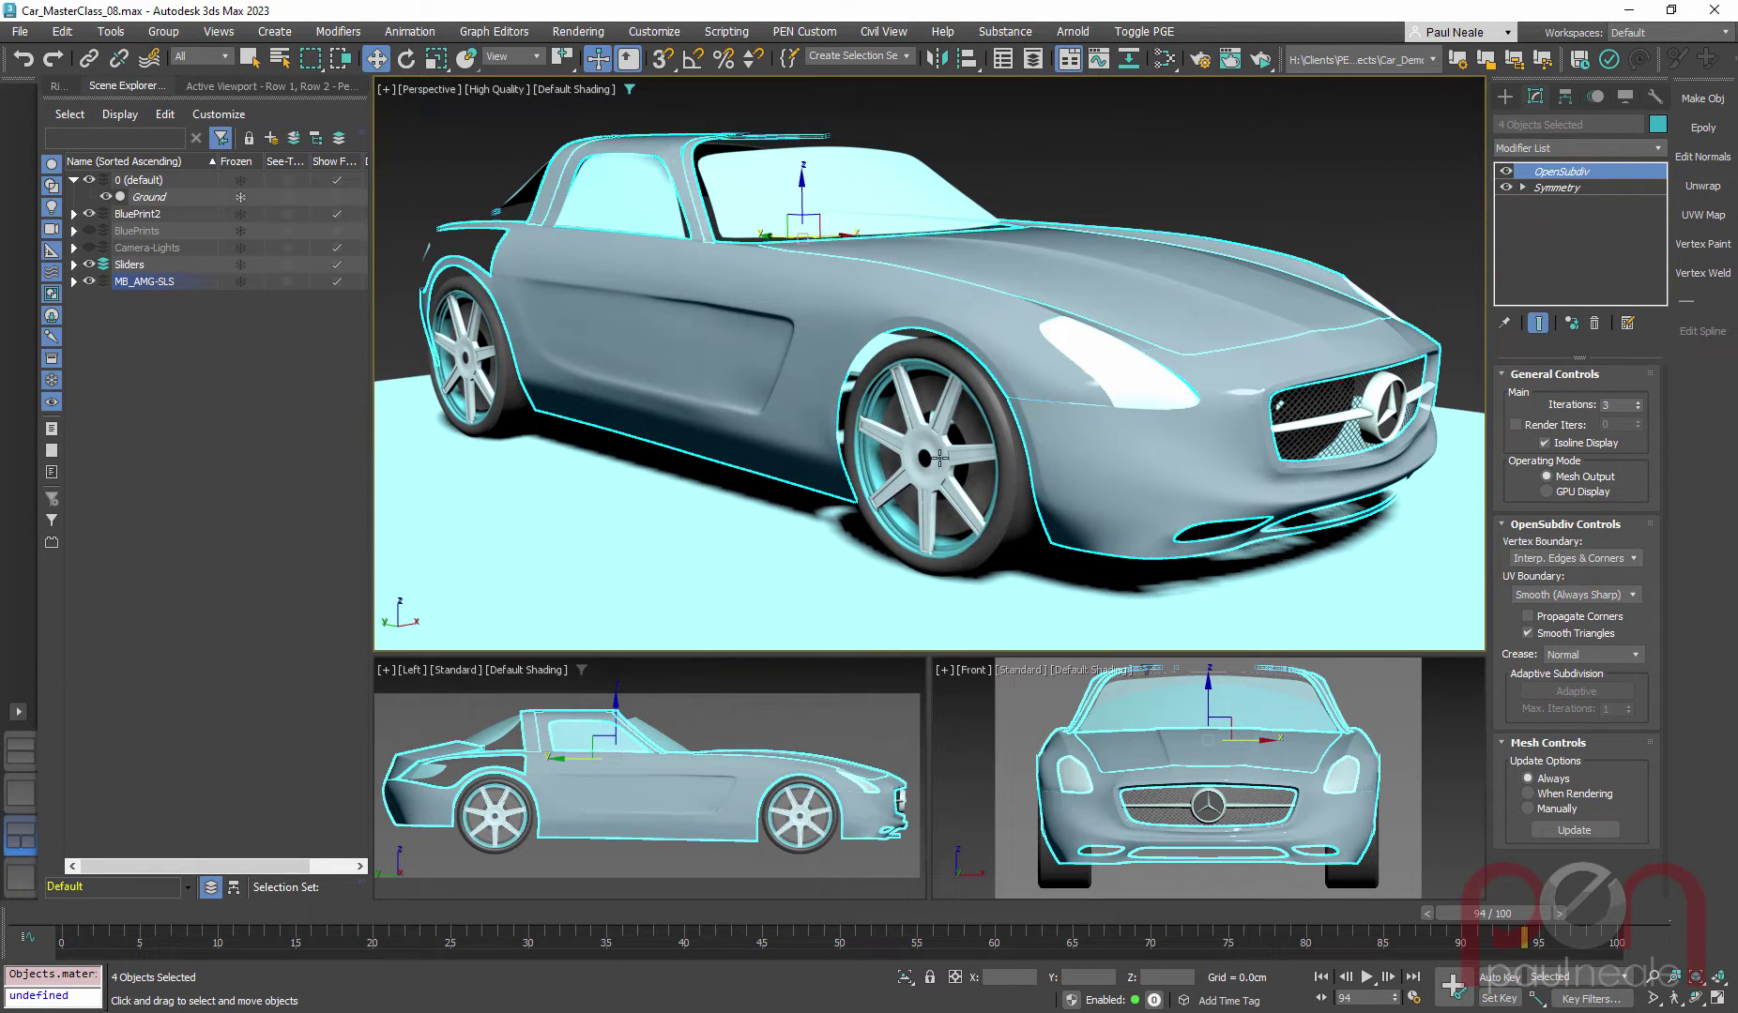
middle_click_drag(939, 458, 1082, 312, "alt")
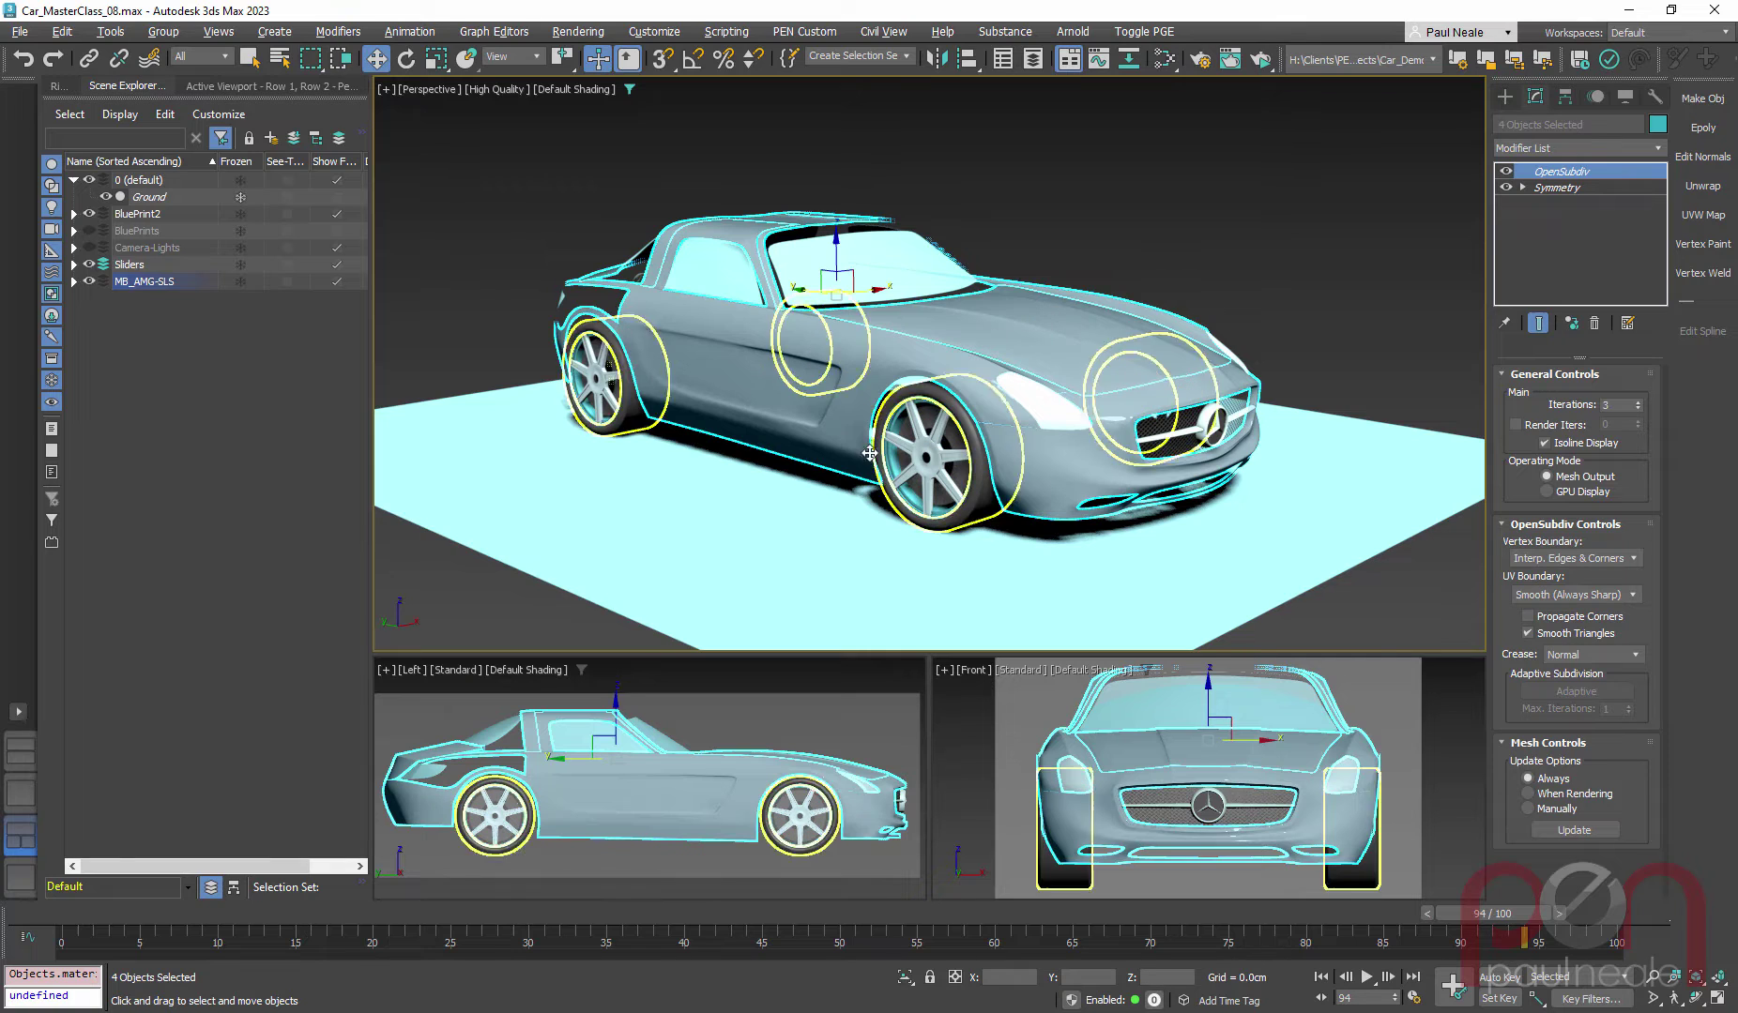
middle_click_drag(910, 422, 865, 453, "alt")
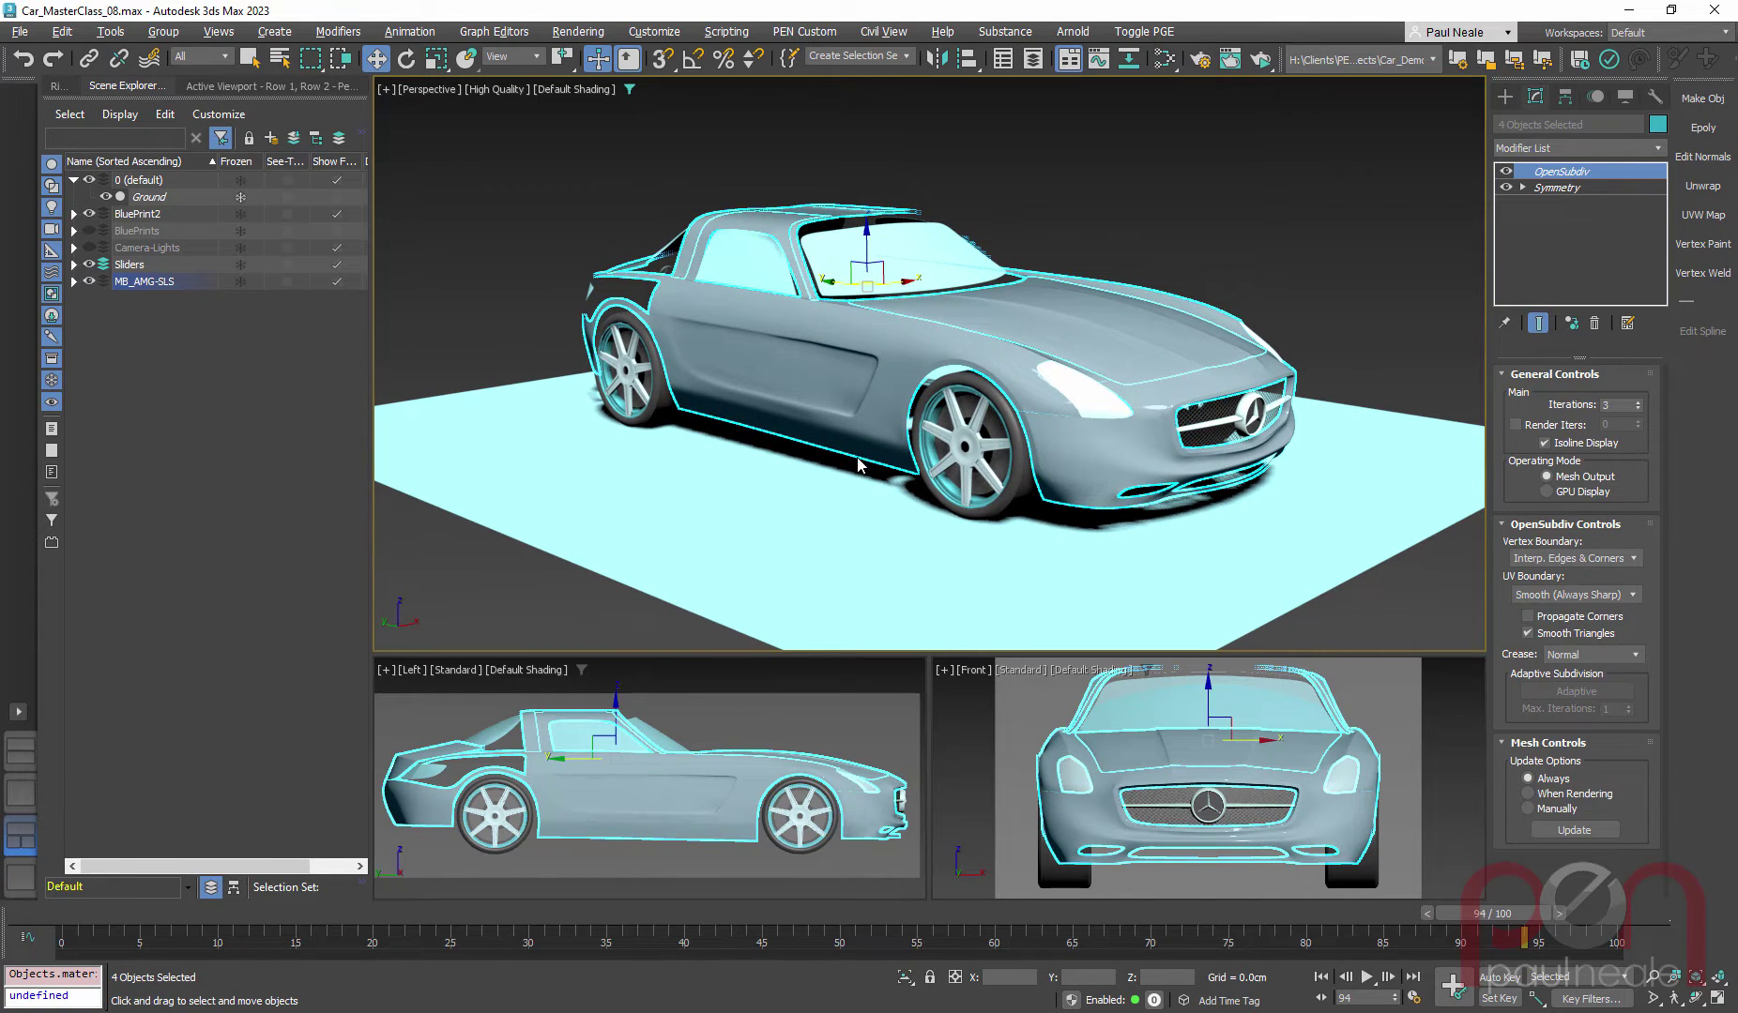
middle_click_drag(863, 465, 877, 464, "alt")
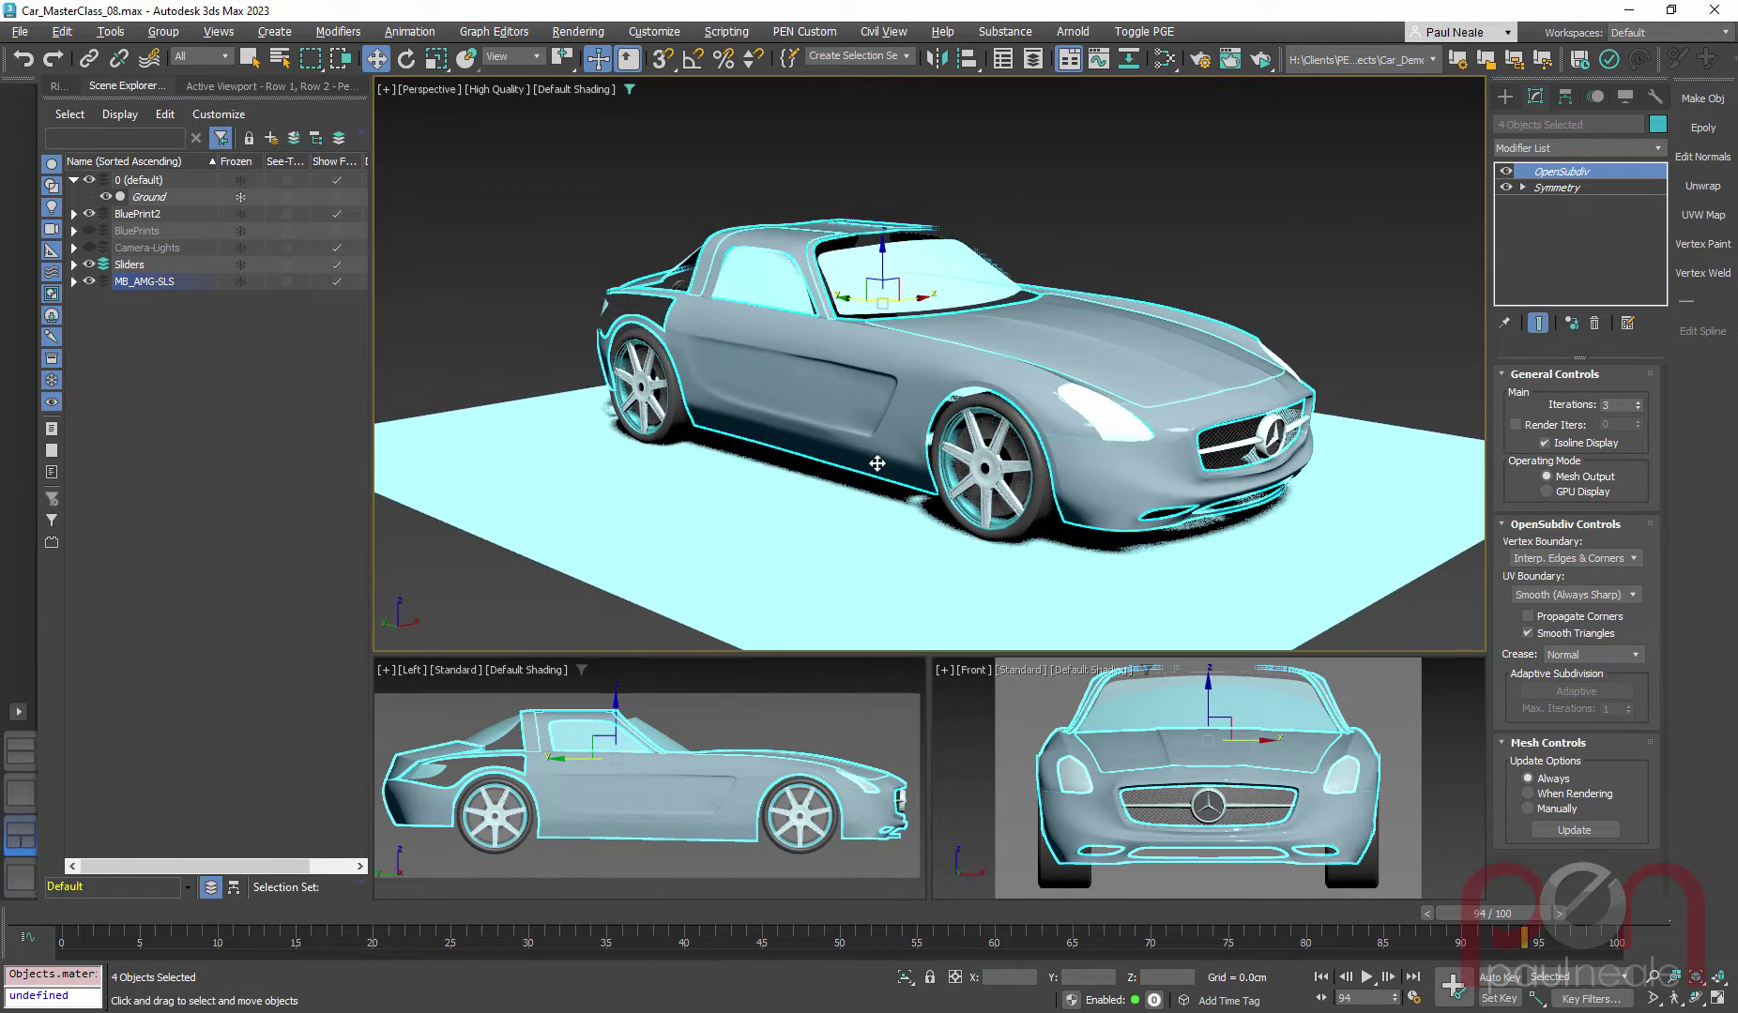
Step: Add an OSL HDRI Environment map above the Car Paint node in the material graph
key("m")
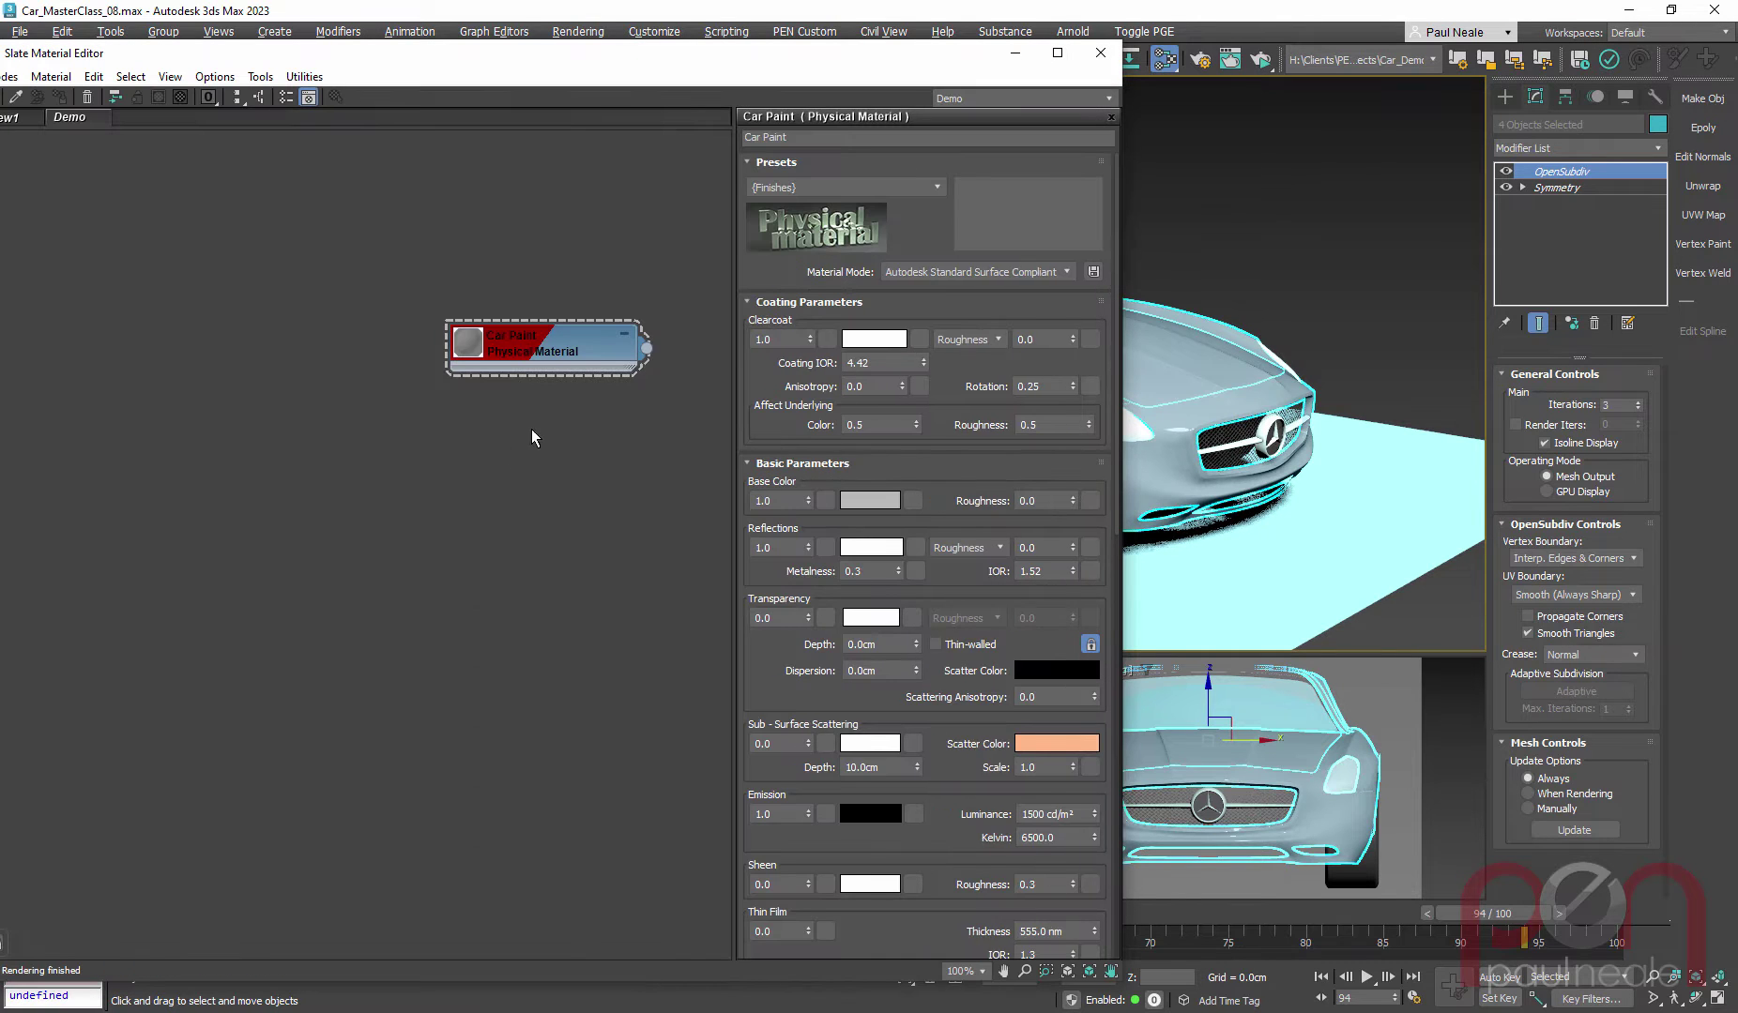
left_click_drag(661, 60, 804, 54)
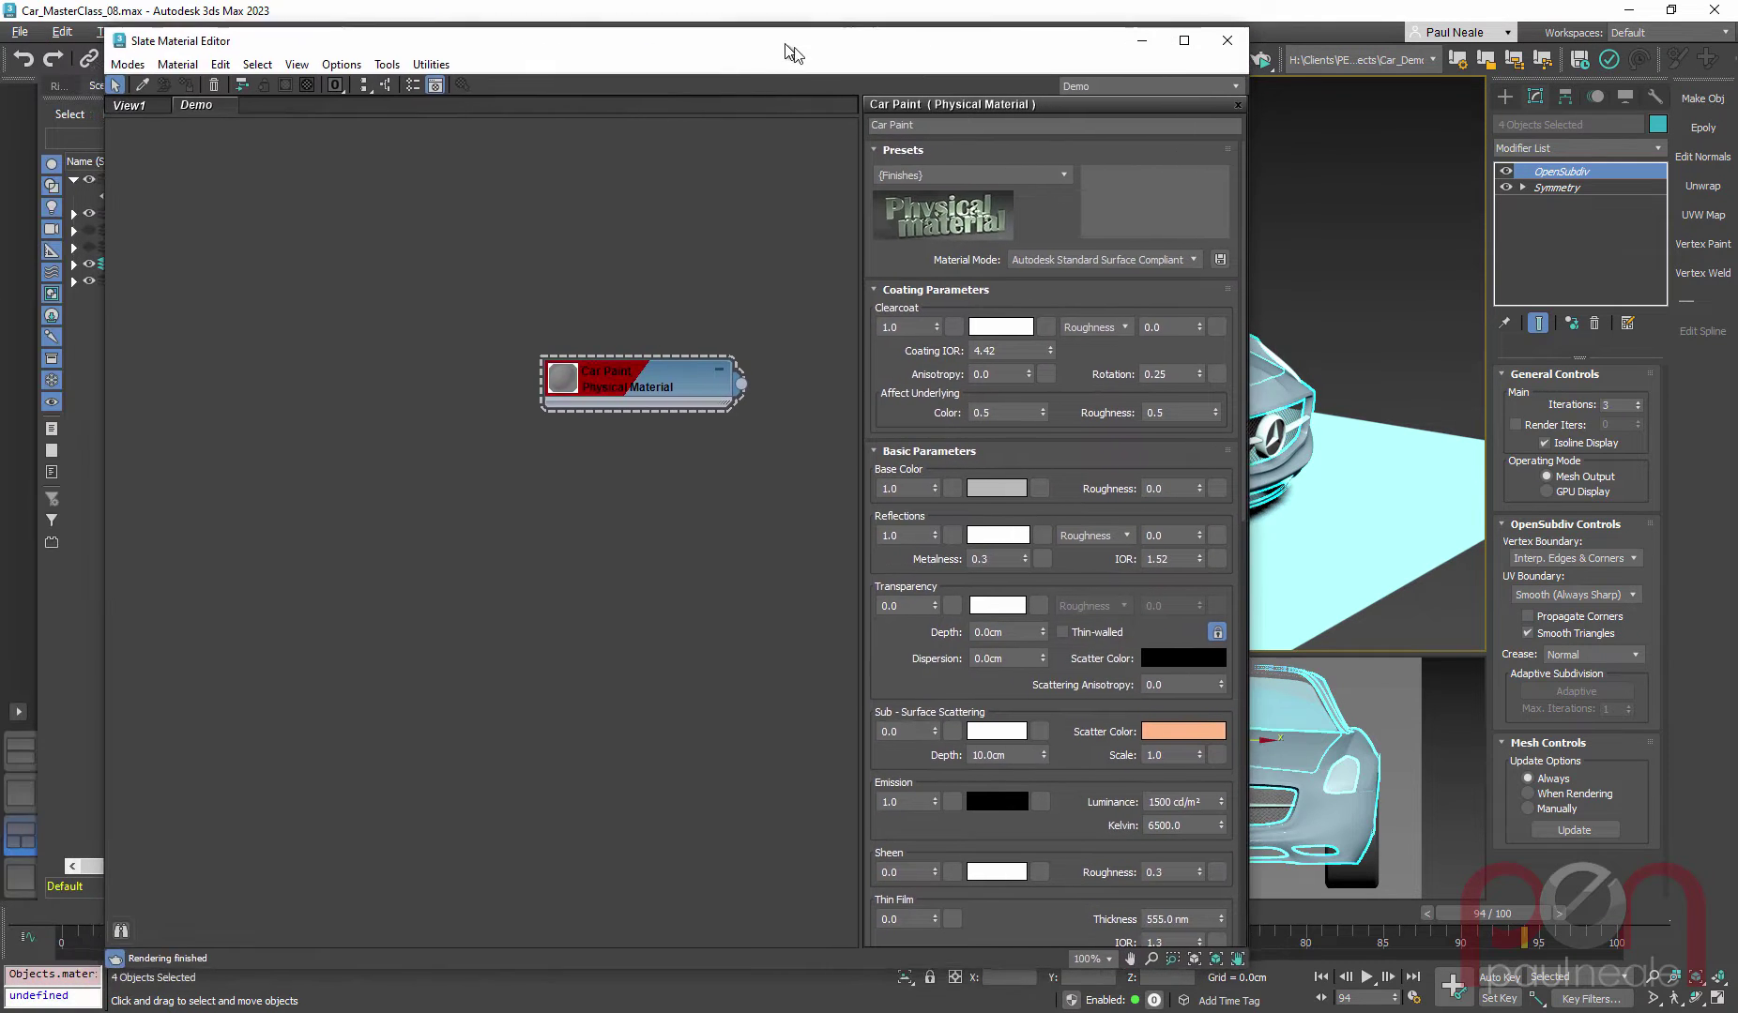
middle_click_drag(592, 117, 538, 272)
right_click(538, 271)
mouse_move(626, 284)
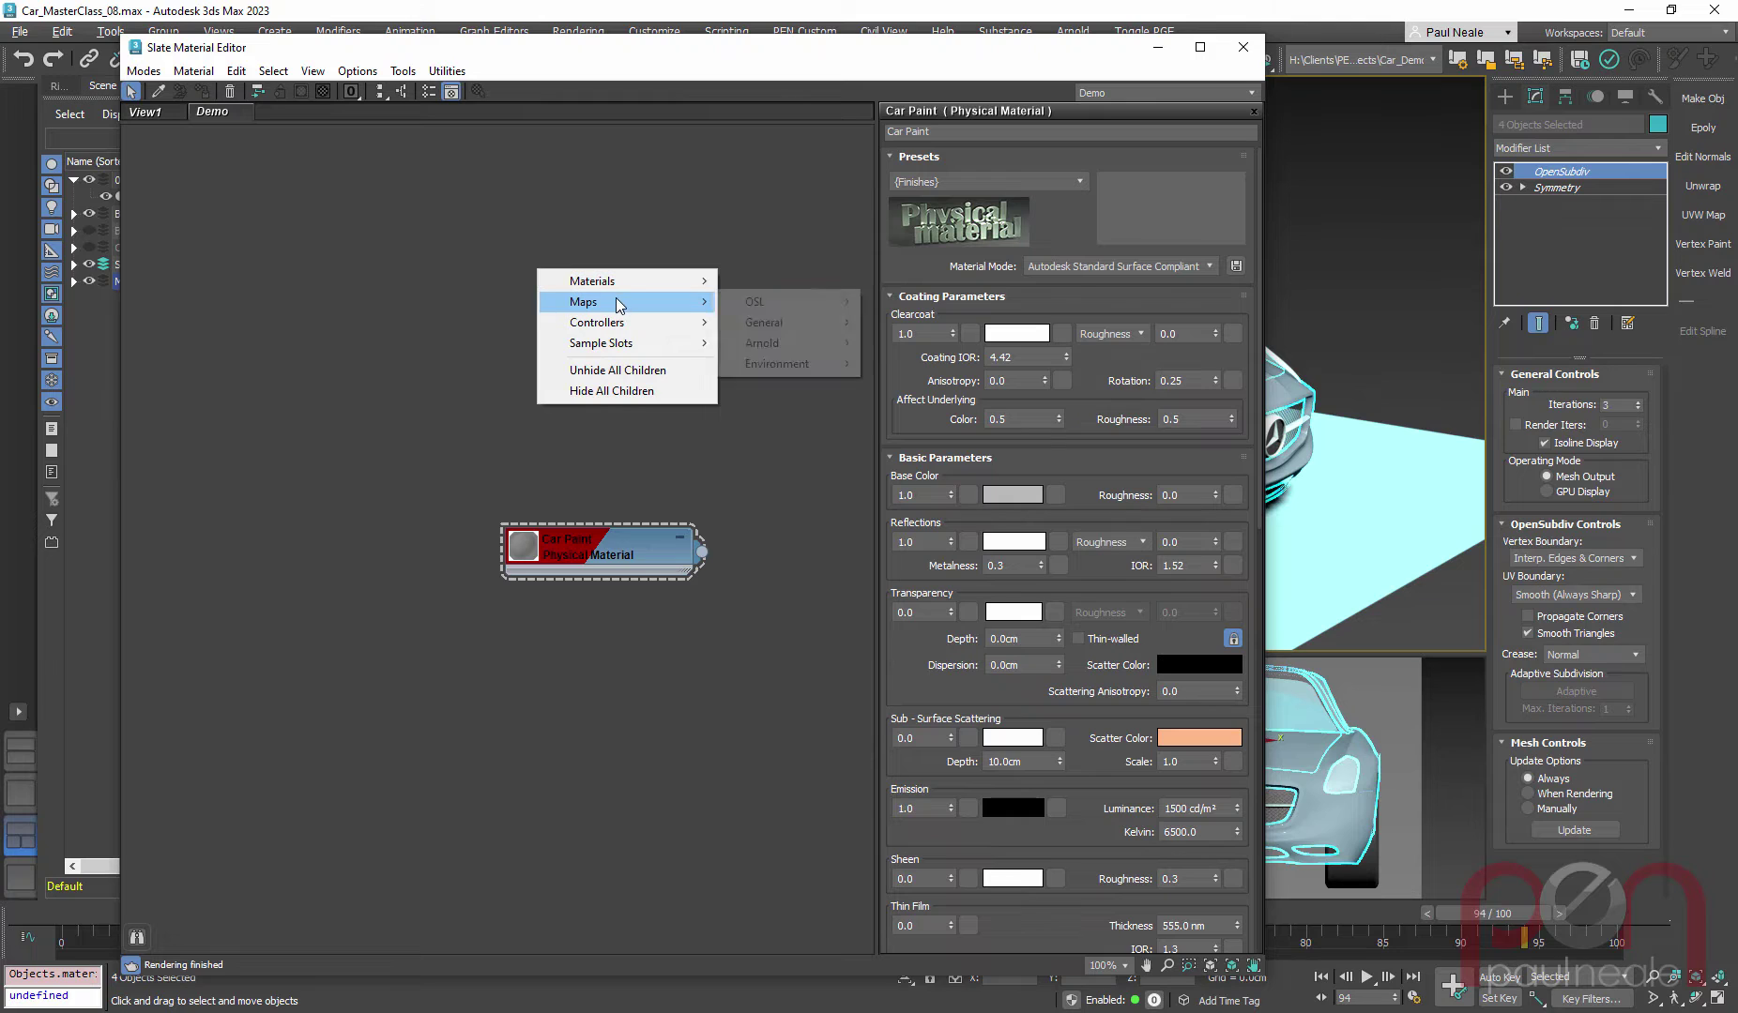
mouse_move(797, 305)
mouse_move(918, 328)
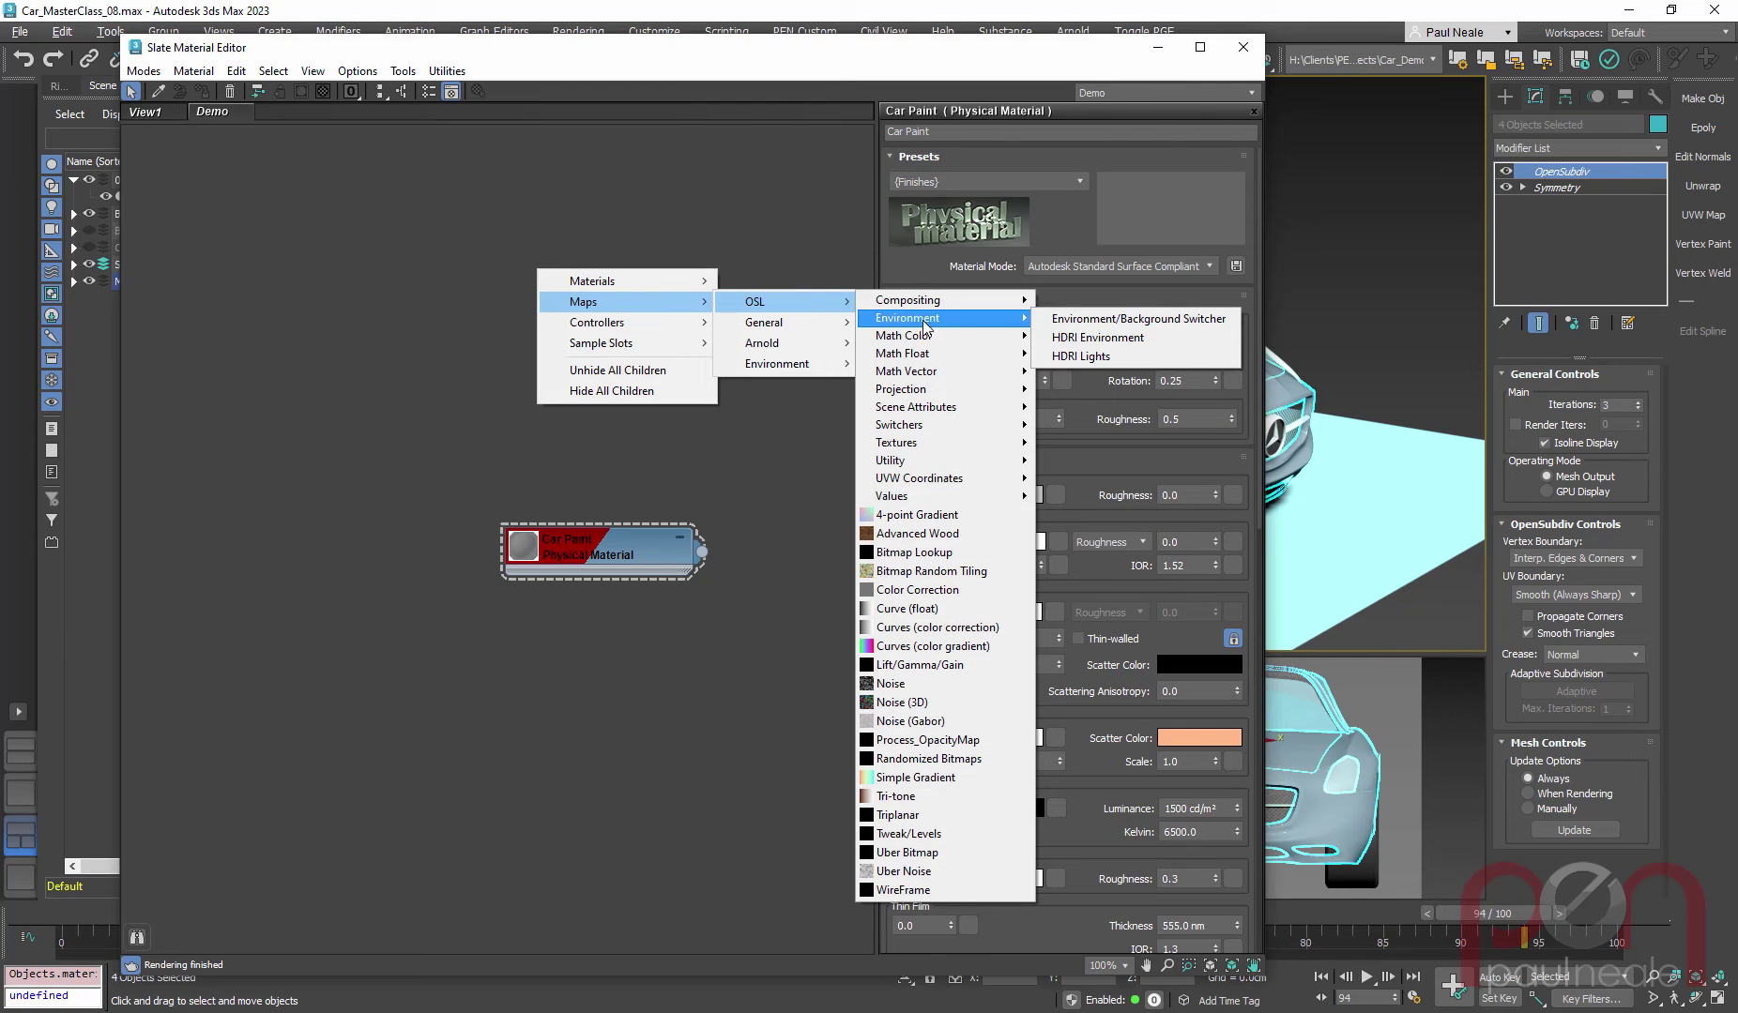
left_click(1099, 340)
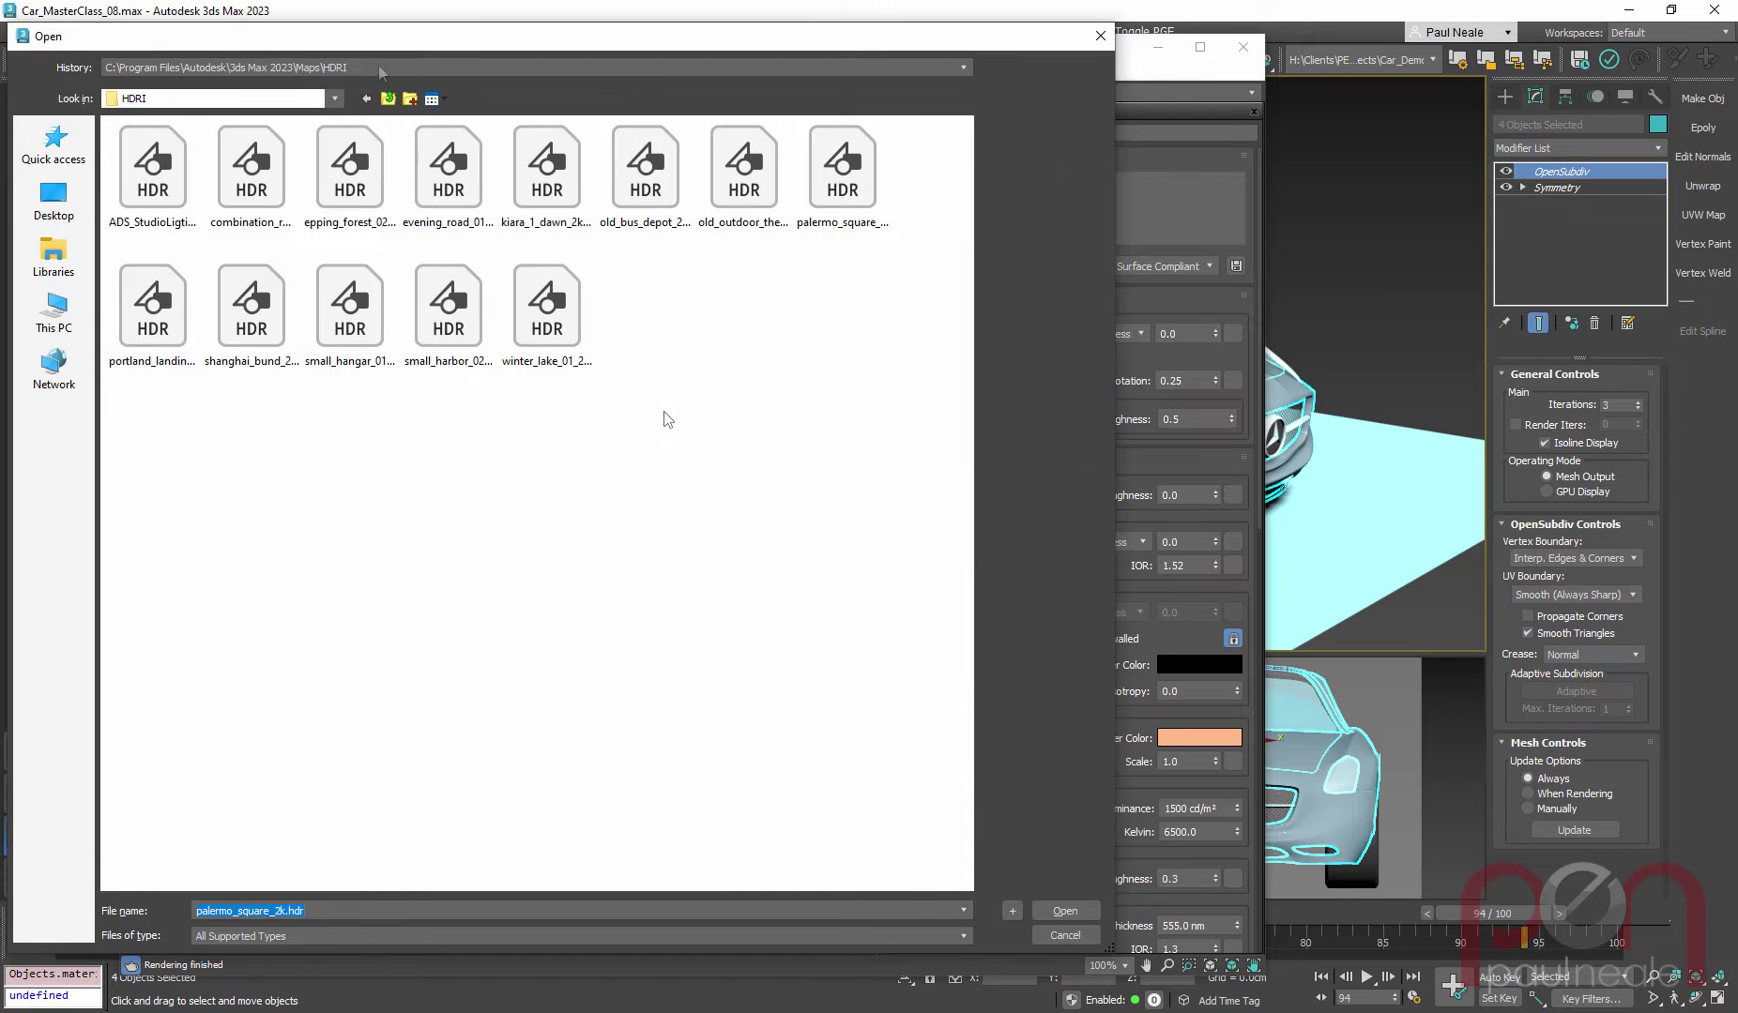
Step: Load venetian_crossroads_4k.exr from H:\Reference\textures\HDRI as the environment map's HDRI file
left_click(368, 71)
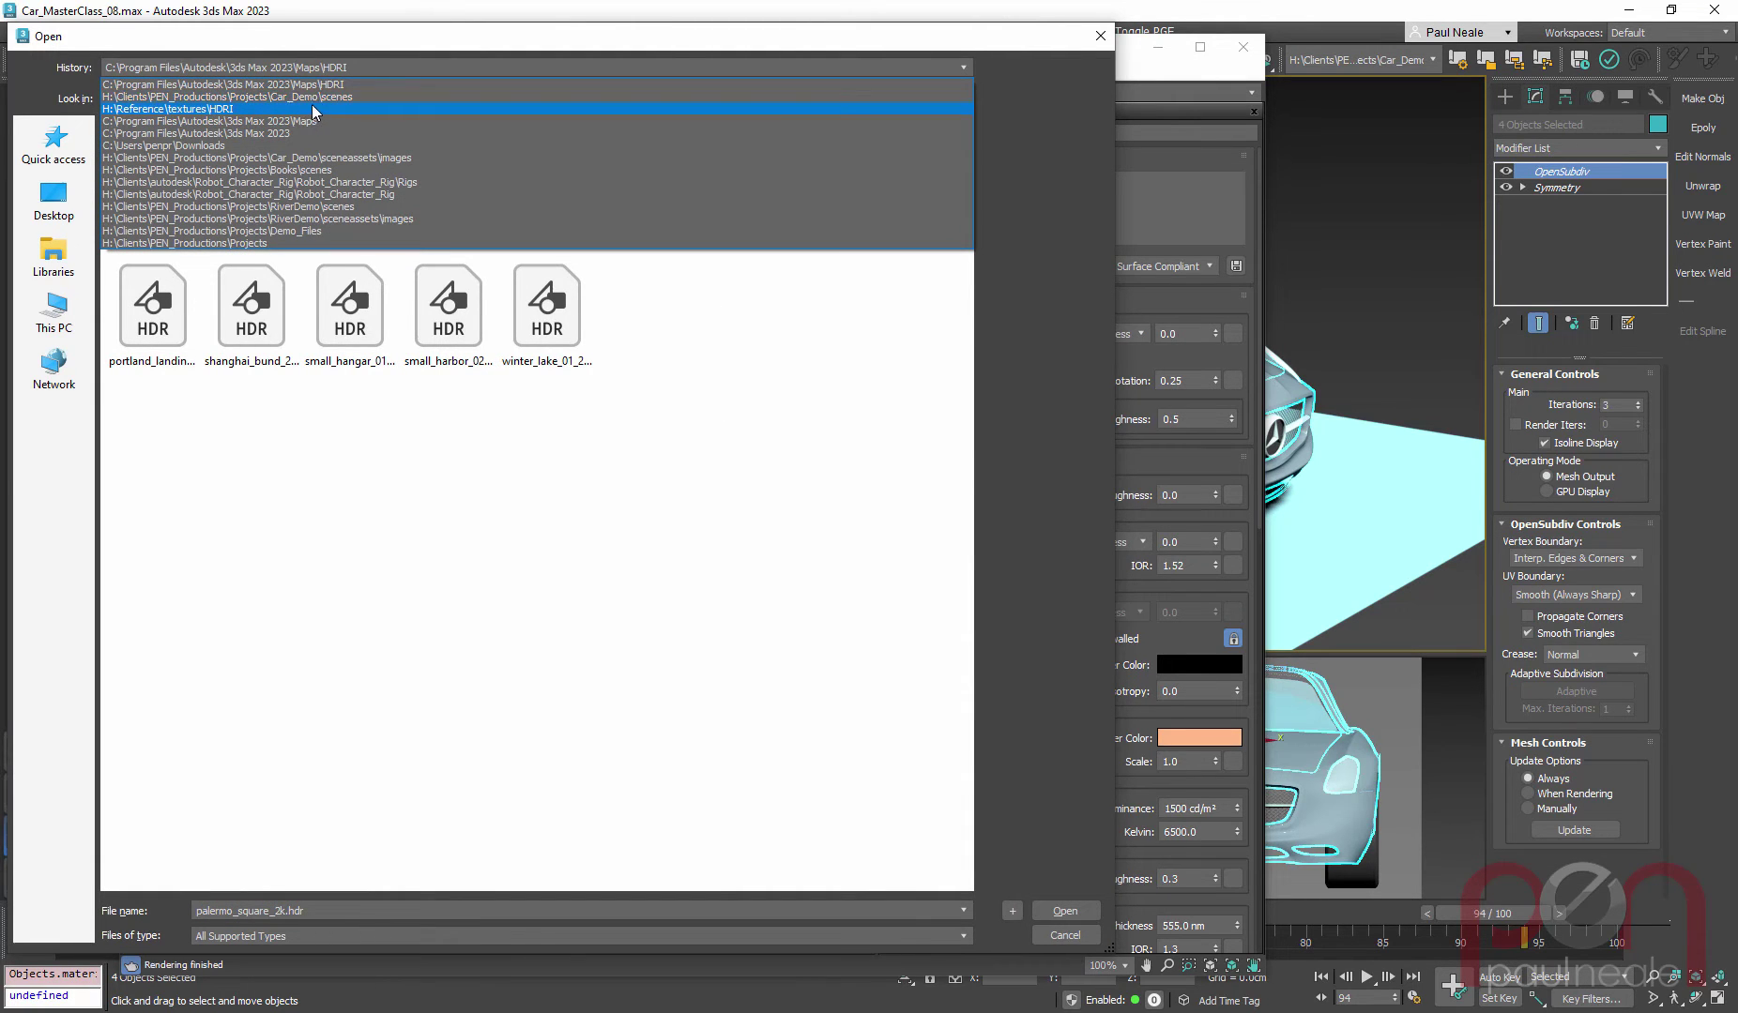
left_click(314, 110)
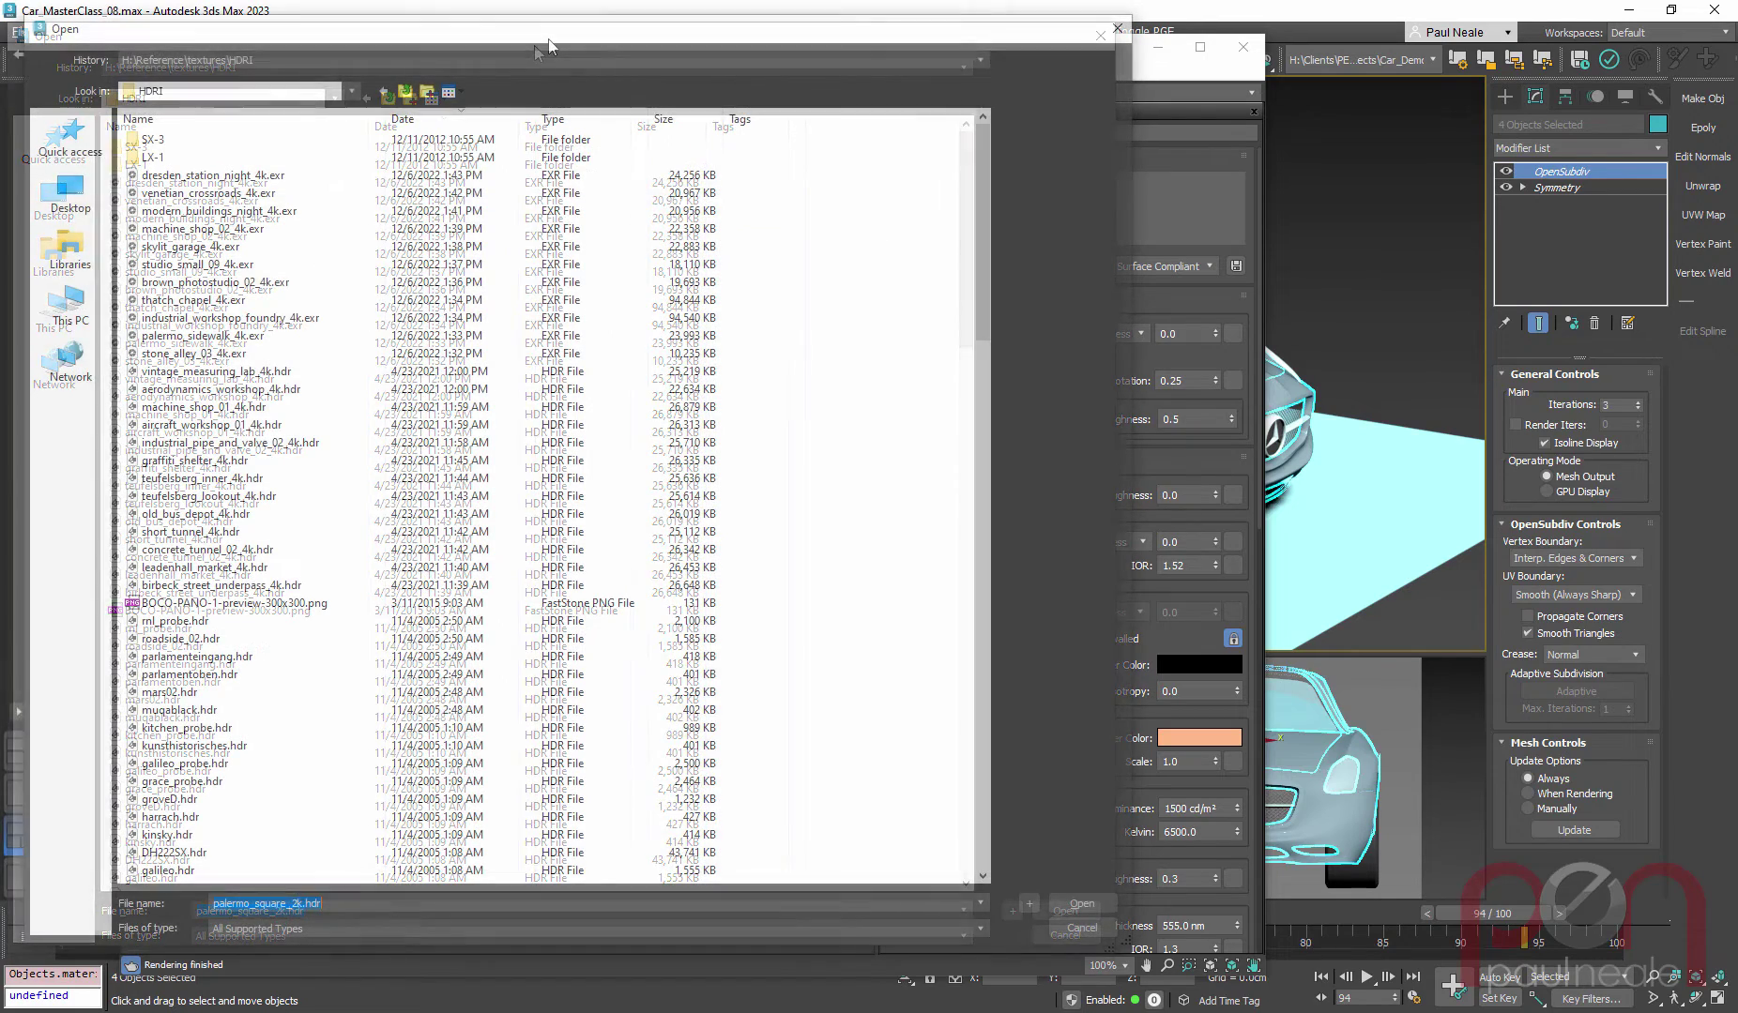
left_click_drag(534, 45, 548, 38)
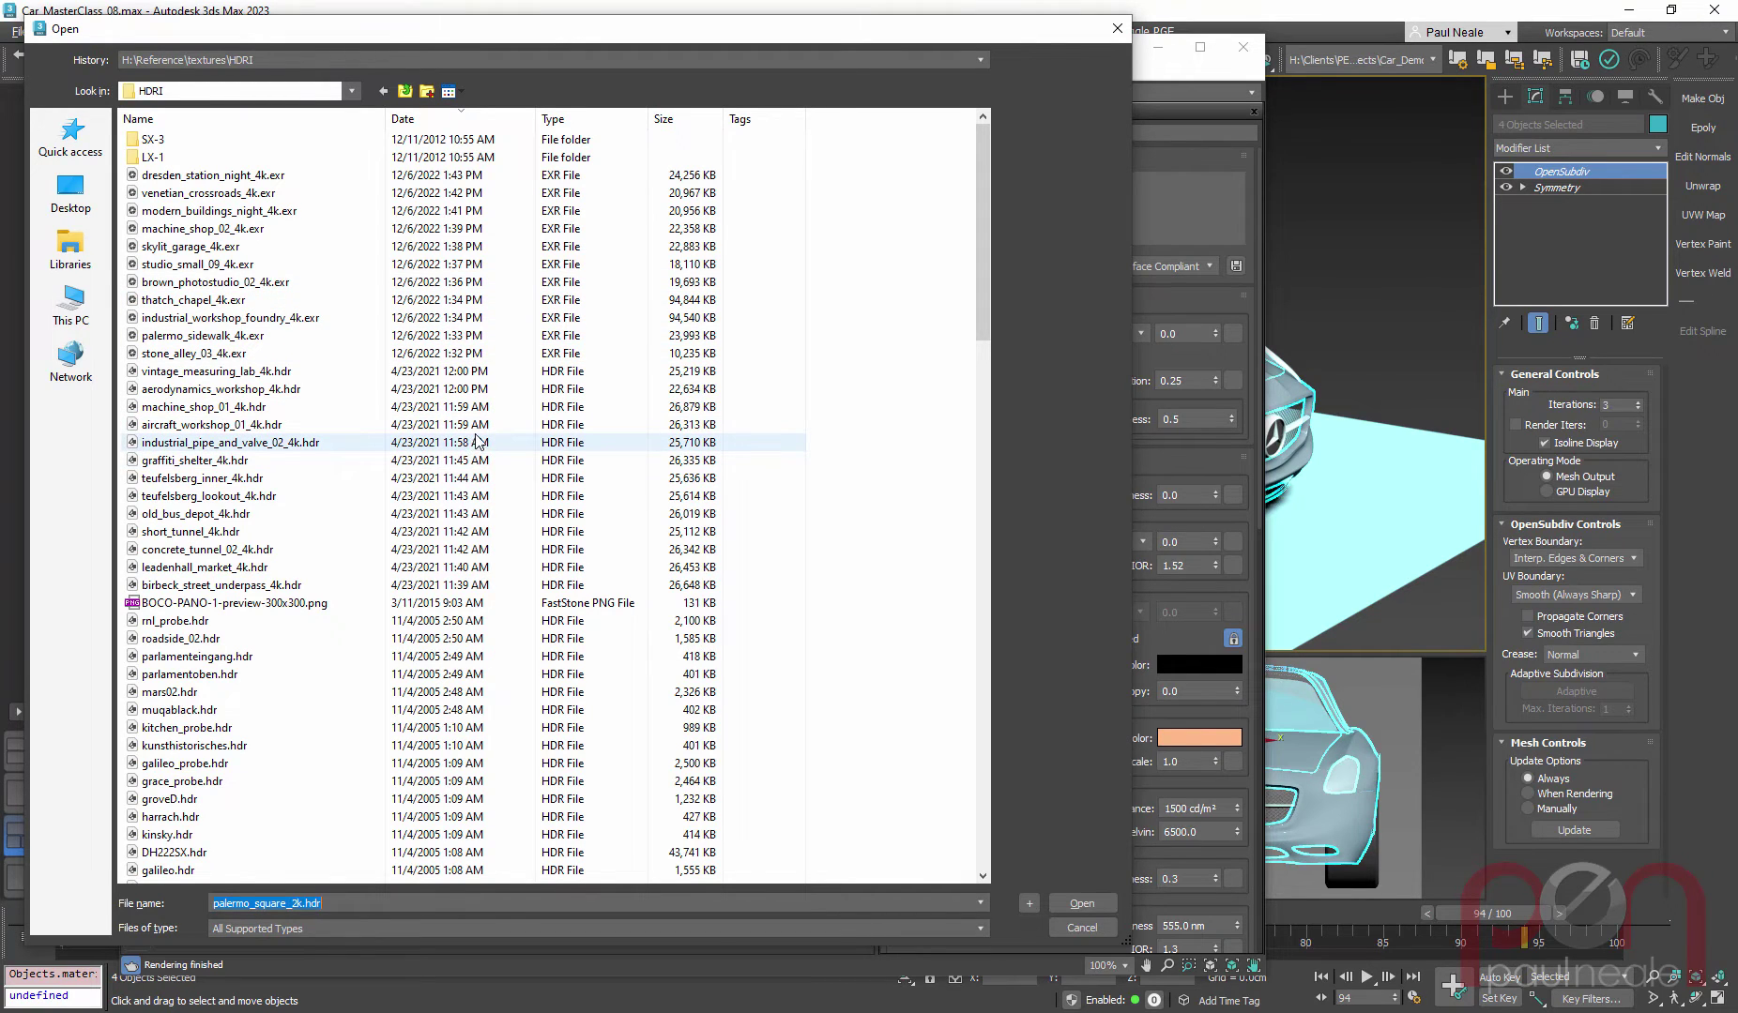
double_click(173, 193)
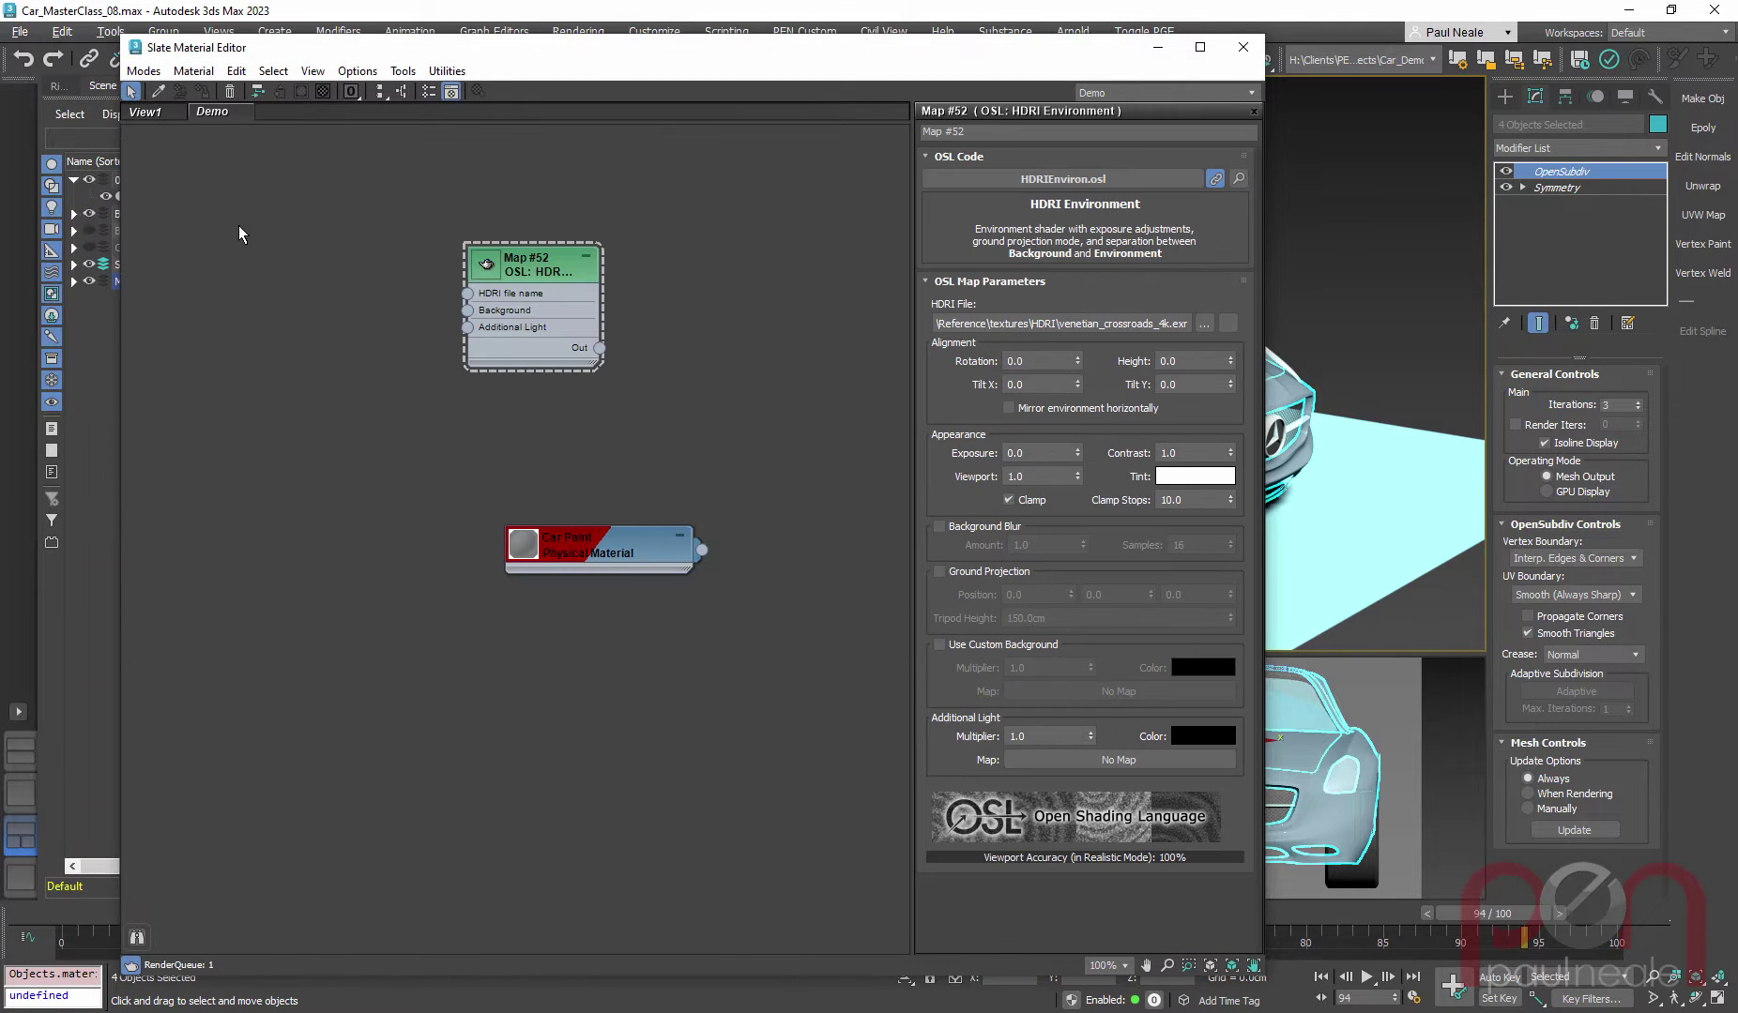
Step: Widen the HDRI map node, preview its image enlarged, and collapse its unused slots
left_click_drag(522, 274, 540, 274)
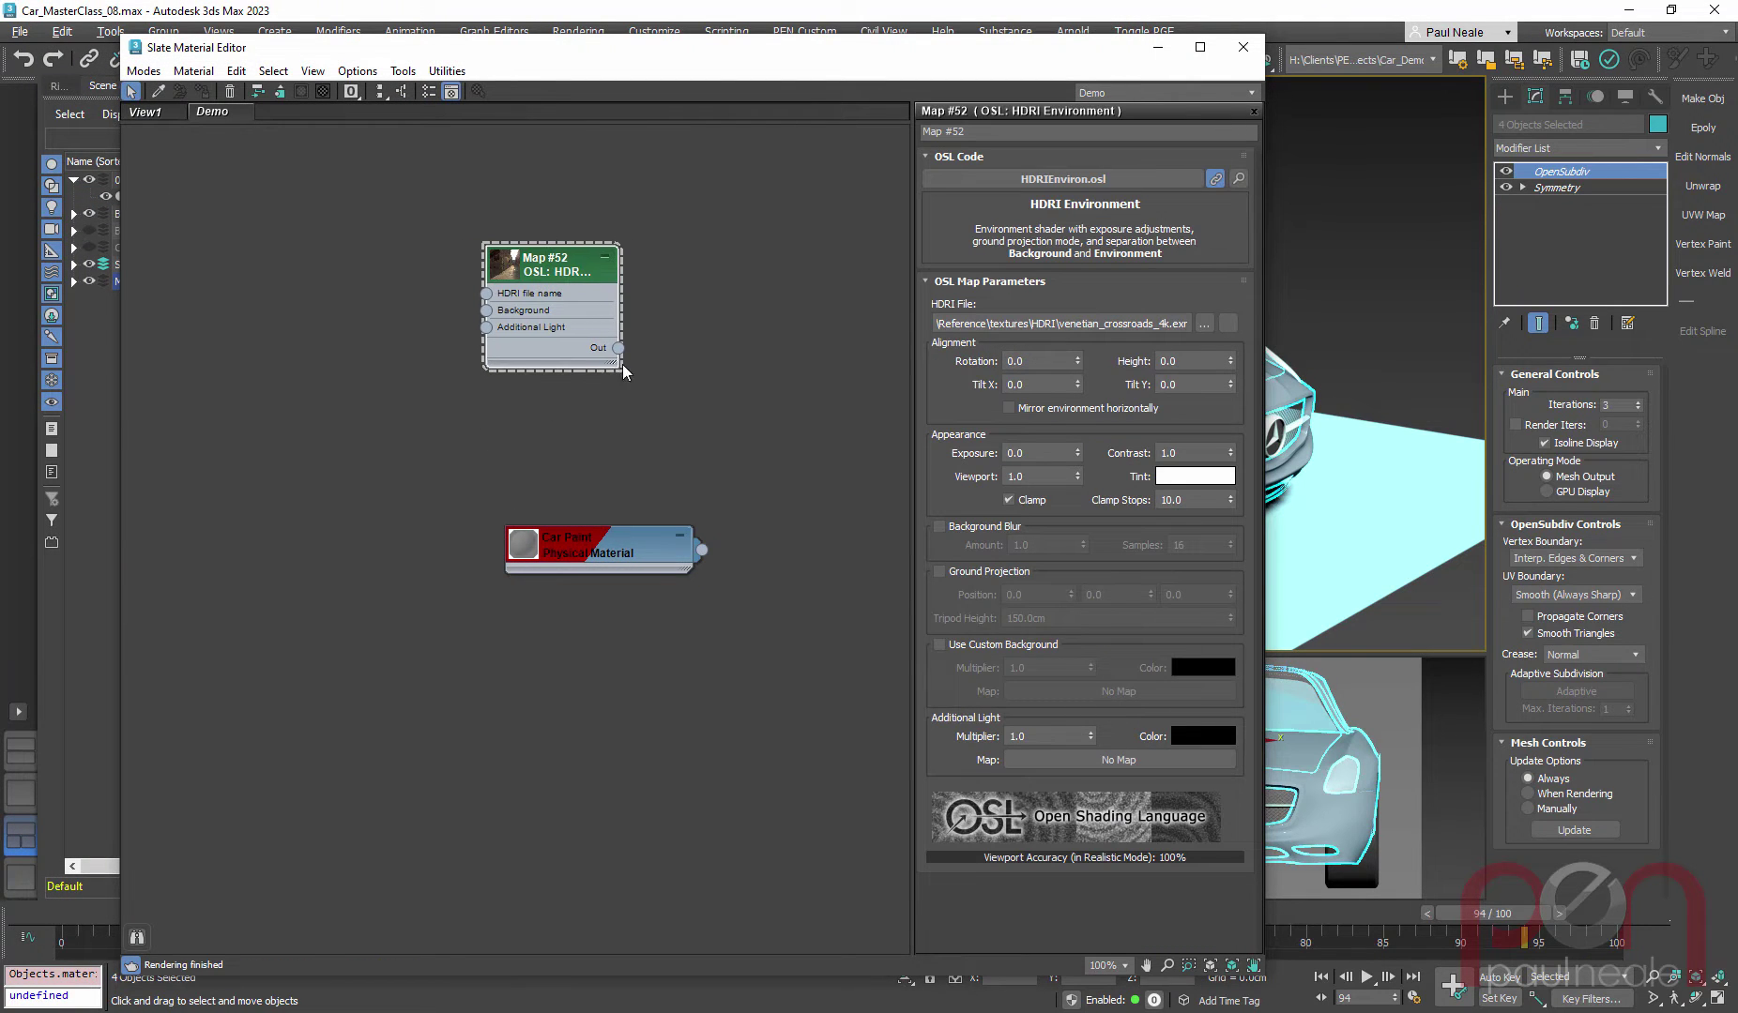
left_click_drag(616, 363, 633, 363)
left_click_drag(563, 269, 619, 268)
double_click(563, 269)
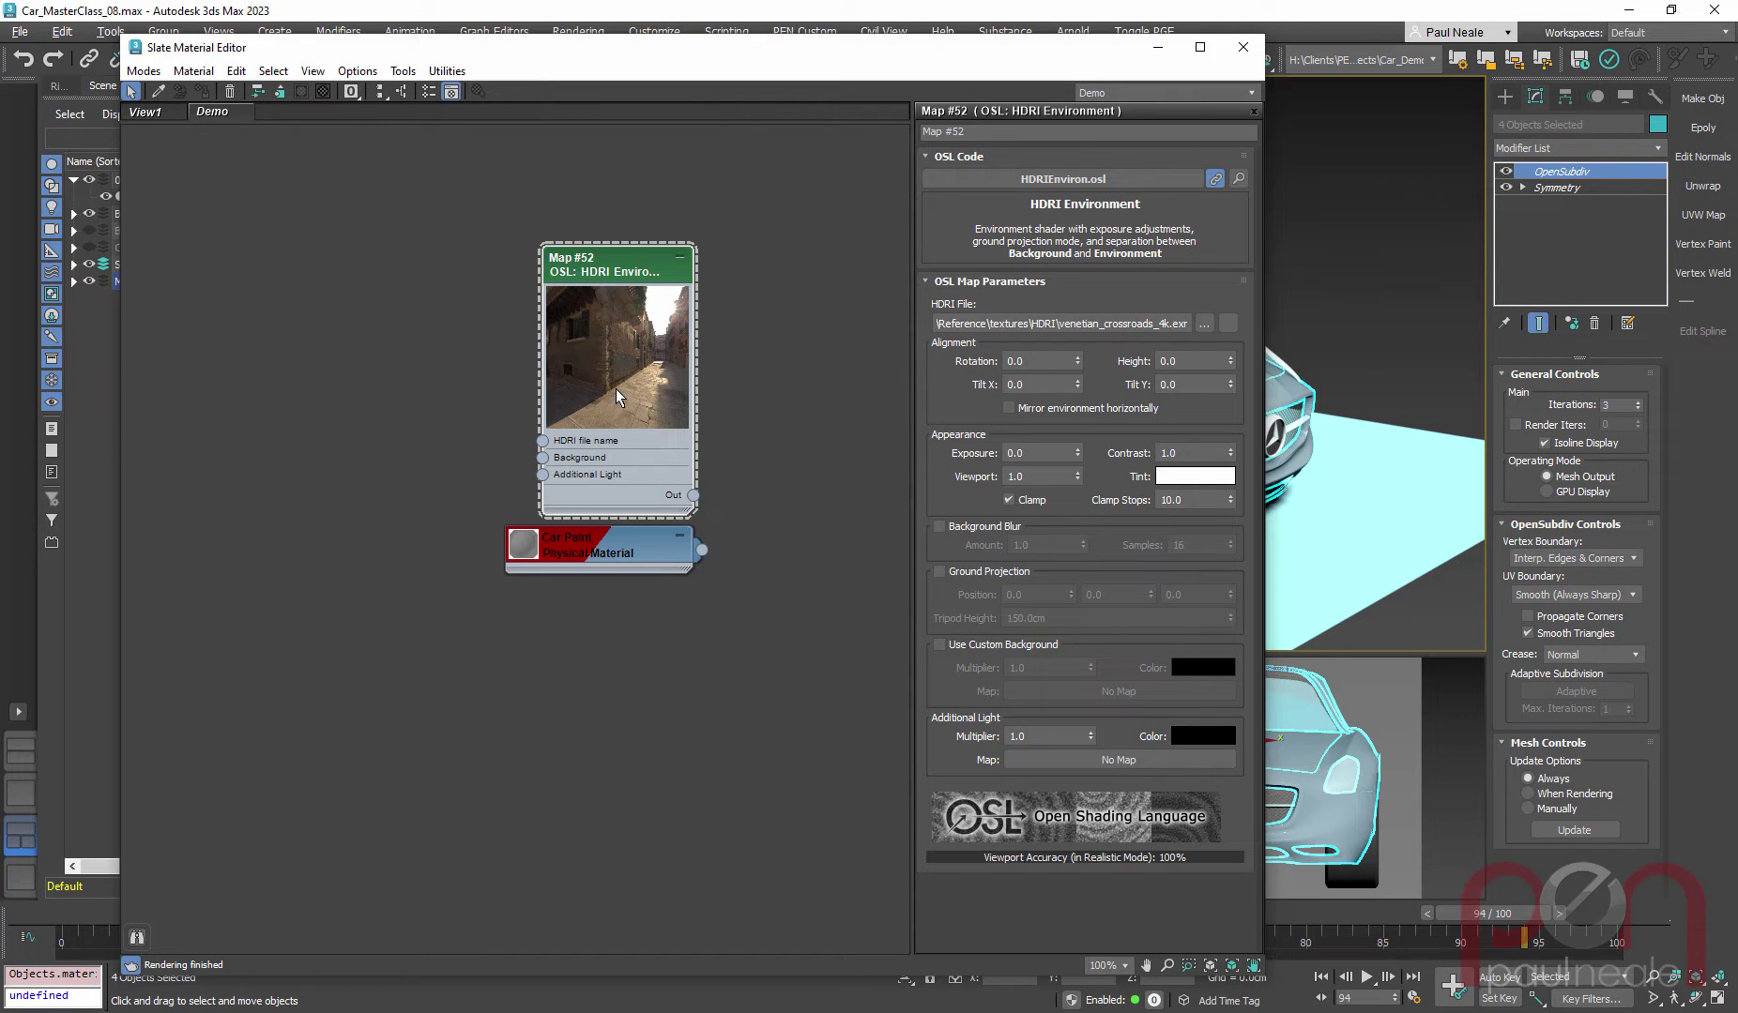
left_click_drag(613, 396, 615, 358)
double_click(619, 324)
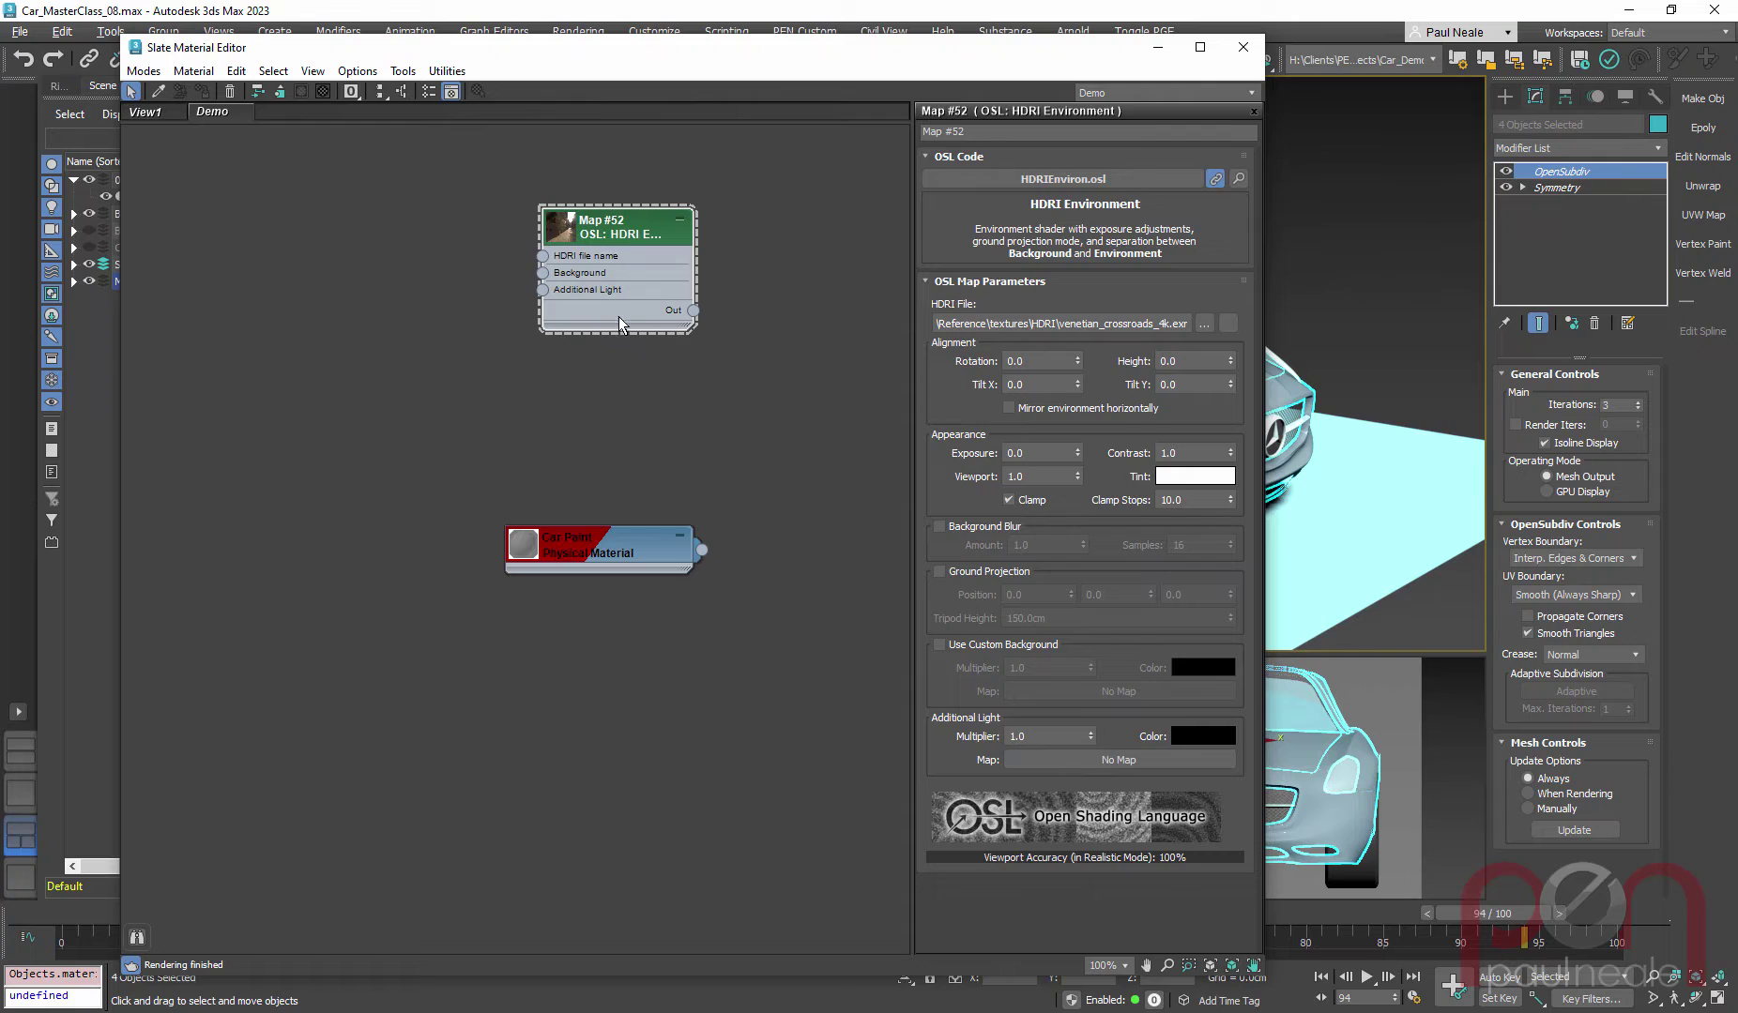
left_click_drag(616, 243, 641, 290)
key("h")
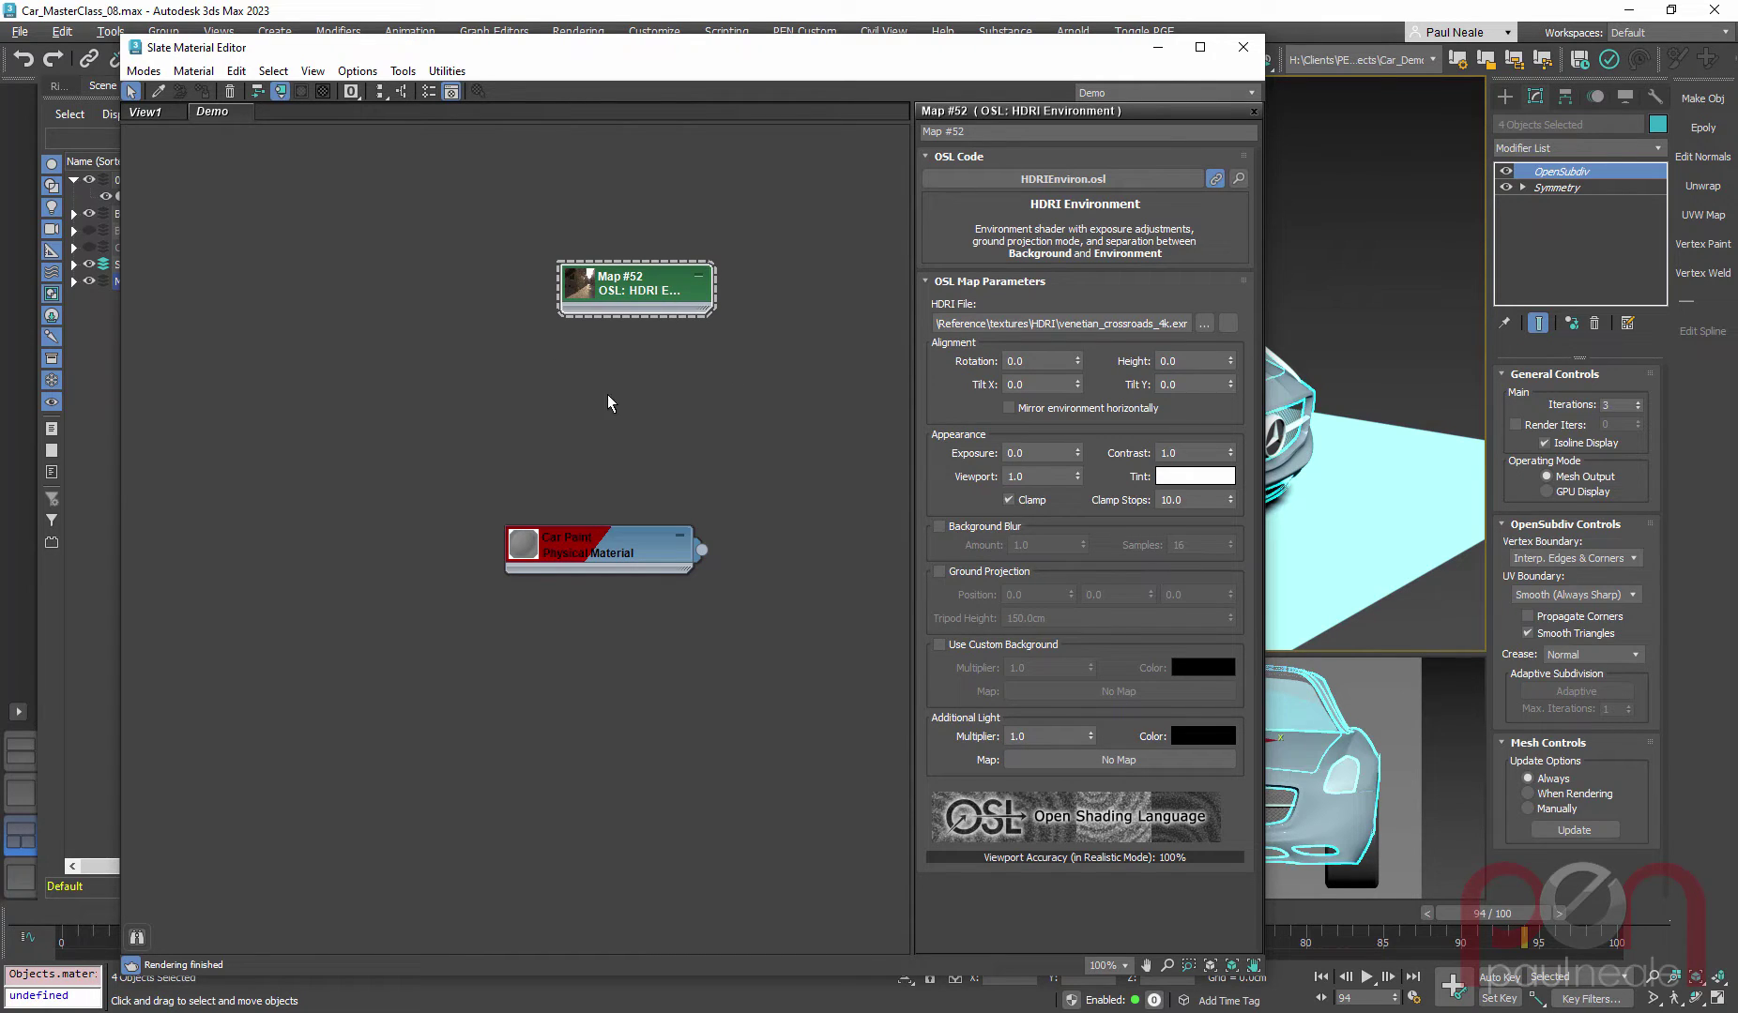
Step: Assign the OSL HDRI Environment map to the scene's environment map slot as an instance and close the environment settings
key("8")
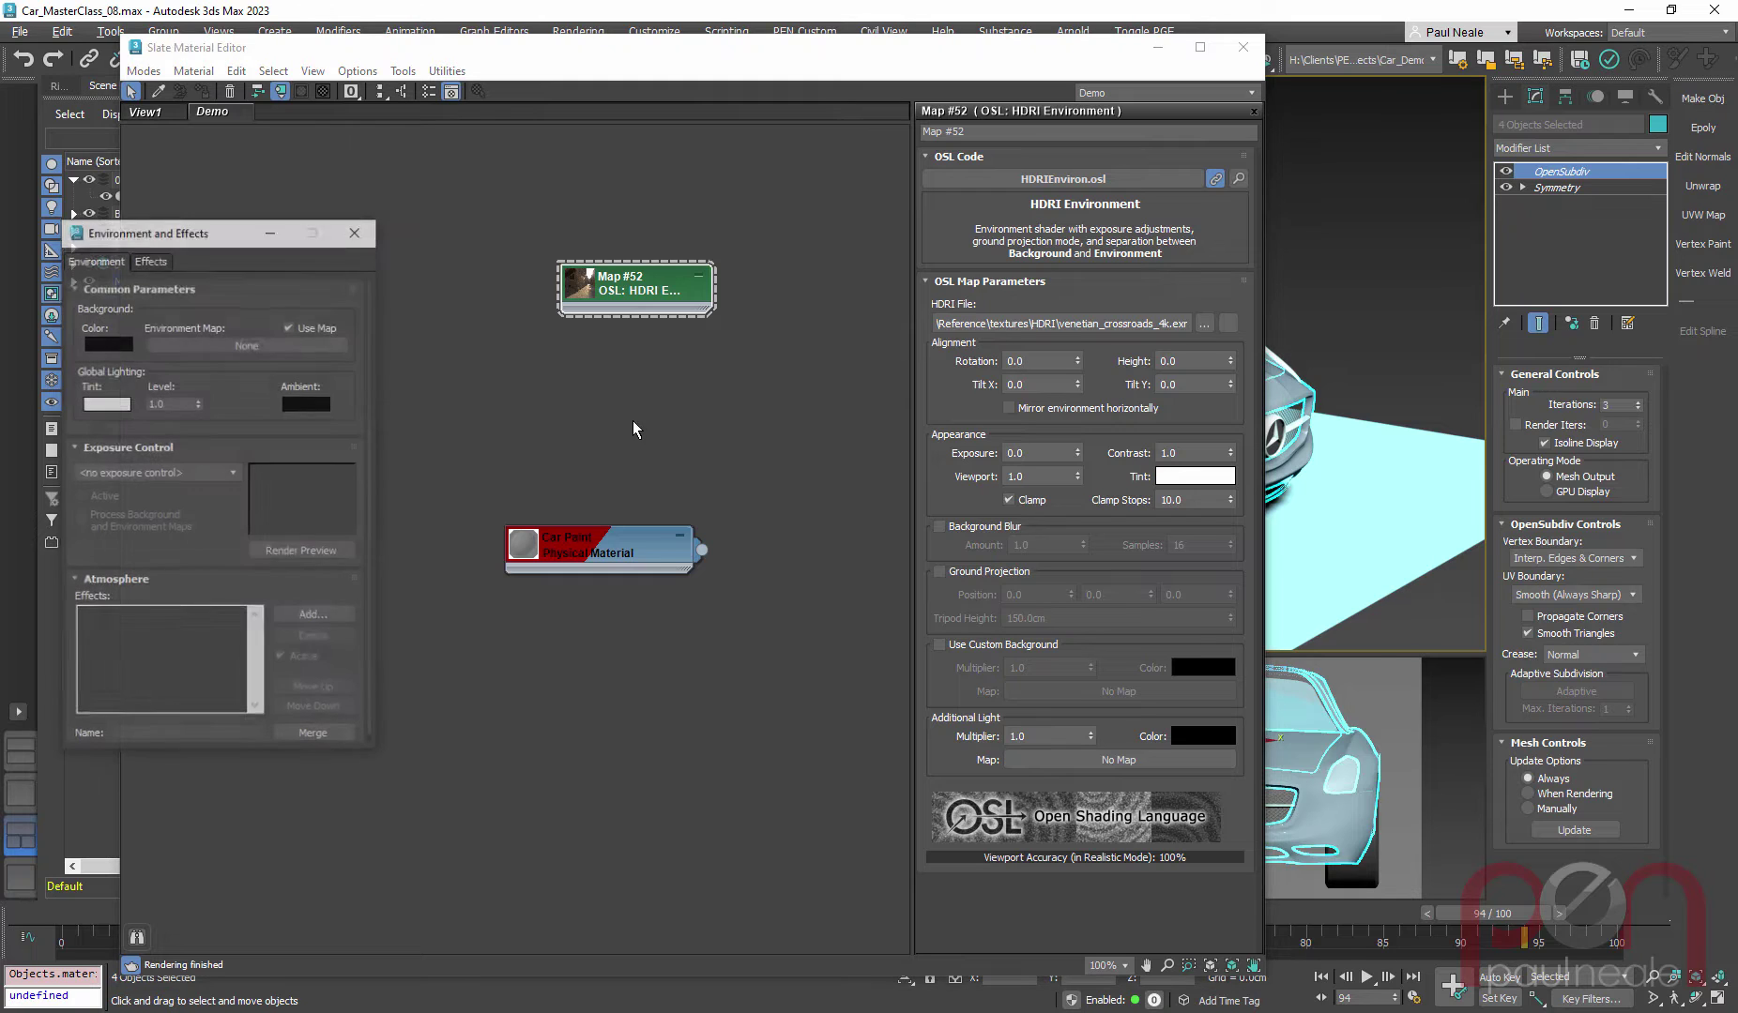
left_click_drag(703, 56, 973, 69)
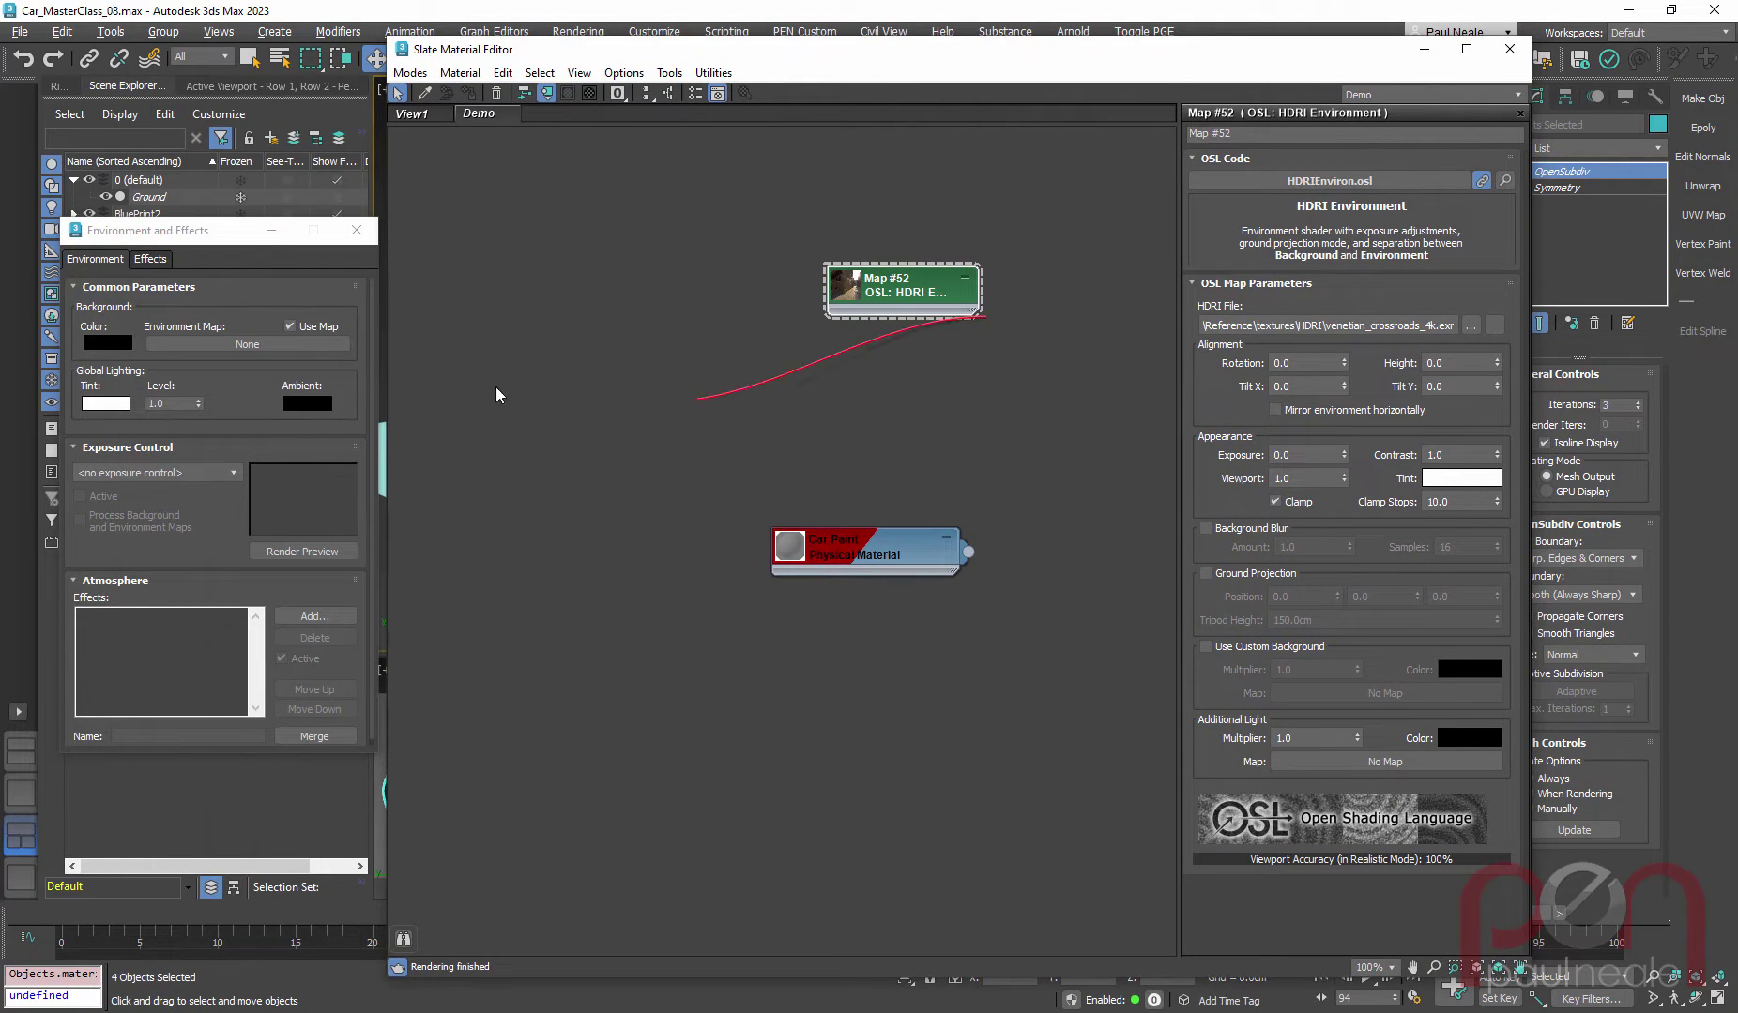
left_click_drag(265, 344, 265, 345)
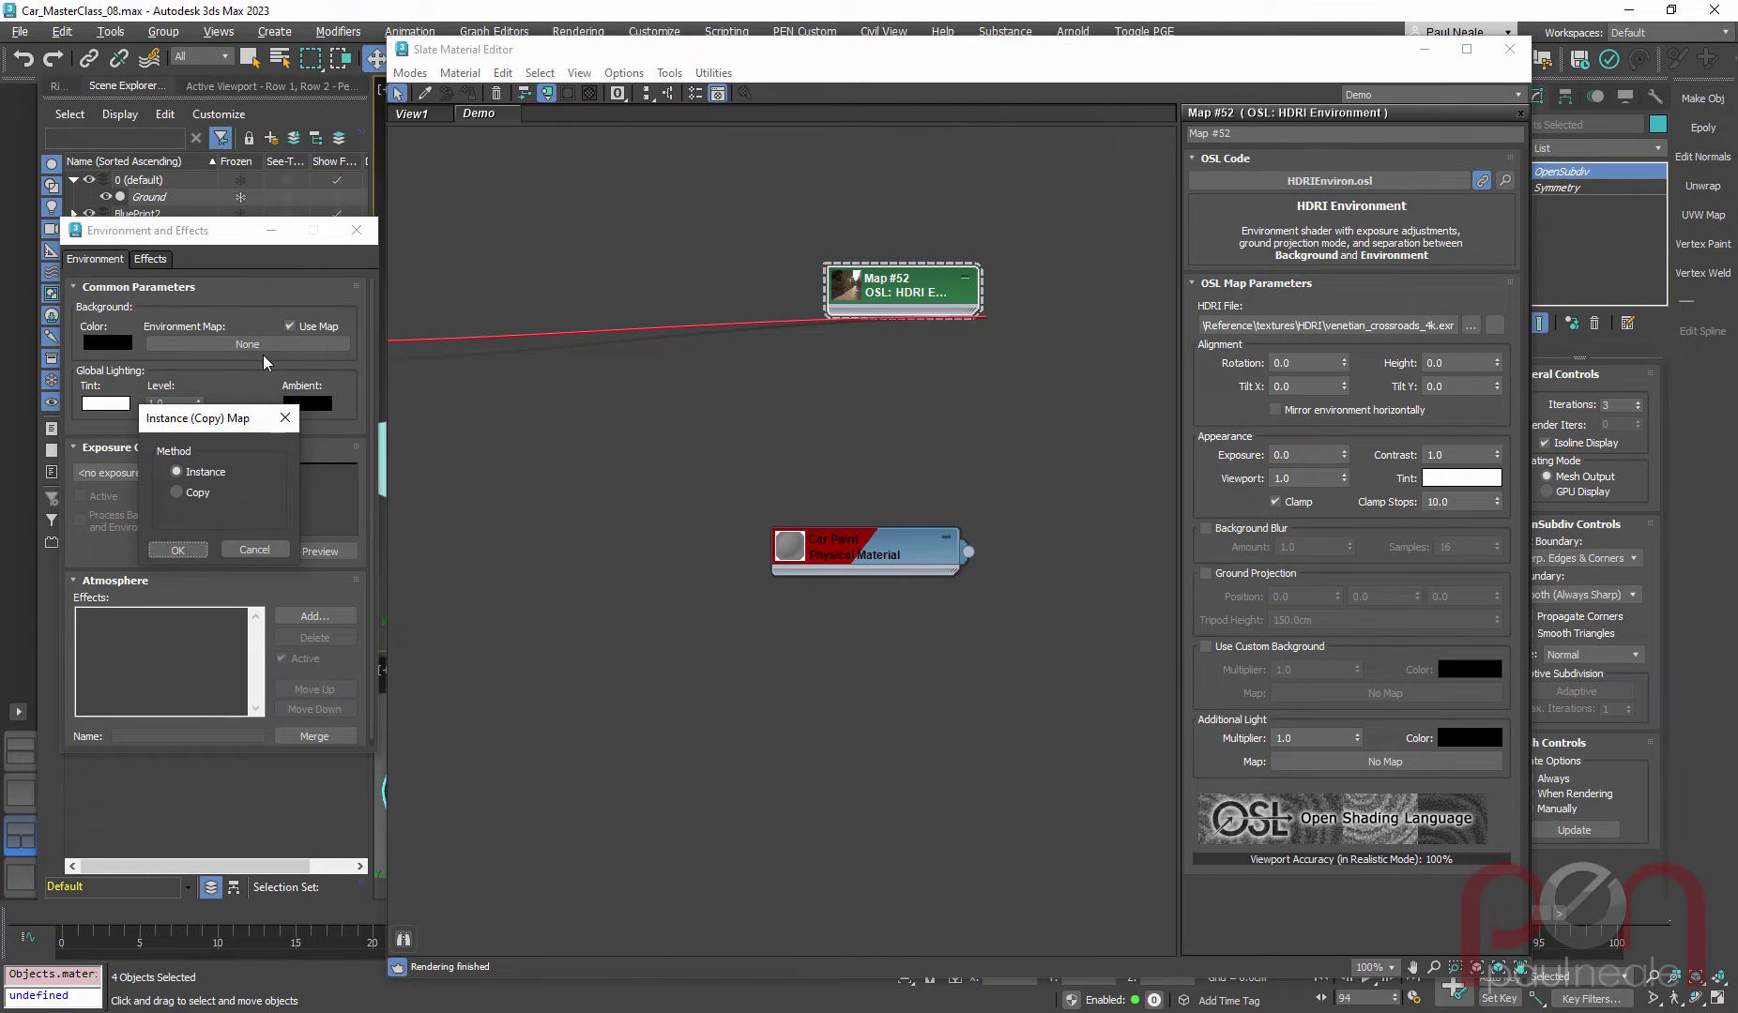
left_click(194, 547)
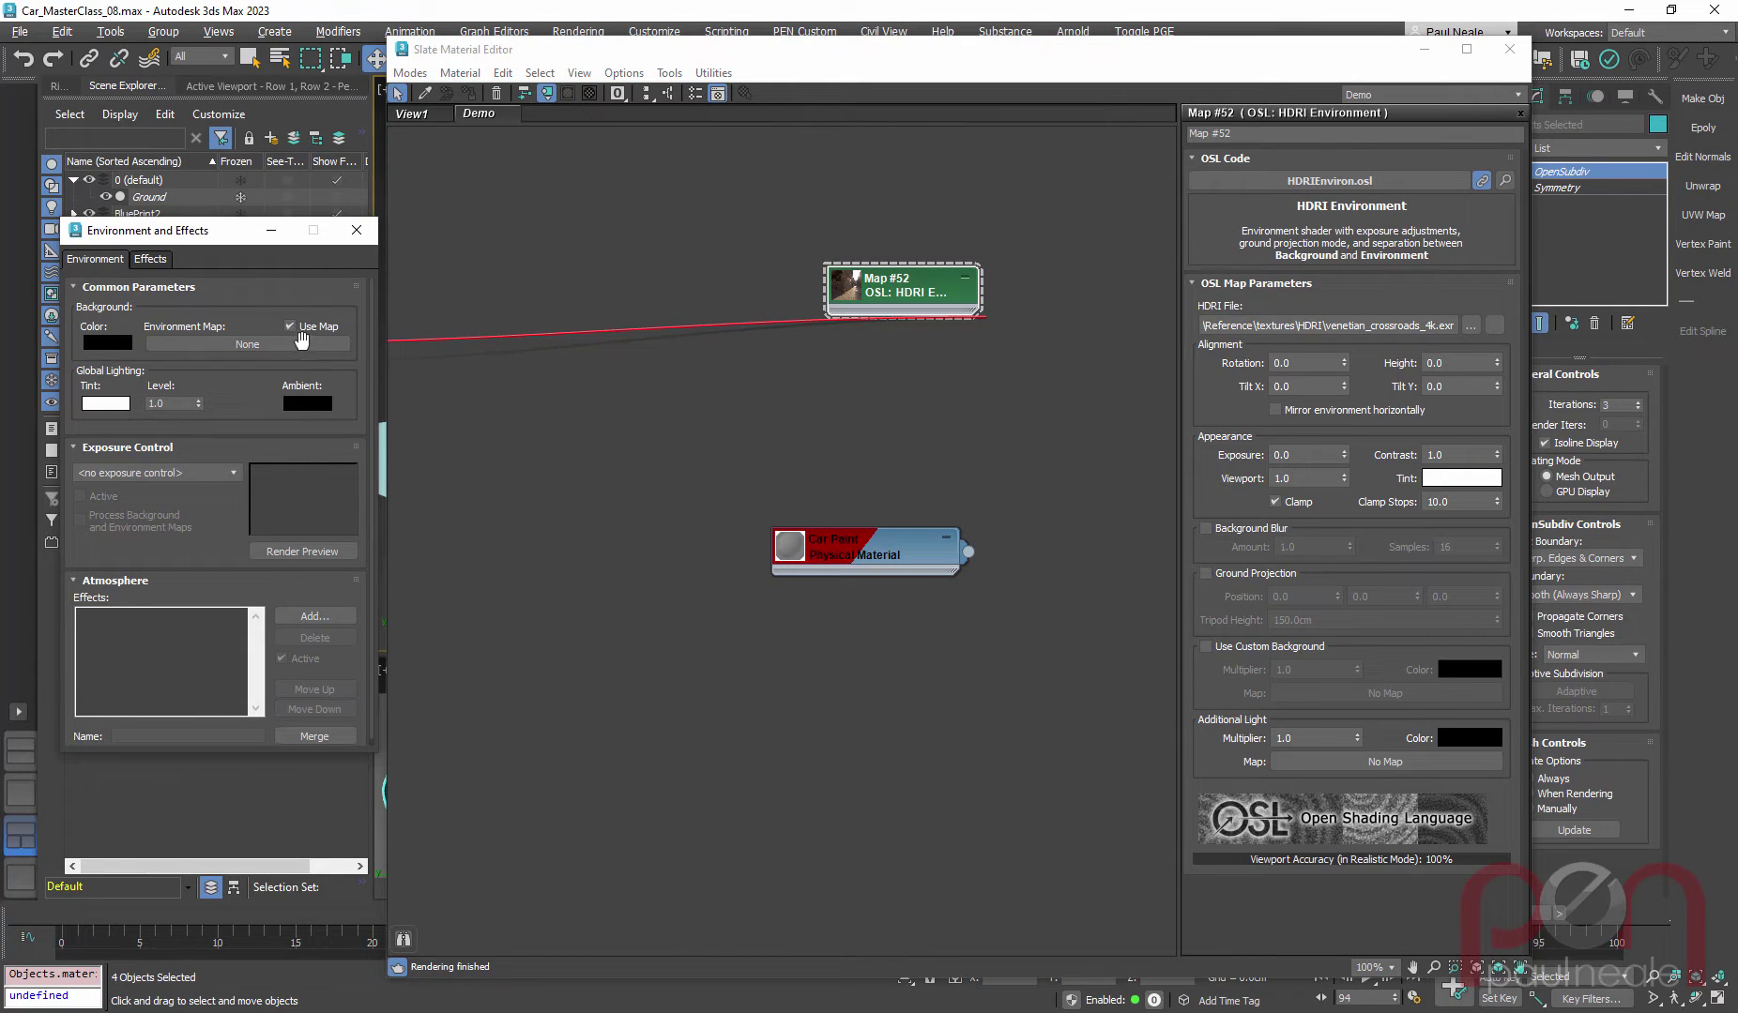
left_click(704, 438)
key("m")
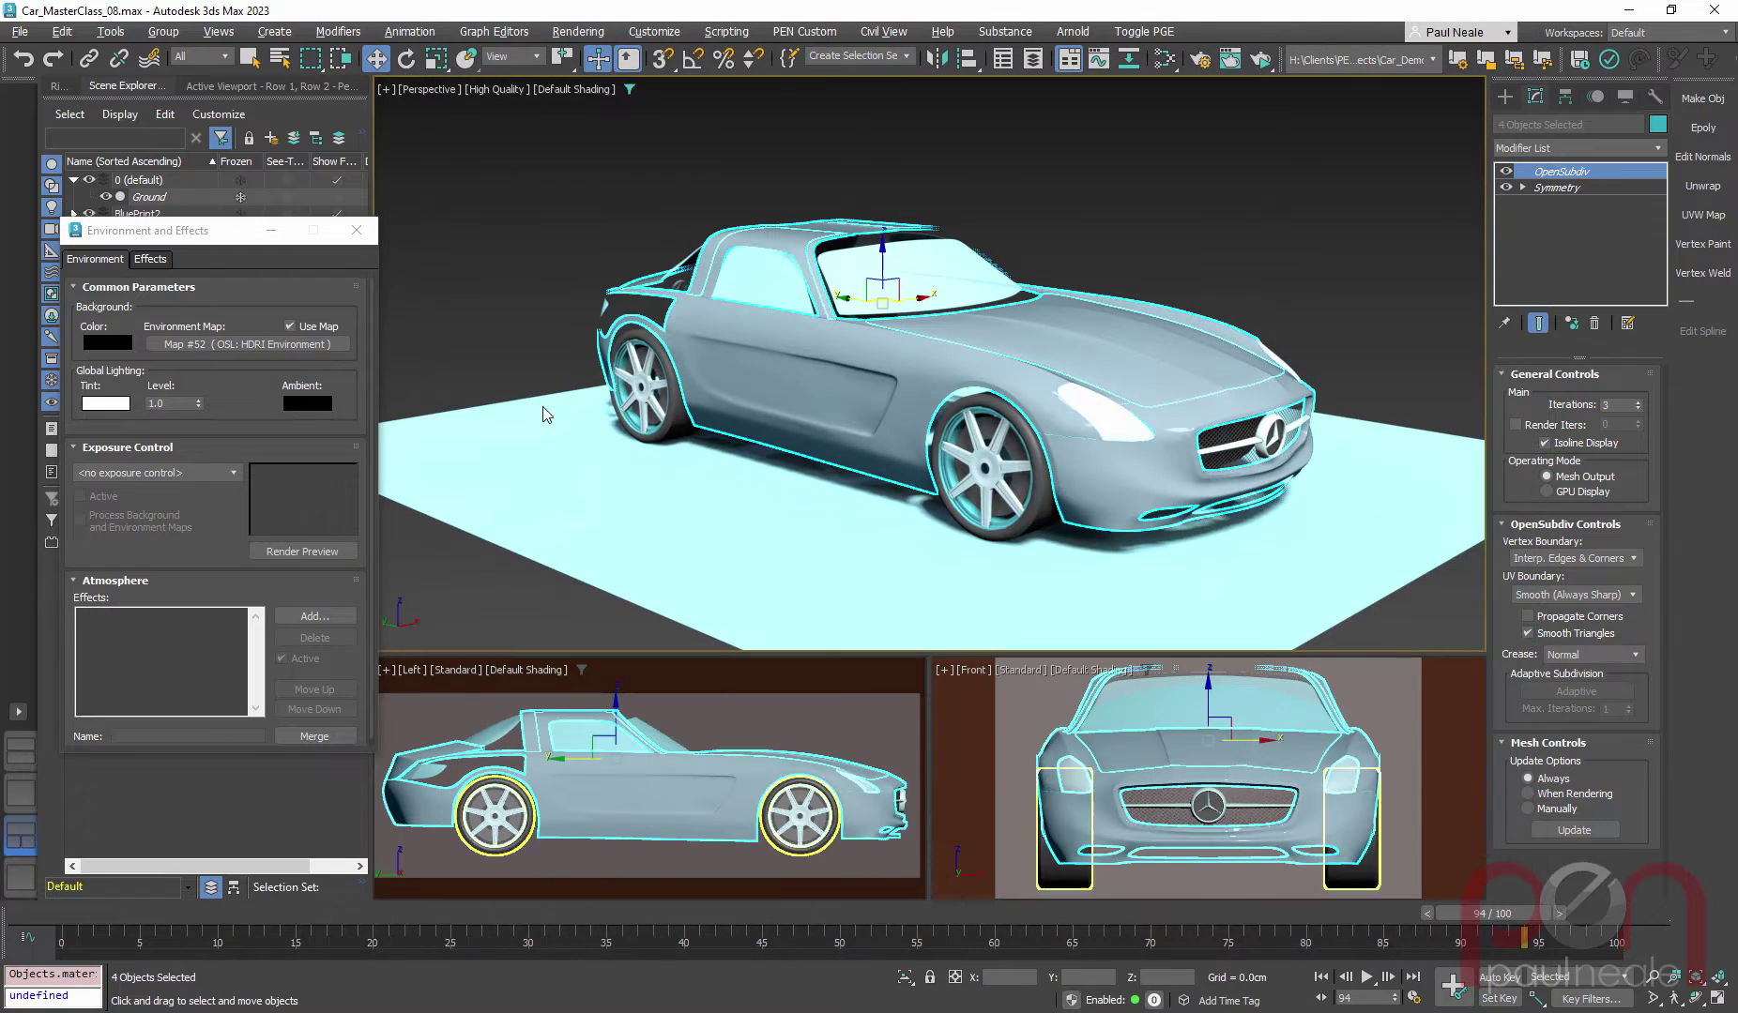
left_click(357, 231)
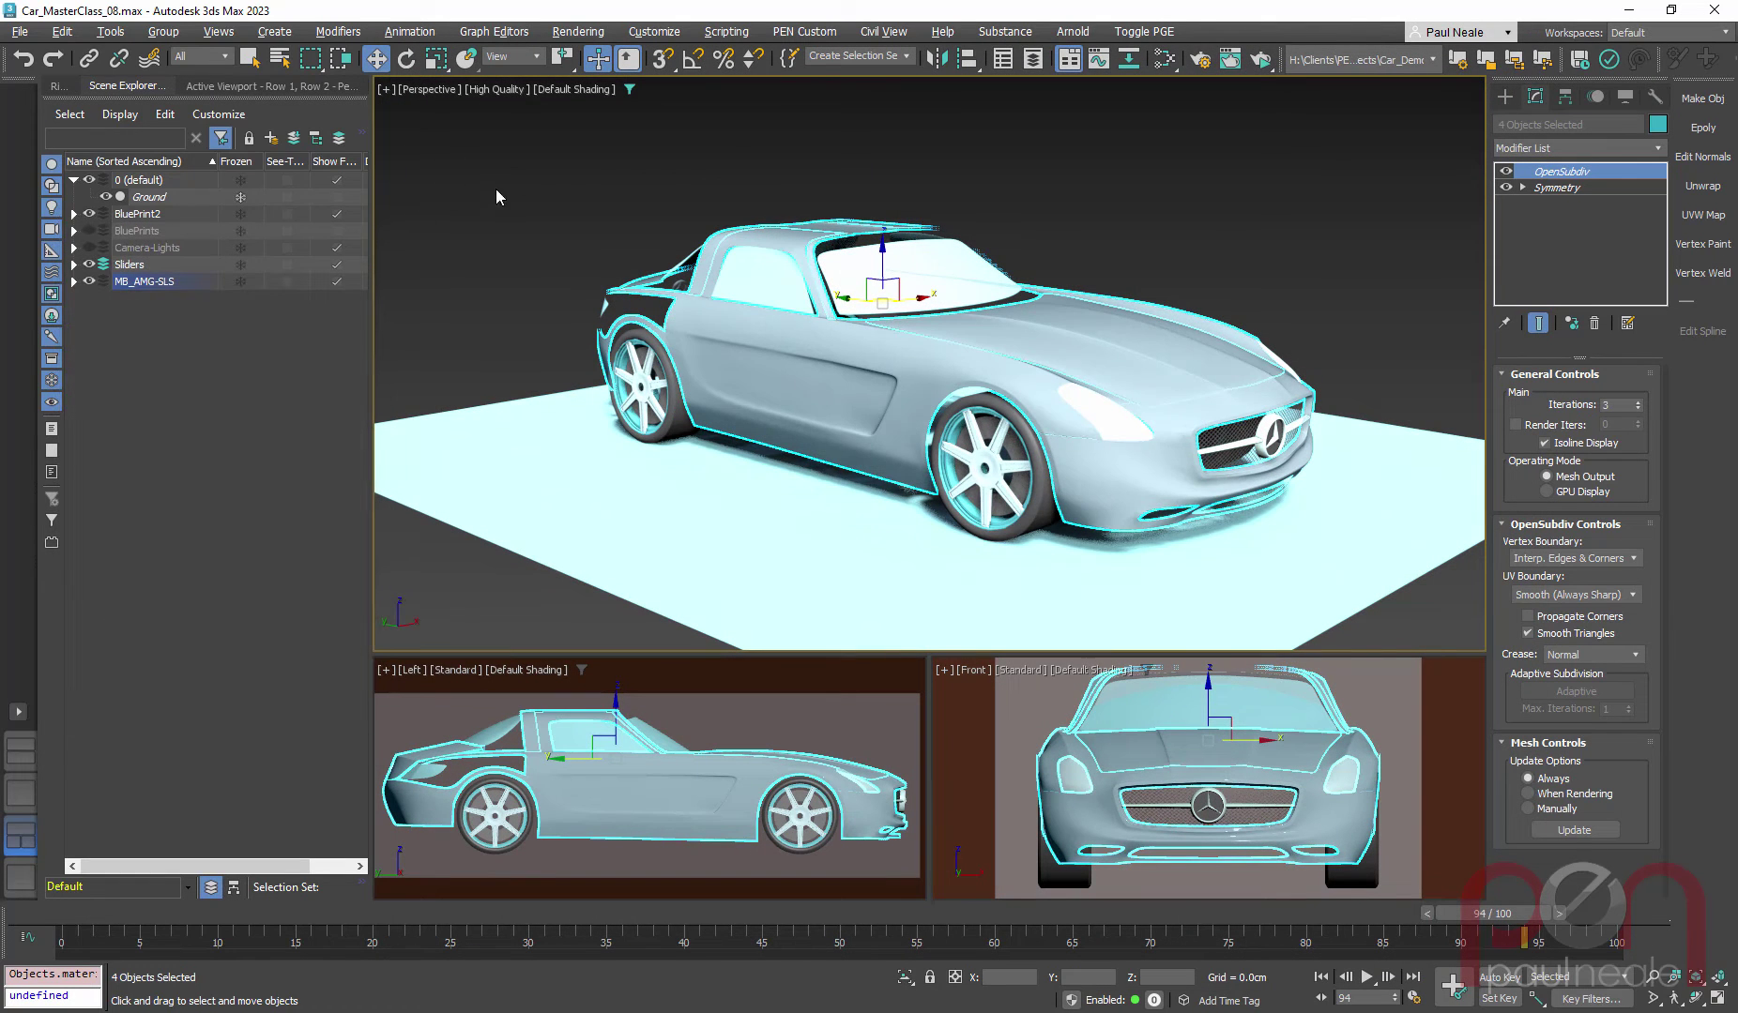
Step: Set the Perspective viewport background to Environment Background and look down on the car against it
left_click(554, 92)
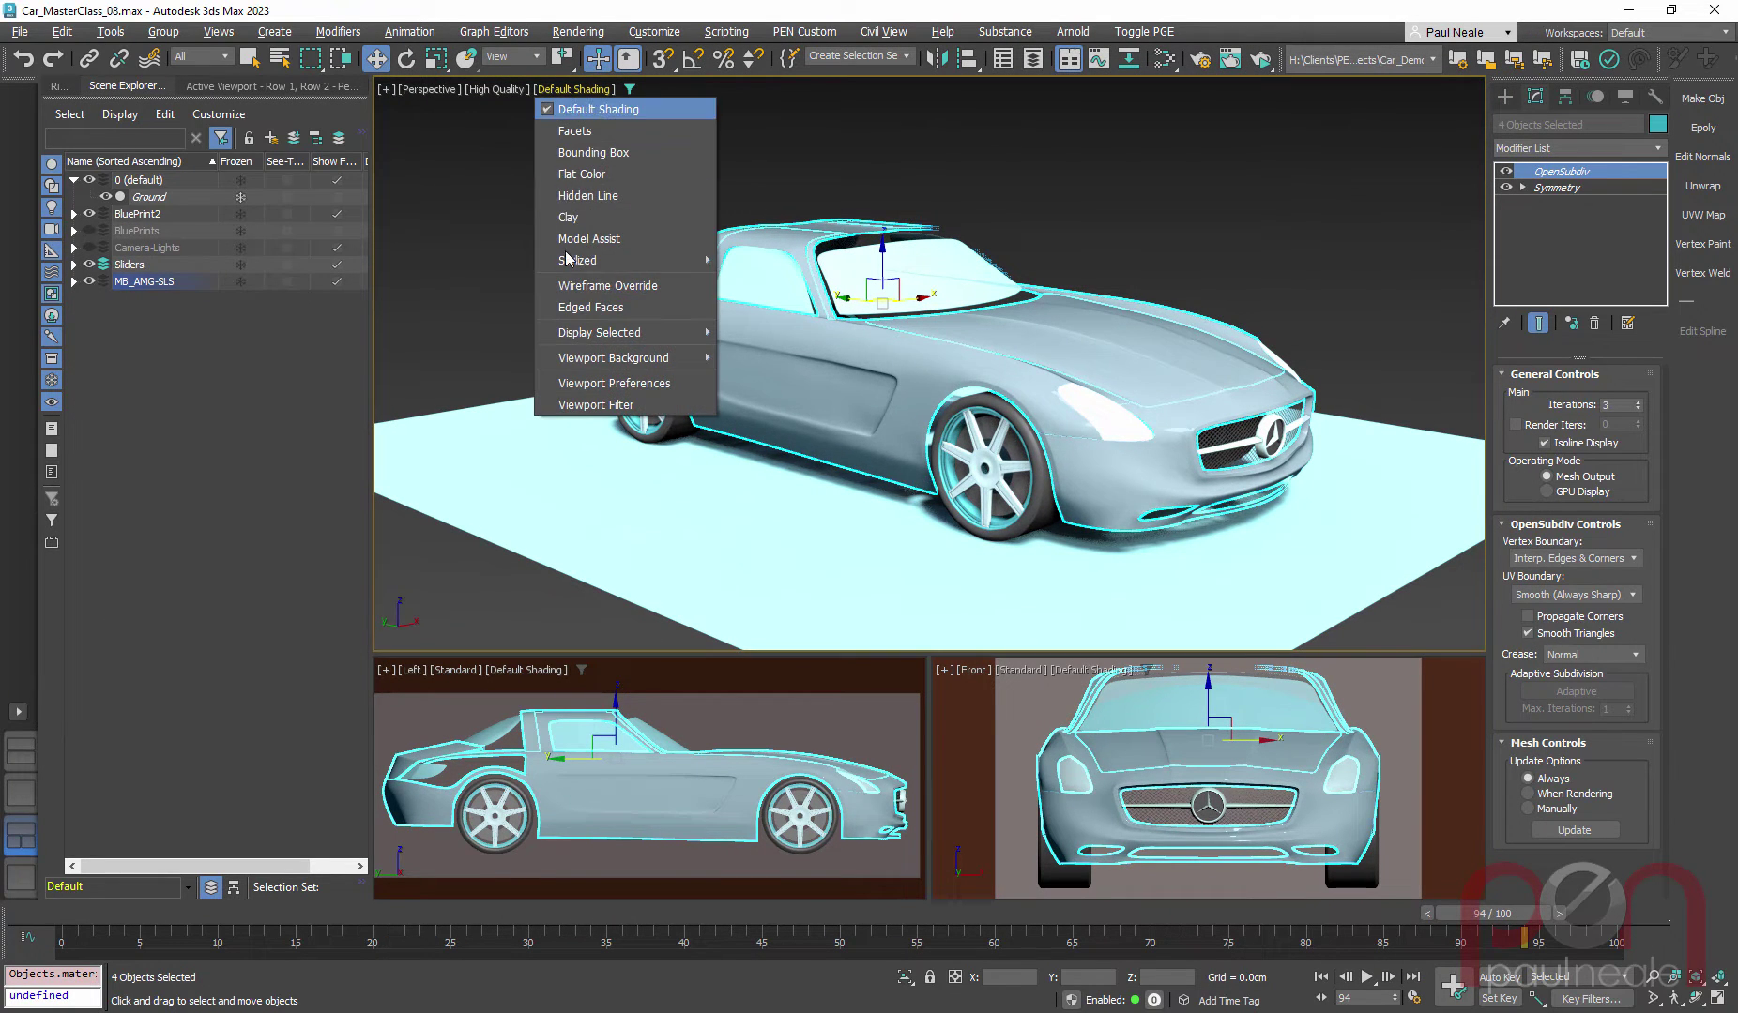
mouse_move(630, 336)
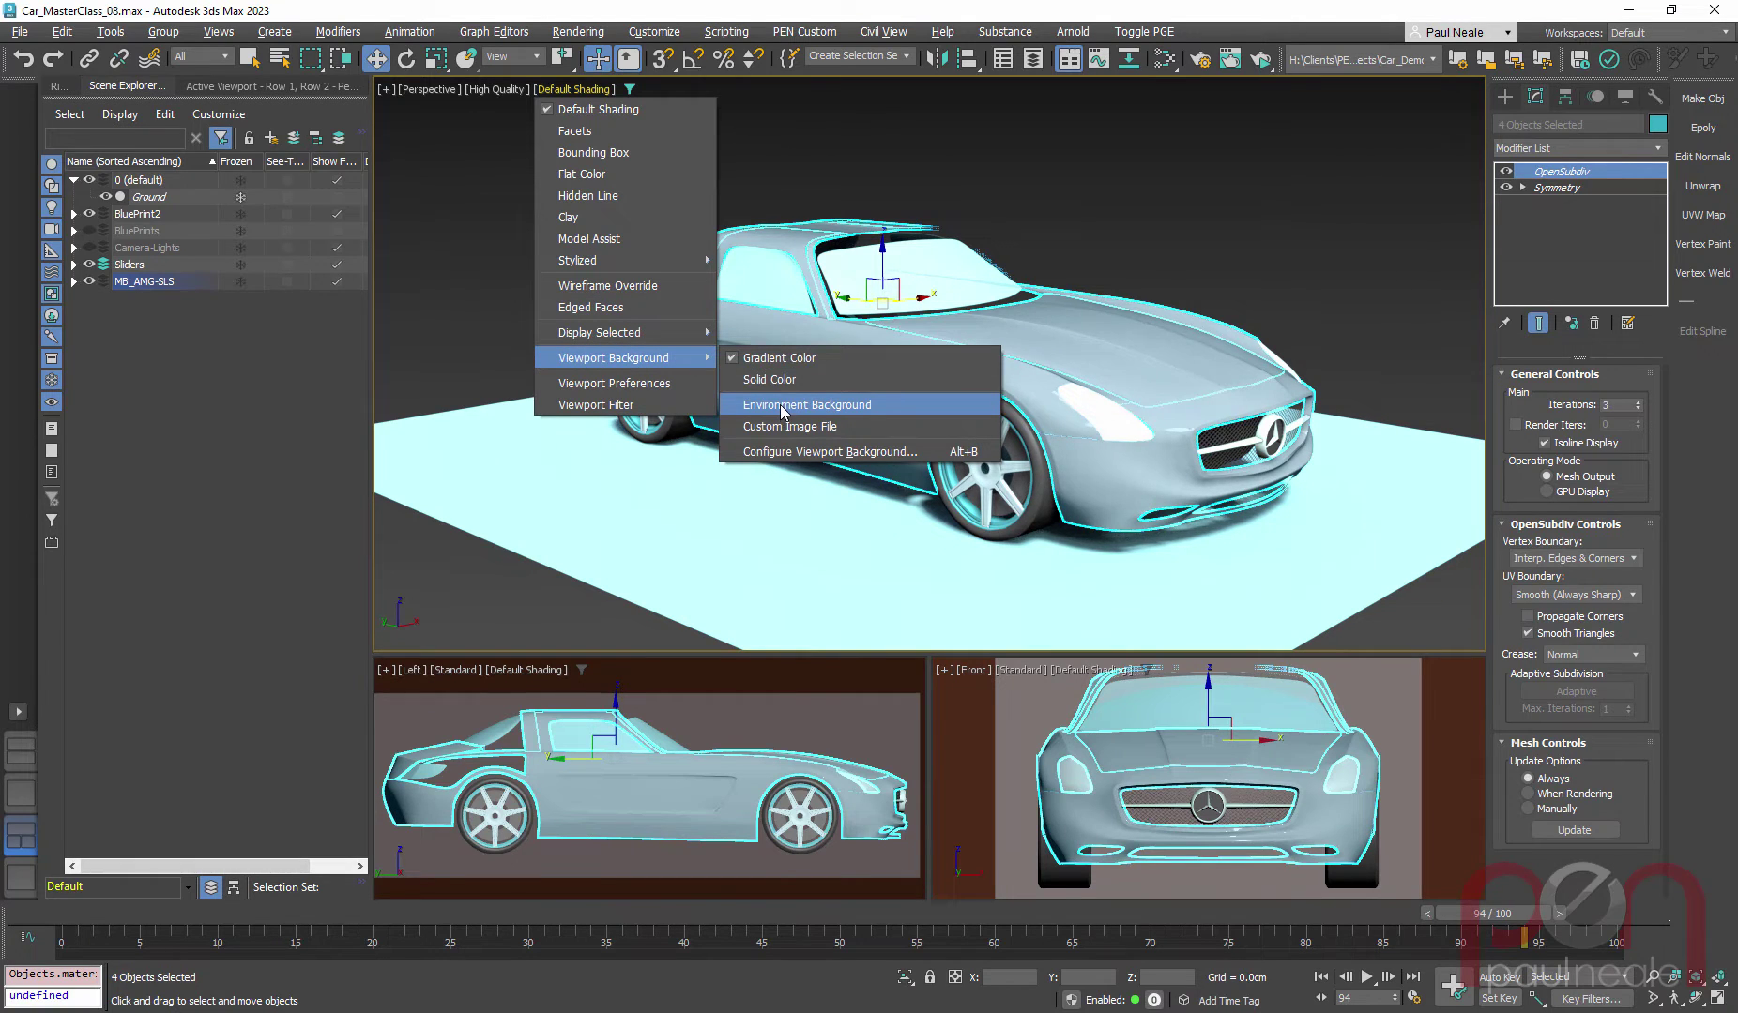
left_click(777, 406)
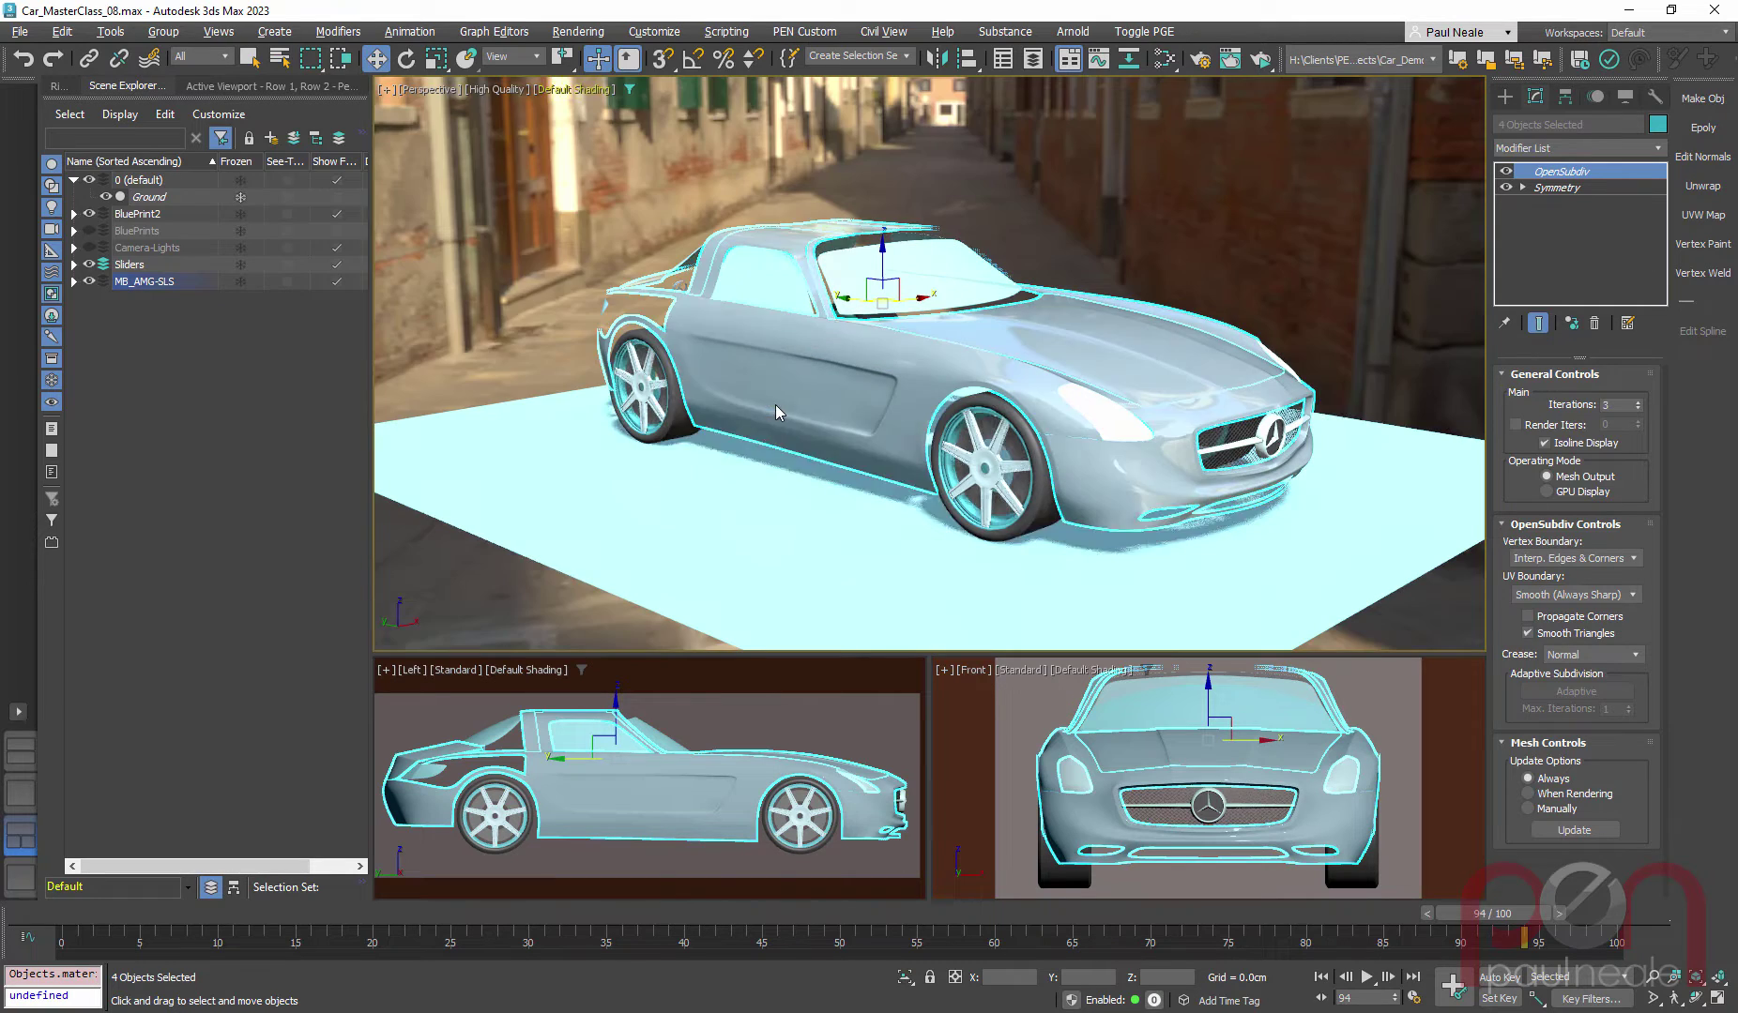
middle_click_drag(818, 488, 721, 523, "alt")
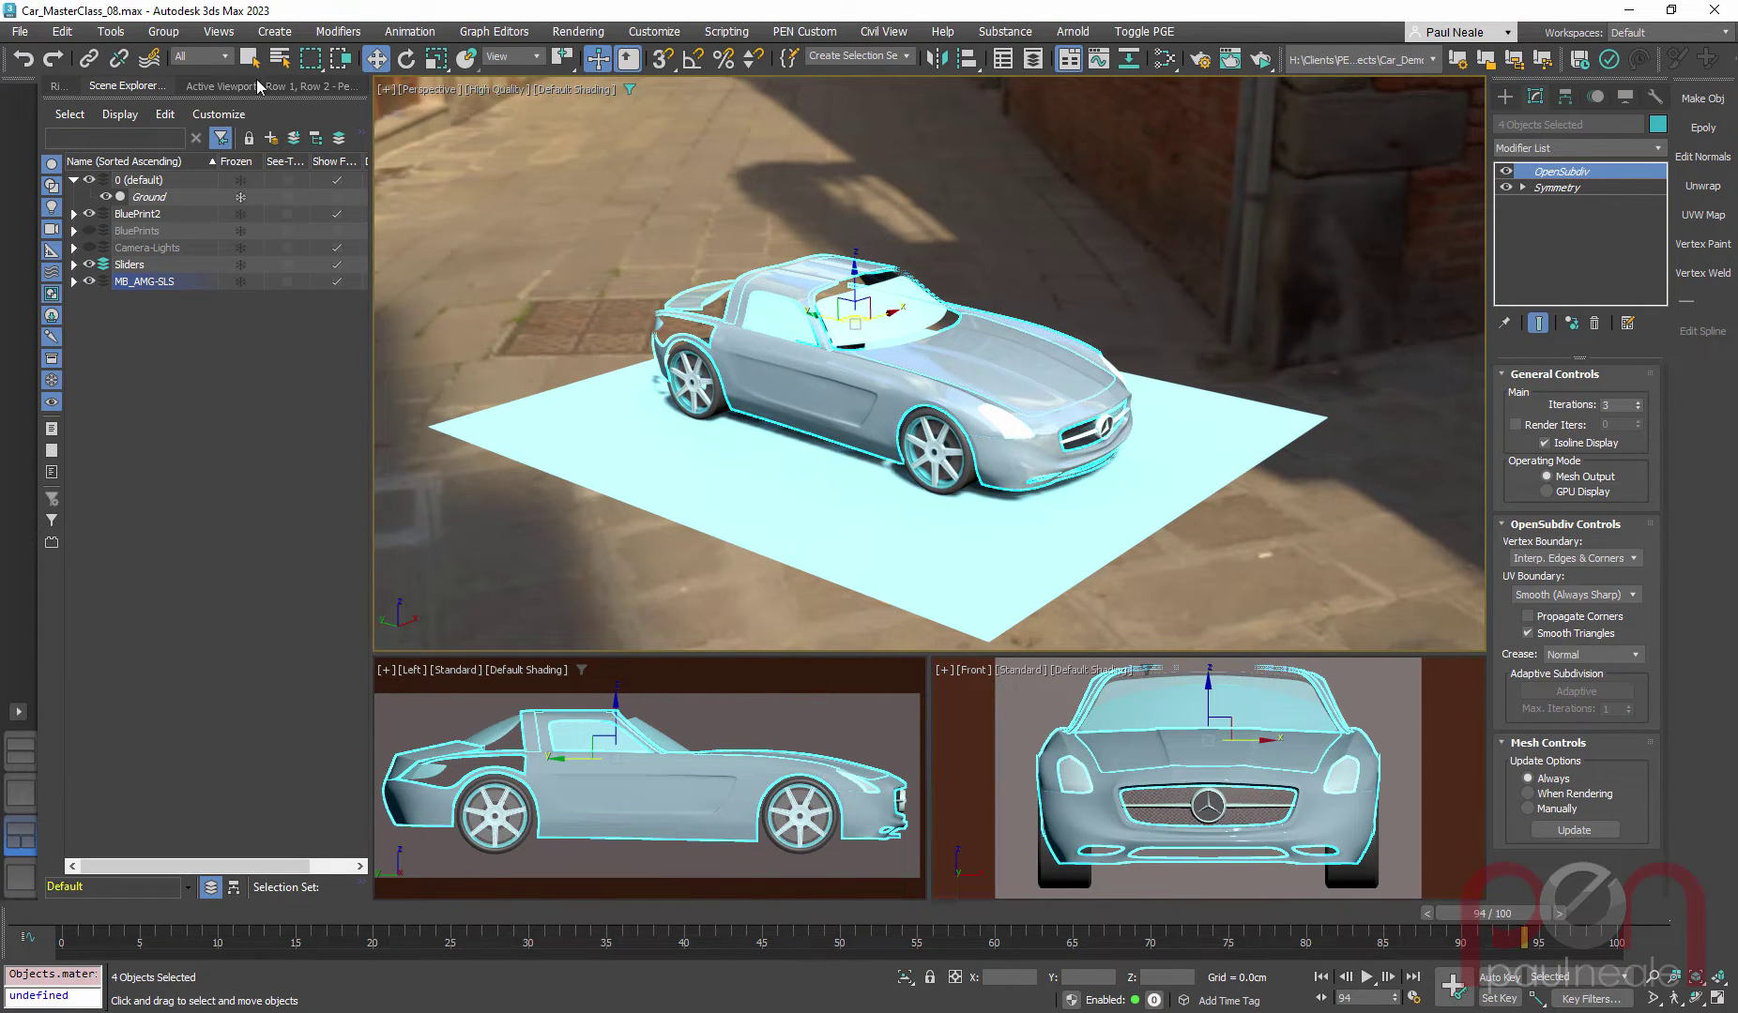
Step: Select the Ground plane and check its render scale multiplier
left_click(150, 198)
middle_click_drag(748, 508, 806, 543, "alt")
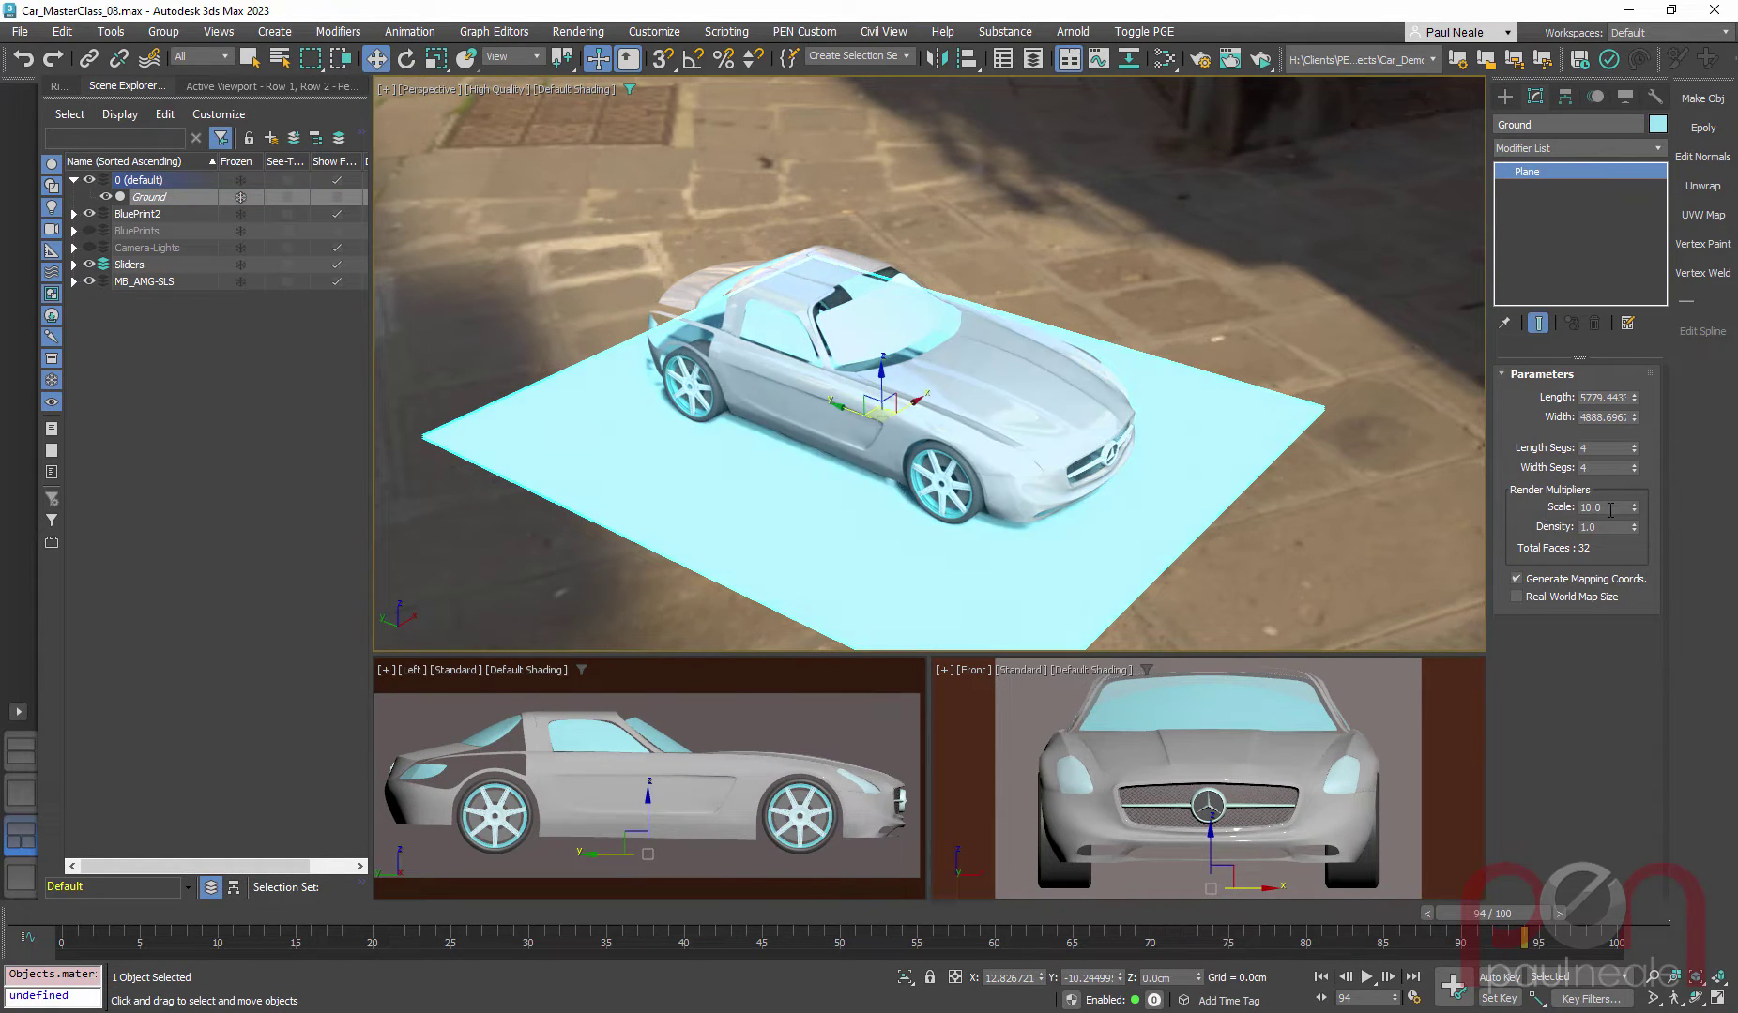
left_click(1607, 508)
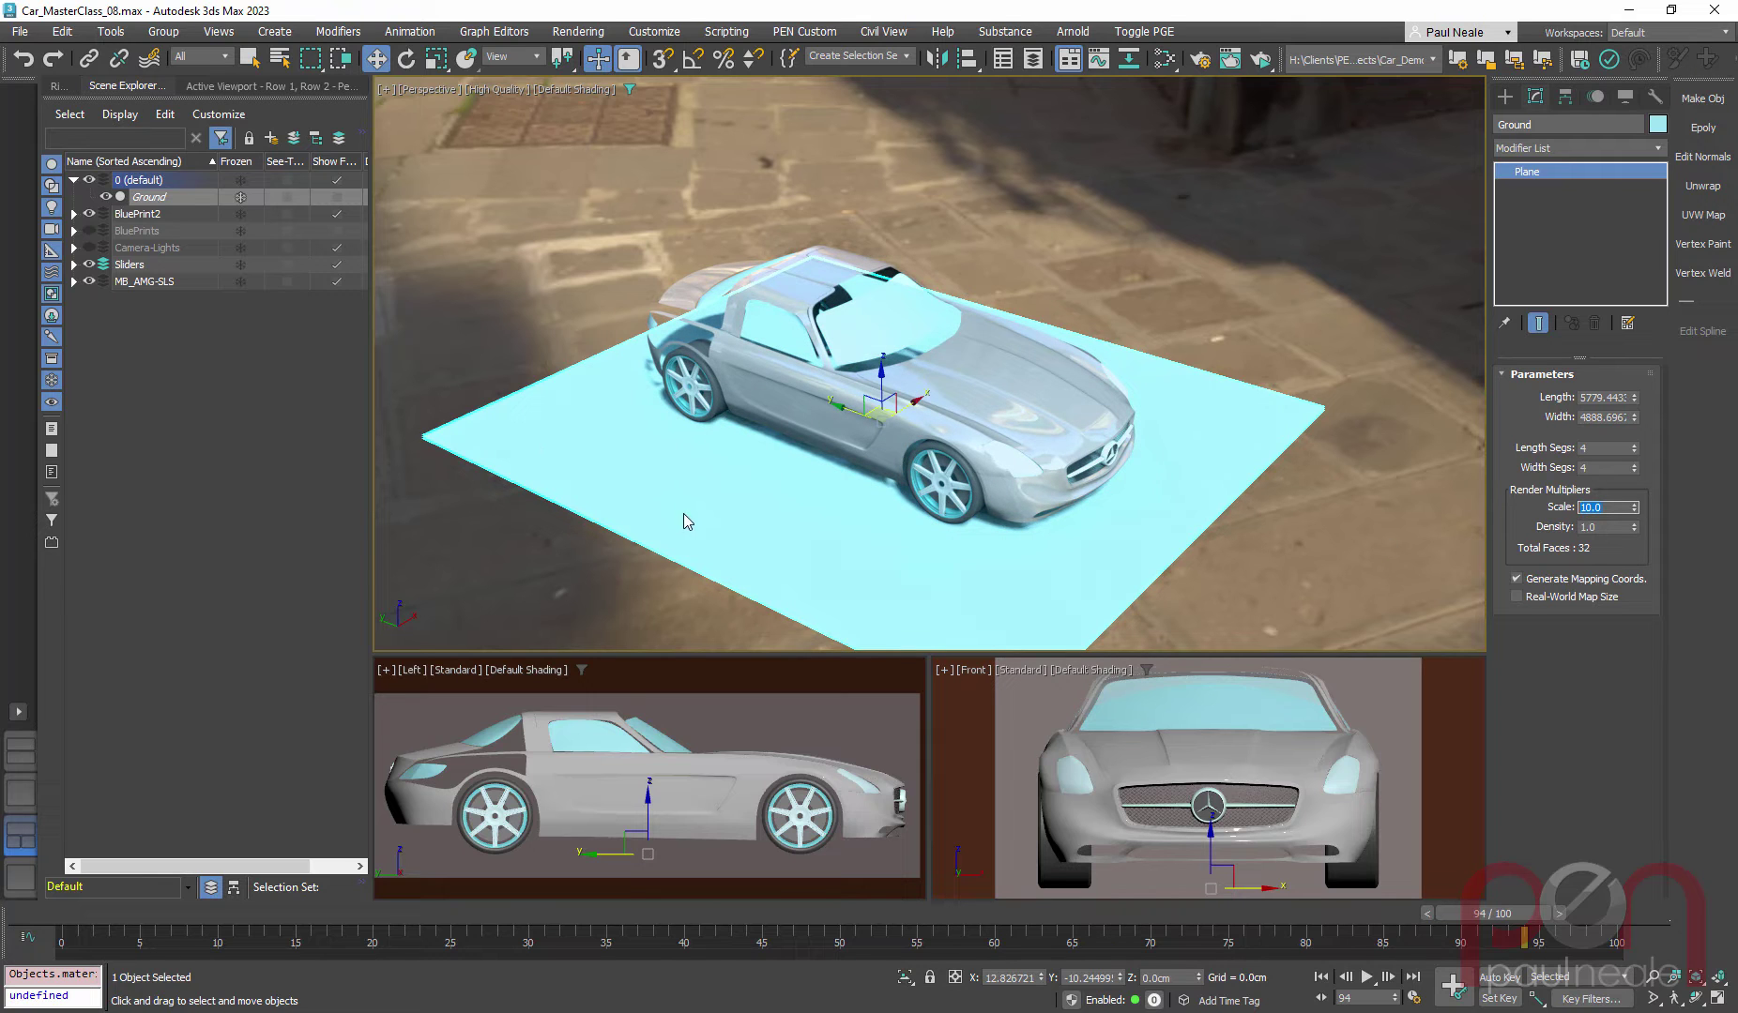
mouse_move(706, 527)
middle_mouse_down("alt")
mouse_move(751, 469)
mouse_move(835, 429)
mouse_move(891, 459)
mouse_move(908, 484)
mouse_move(892, 497)
middle_mouse_up("alt")
scroll(837, 429, "up", 3)
Step: Add a Matte/Shadow material to the material graph and place it above the HDRI environment map node
key("m")
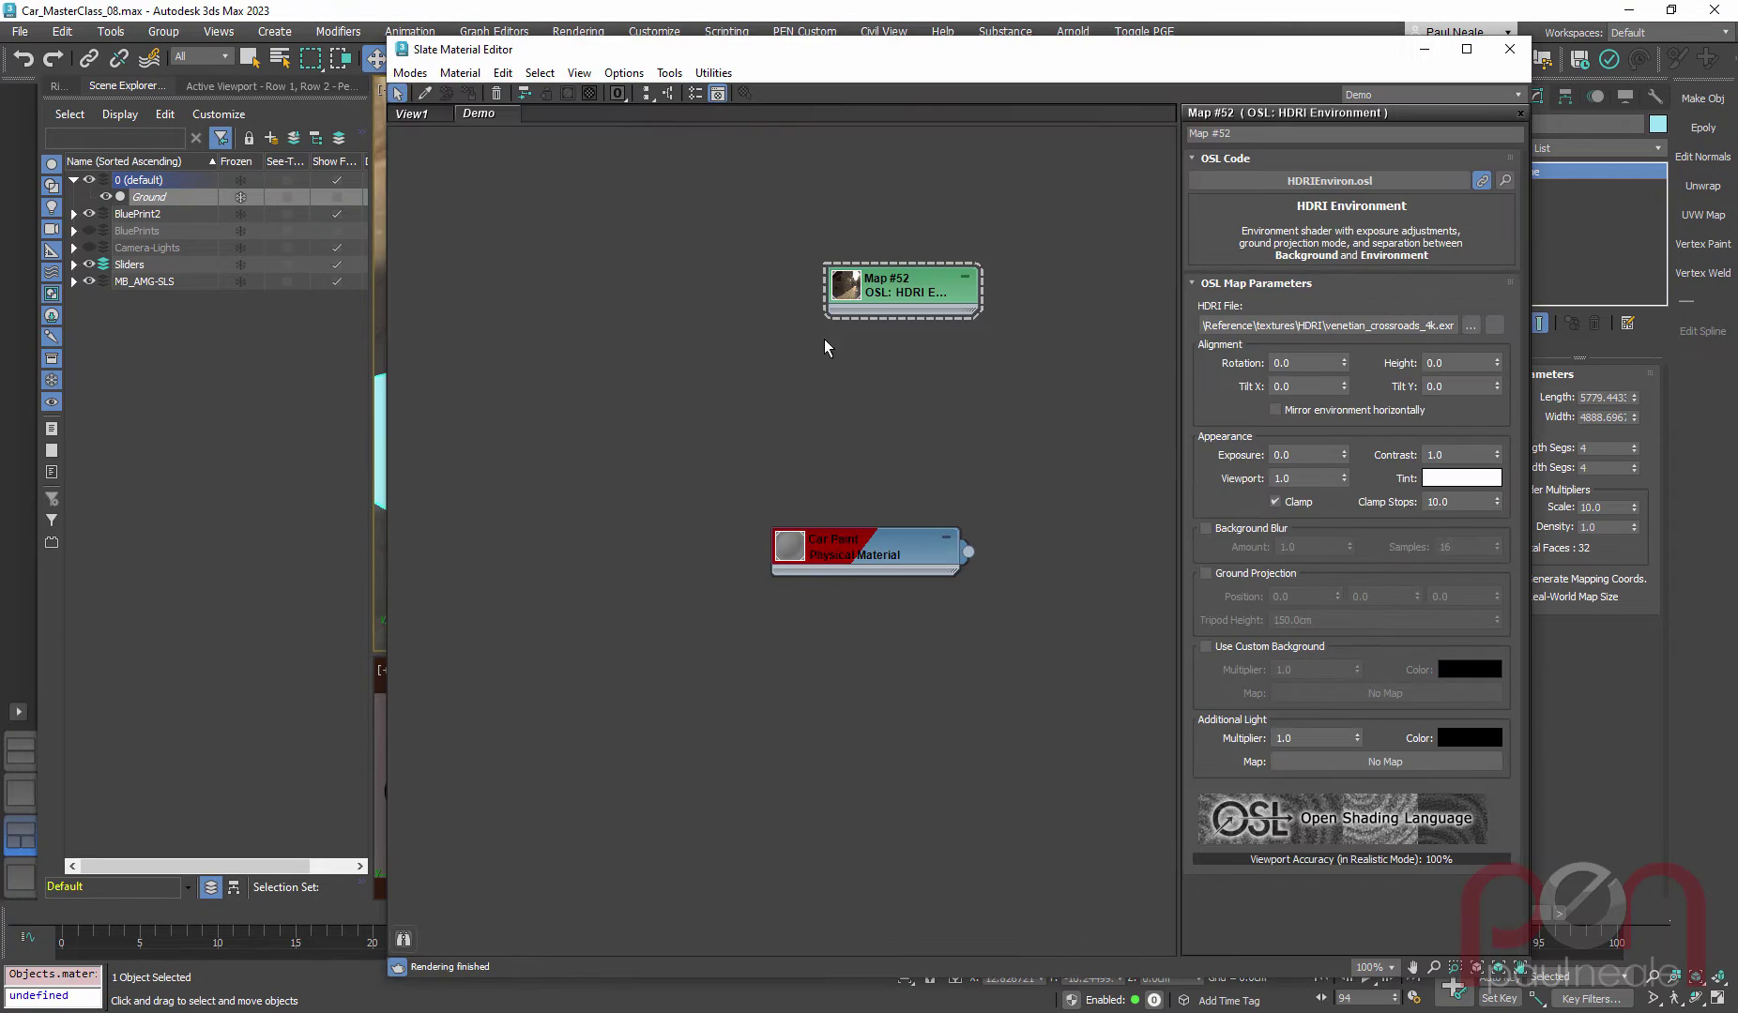
right_click(607, 281)
left_click(671, 244)
right_click(847, 184)
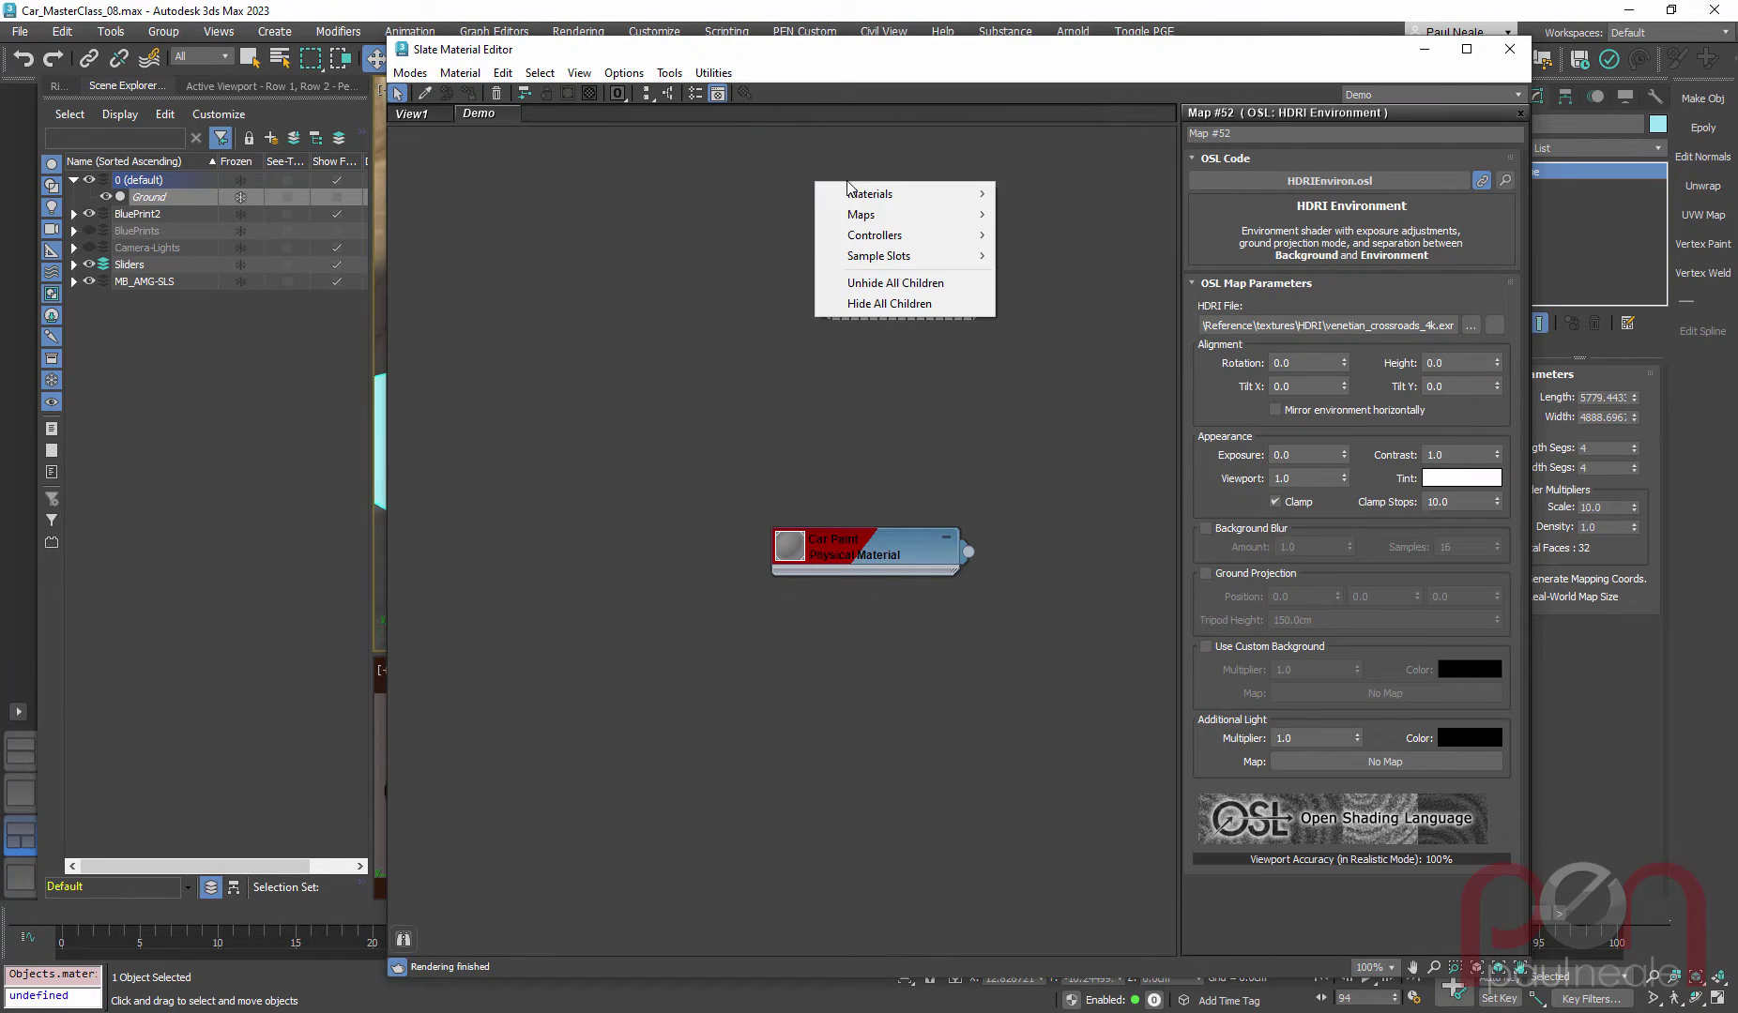
mouse_move(887, 195)
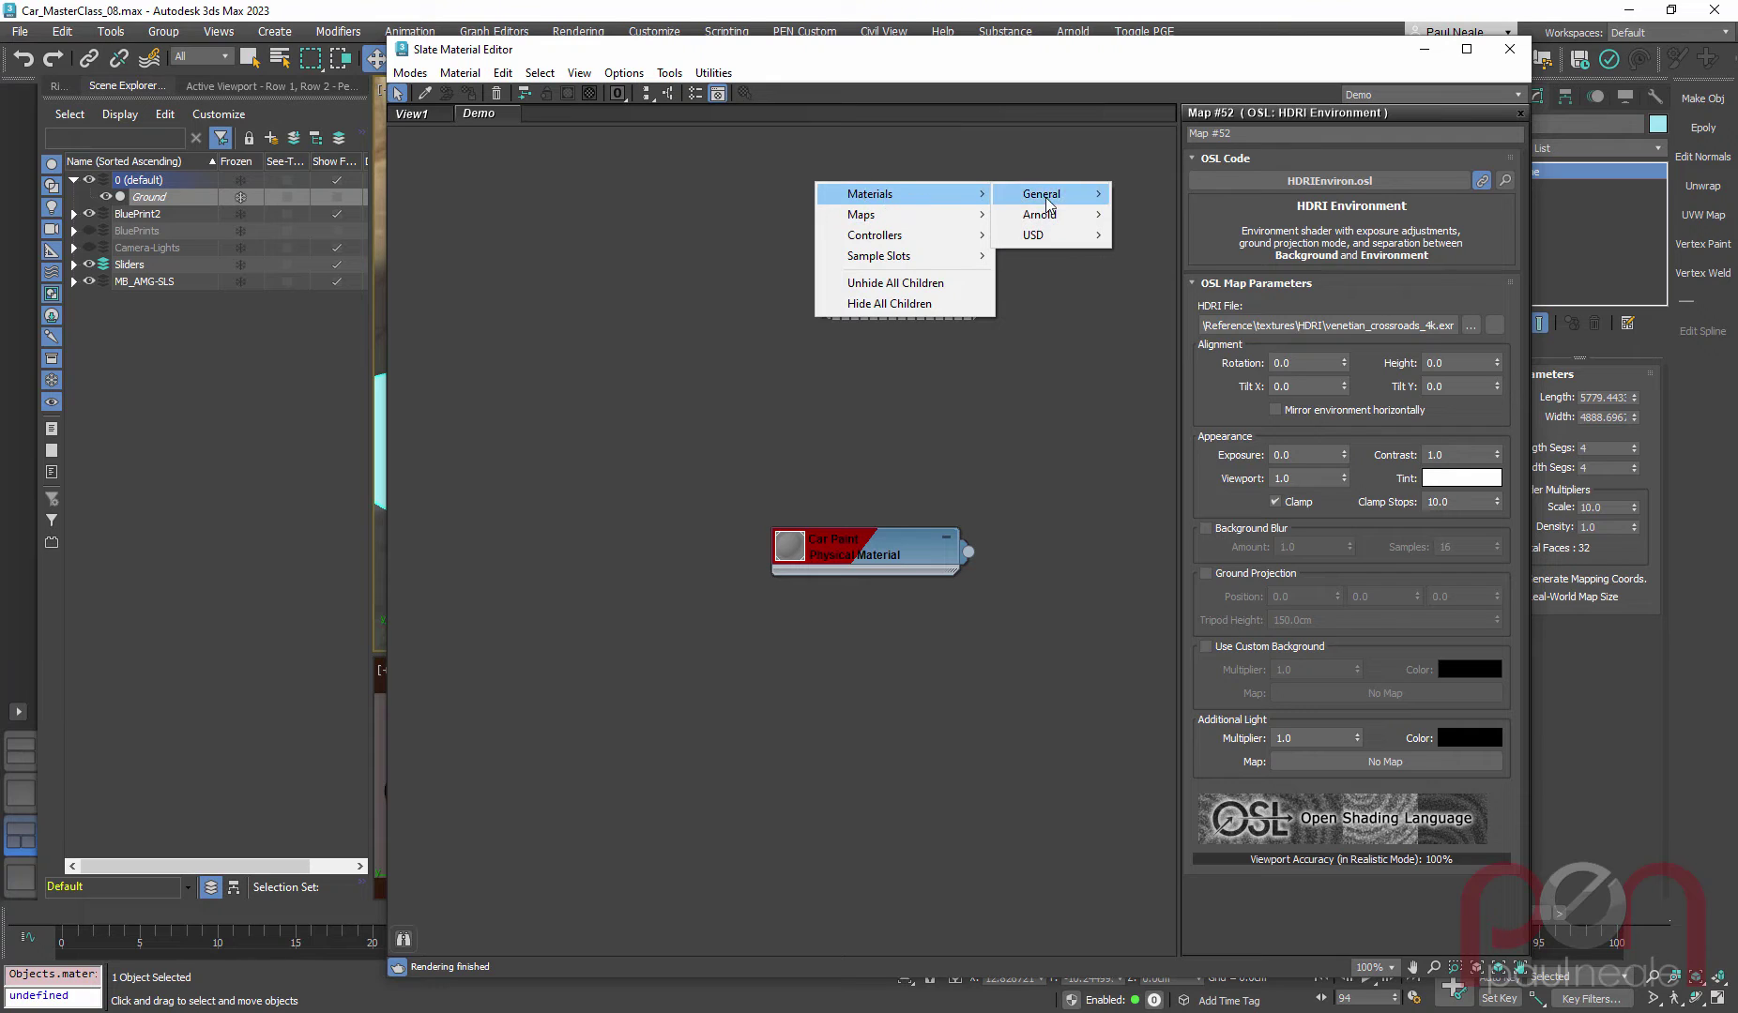
mouse_move(1048, 203)
left_click(1187, 286)
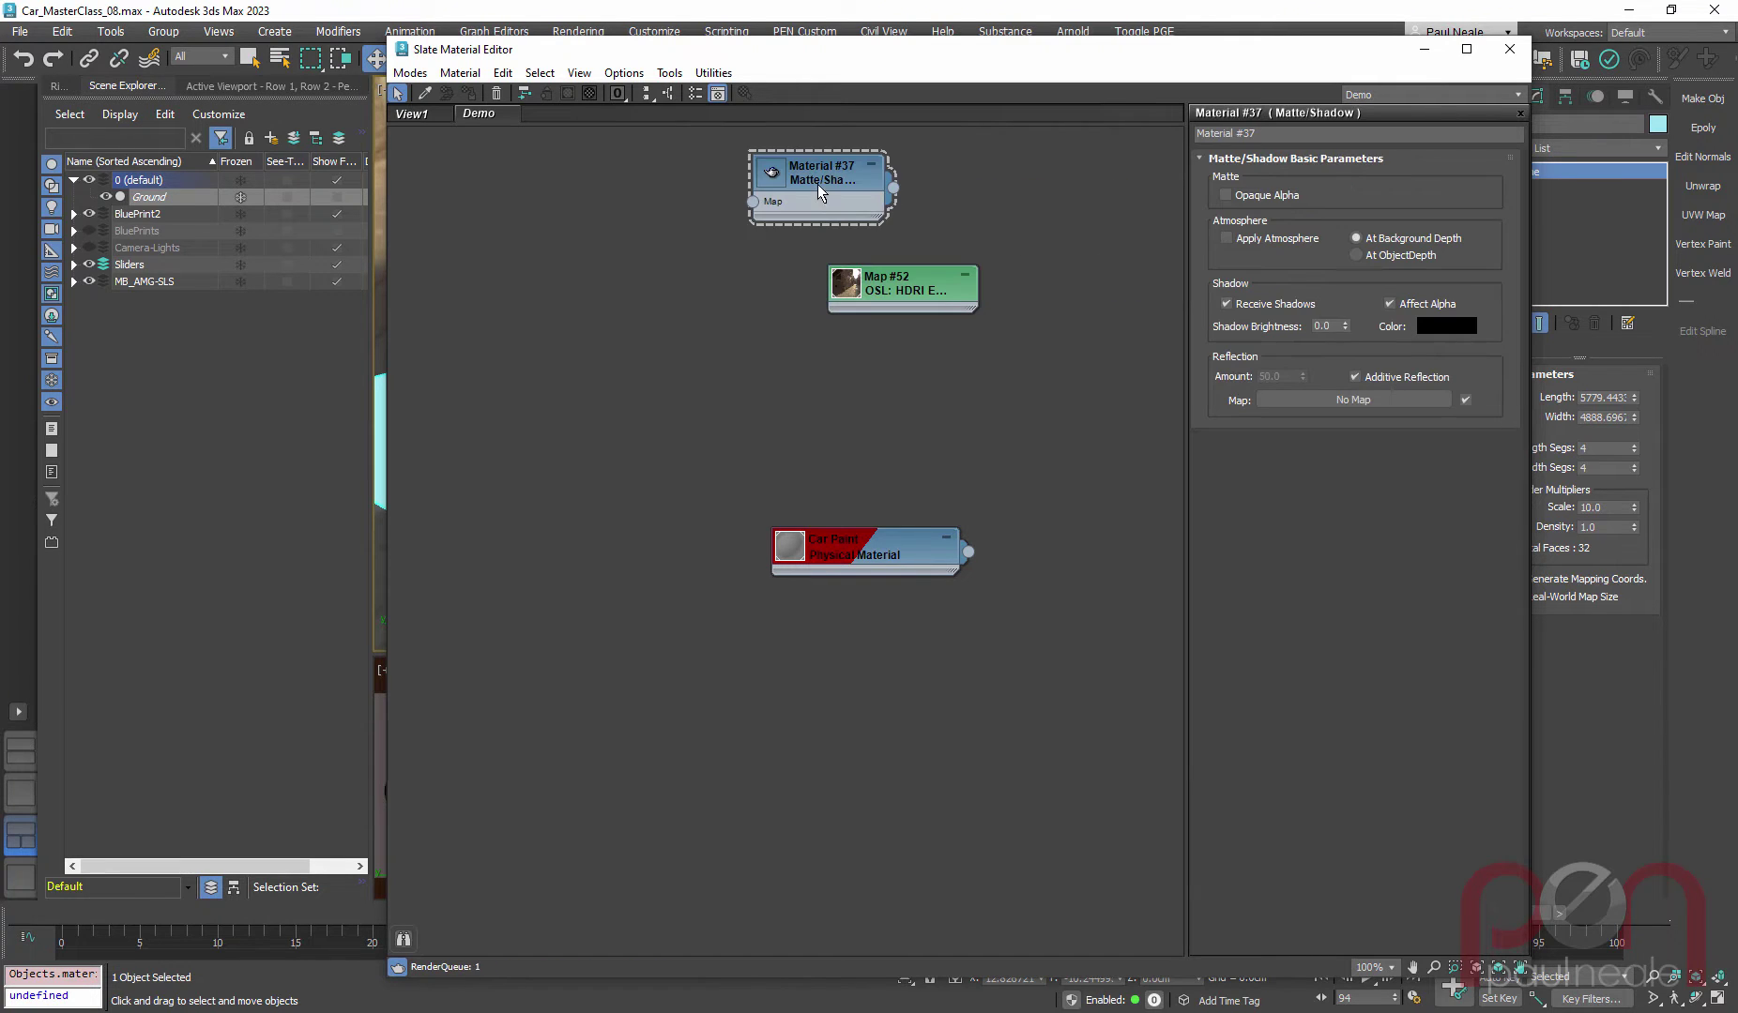
left_click_drag(811, 218, 906, 217)
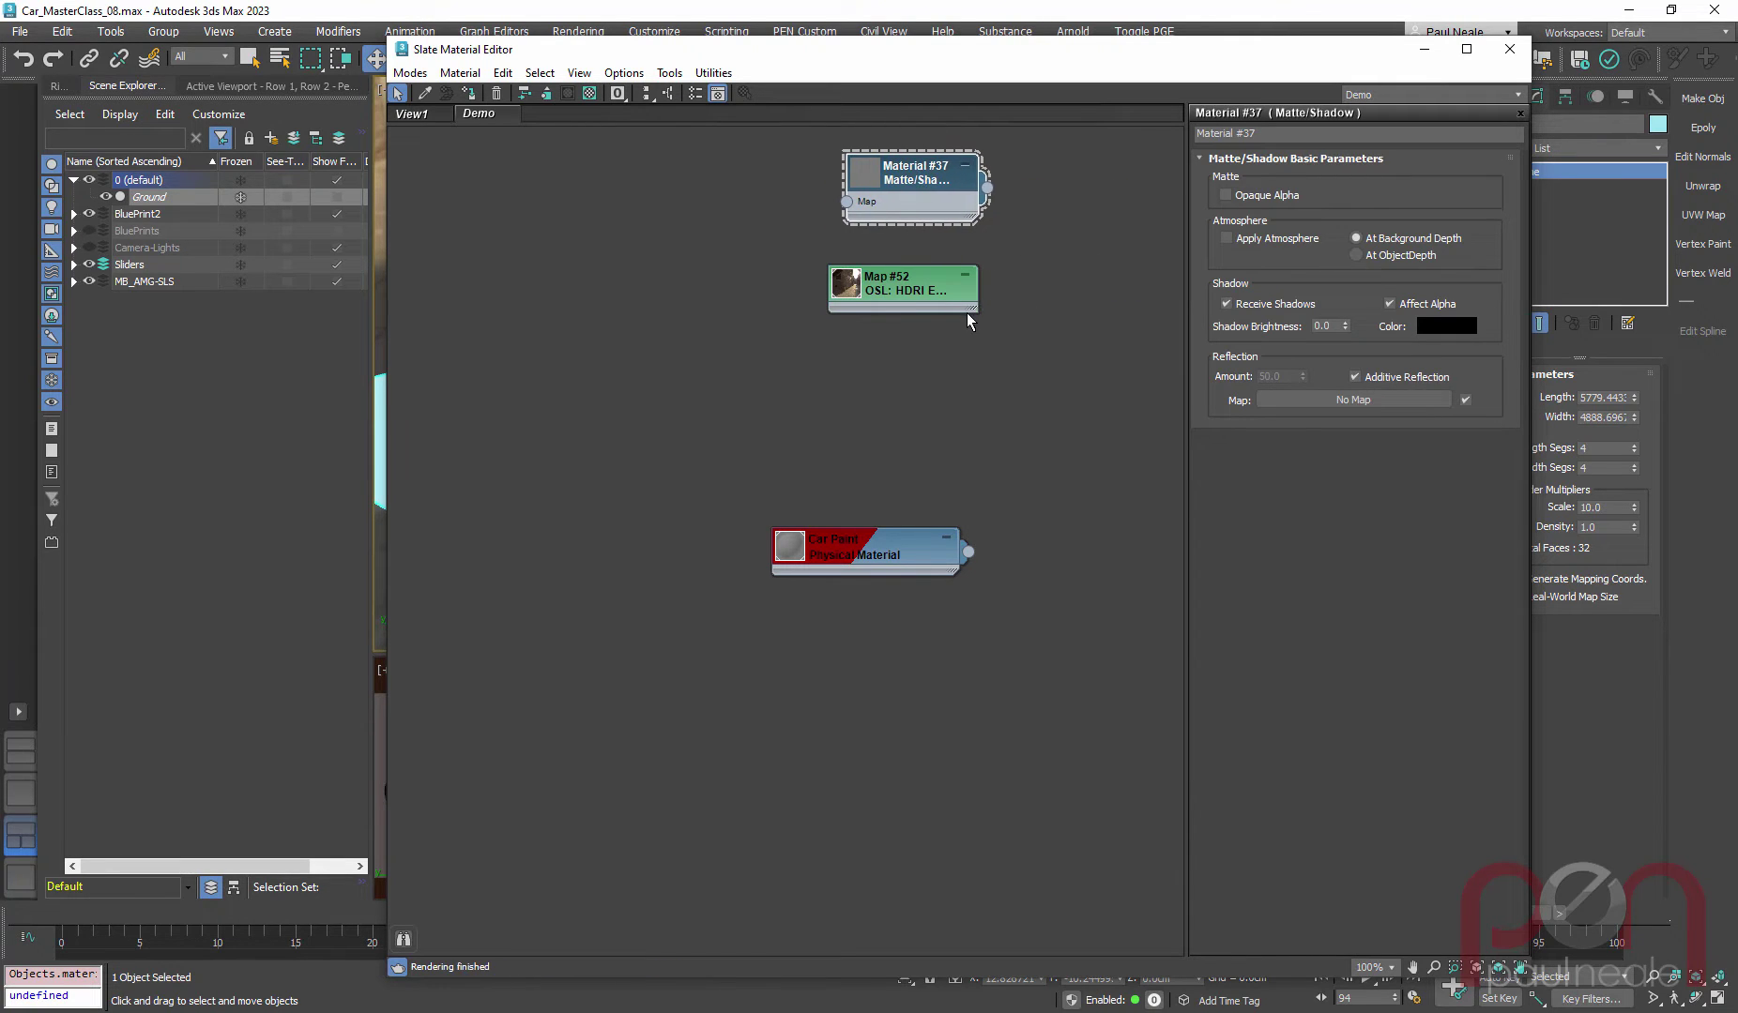
Step: Assign the Matte/Shadow material to the selected Ground plane and clear the selection to see the car in the viewport
key("a")
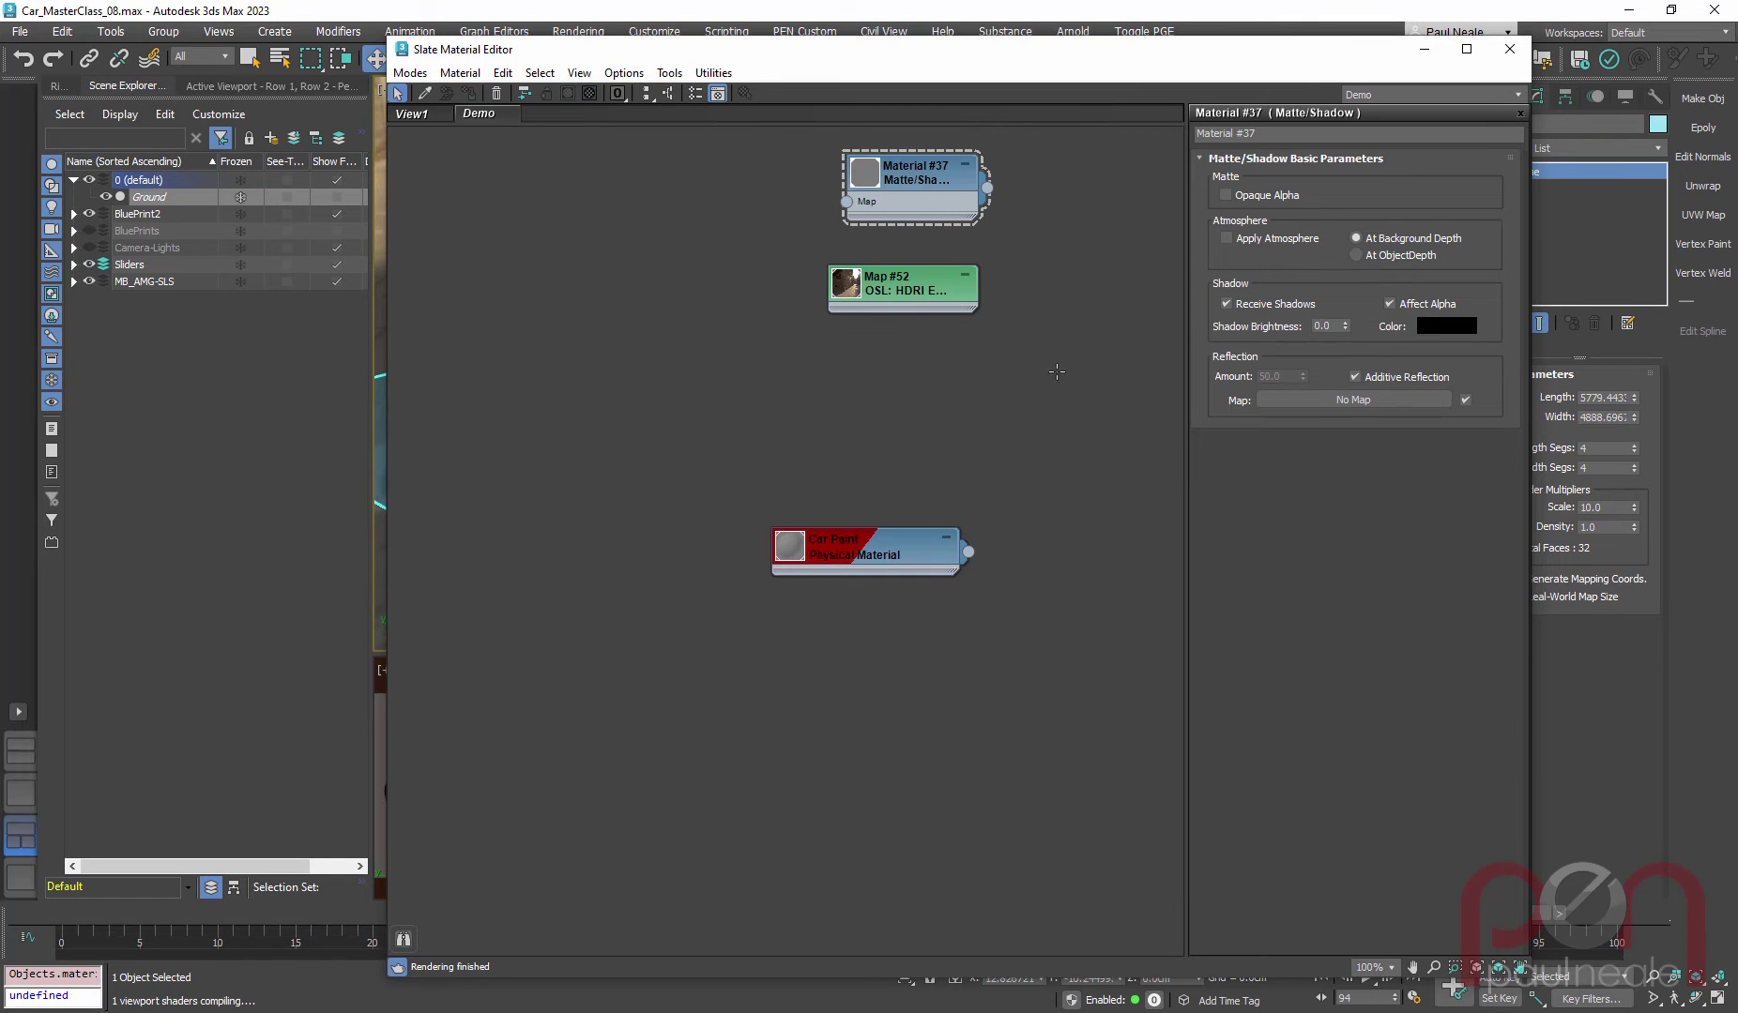
key("m")
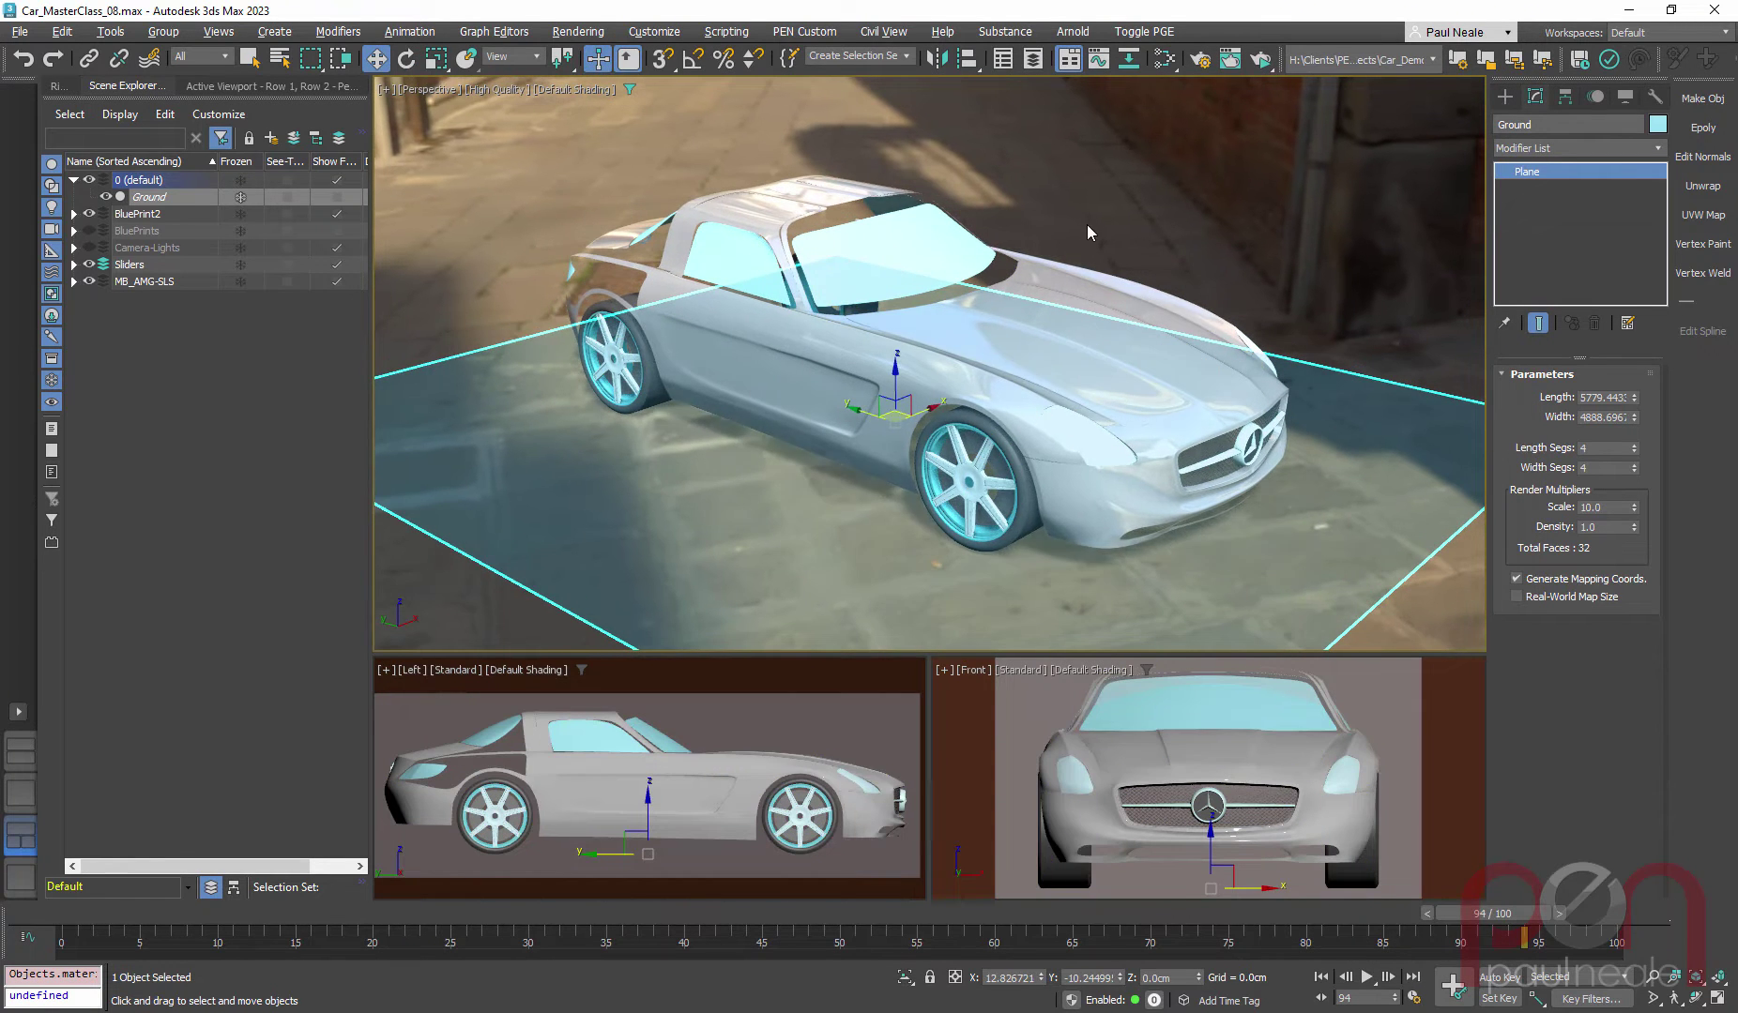
left_click(1089, 231)
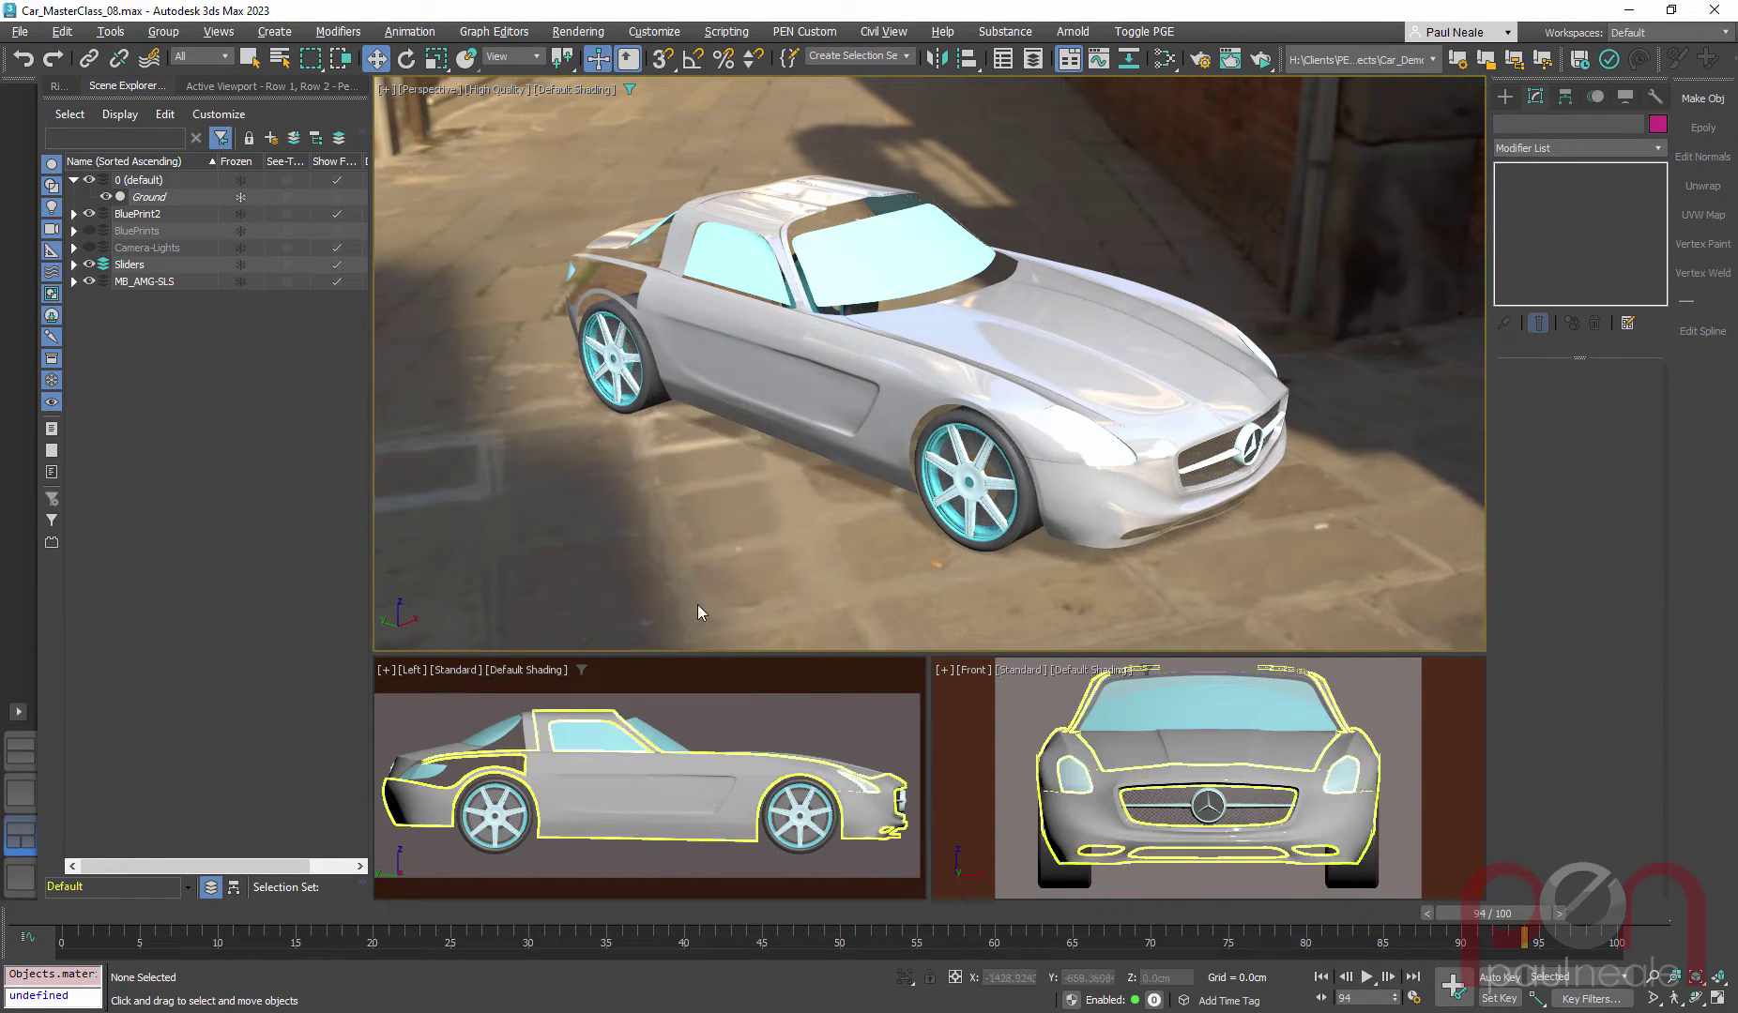
Step: Review the Ground plane's display and rendering options in its object properties, and inspect the car on the ground
left_click(167, 197)
right_click(169, 197)
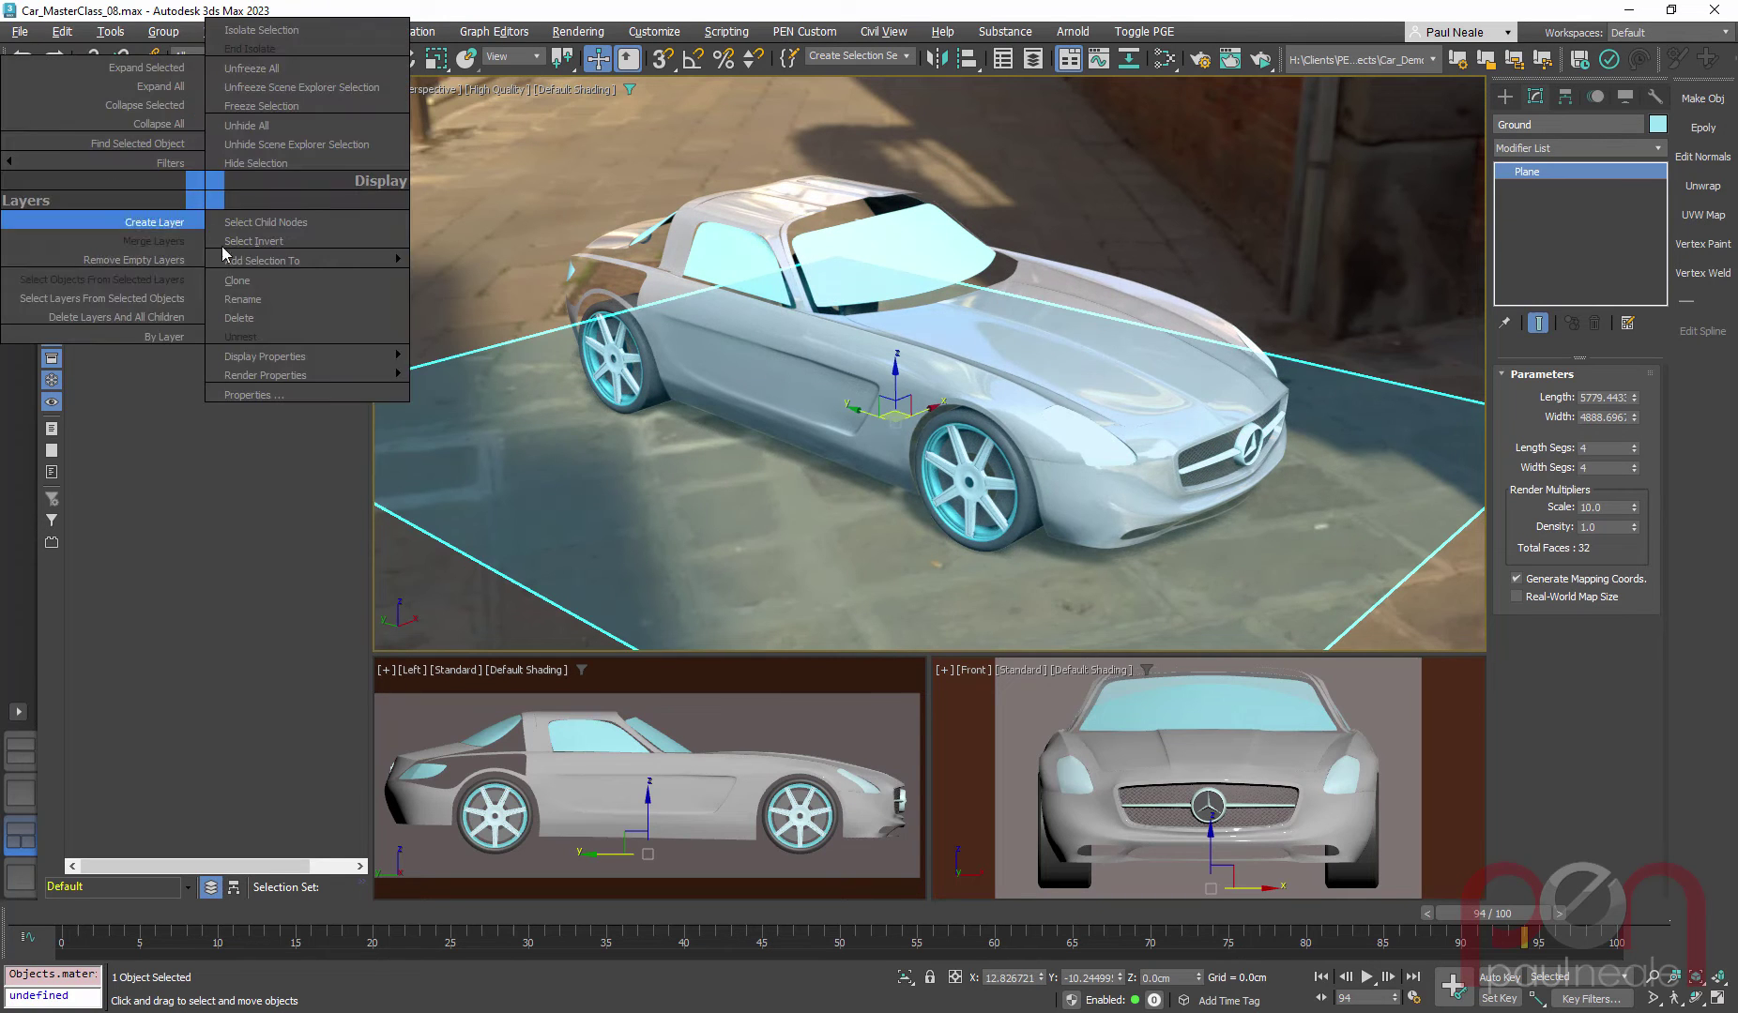
left_click(257, 394)
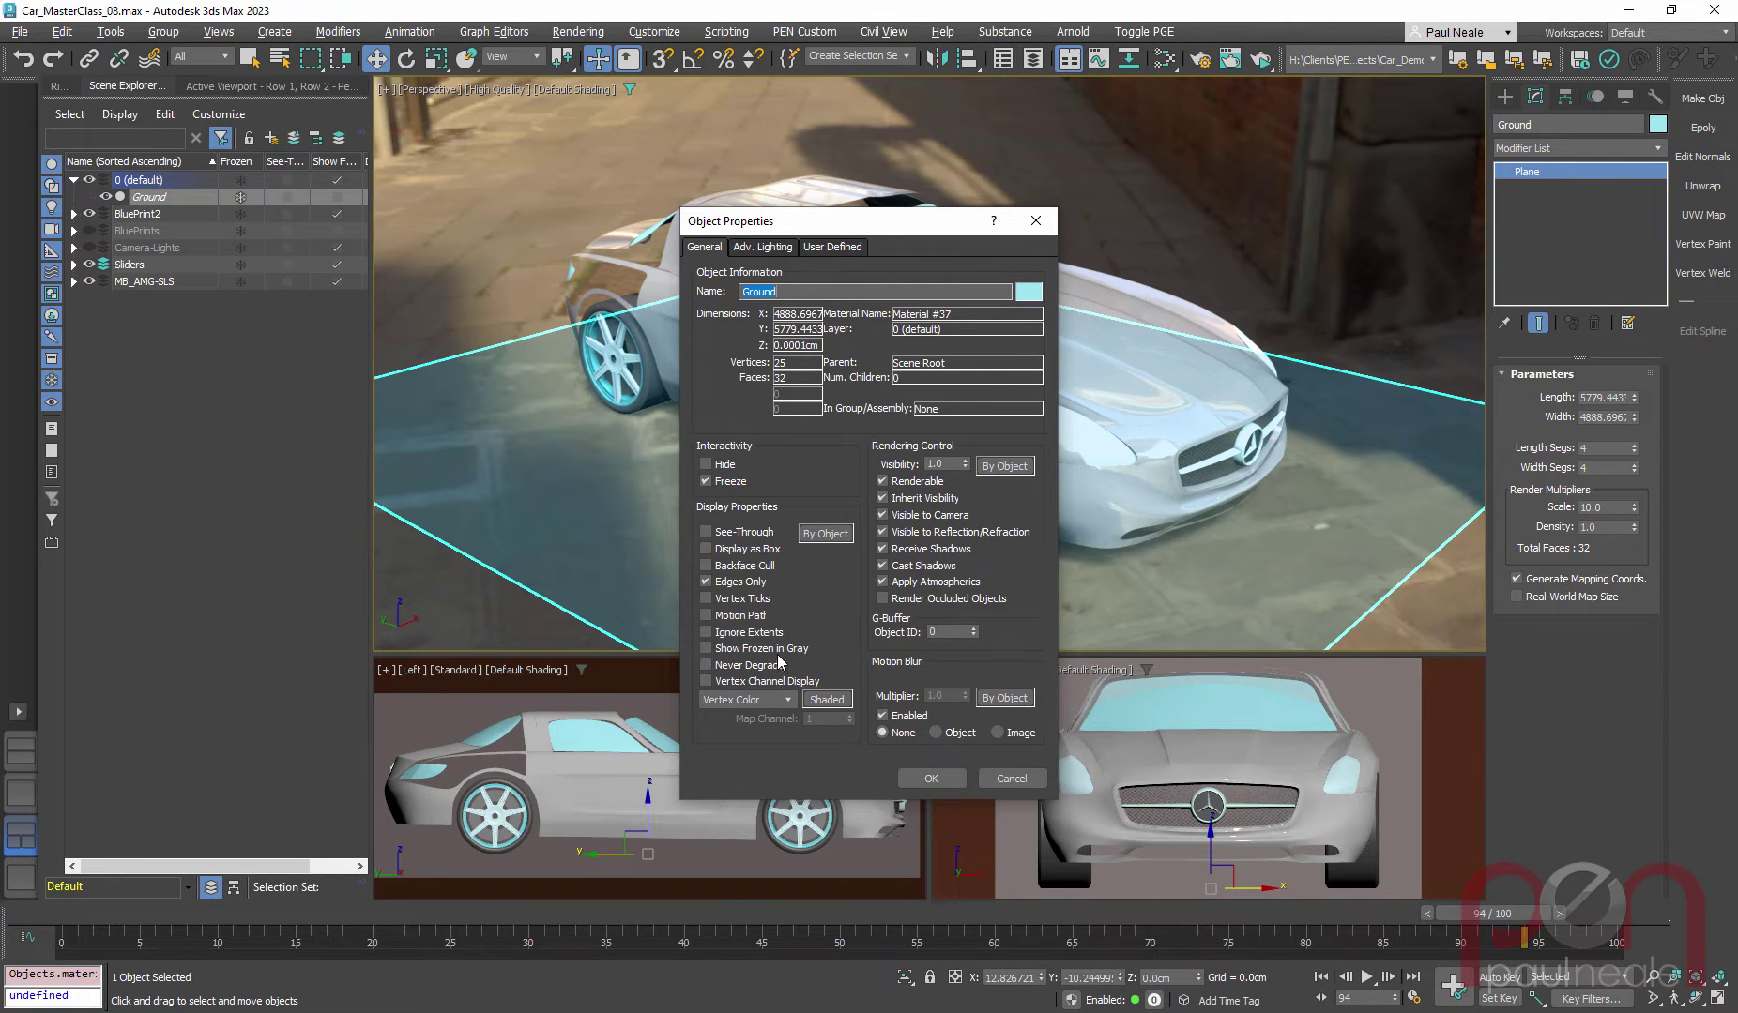
left_click(941, 779)
left_click(1002, 172)
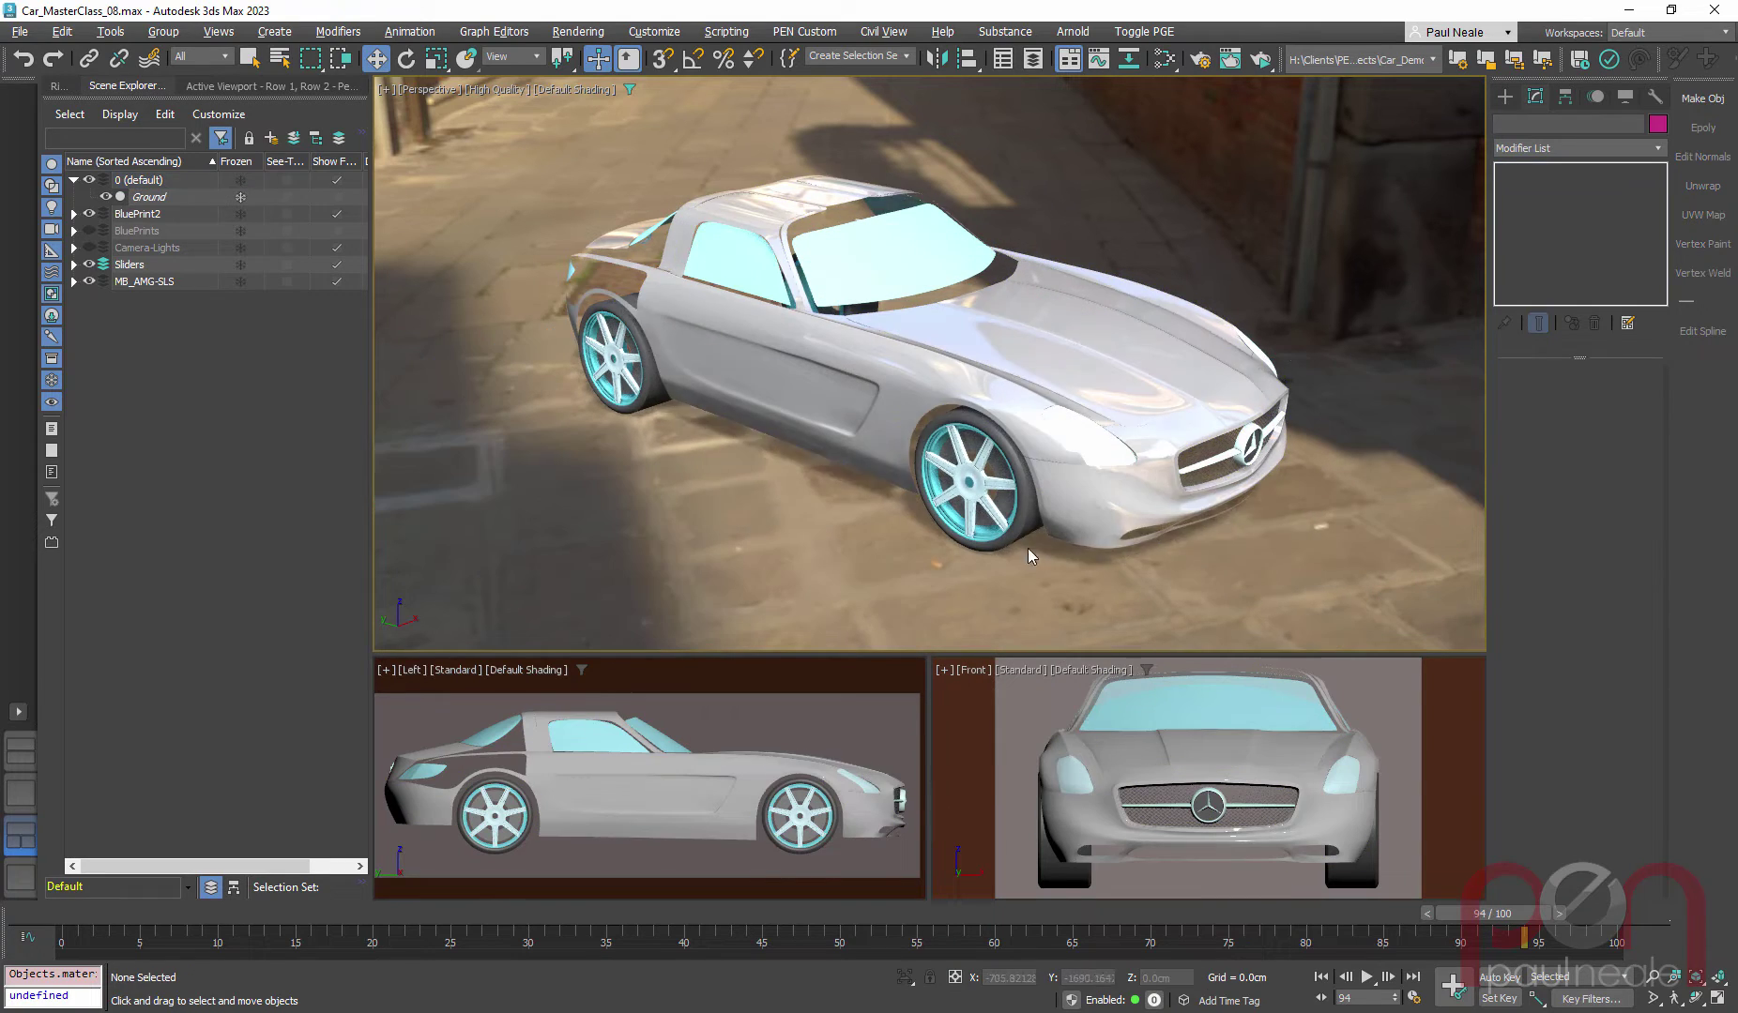
middle_click_drag(1028, 554, 999, 533, "alt")
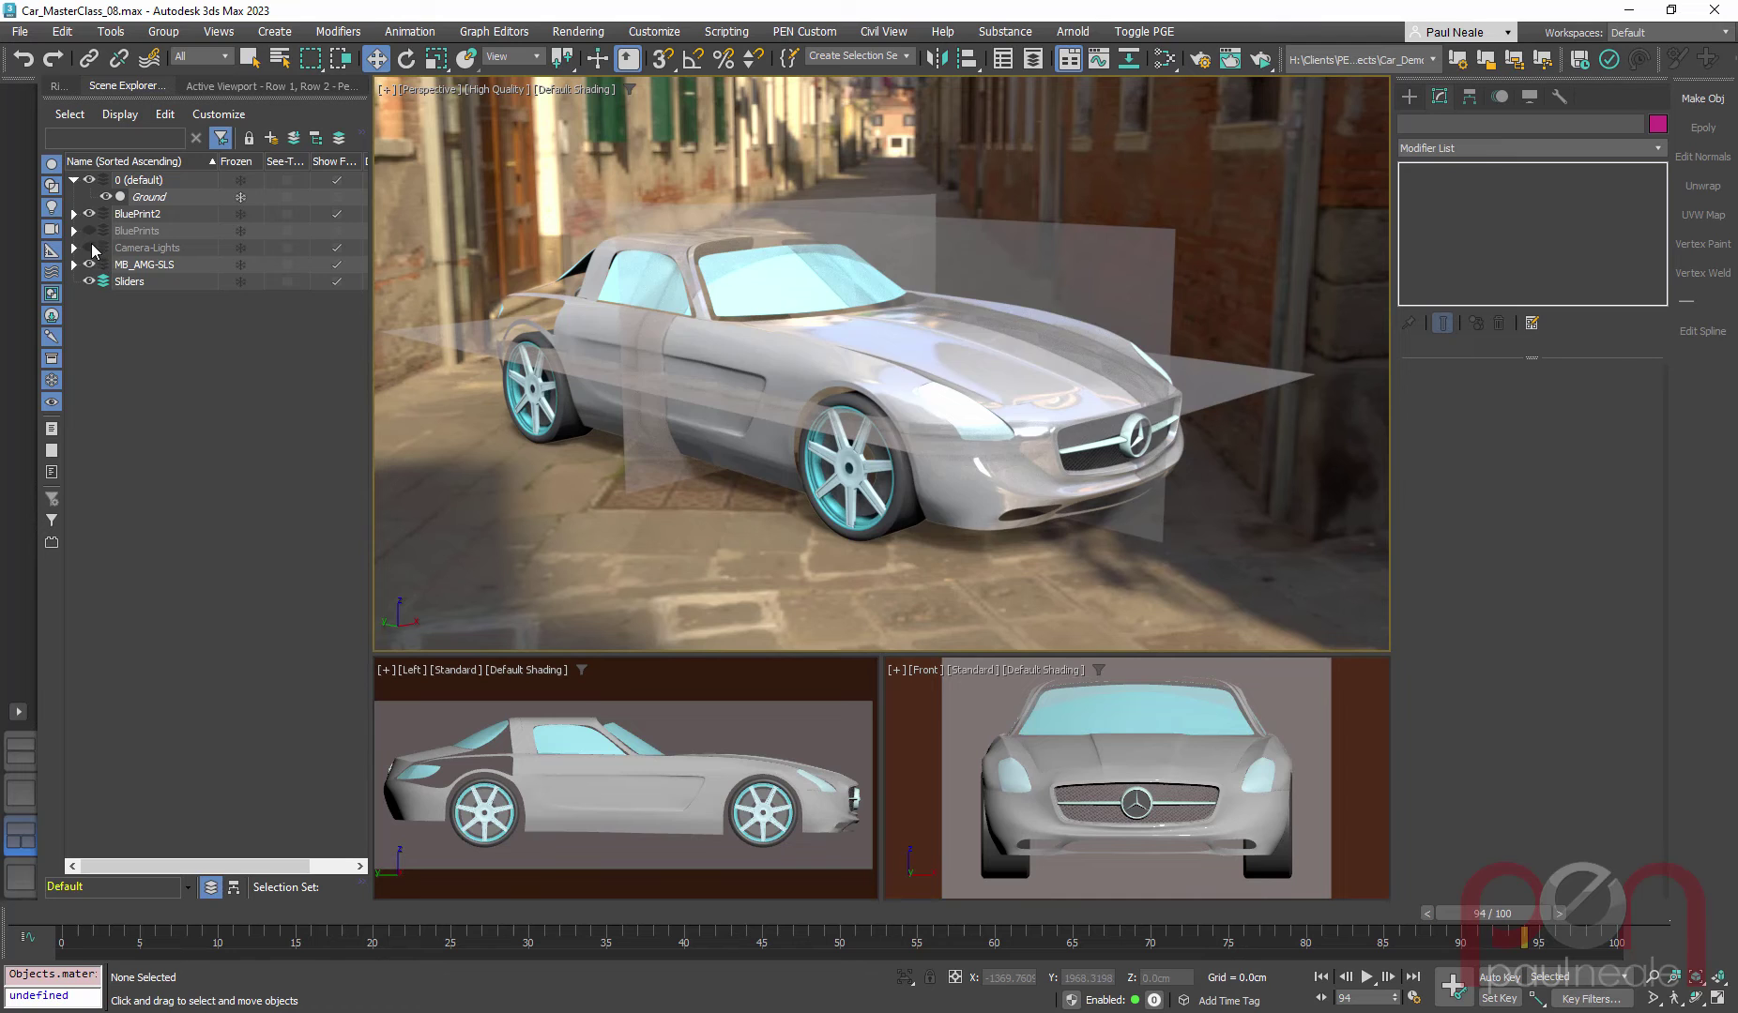
Step: Show the Camera-Lights layer, select ArnoldLight001, and examine its settings, direction and shading on the car
left_click(90, 247)
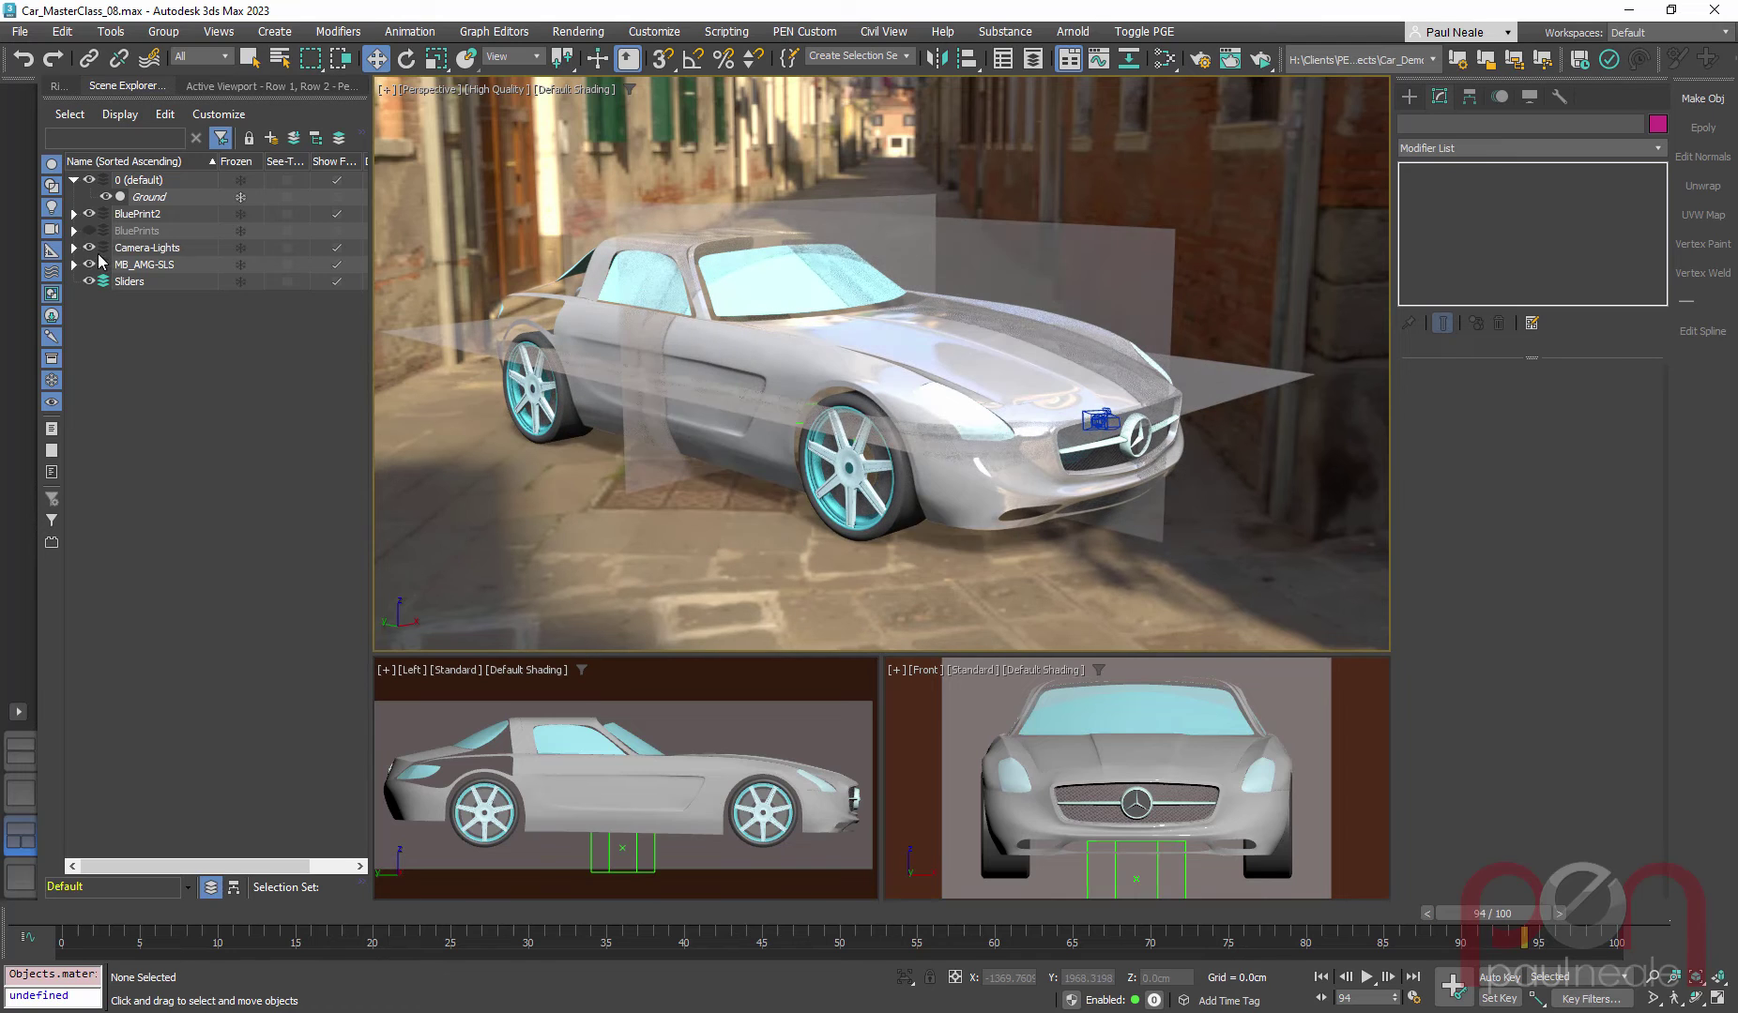
left_click(74, 248)
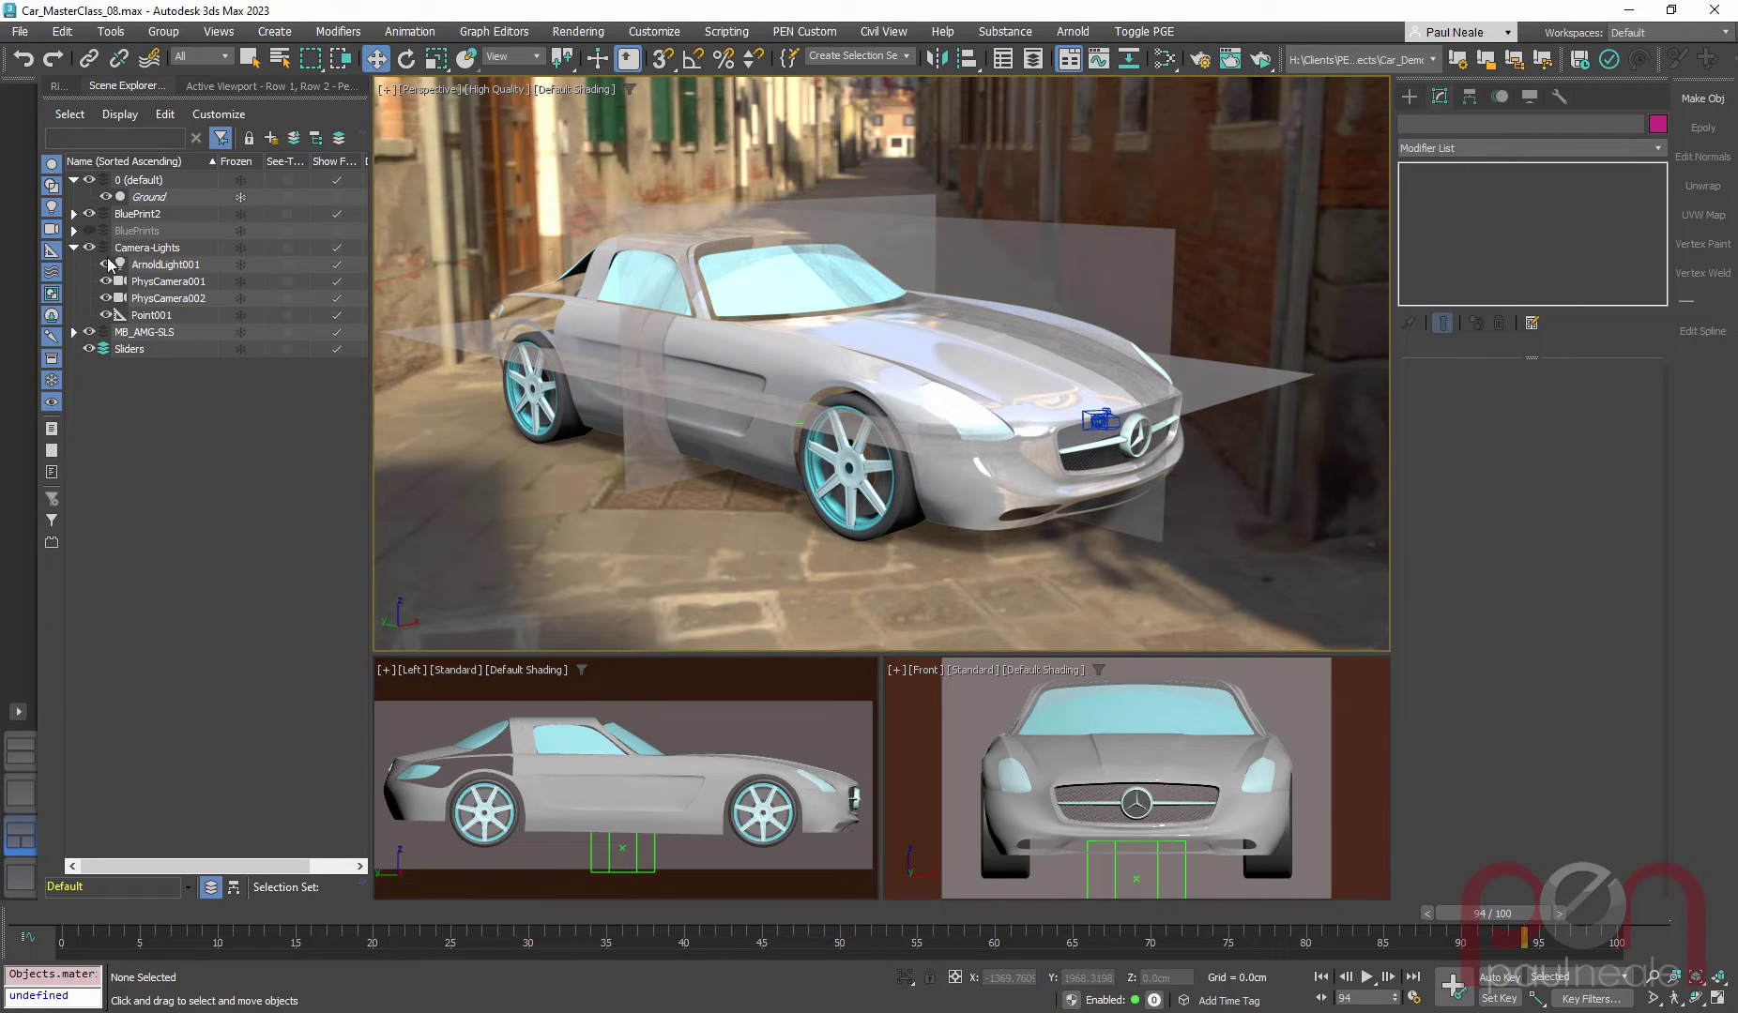
left_click(162, 267)
middle_click_drag(837, 496, 946, 488, "alt")
scroll(868, 511, "down", 4)
middle_click_drag(946, 488, 996, 487)
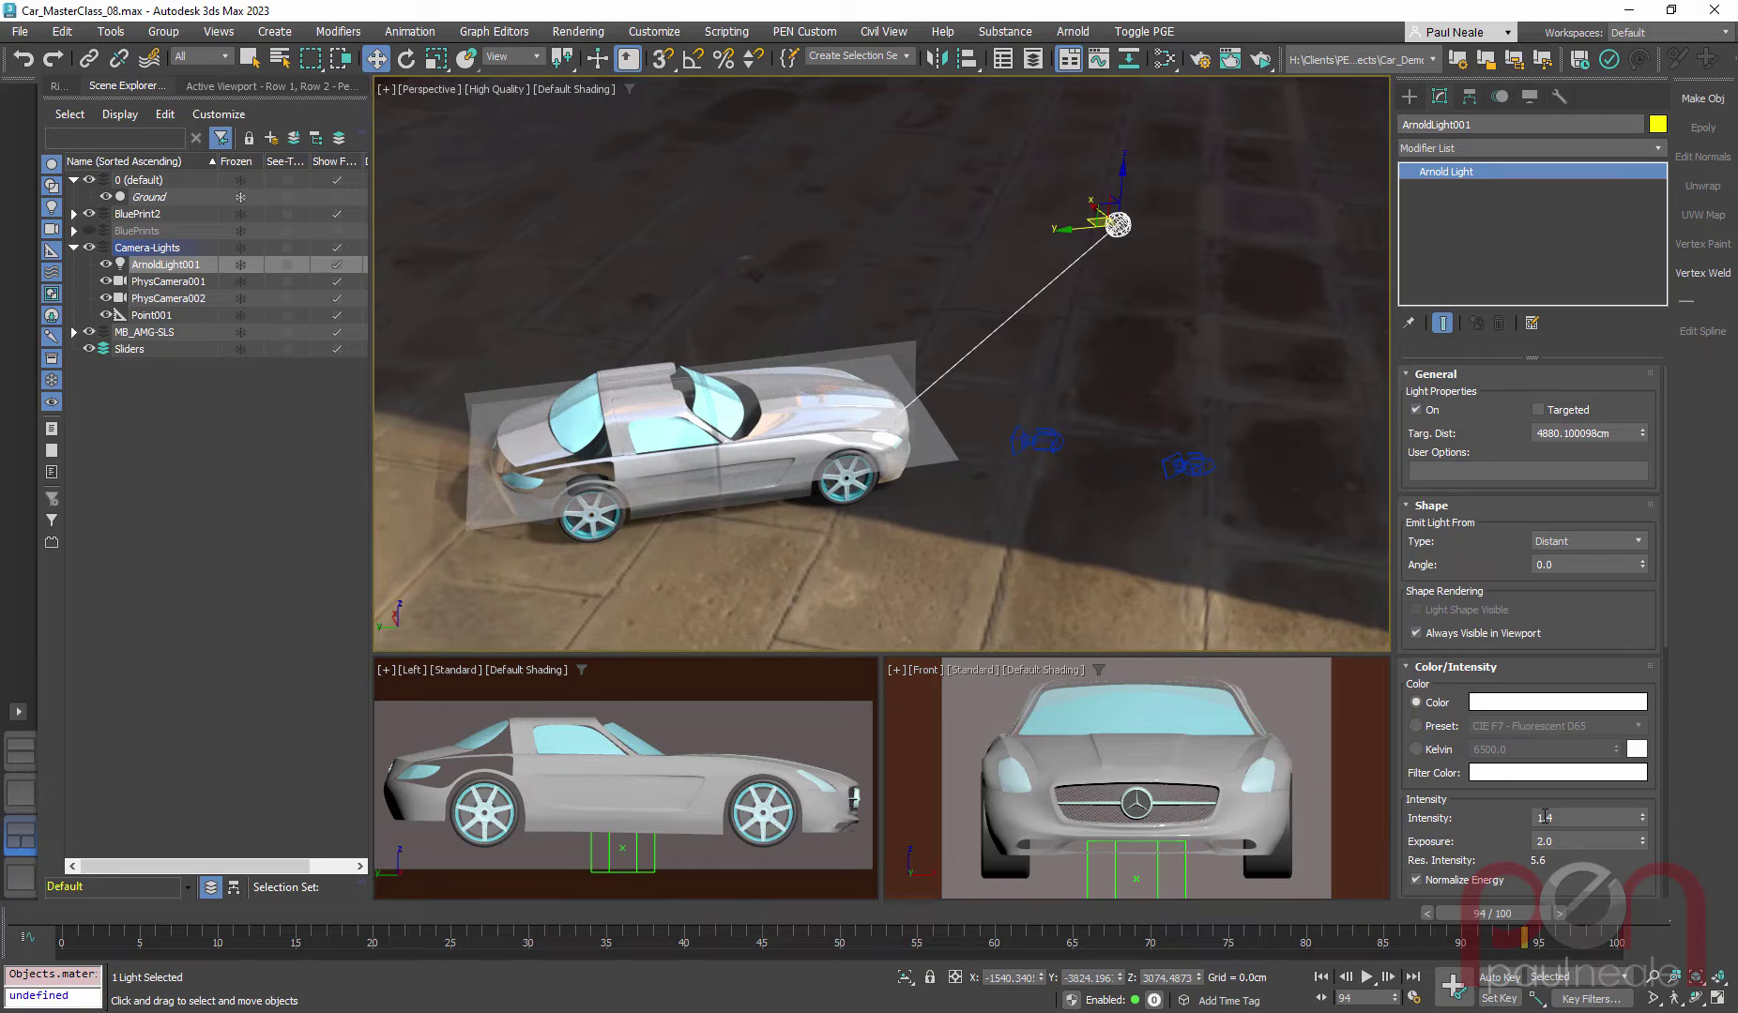
middle_click_drag(969, 469, 946, 408, "alt")
scroll(990, 422, "up", 7)
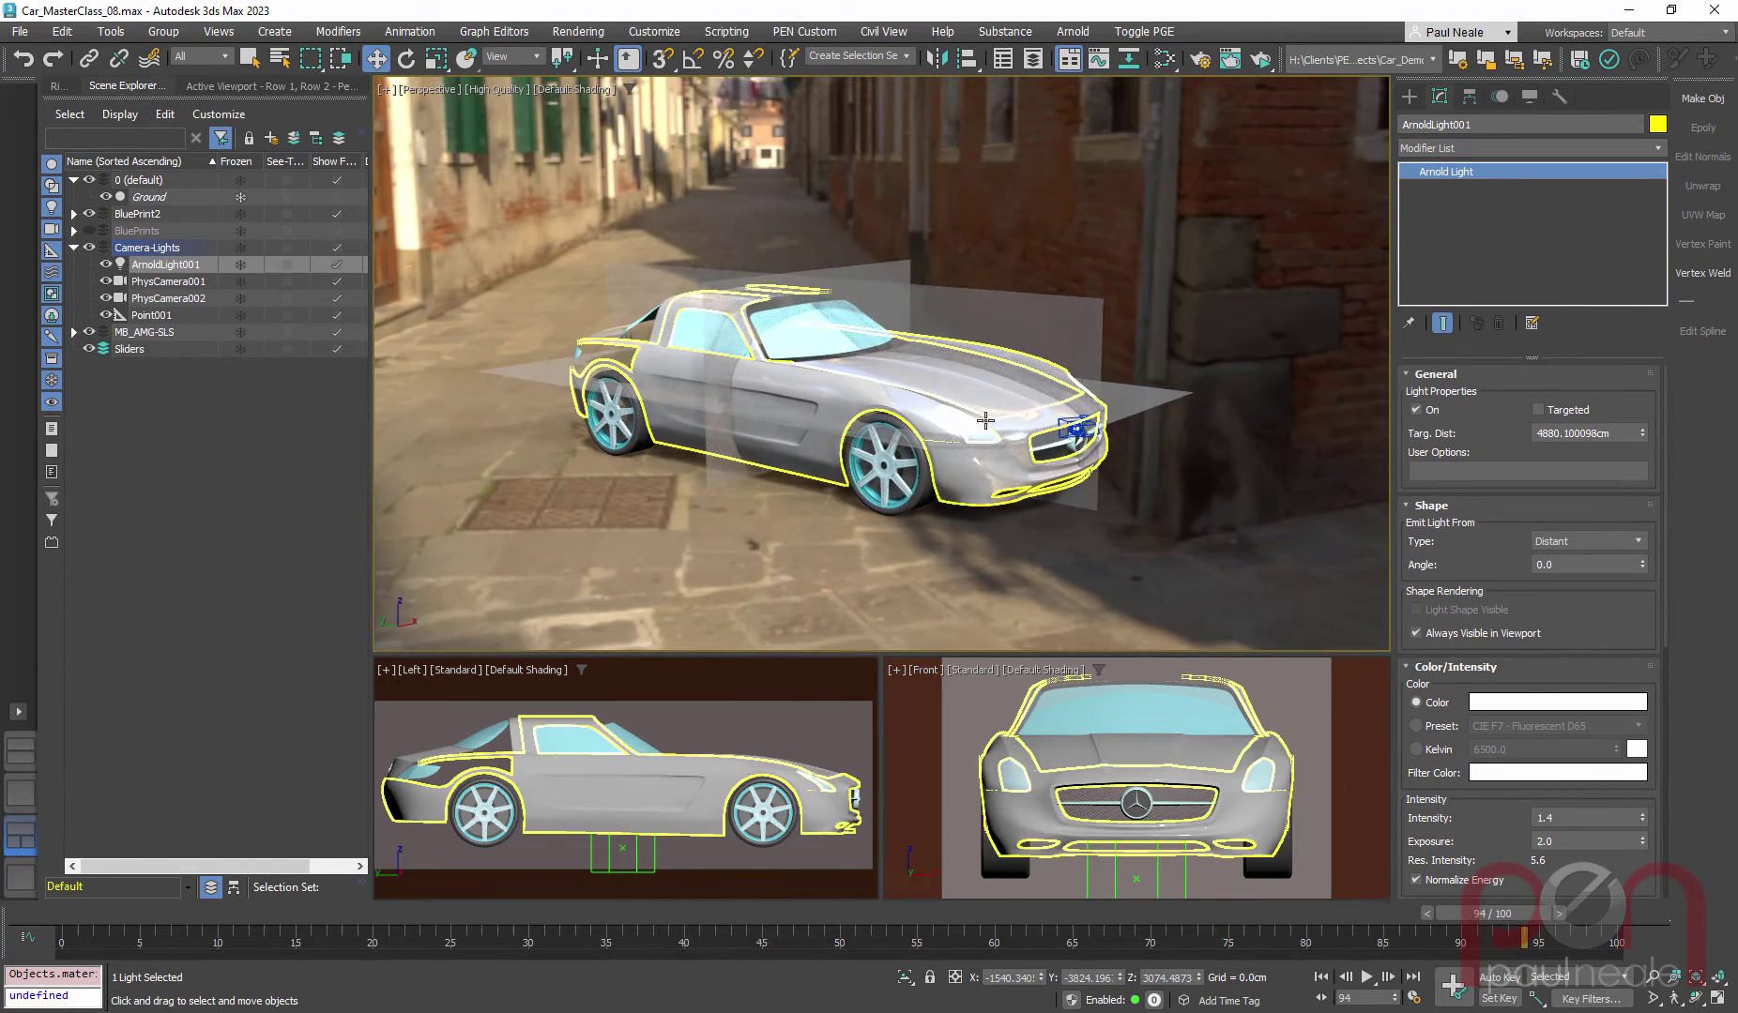
middle_click_drag(969, 484, 971, 439, "alt")
middle_click_drag(973, 534, 995, 474, "alt")
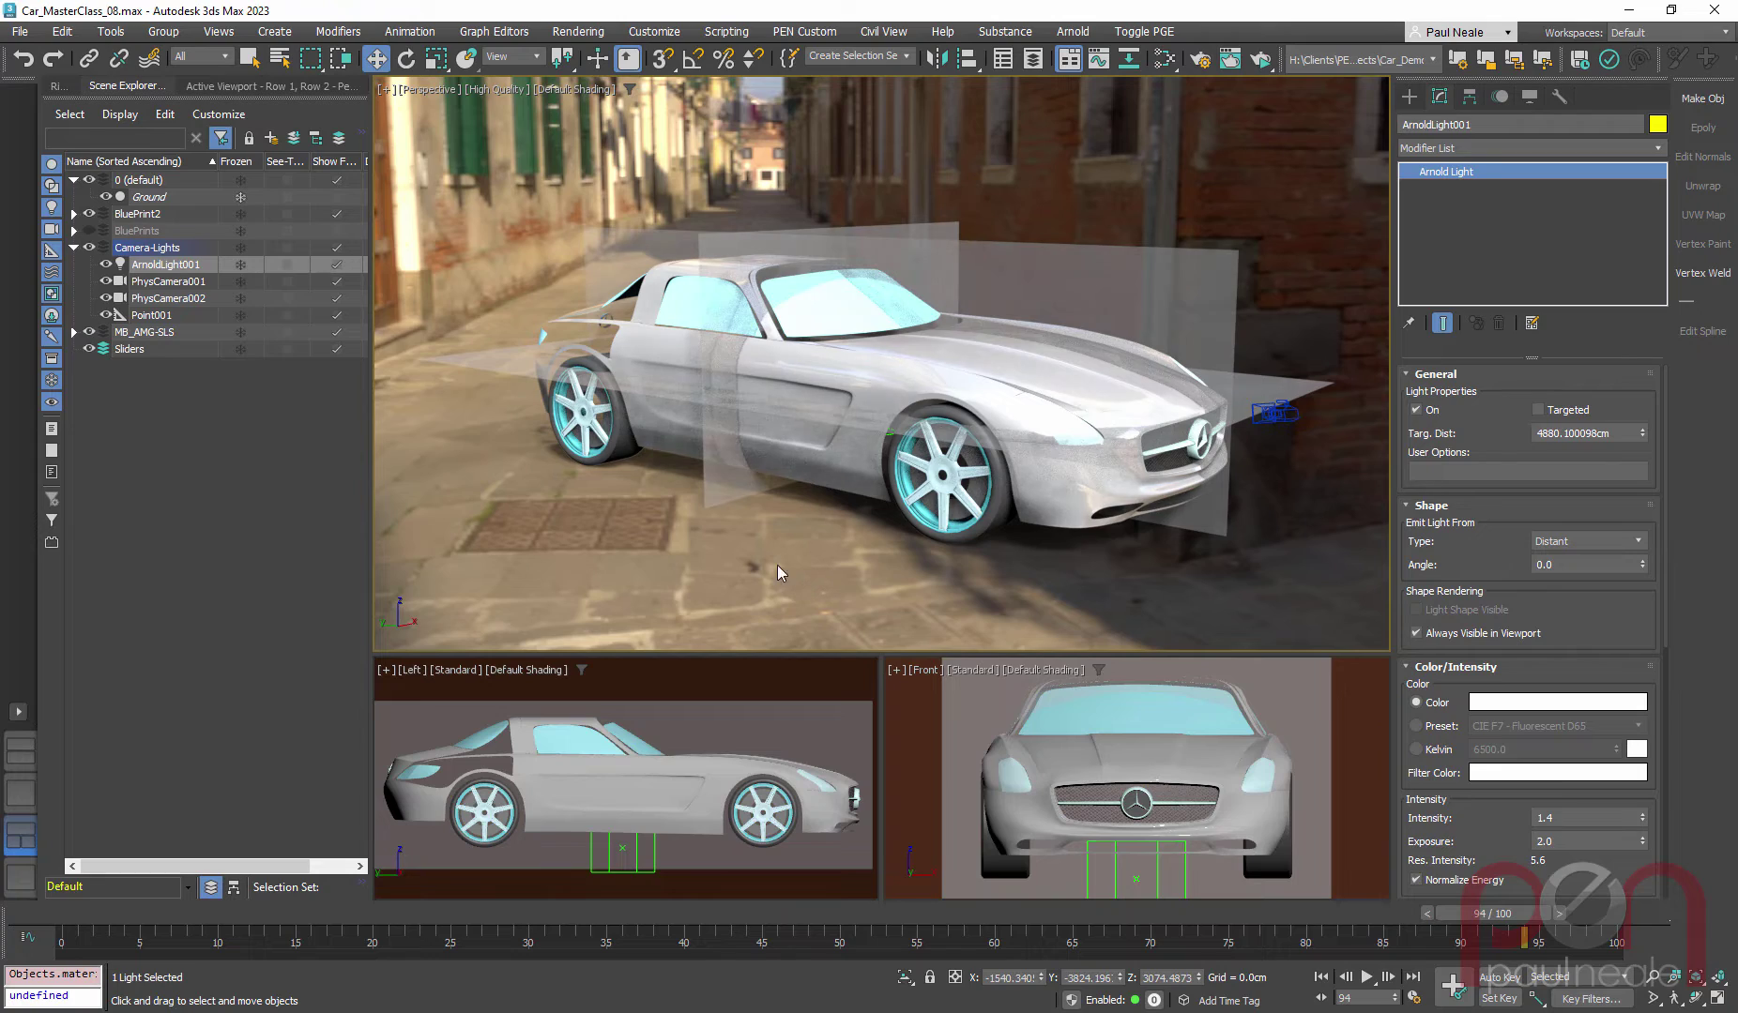
Step: Hide and collapse the Camera-Lights layer, and view the car in the street without its light
left_click(89, 247)
left_click(74, 248)
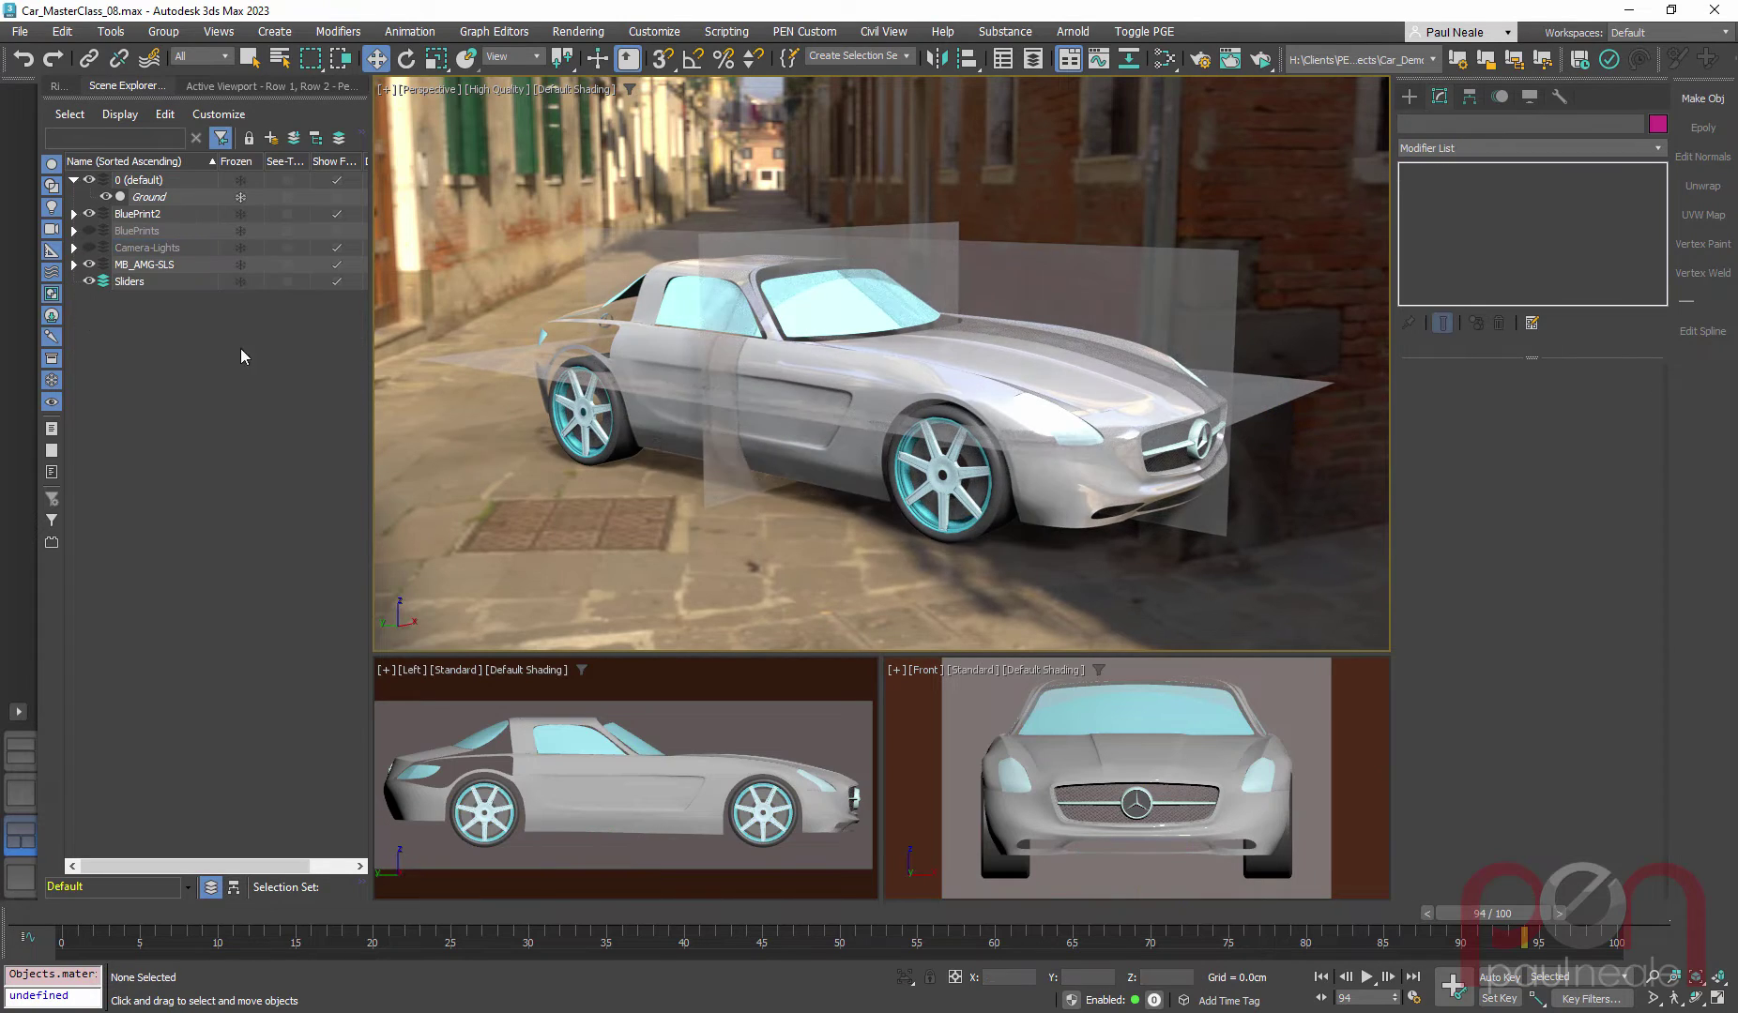
middle_click_drag(1004, 526, 971, 449, "alt")
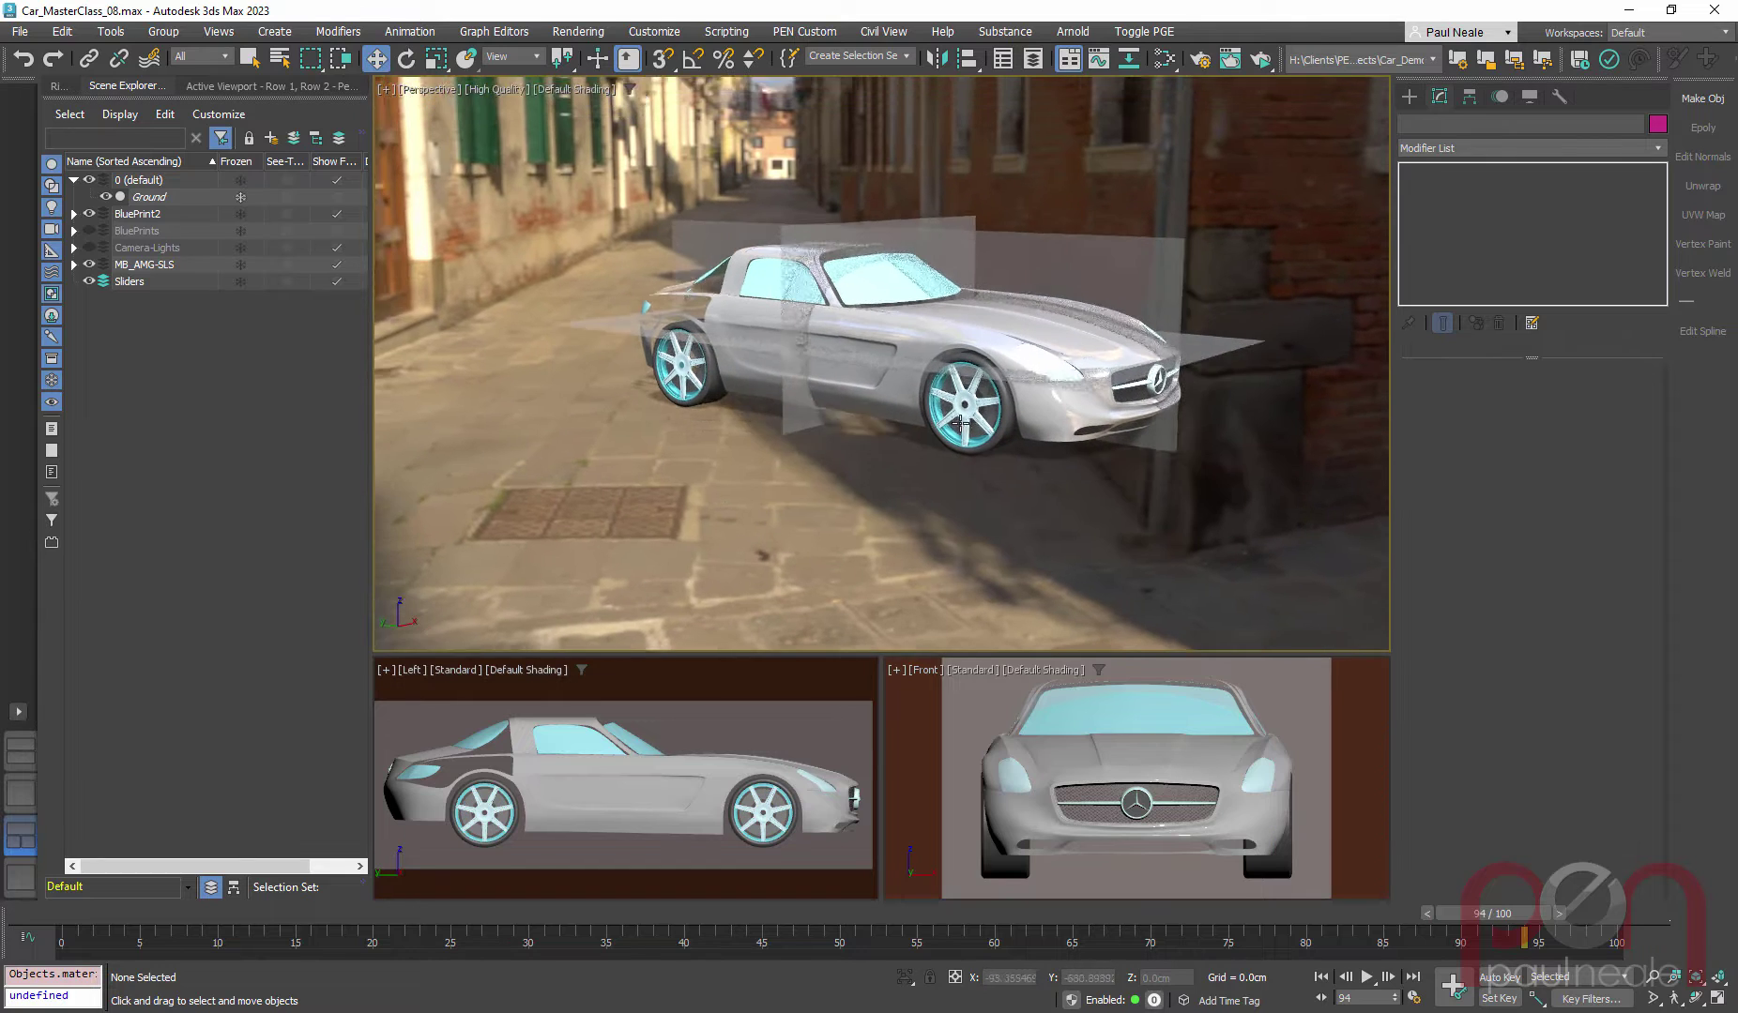
Step: Enable Ground Projection on the OSL HDRI Environment map, keeping the car visible beside the material graph
key("m")
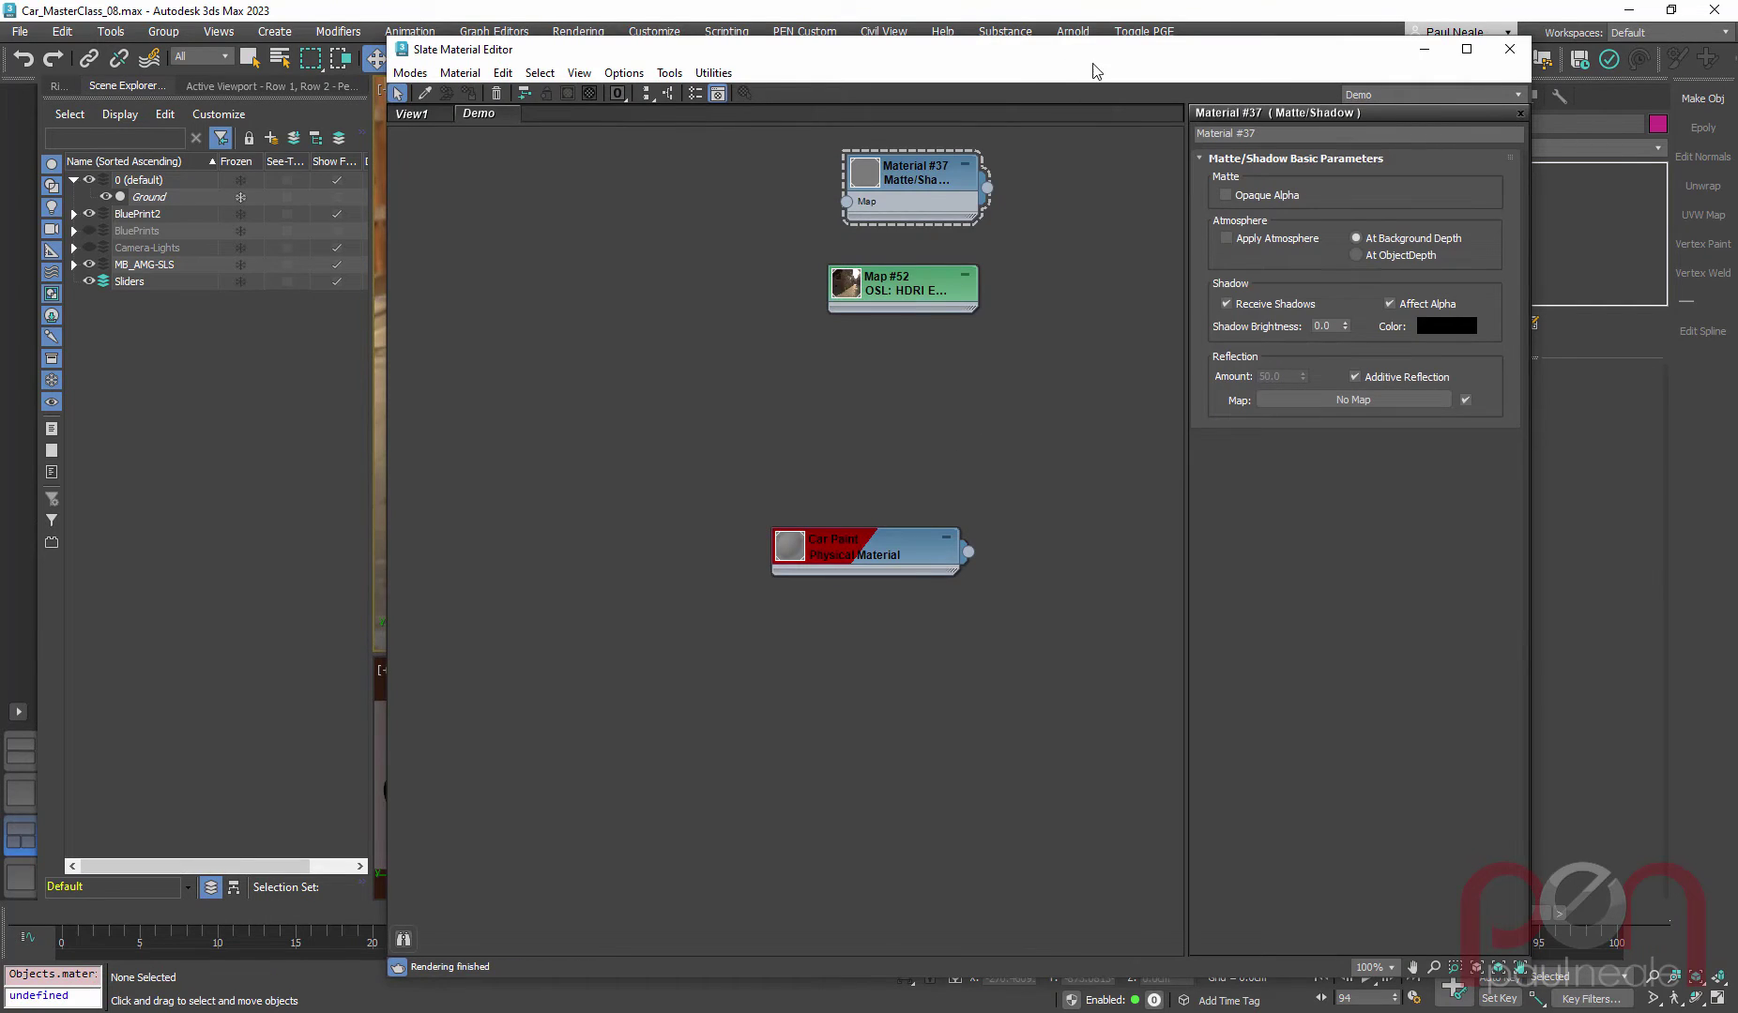
left_click_drag(1094, 64, 328, 108)
middle_click_drag(244, 404, 345, 483)
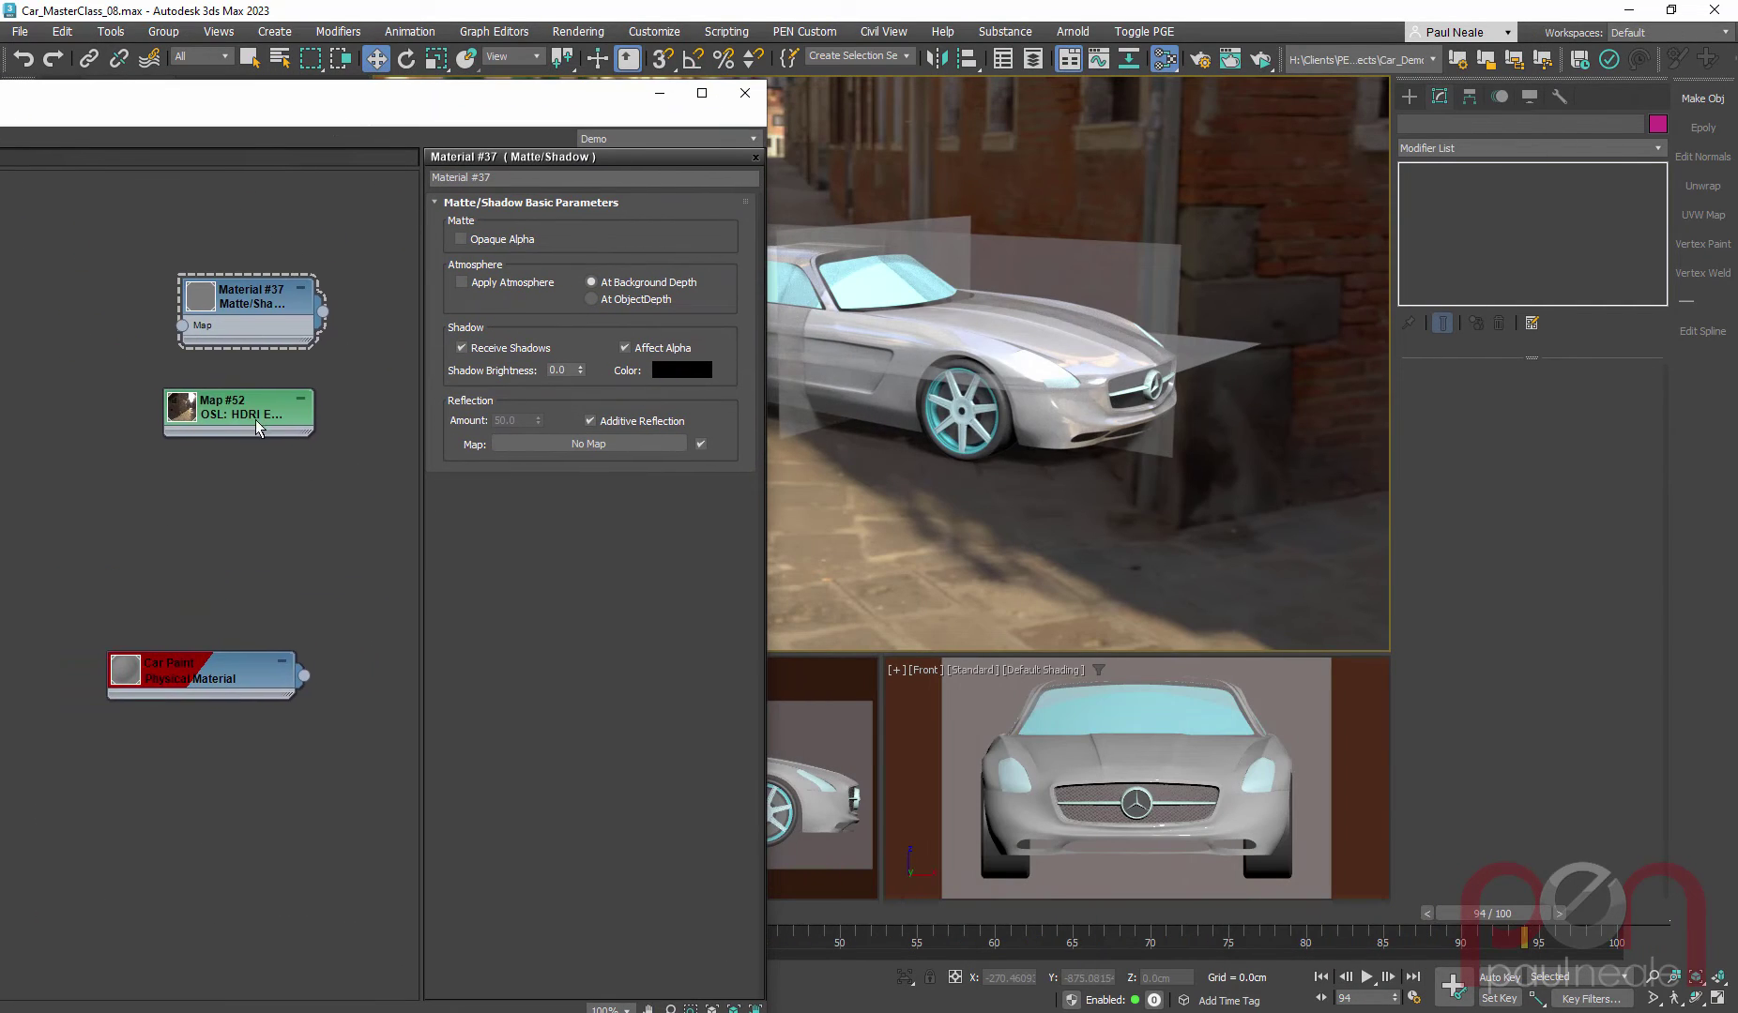
double_click(255, 422)
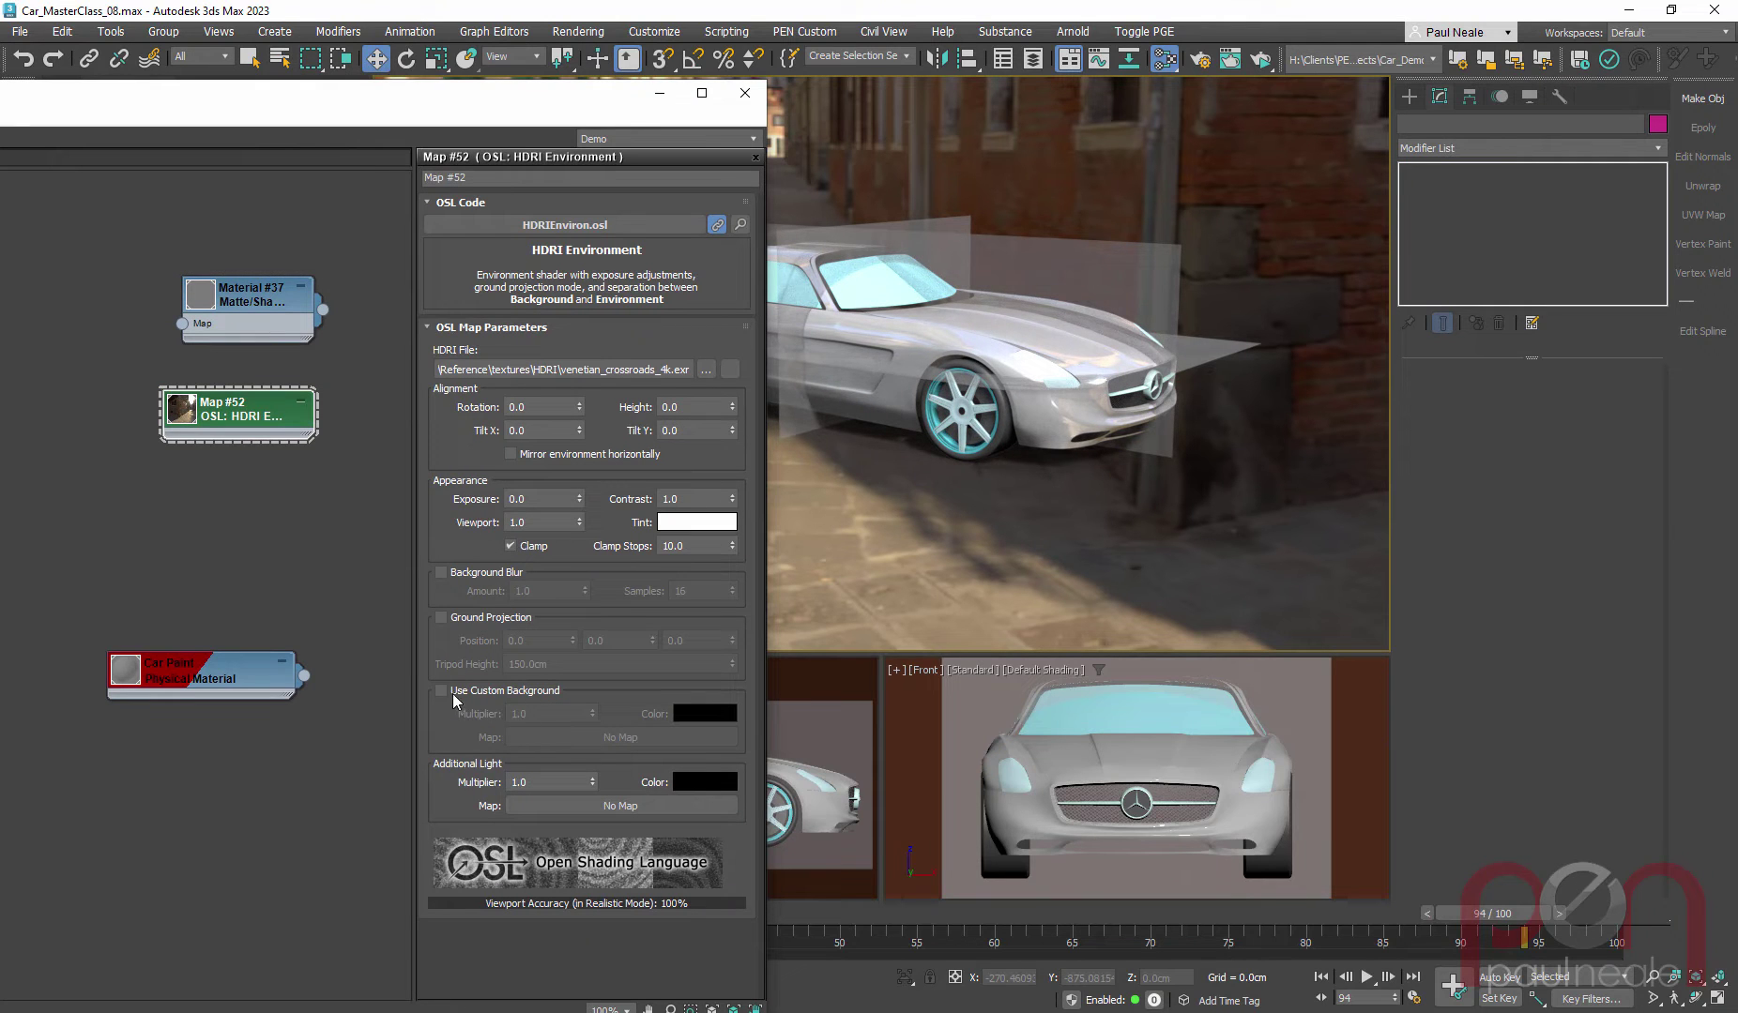
left_click(441, 617)
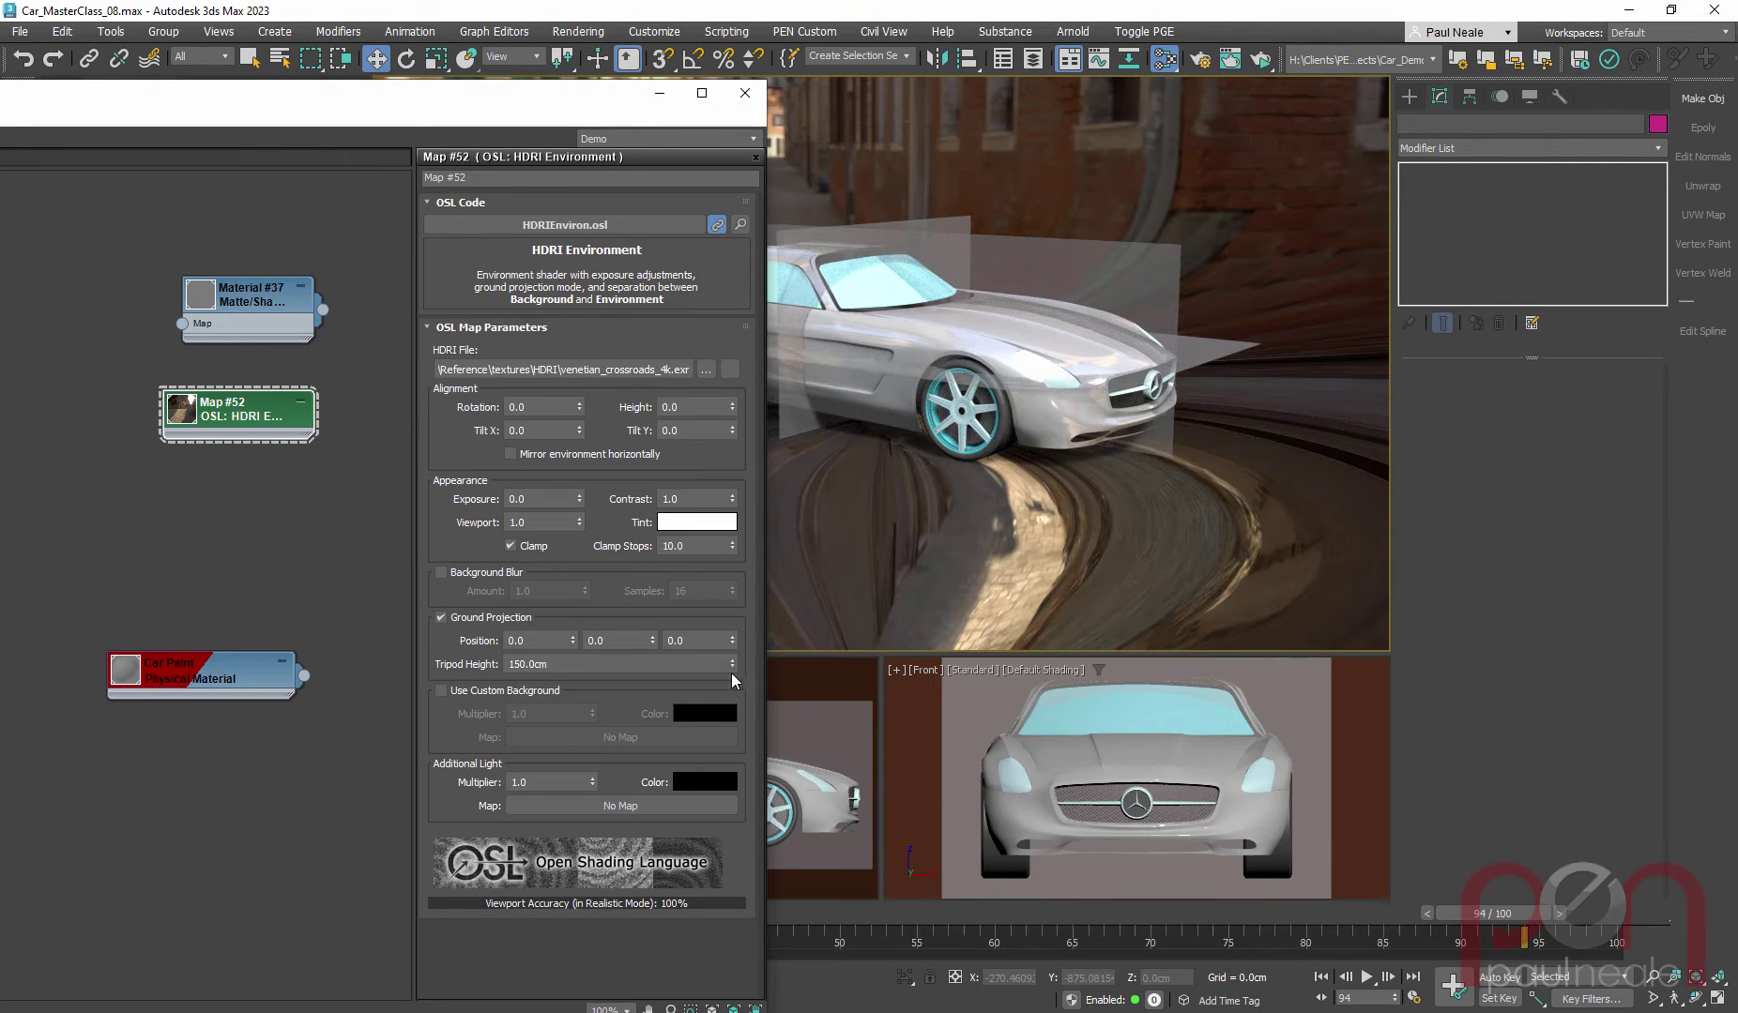
Step: Set the ground projection's Tripod Height to 1362 cm on the HDRI Environment map, judging the street's scale under the car
middle_click_drag(908, 519, 1149, 508, "alt")
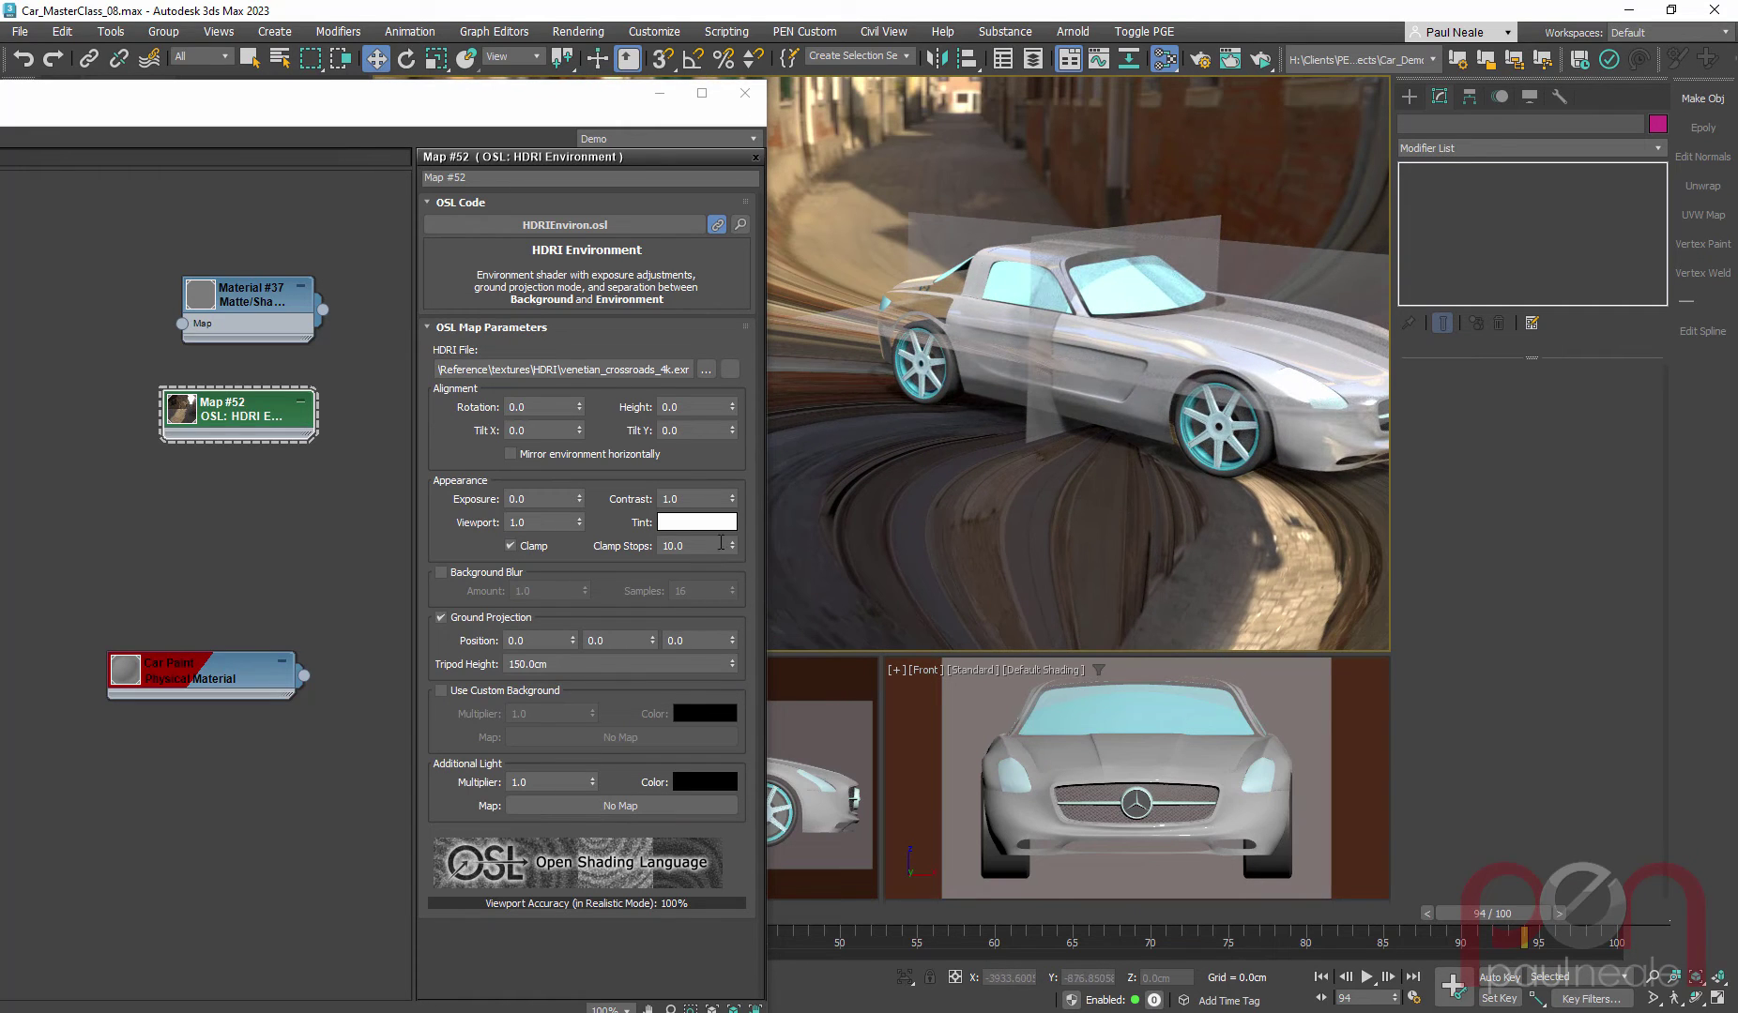
left_click_drag(736, 664, 789, 550)
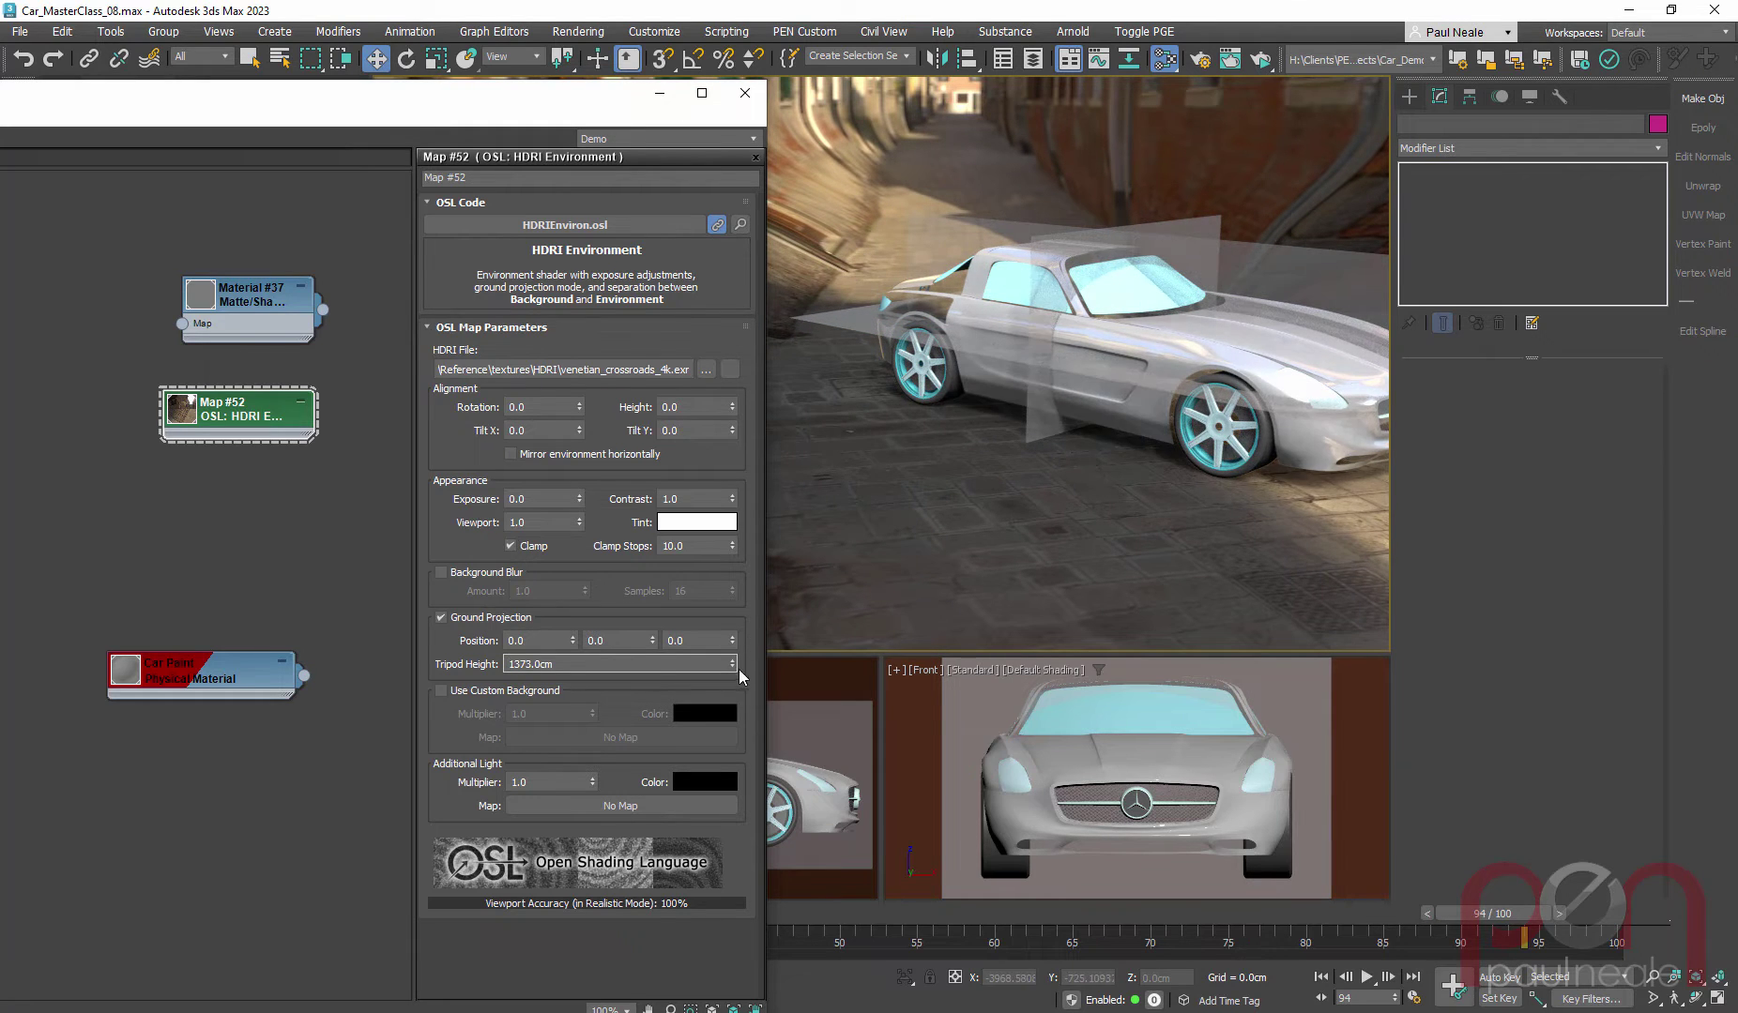
left_click_drag(738, 643, 739, 645)
scroll(1151, 496, "up", 4)
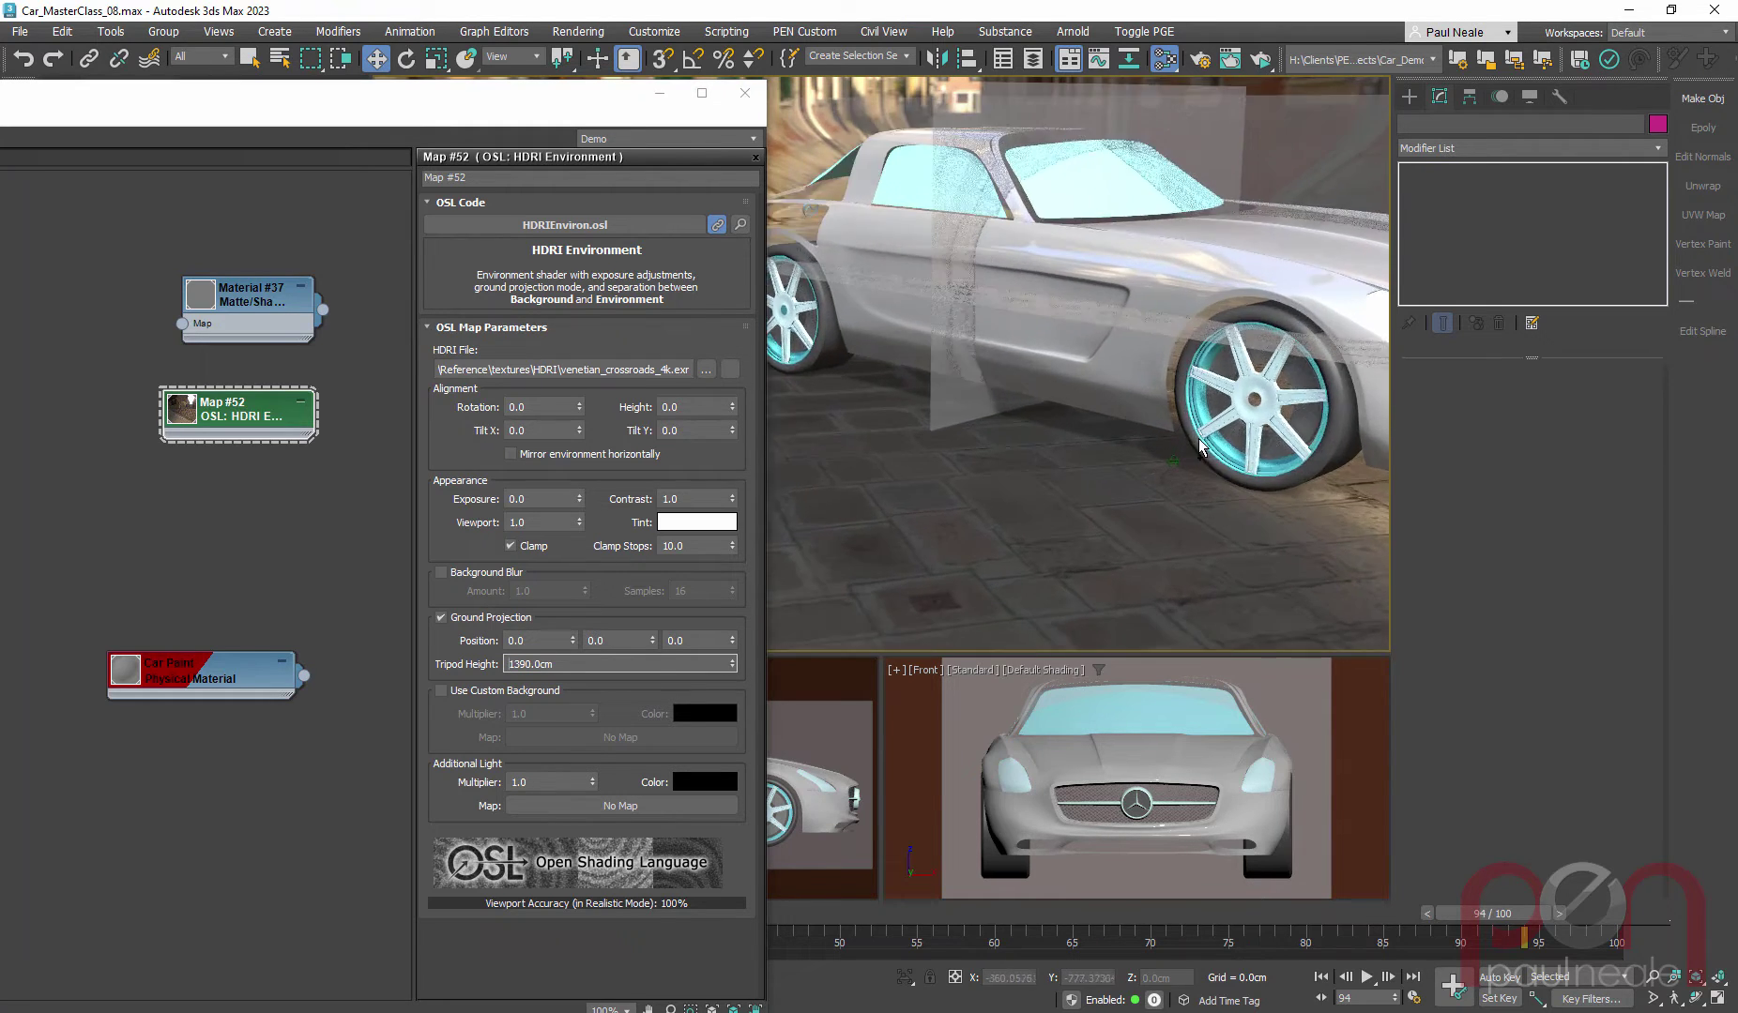
middle_click_drag(1041, 526, 998, 574, "alt")
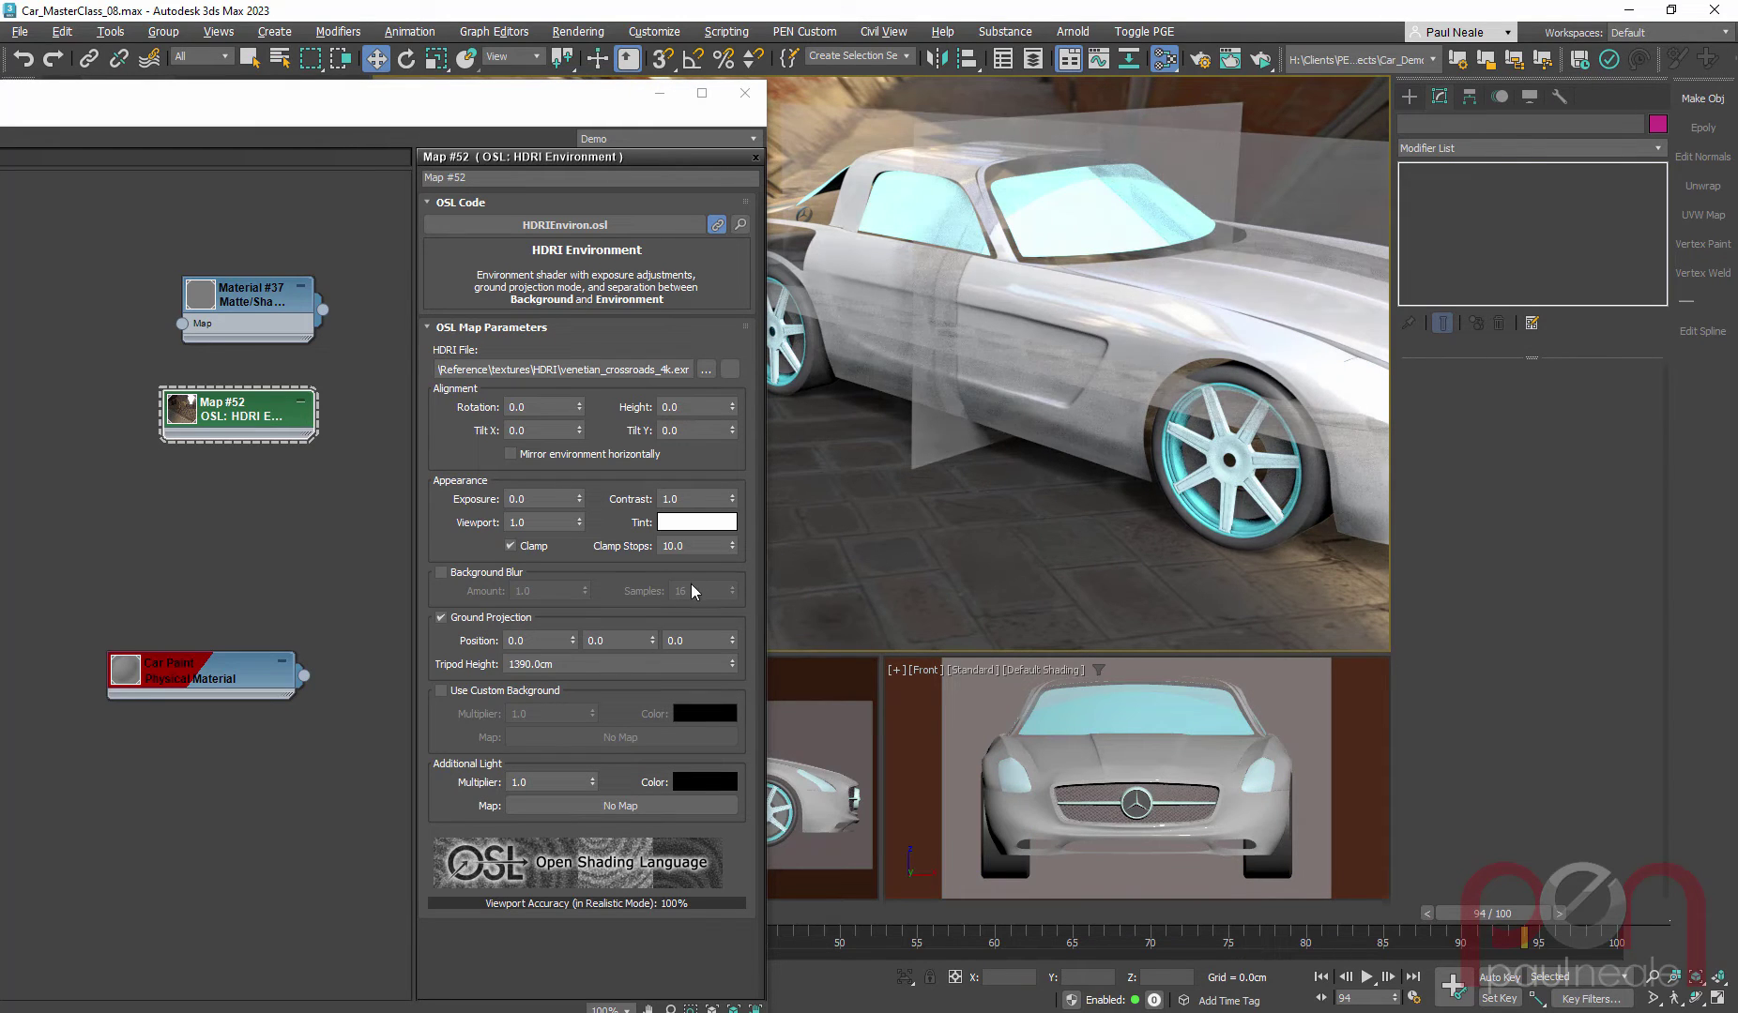
left_click_drag(736, 665, 730, 692)
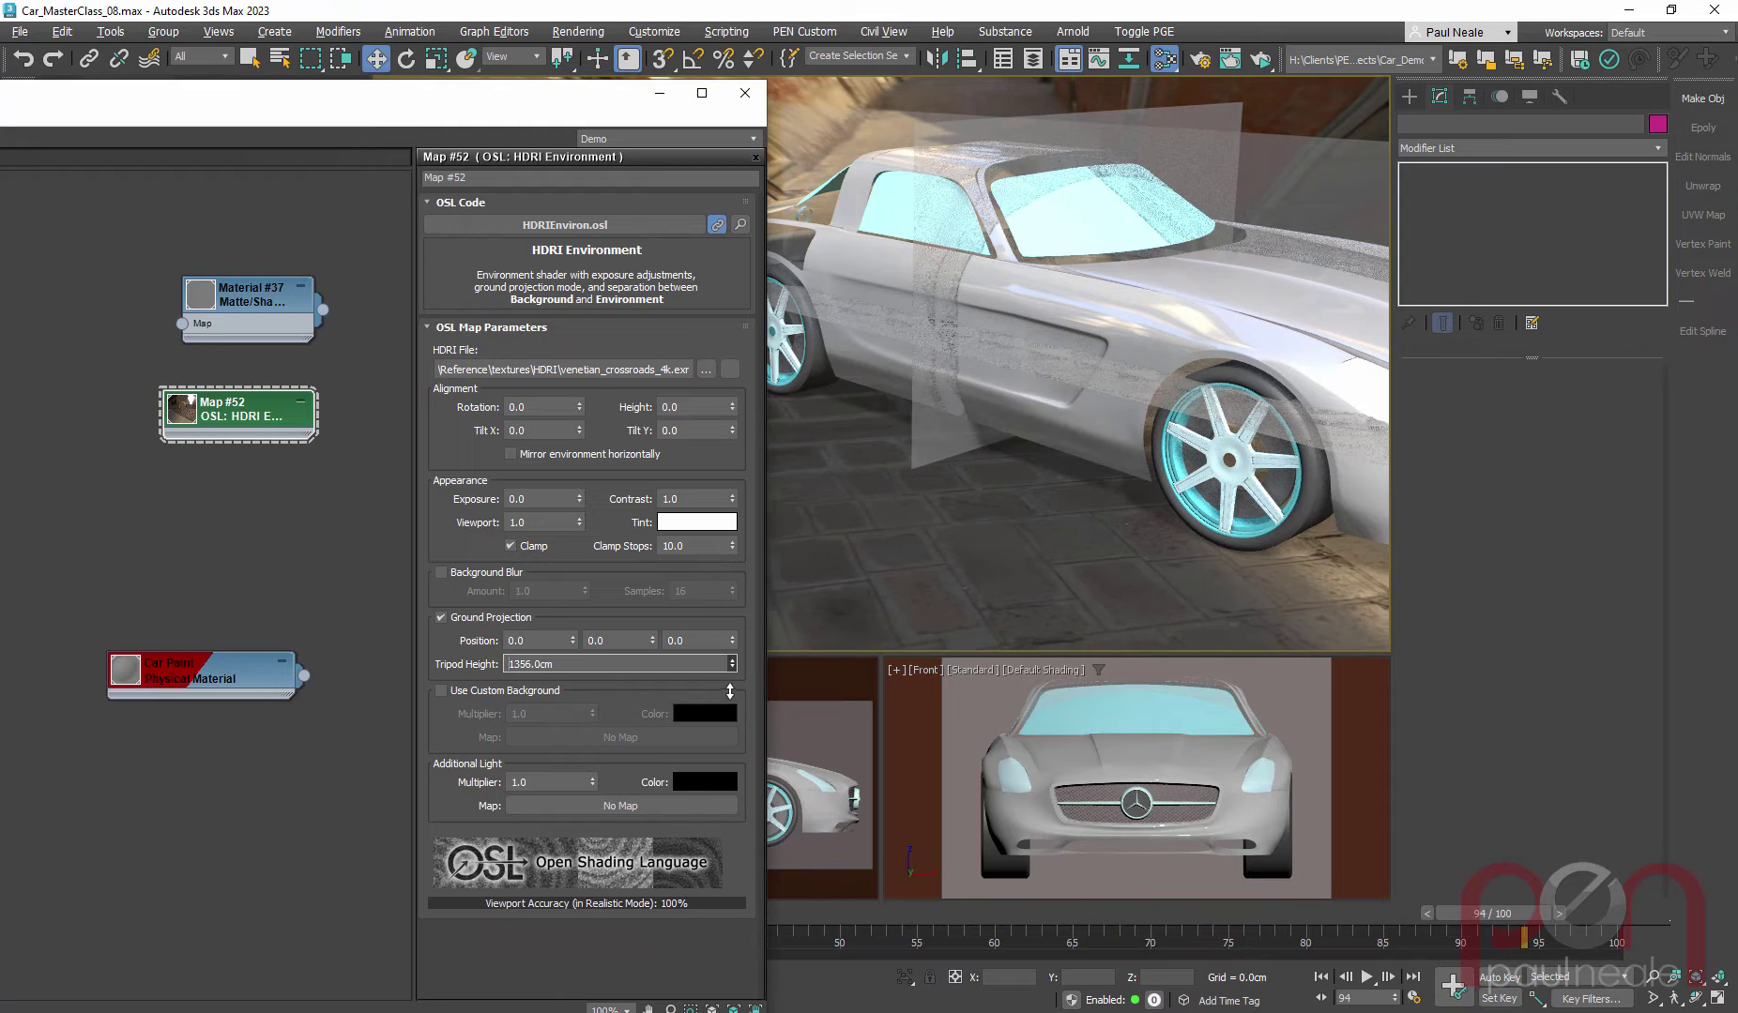
Step: Enable Use Custom Background on the HDRI Environment map and set its color to a dark grey of about 0.078
middle_click_drag(1052, 505, 1126, 527, "alt")
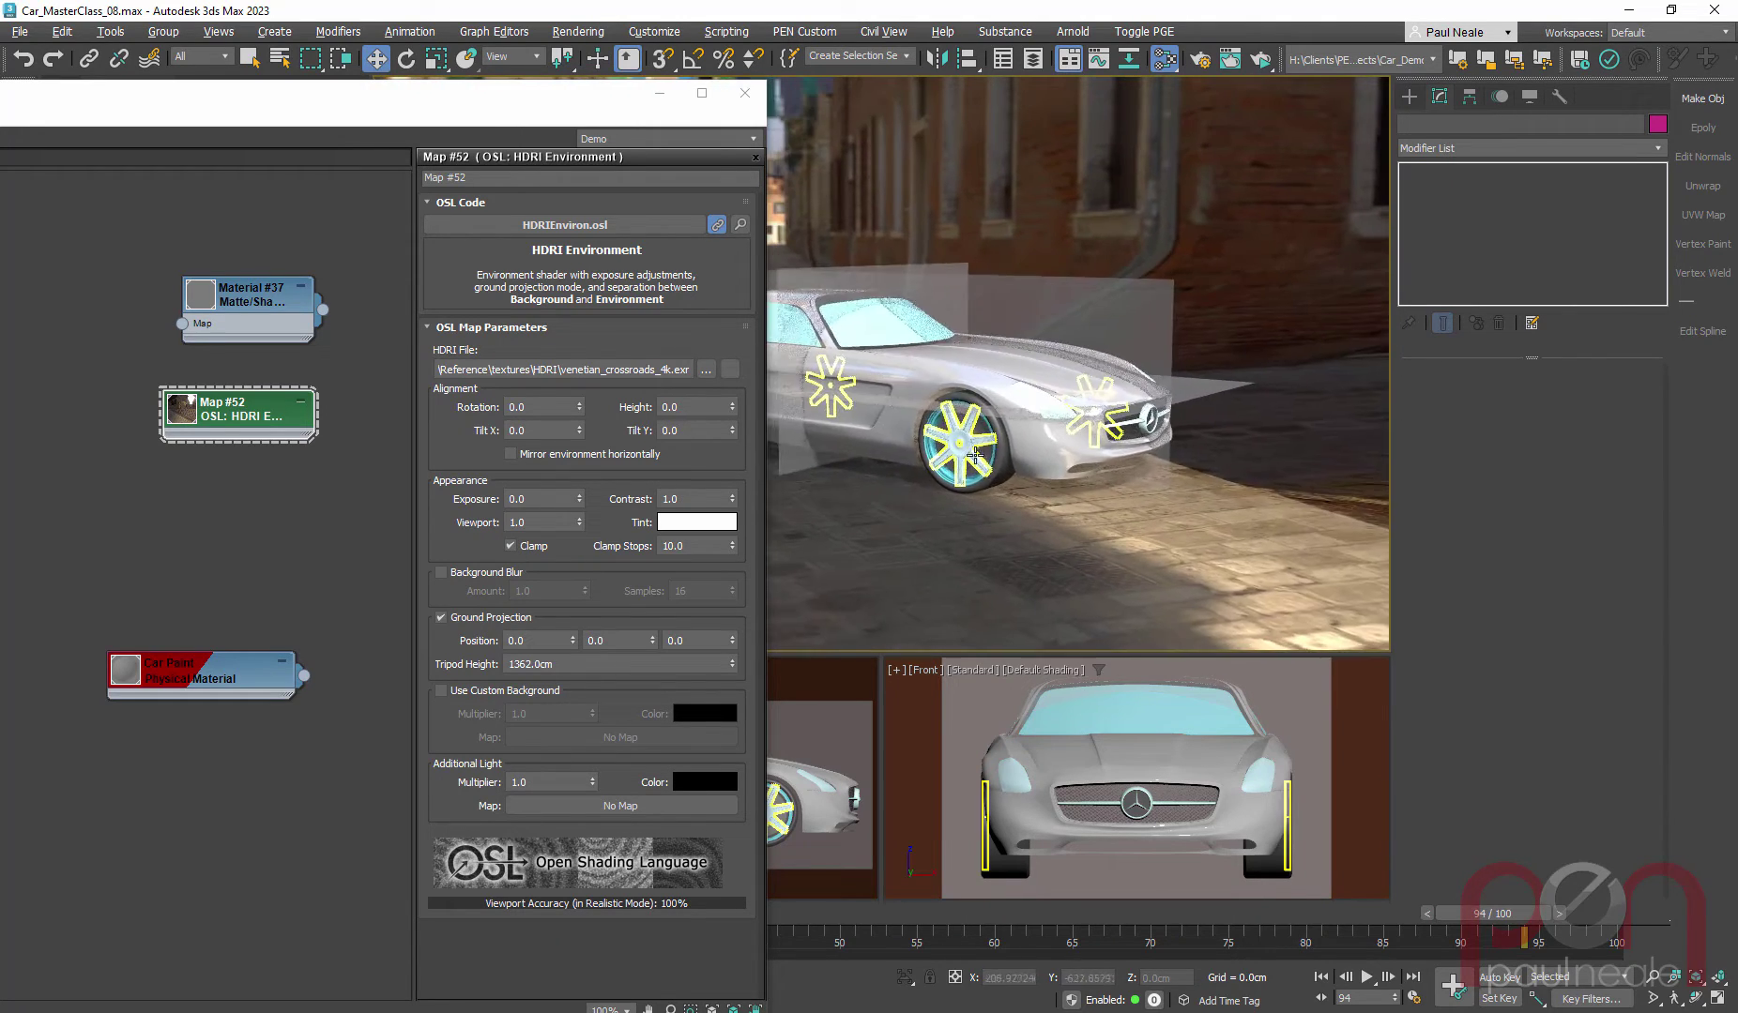
scroll(1080, 479, "up", 6)
middle_click_drag(1054, 455, 1067, 455)
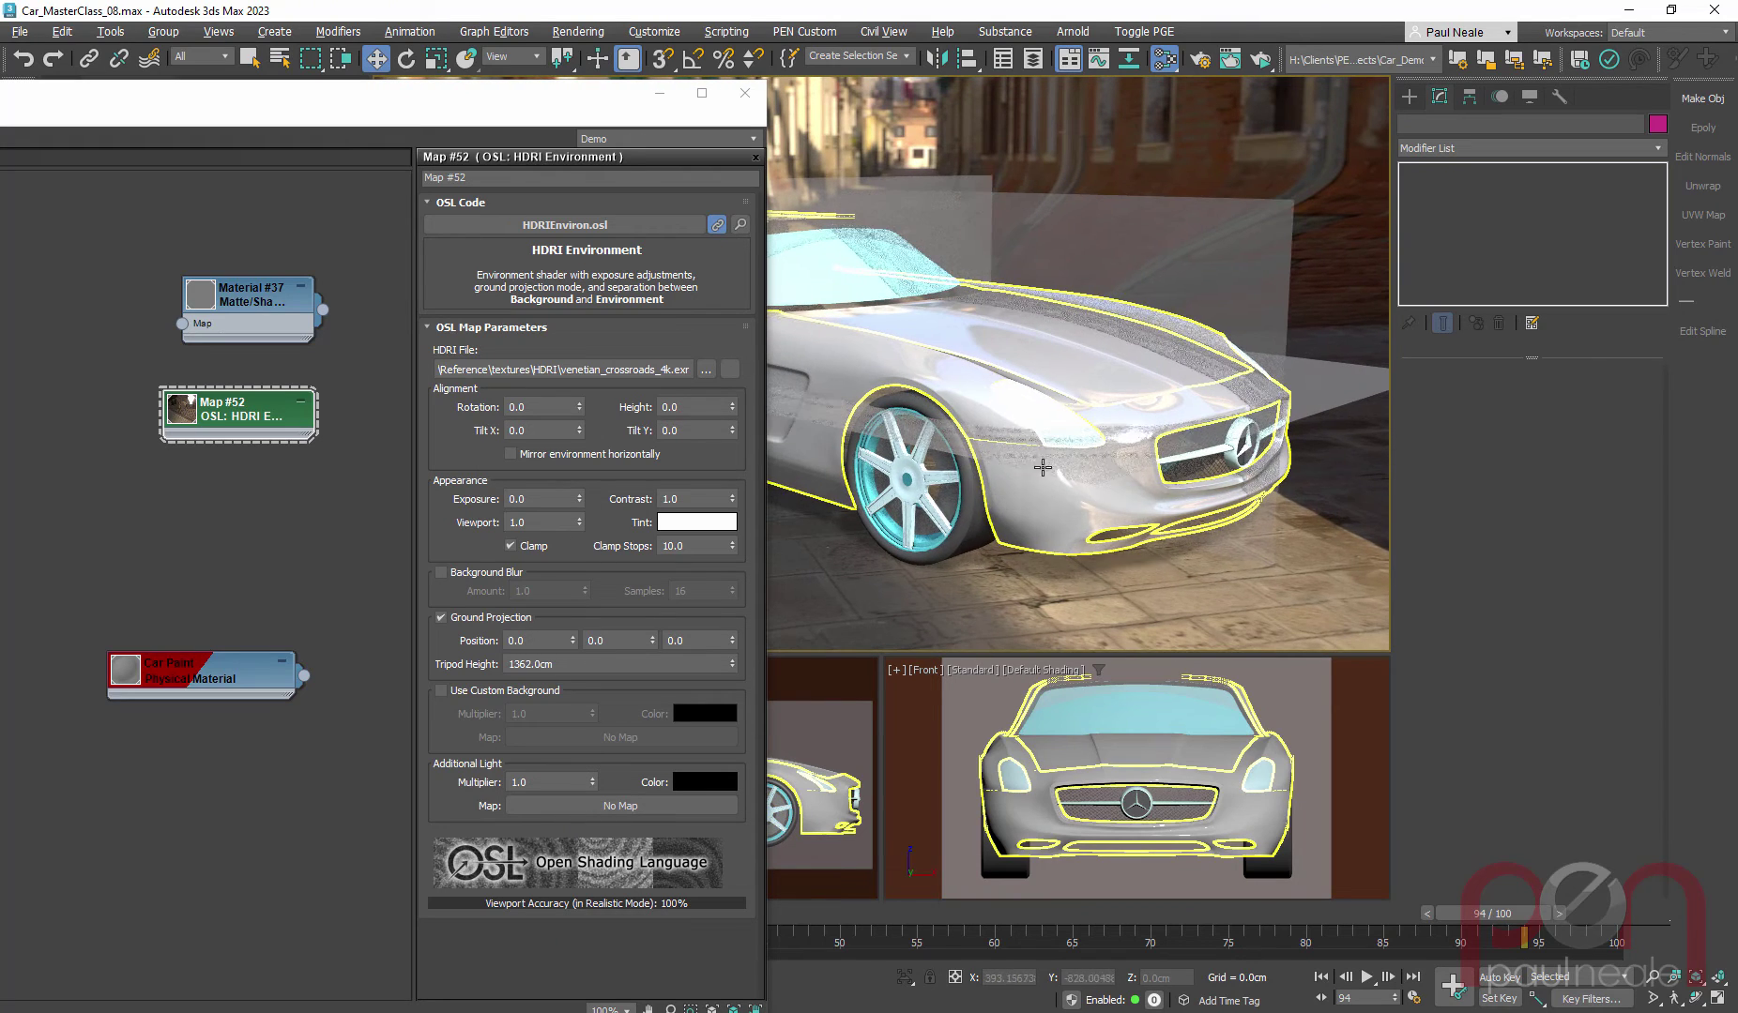
mouse_move(991, 532)
middle_mouse_down()
mouse_move(1024, 497)
mouse_move(959, 530)
mouse_move(982, 513)
middle_mouse_up()
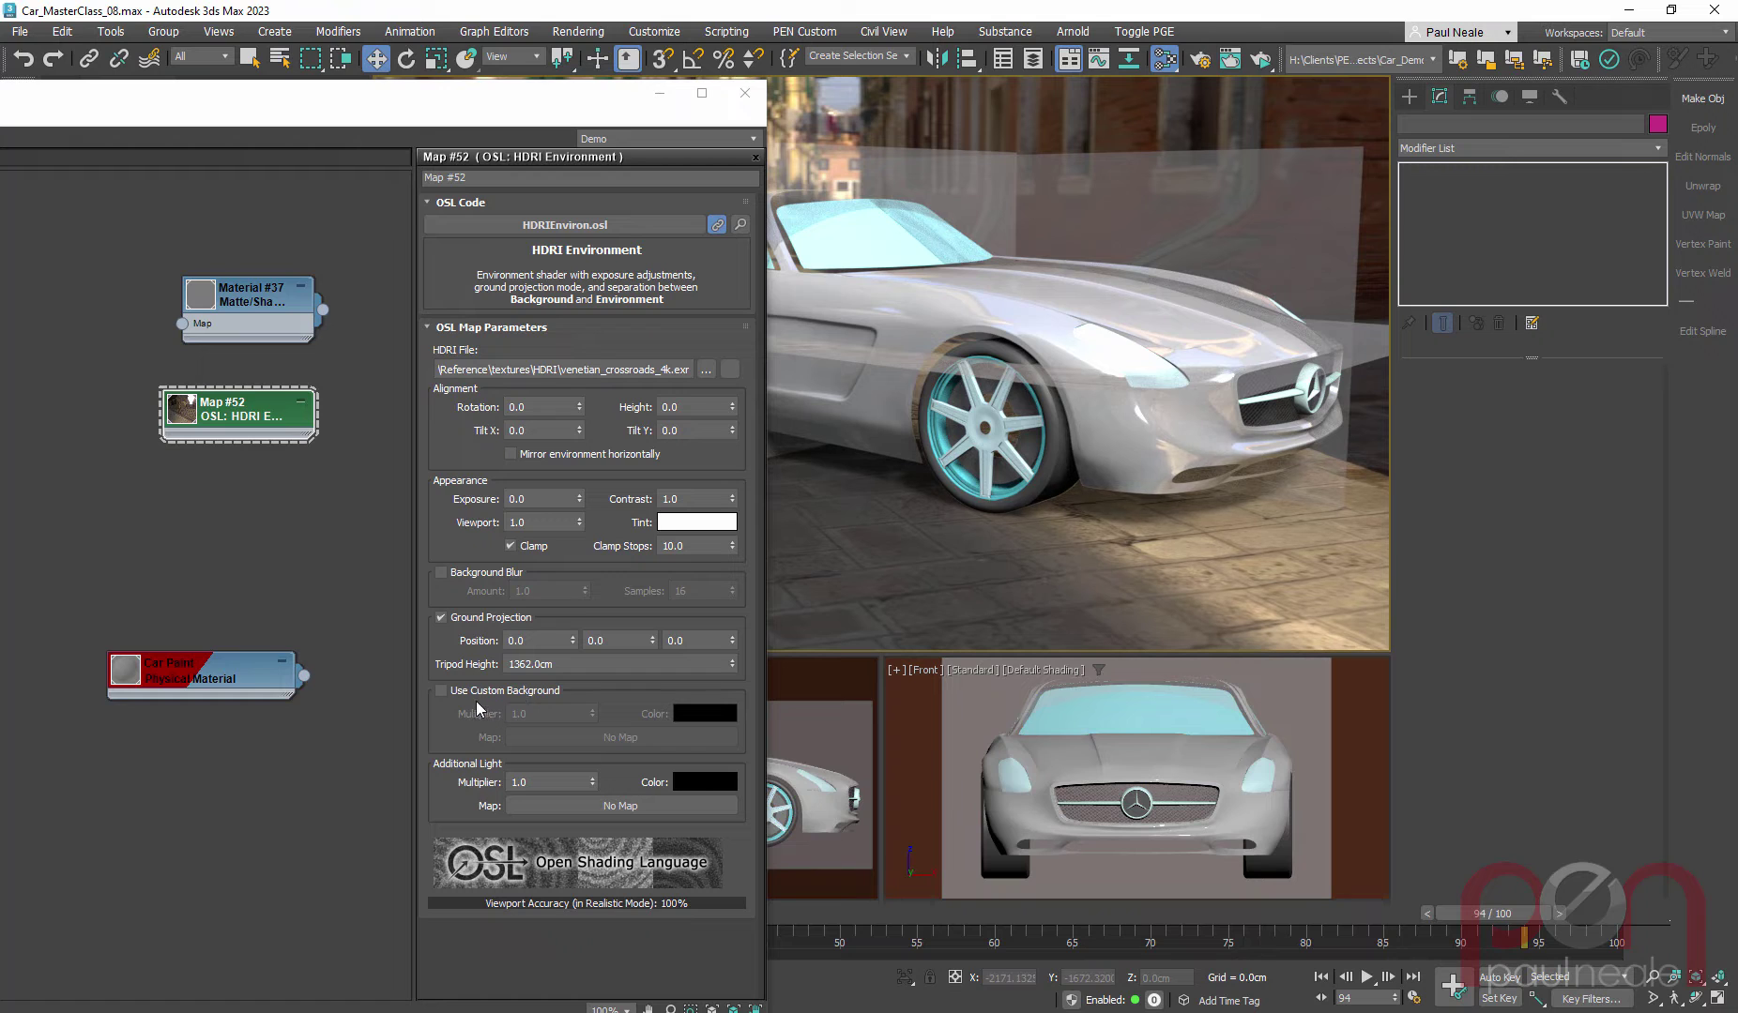
left_click(442, 694)
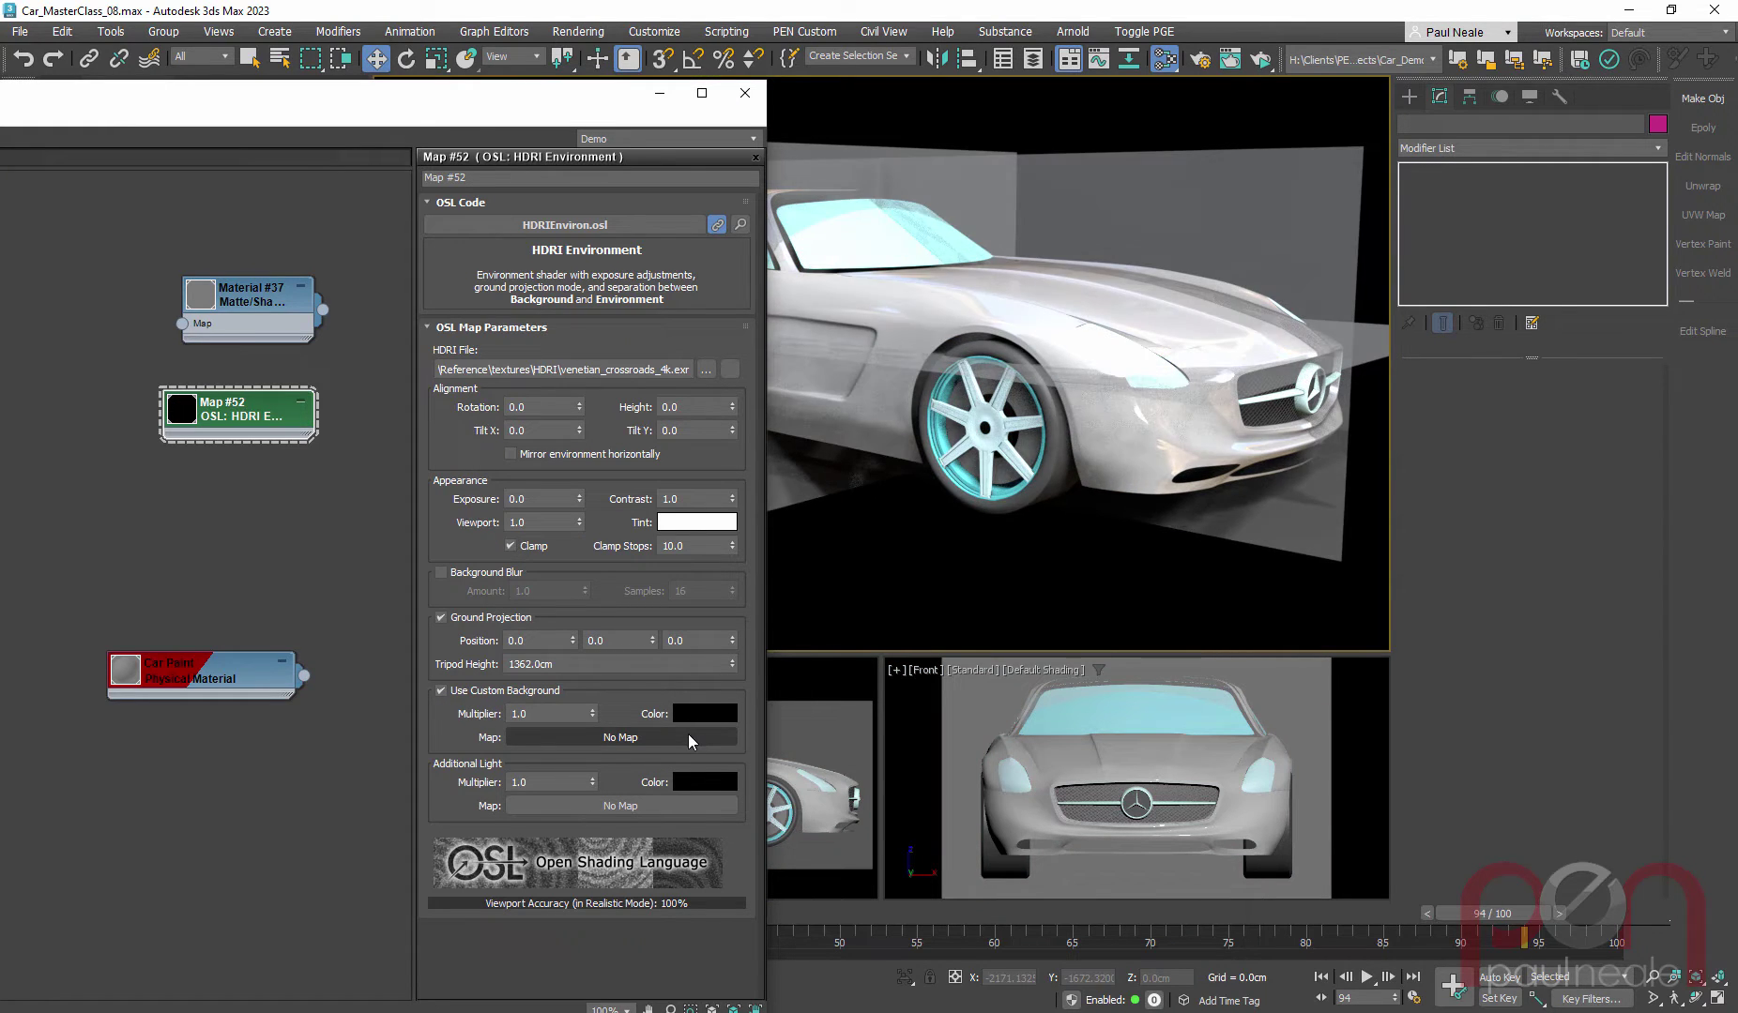
left_click(694, 713)
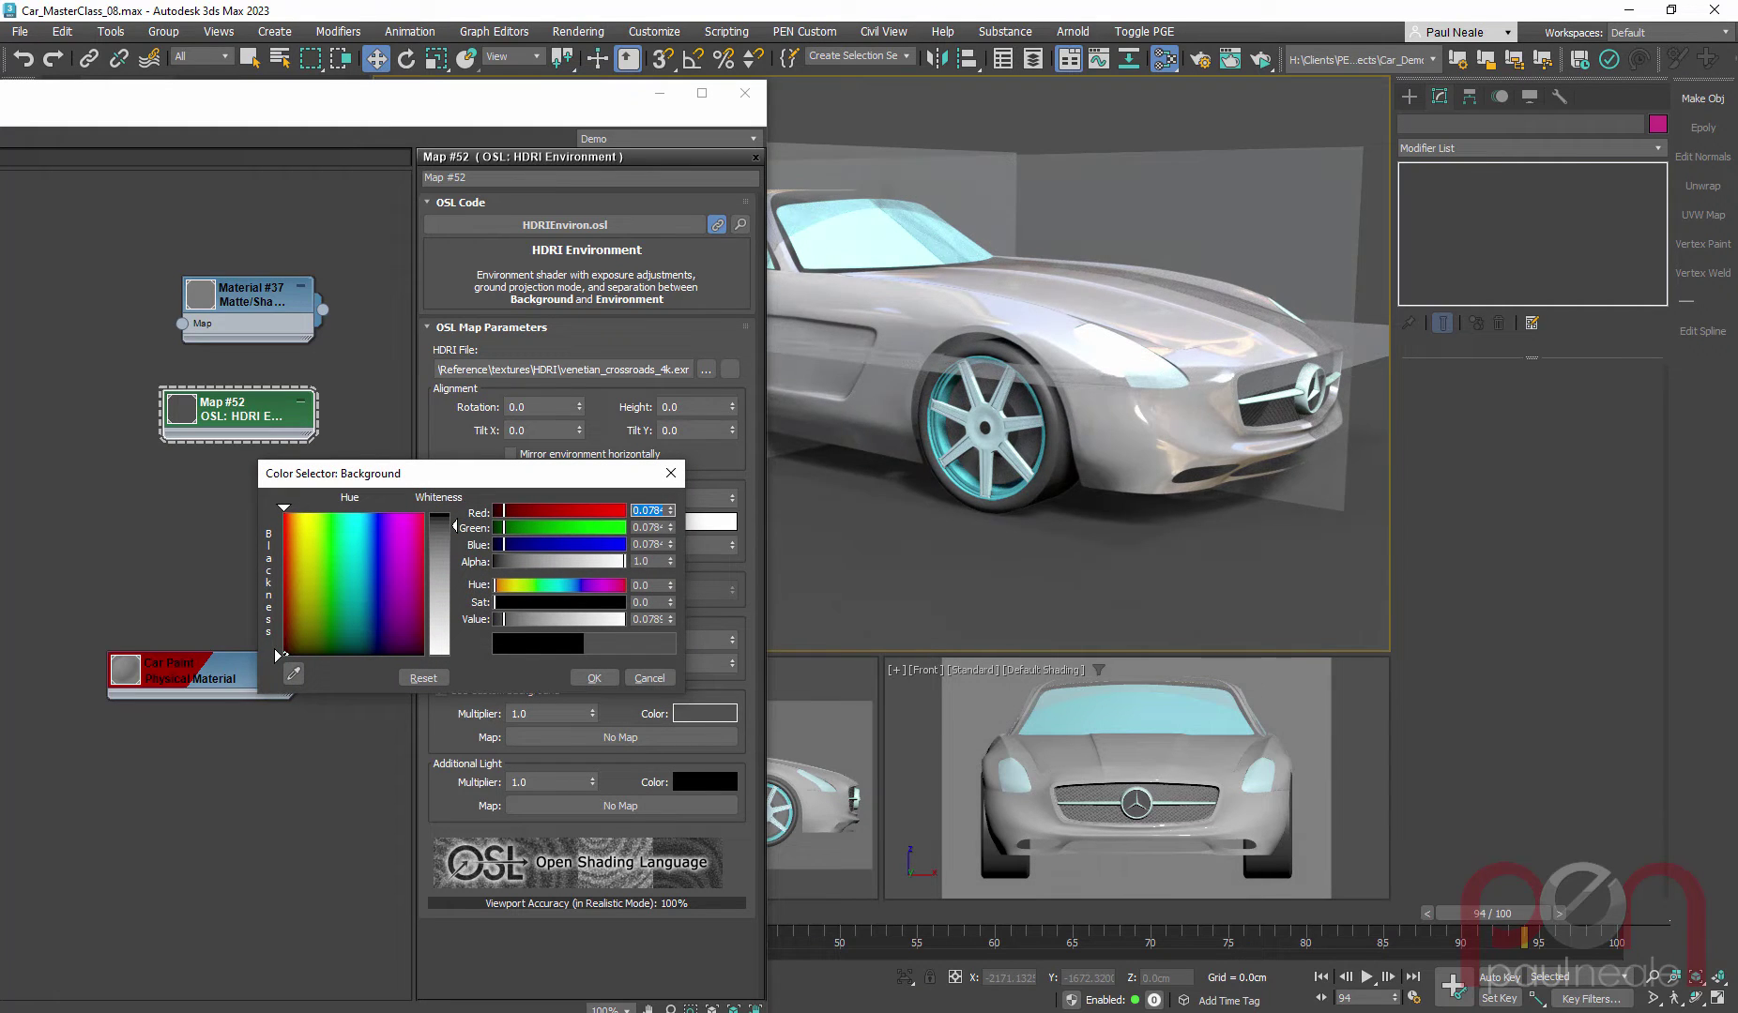
left_click(454, 531)
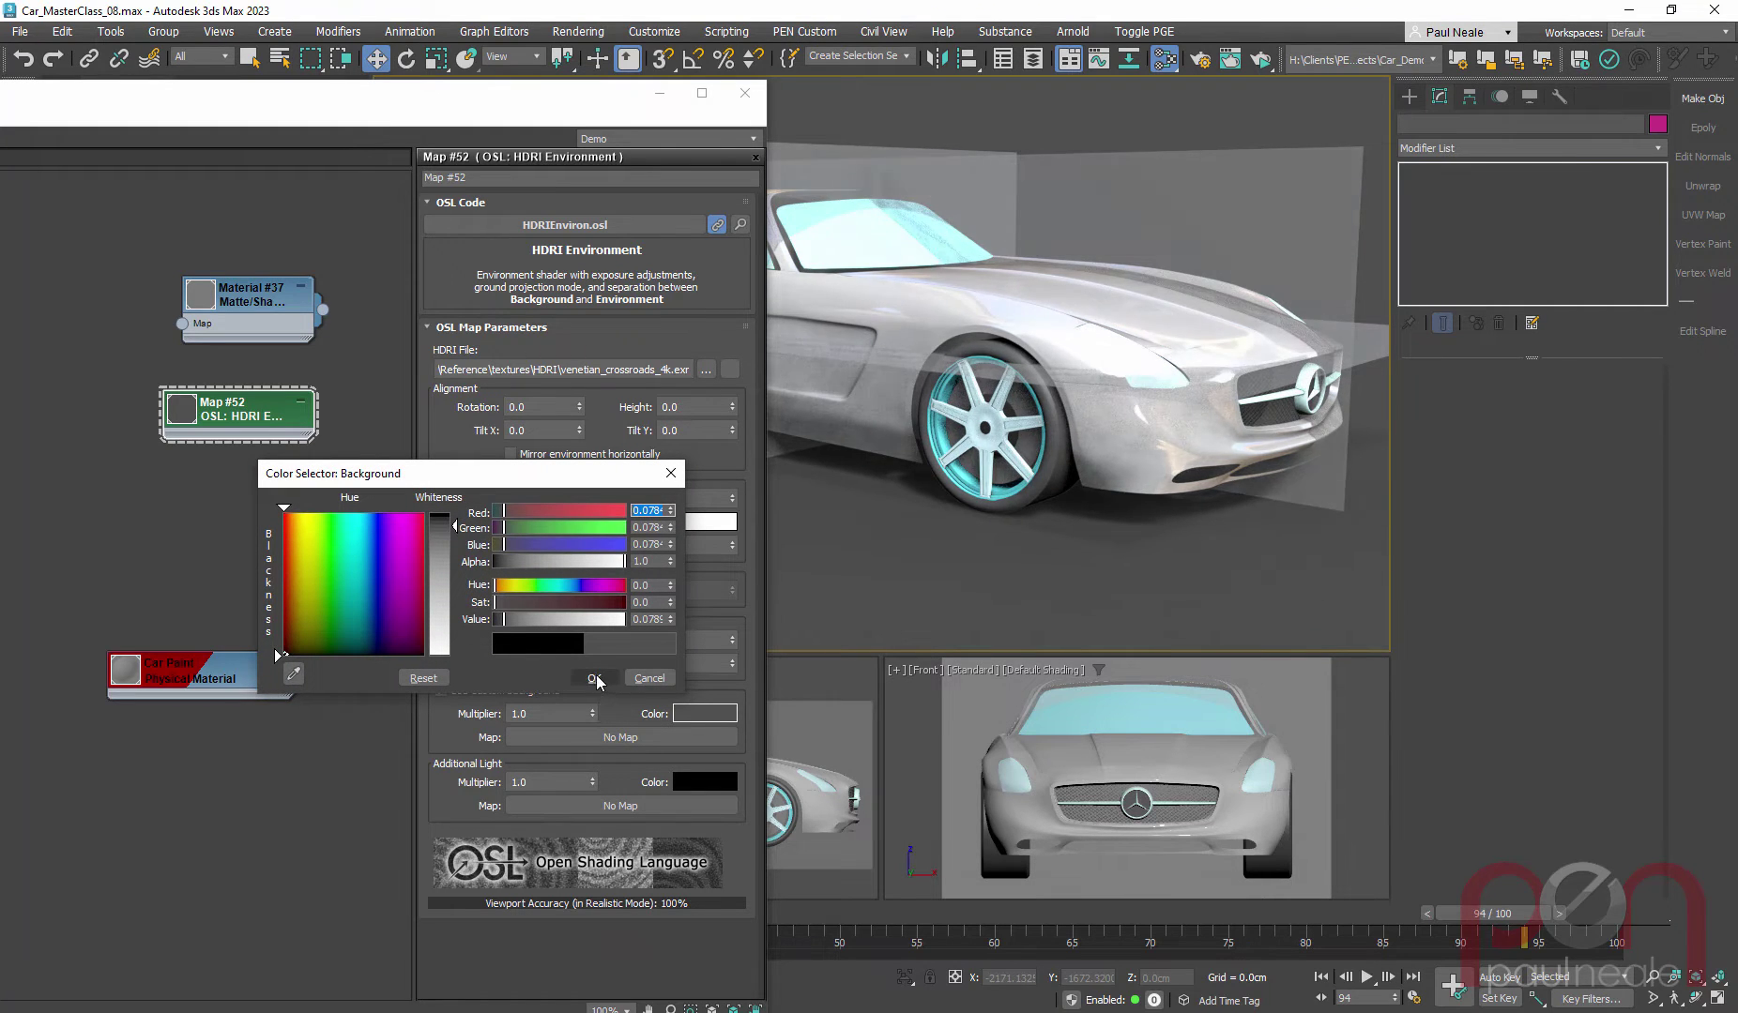
left_click(594, 678)
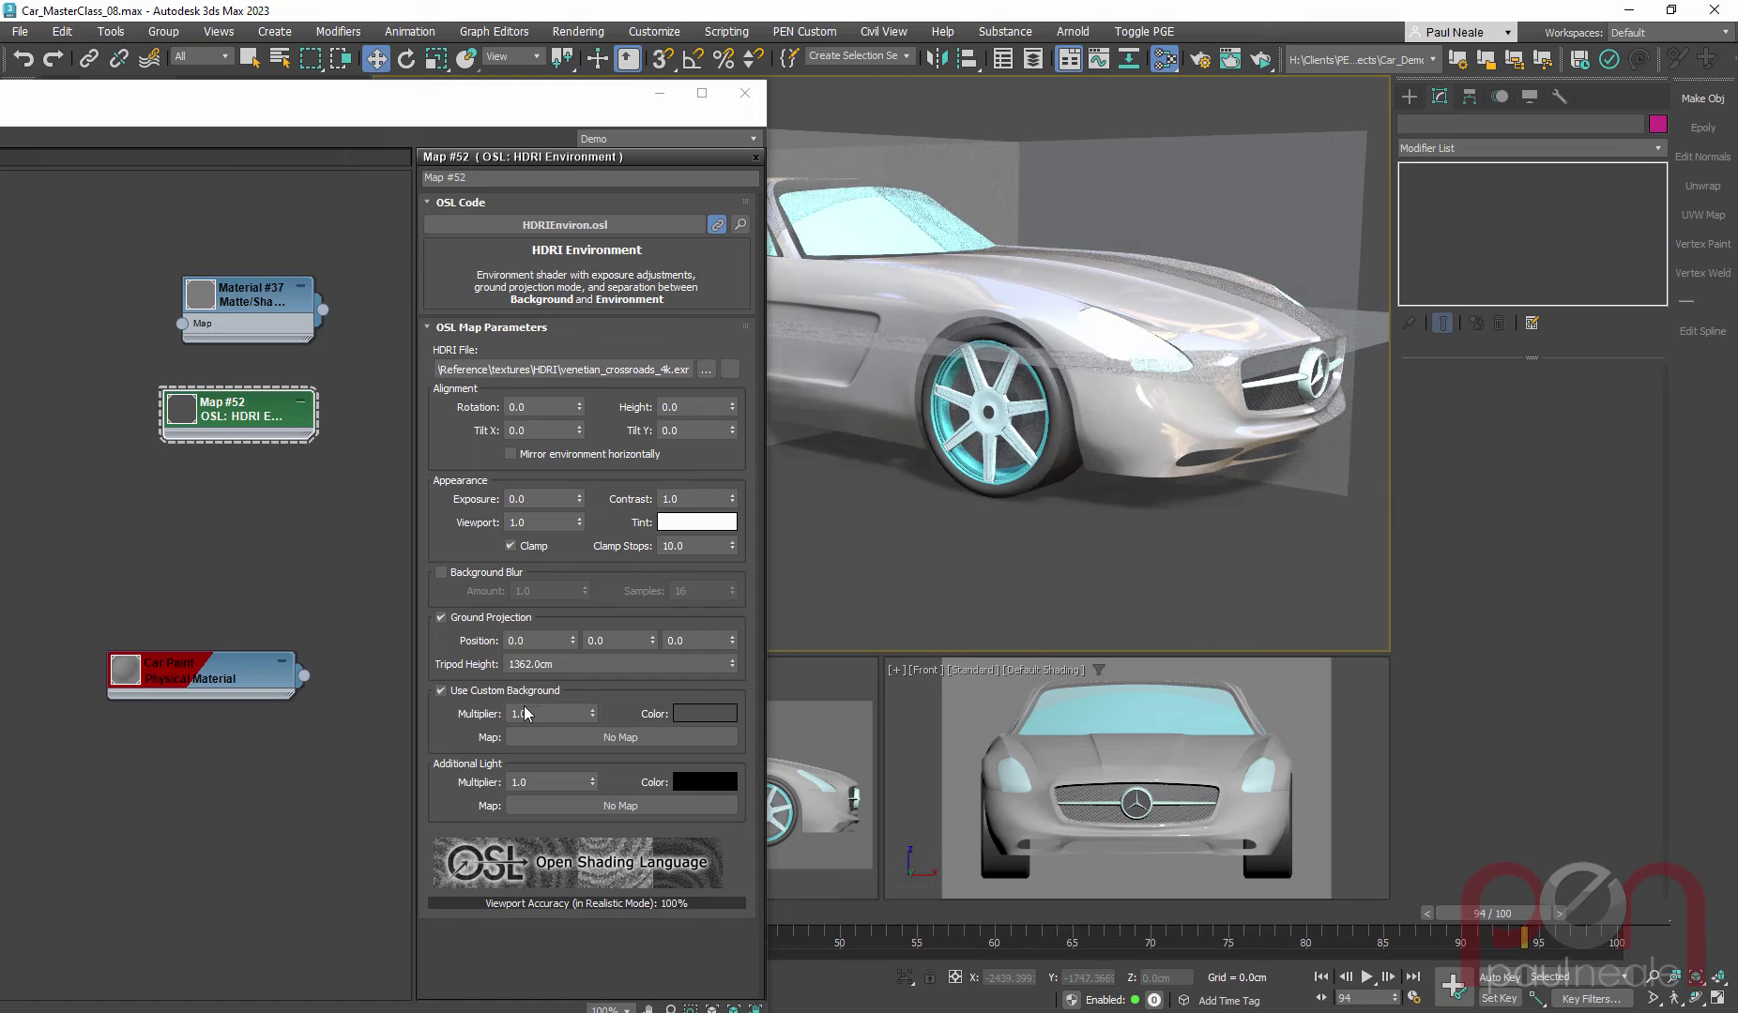
Step: Examine the car's reflections and ground shadow against the plain grey background from several angles and distances
mouse_move(969, 610)
middle_mouse_down("alt")
mouse_move(946, 601)
mouse_move(941, 623)
mouse_move(946, 592)
mouse_move(793, 602)
mouse_move(769, 585)
mouse_move(851, 570)
mouse_move(958, 605)
mouse_move(1090, 567)
mouse_move(953, 600)
middle_mouse_up("alt")
left_click(950, 602)
scroll(941, 623, "up", 3)
scroll(943, 592, "down", 4)
scroll(944, 592, "up", 2)
scroll(949, 511, "up", 2)
middle_click_drag(948, 474, 928, 528, "alt")
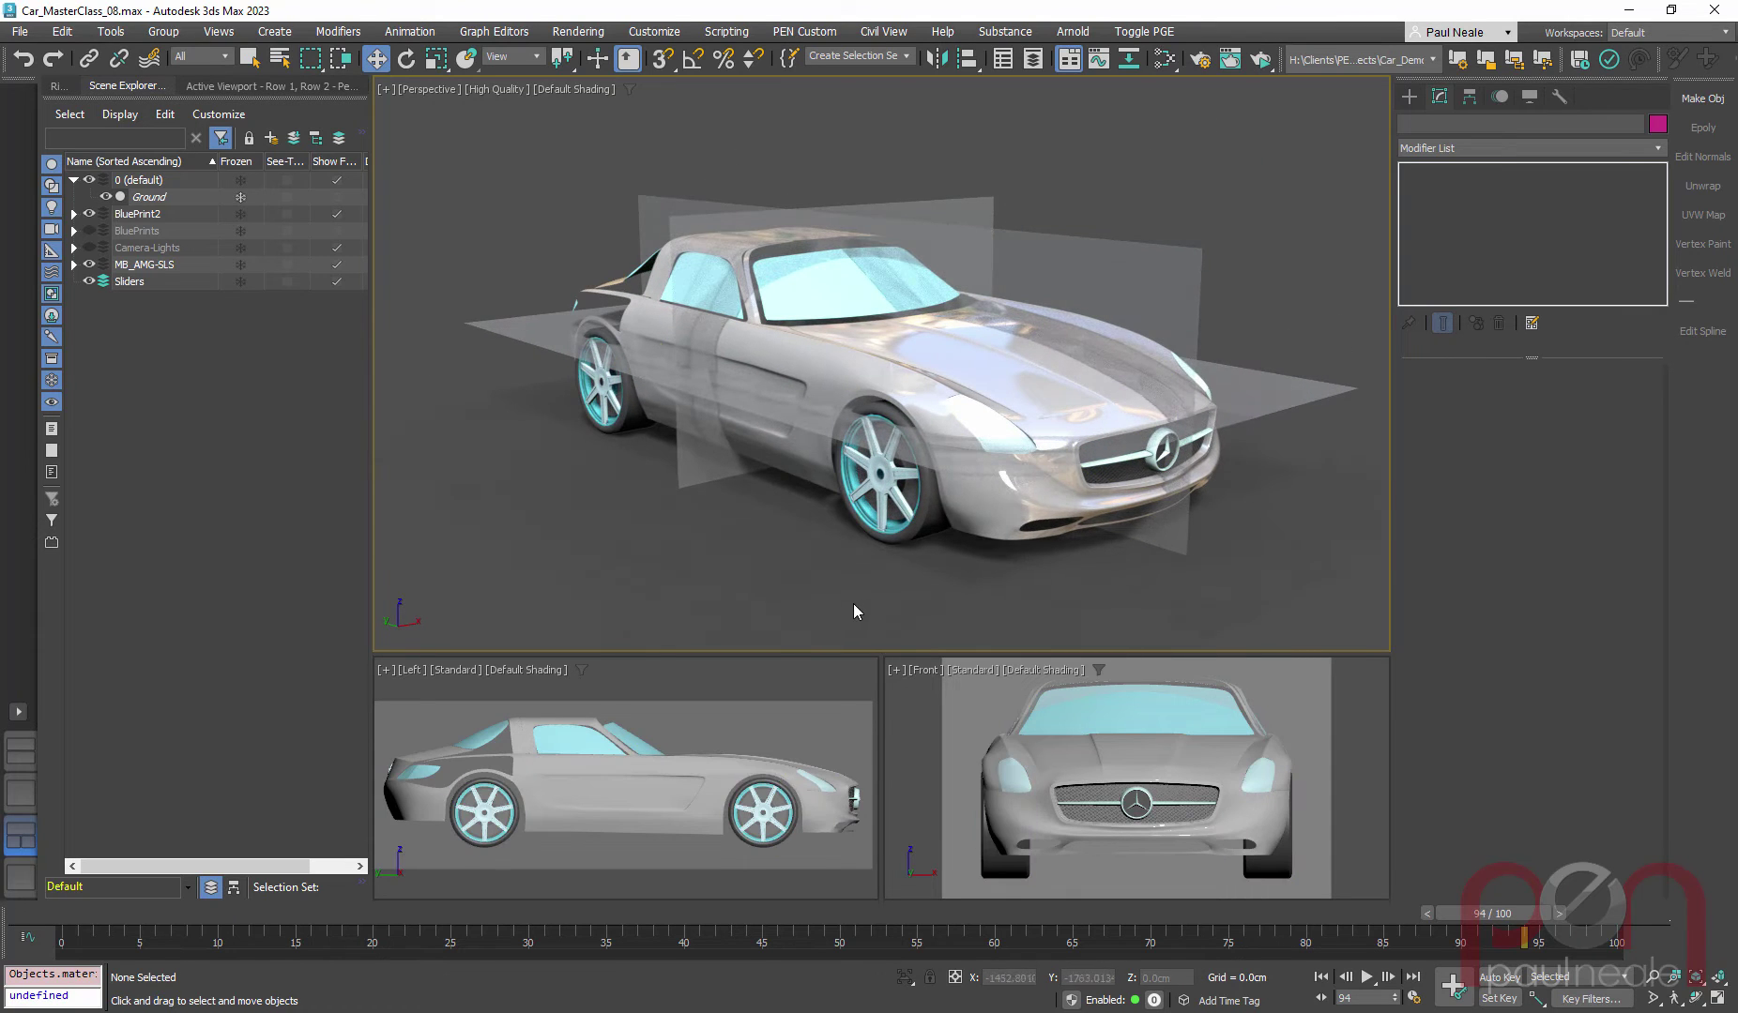
middle_click_drag(830, 641, 814, 552, "alt")
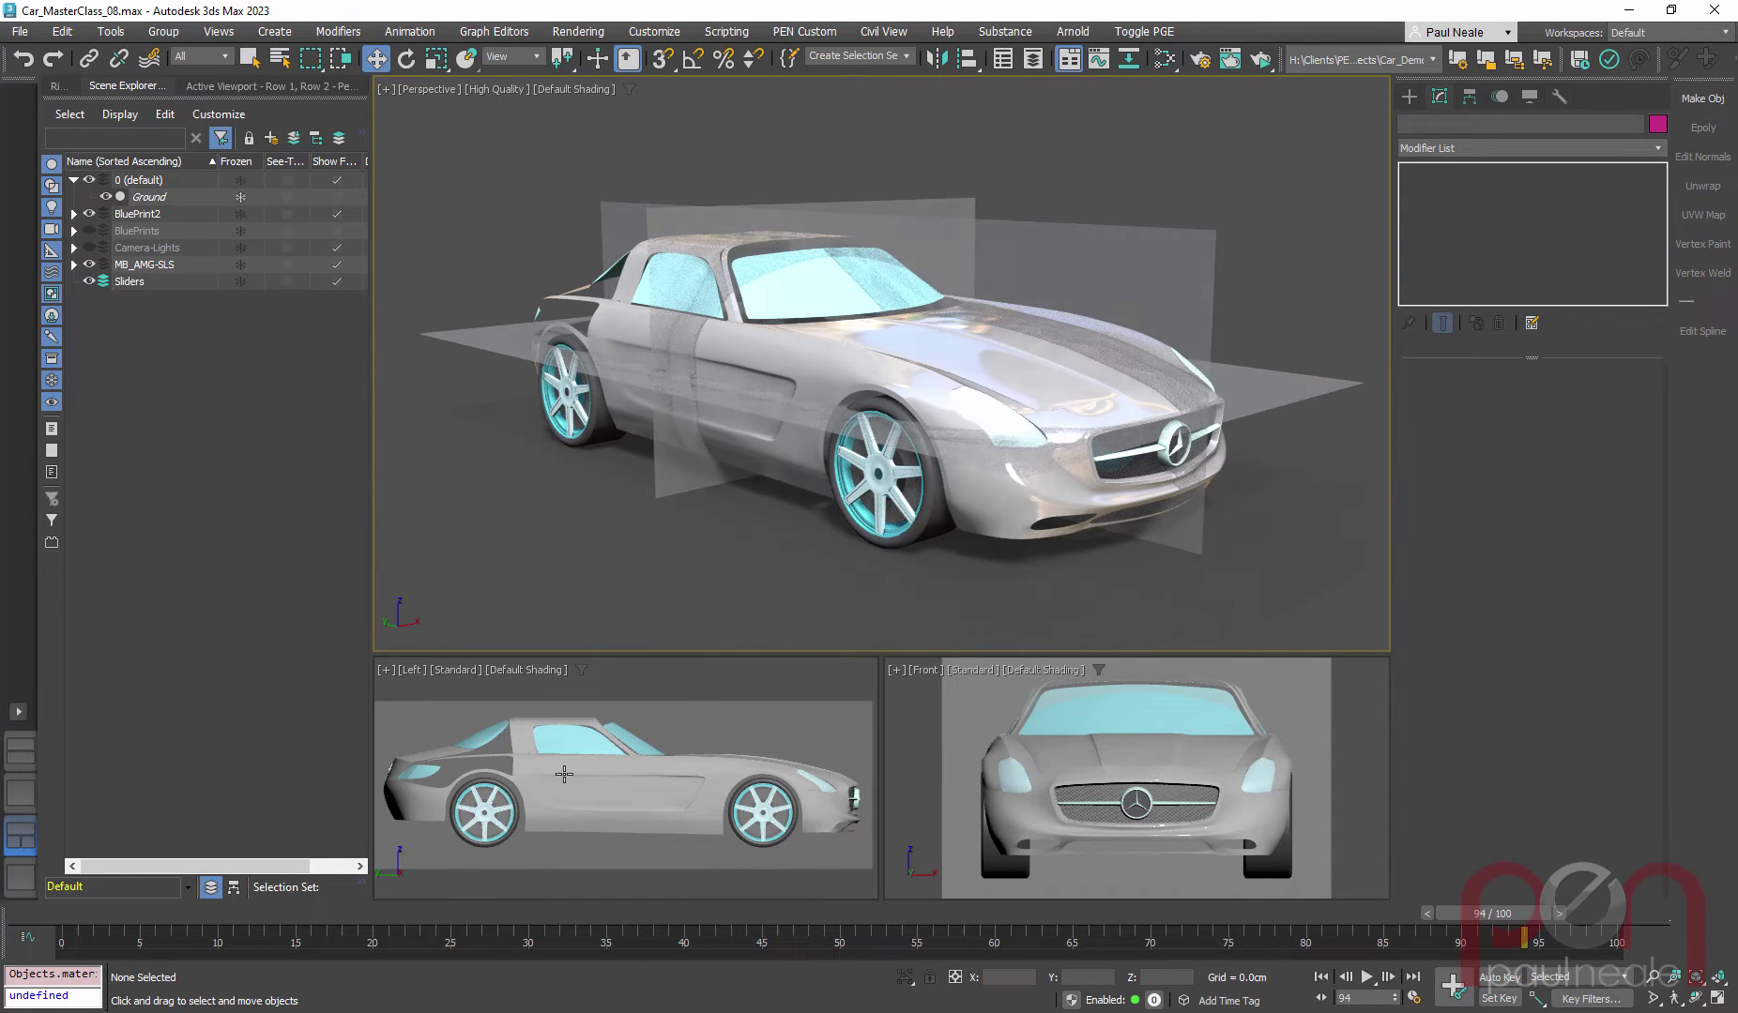
Step: Scrub the timeline from frame 0 while viewing the car, and make frame 100 the current frame
mouse_move(64, 919)
left_mouse_down()
mouse_move(880, 857)
mouse_move(1496, 875)
mouse_move(62, 924)
left_mouse_up()
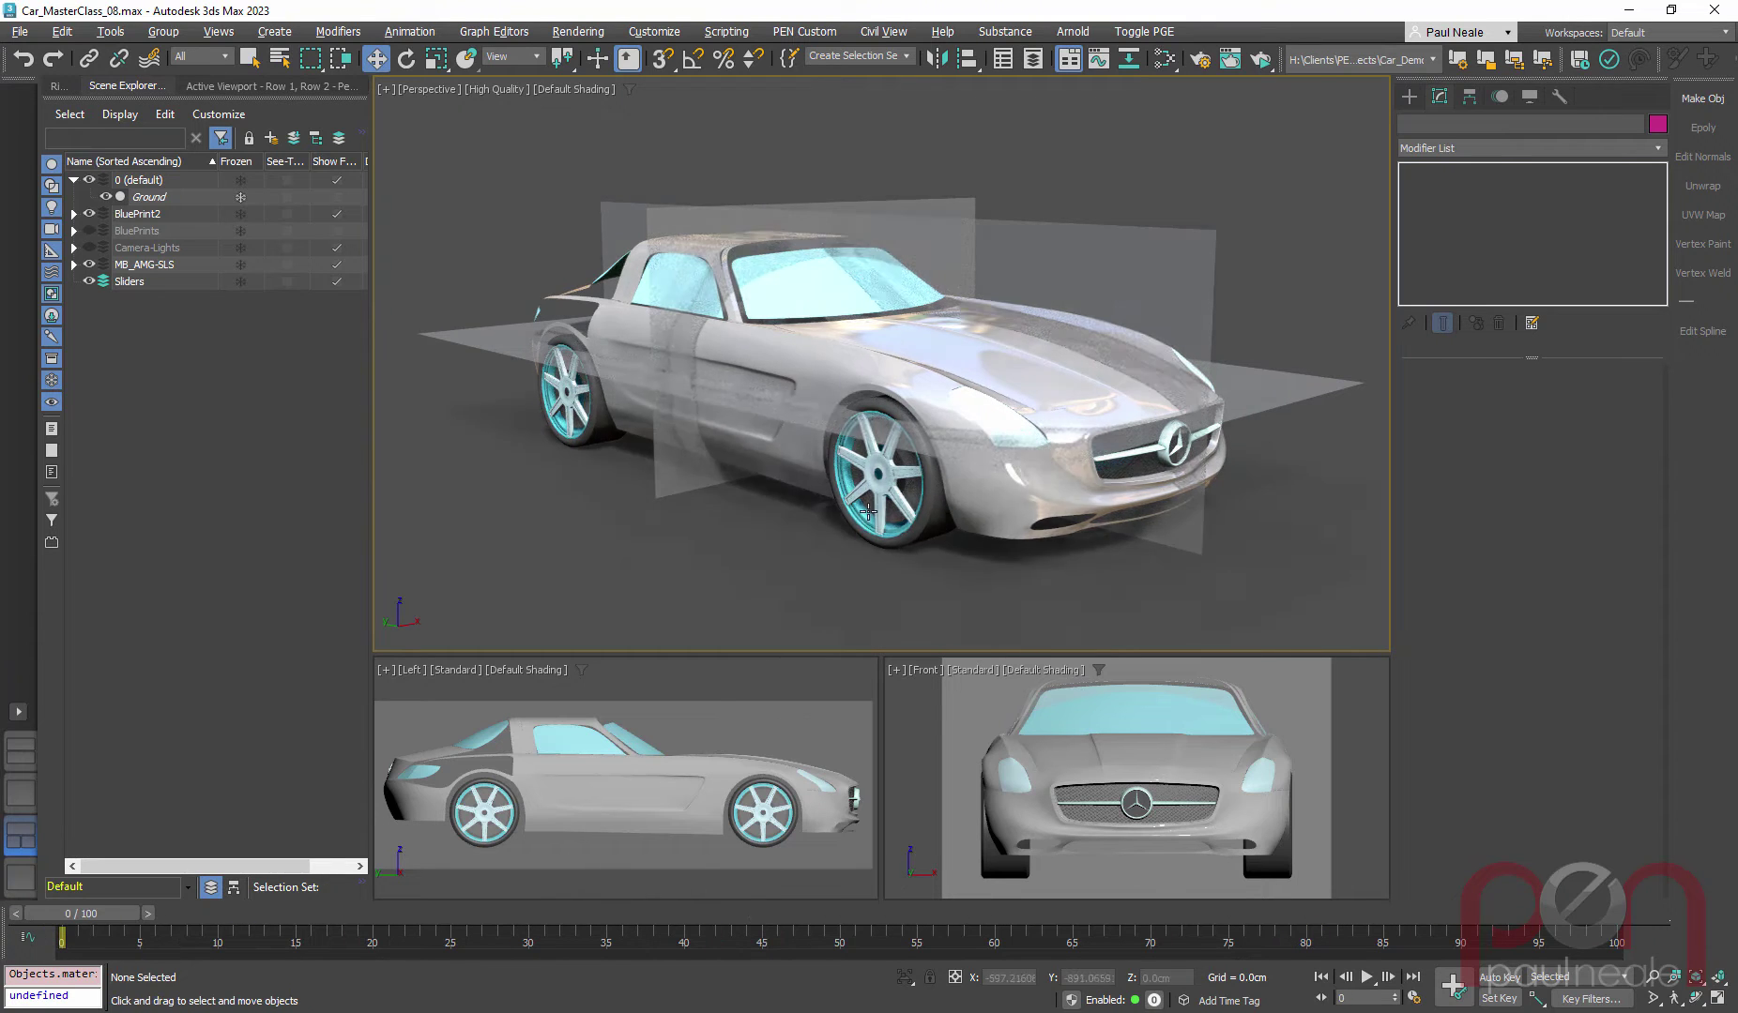
middle_click_drag(778, 526, 751, 559, "alt")
mouse_move(105, 909)
left_mouse_down()
mouse_move(1539, 884)
mouse_move(138, 906)
left_mouse_up()
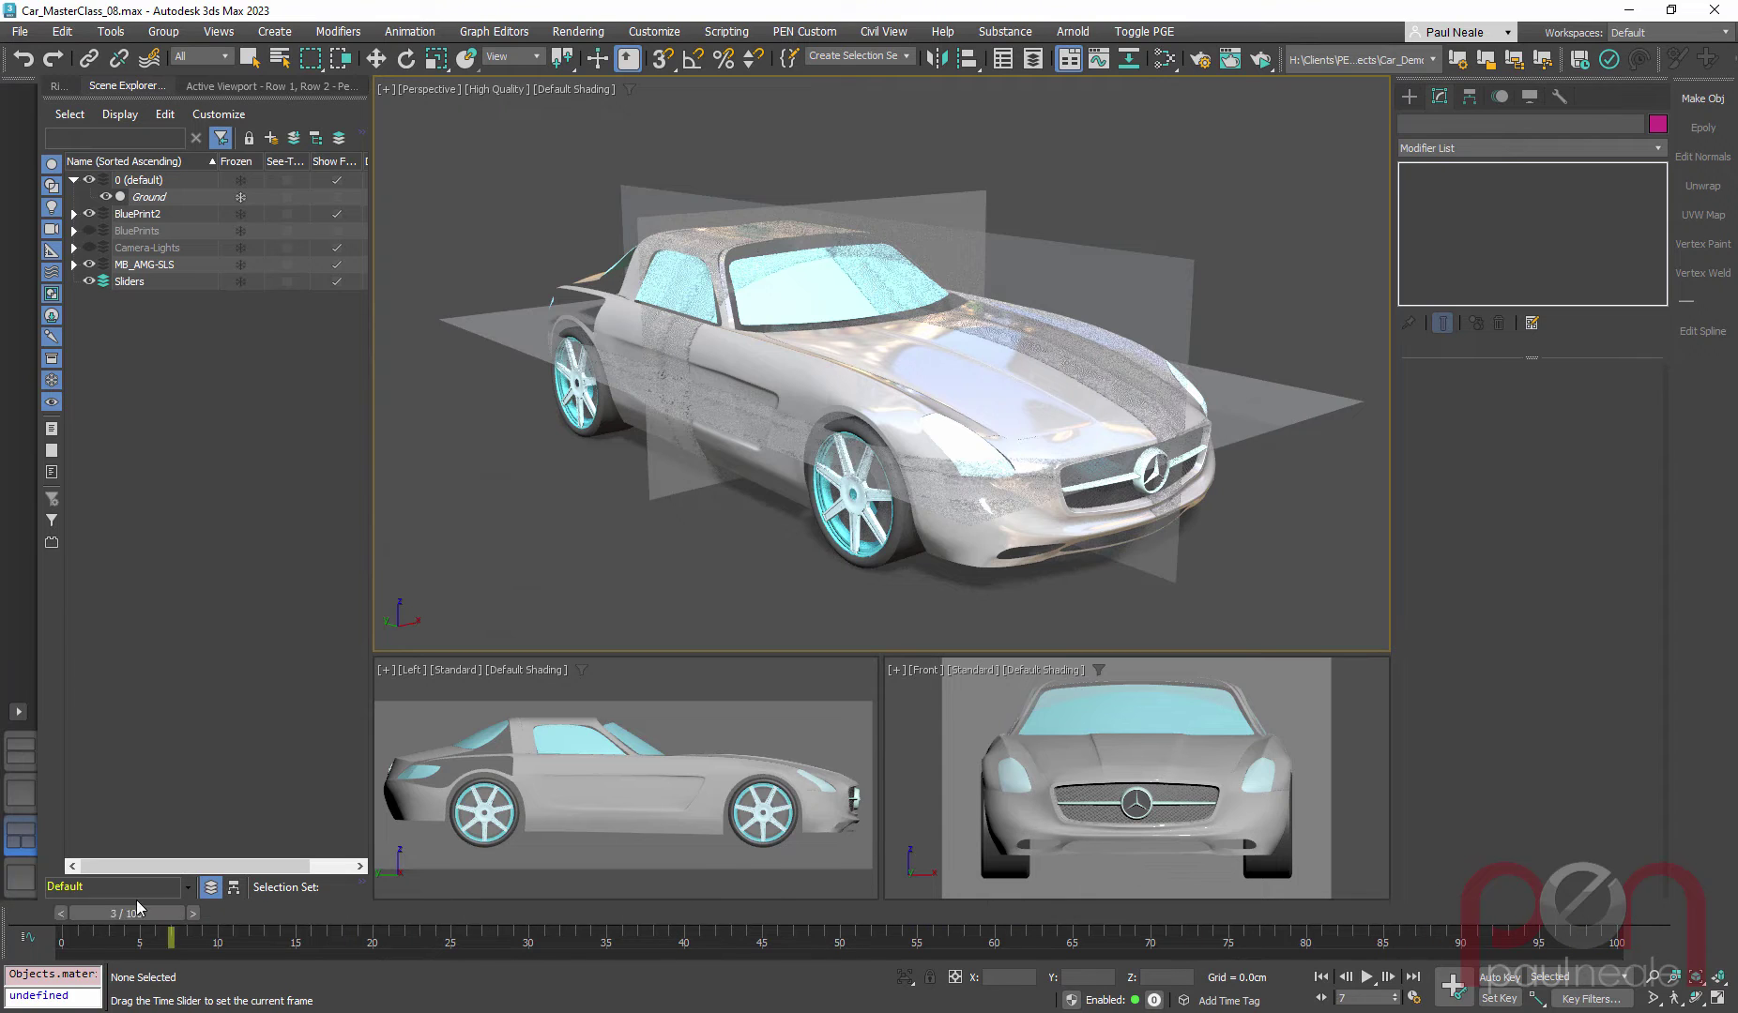
middle_click_drag(730, 608, 845, 561, "alt")
scroll(734, 607, "up", 1)
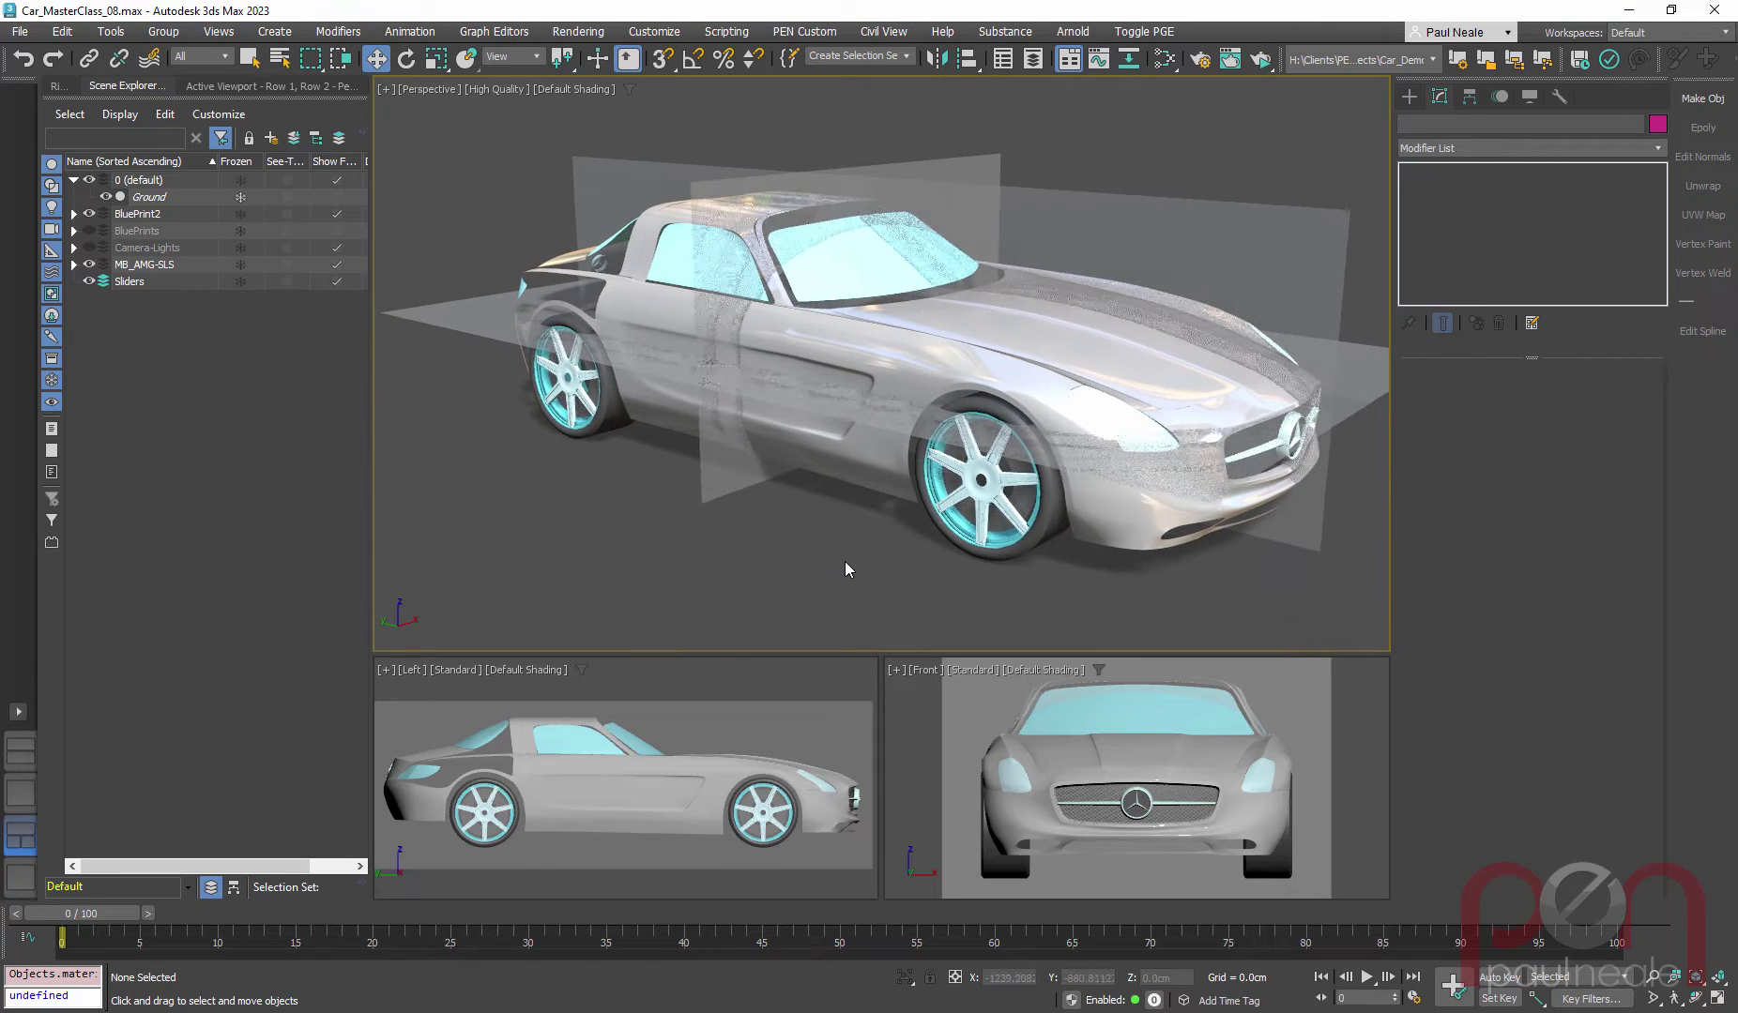
left_click_drag(102, 915, 266, 905)
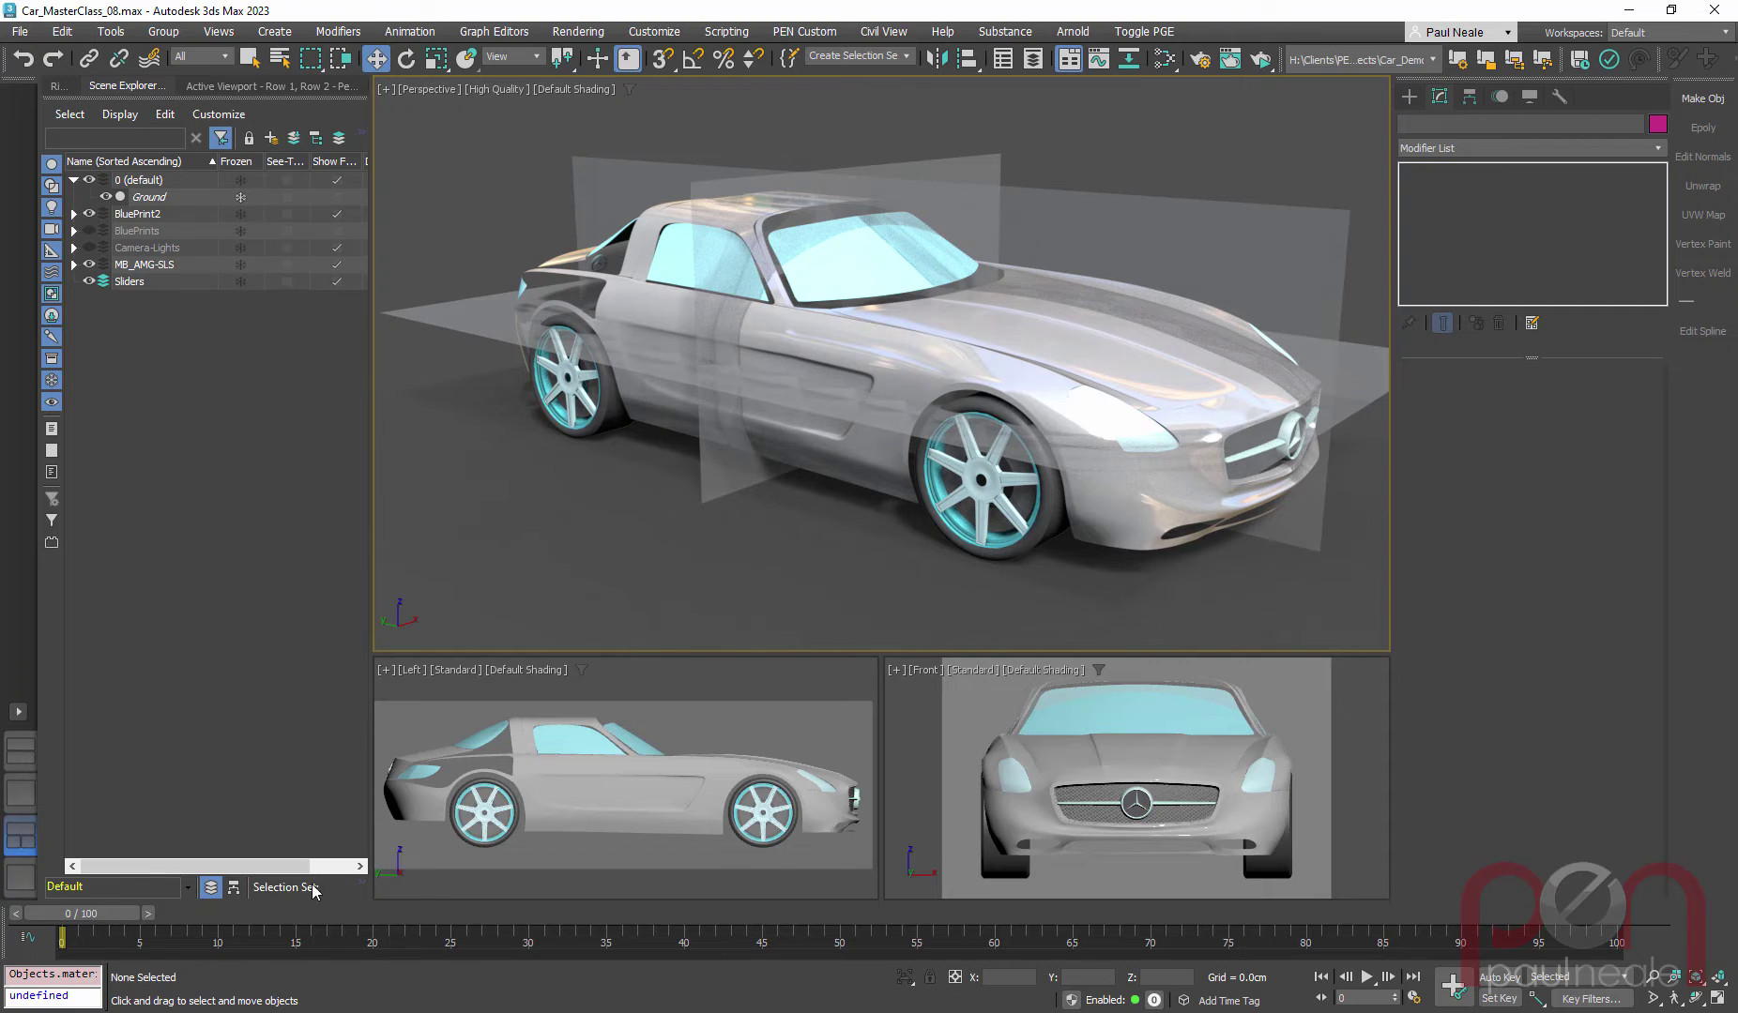
middle_click_drag(956, 521, 914, 507, "alt")
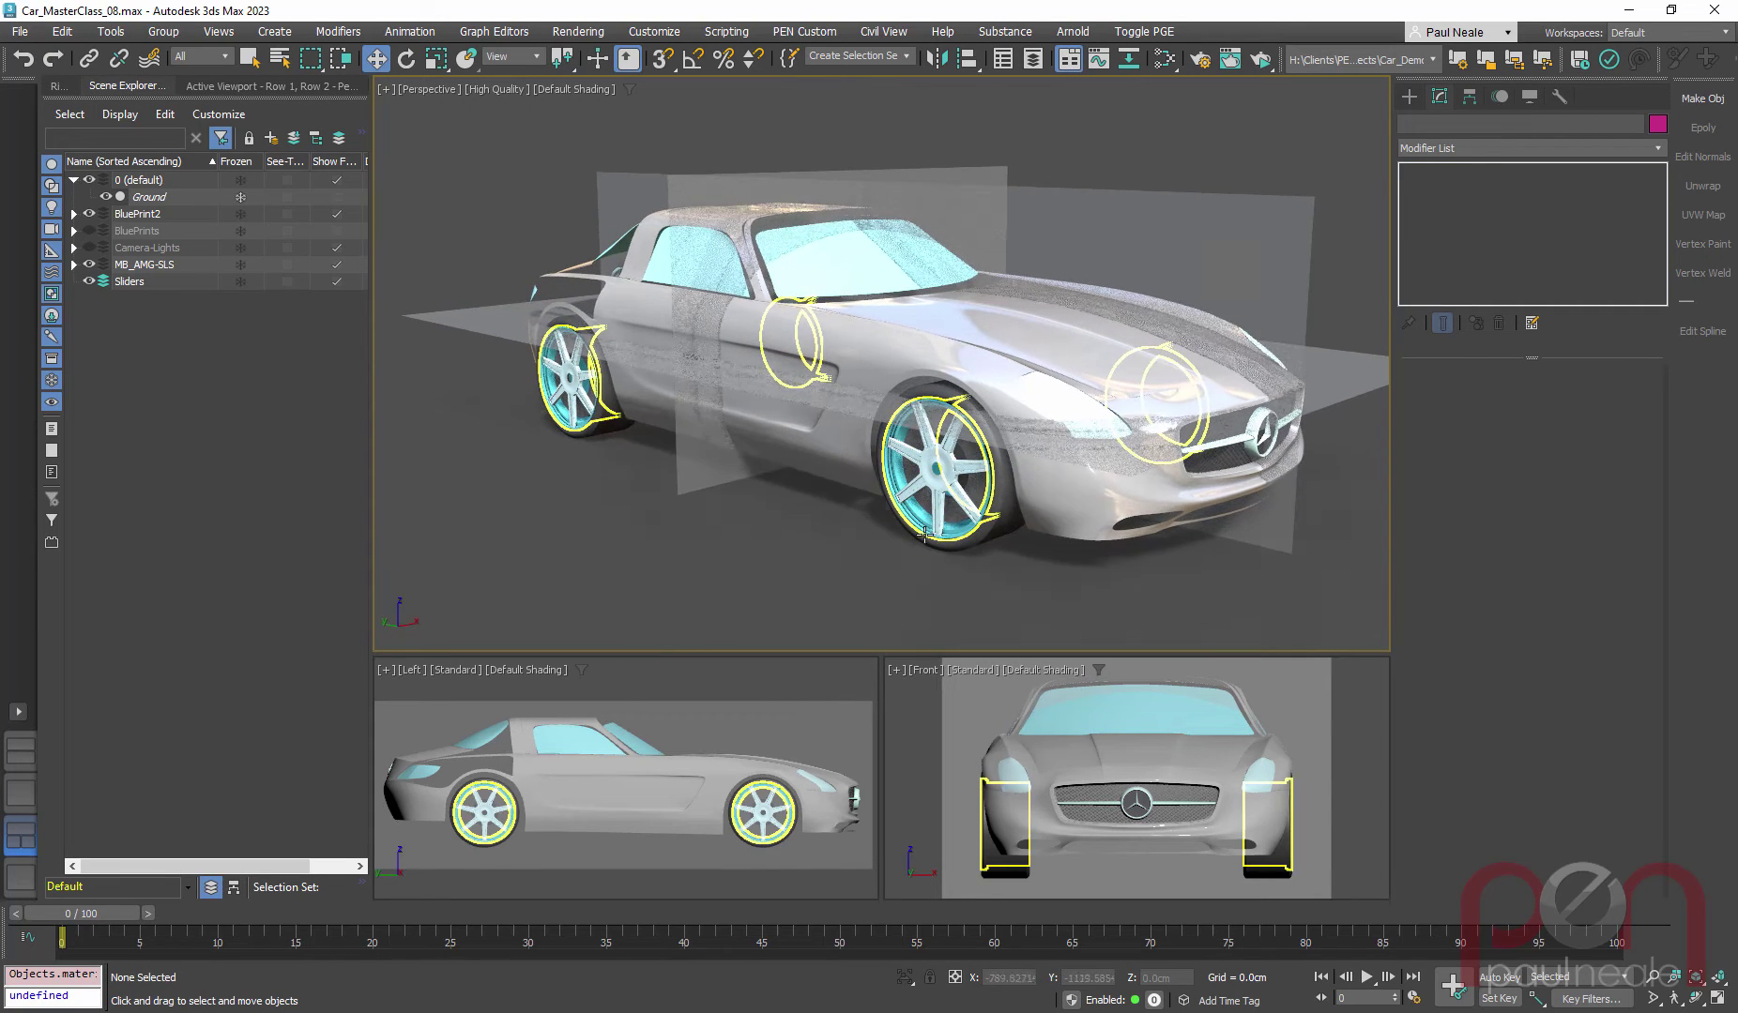
left_click_drag(113, 918, 1600, 916)
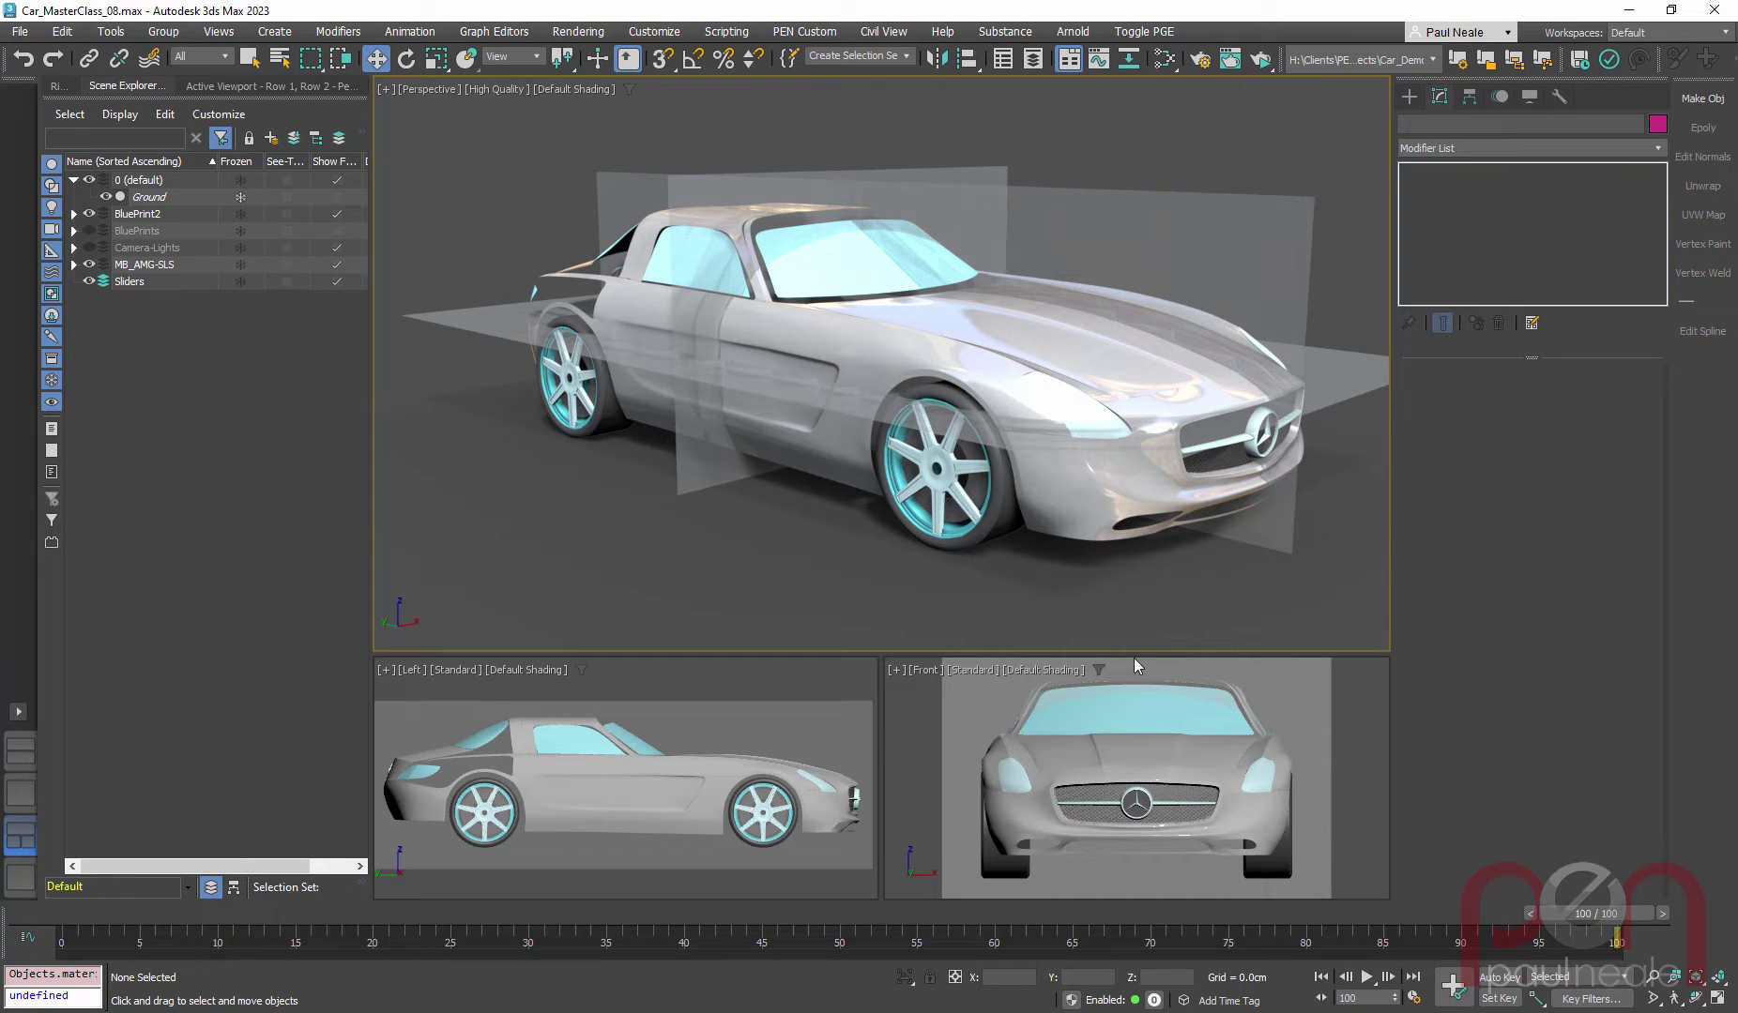
left_click(28, 940)
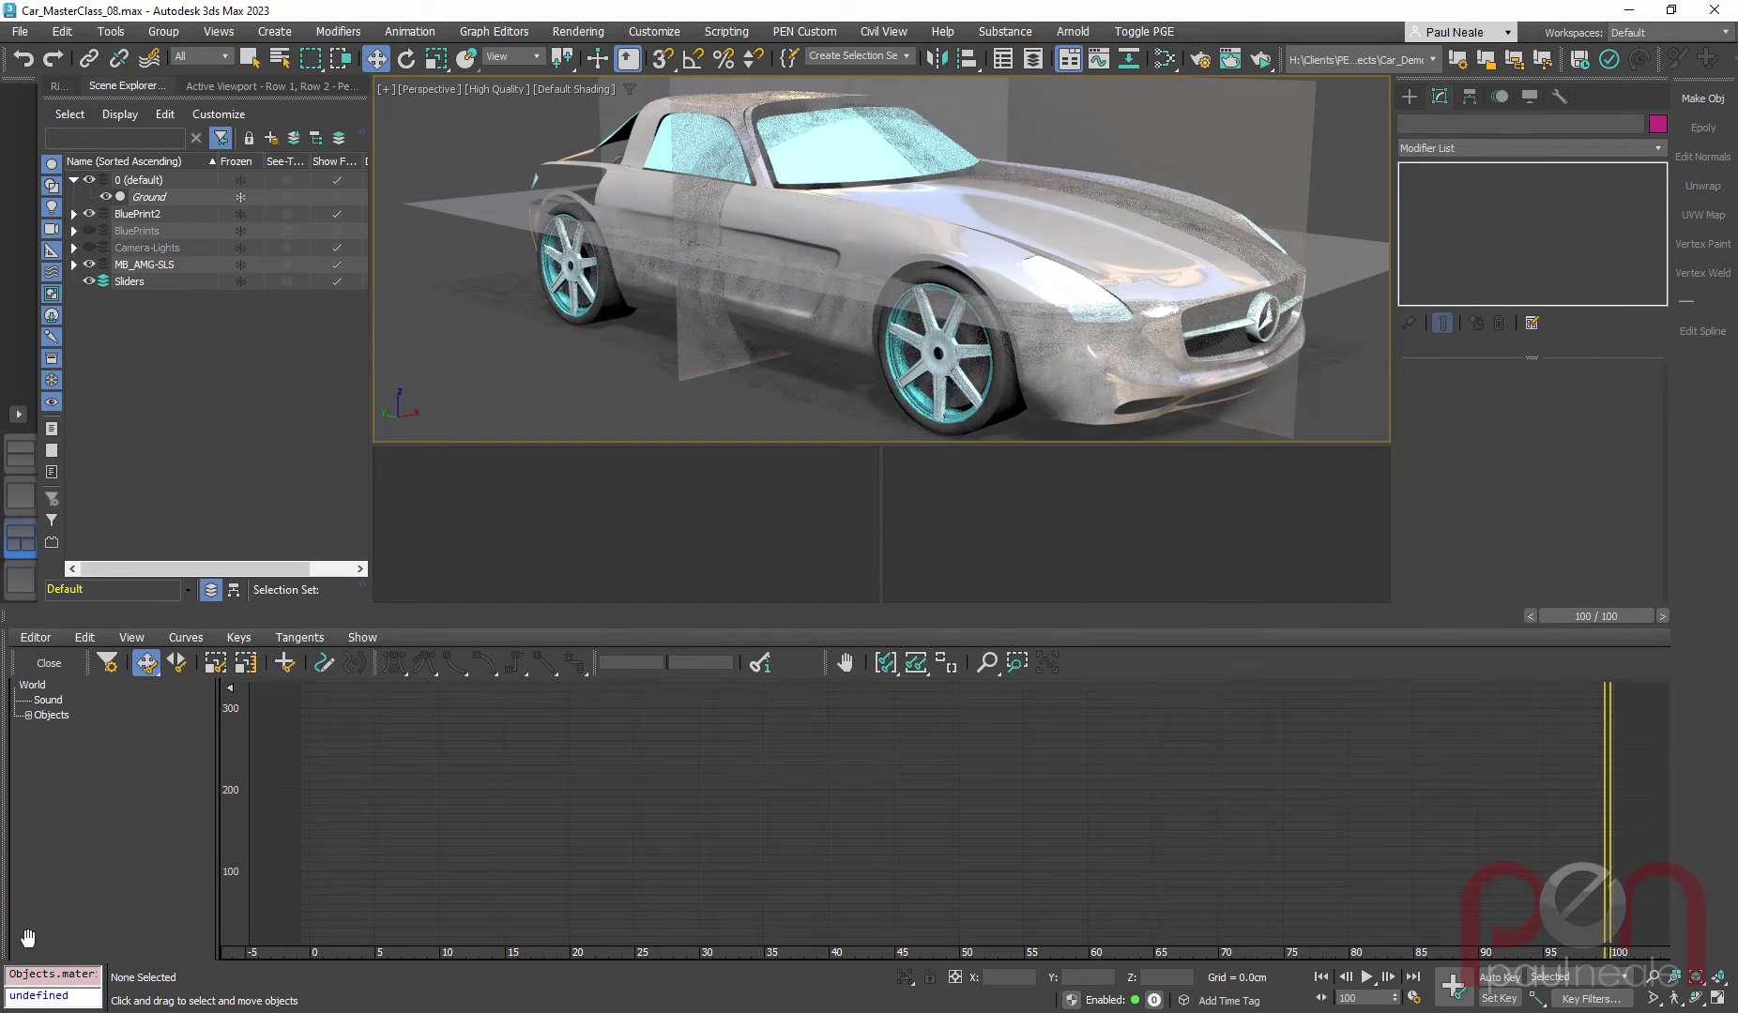
left_click(45, 671)
scroll(1201, 552, "down", 3)
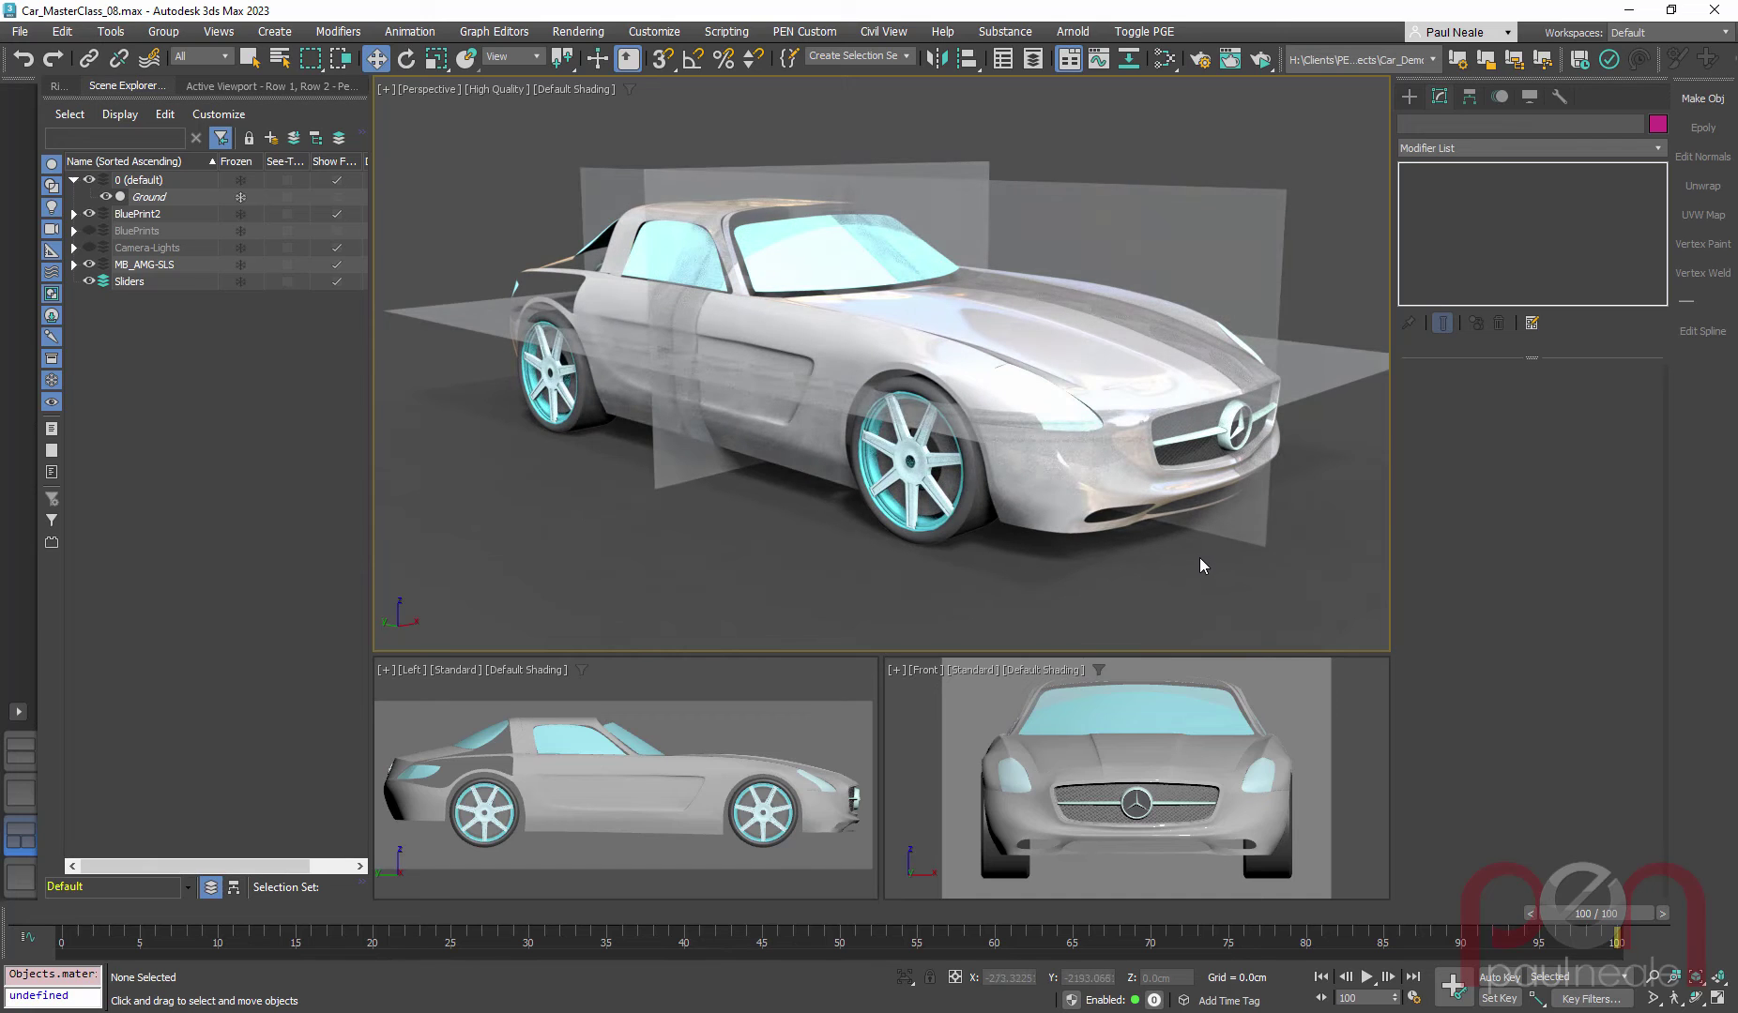
Step: Animate the HDRI Environment map with Auto Key, setting its Rotation to 360 at frame 100, and turn Auto Key off
key("n")
key("m")
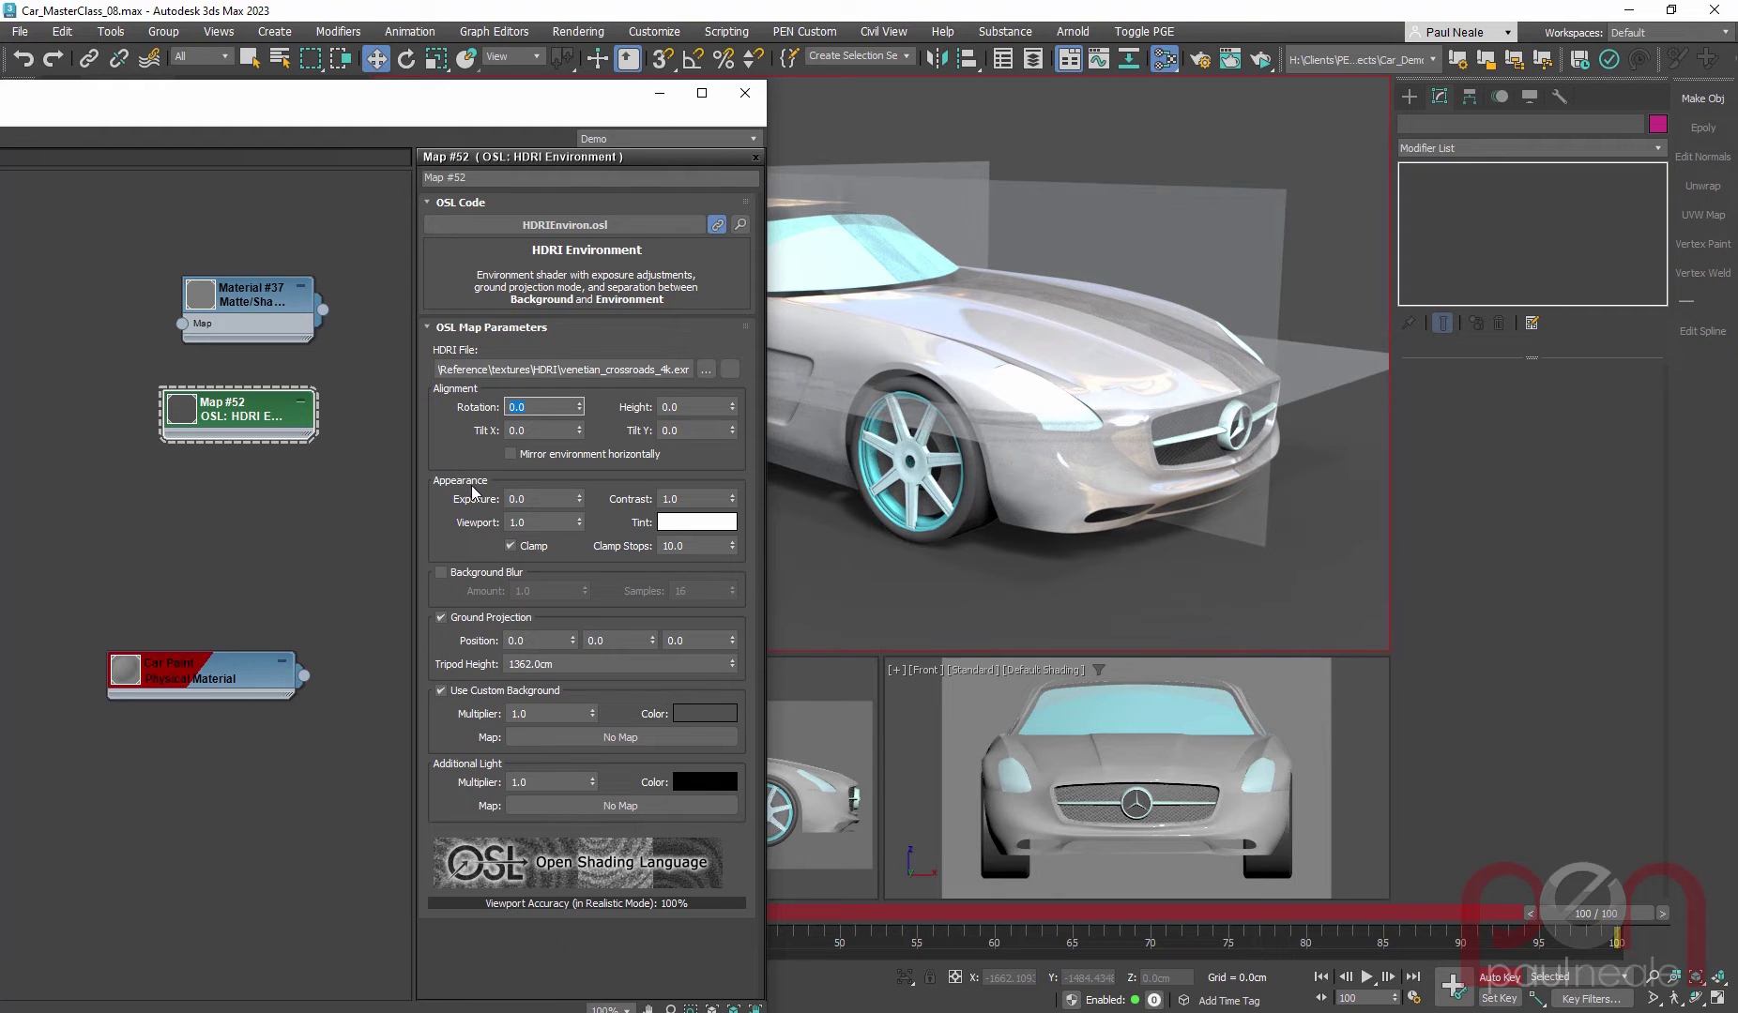
type("60")
key("Return")
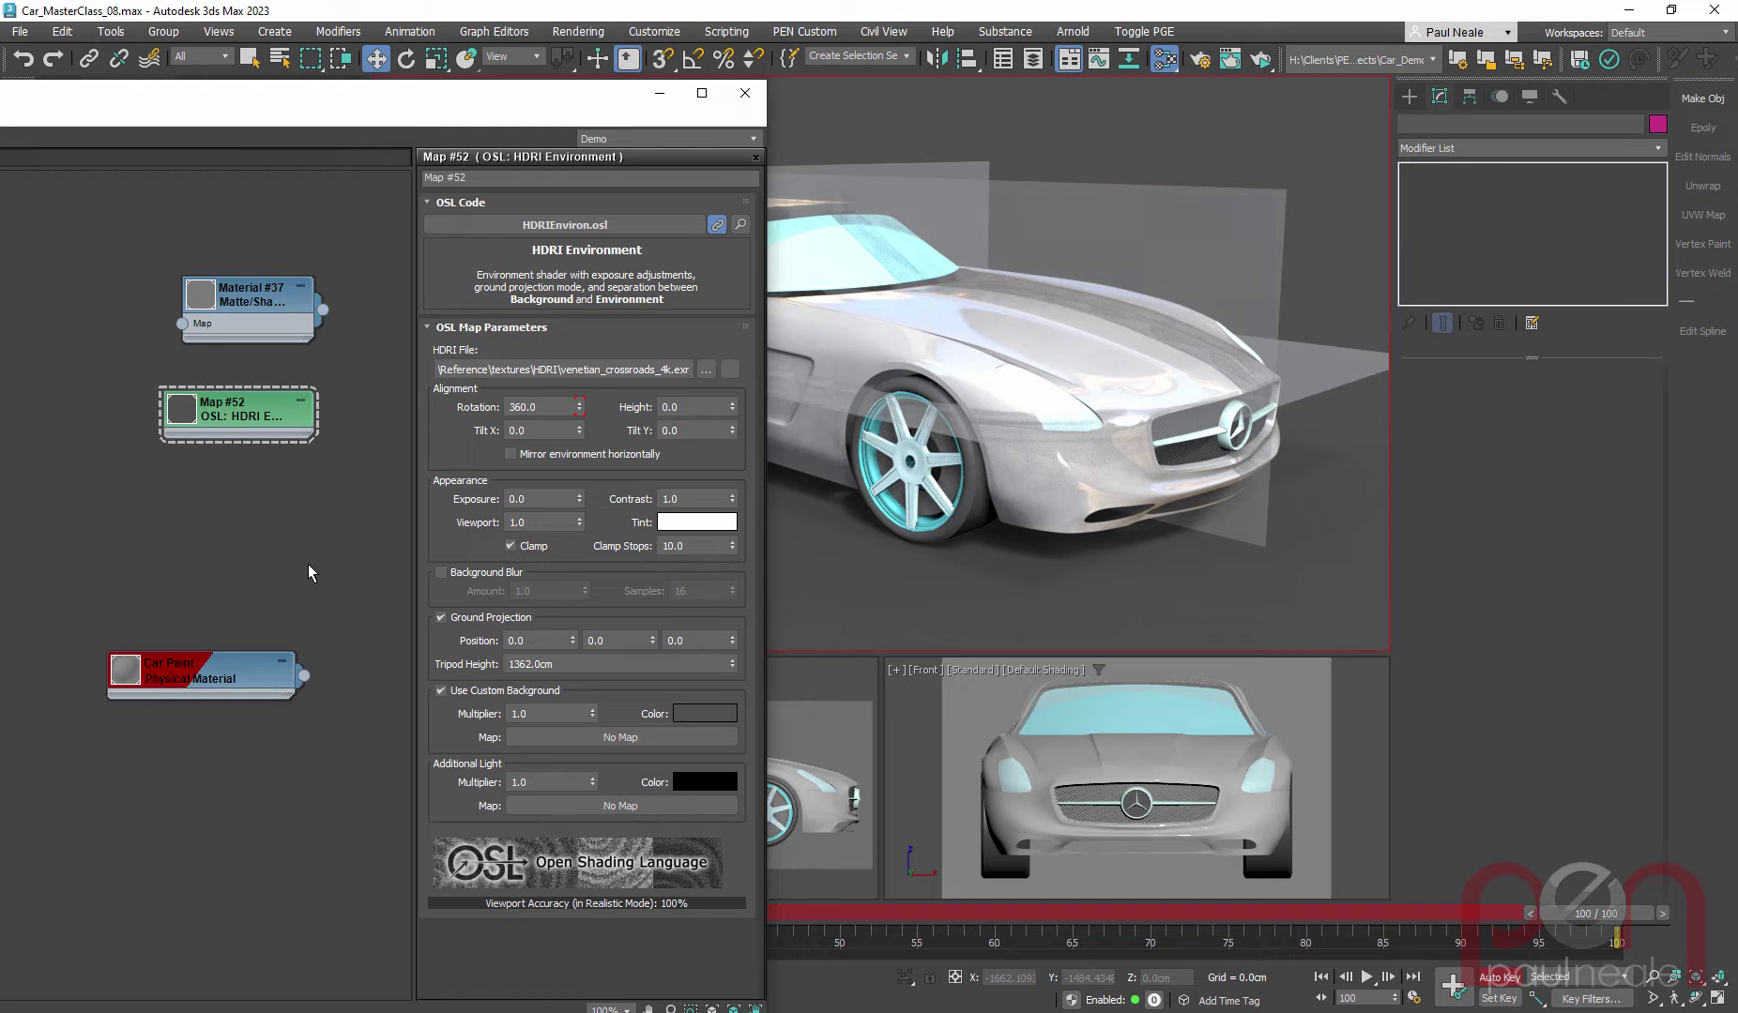
key("m")
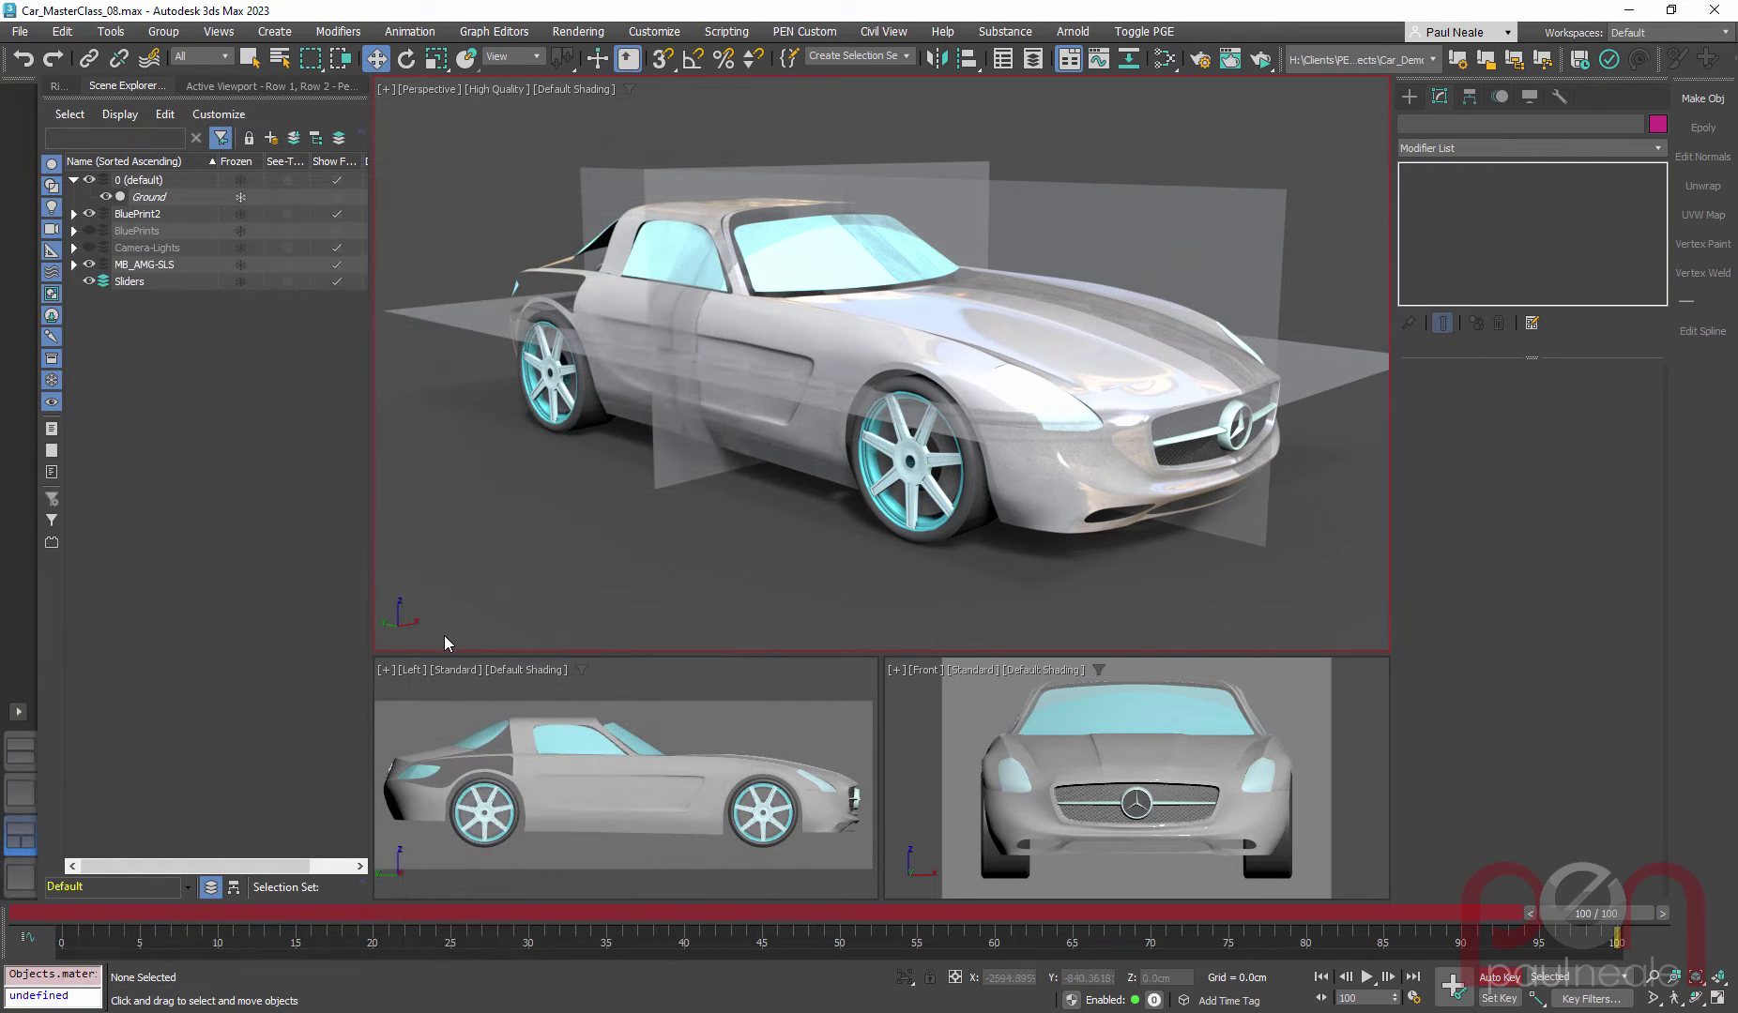
key("n")
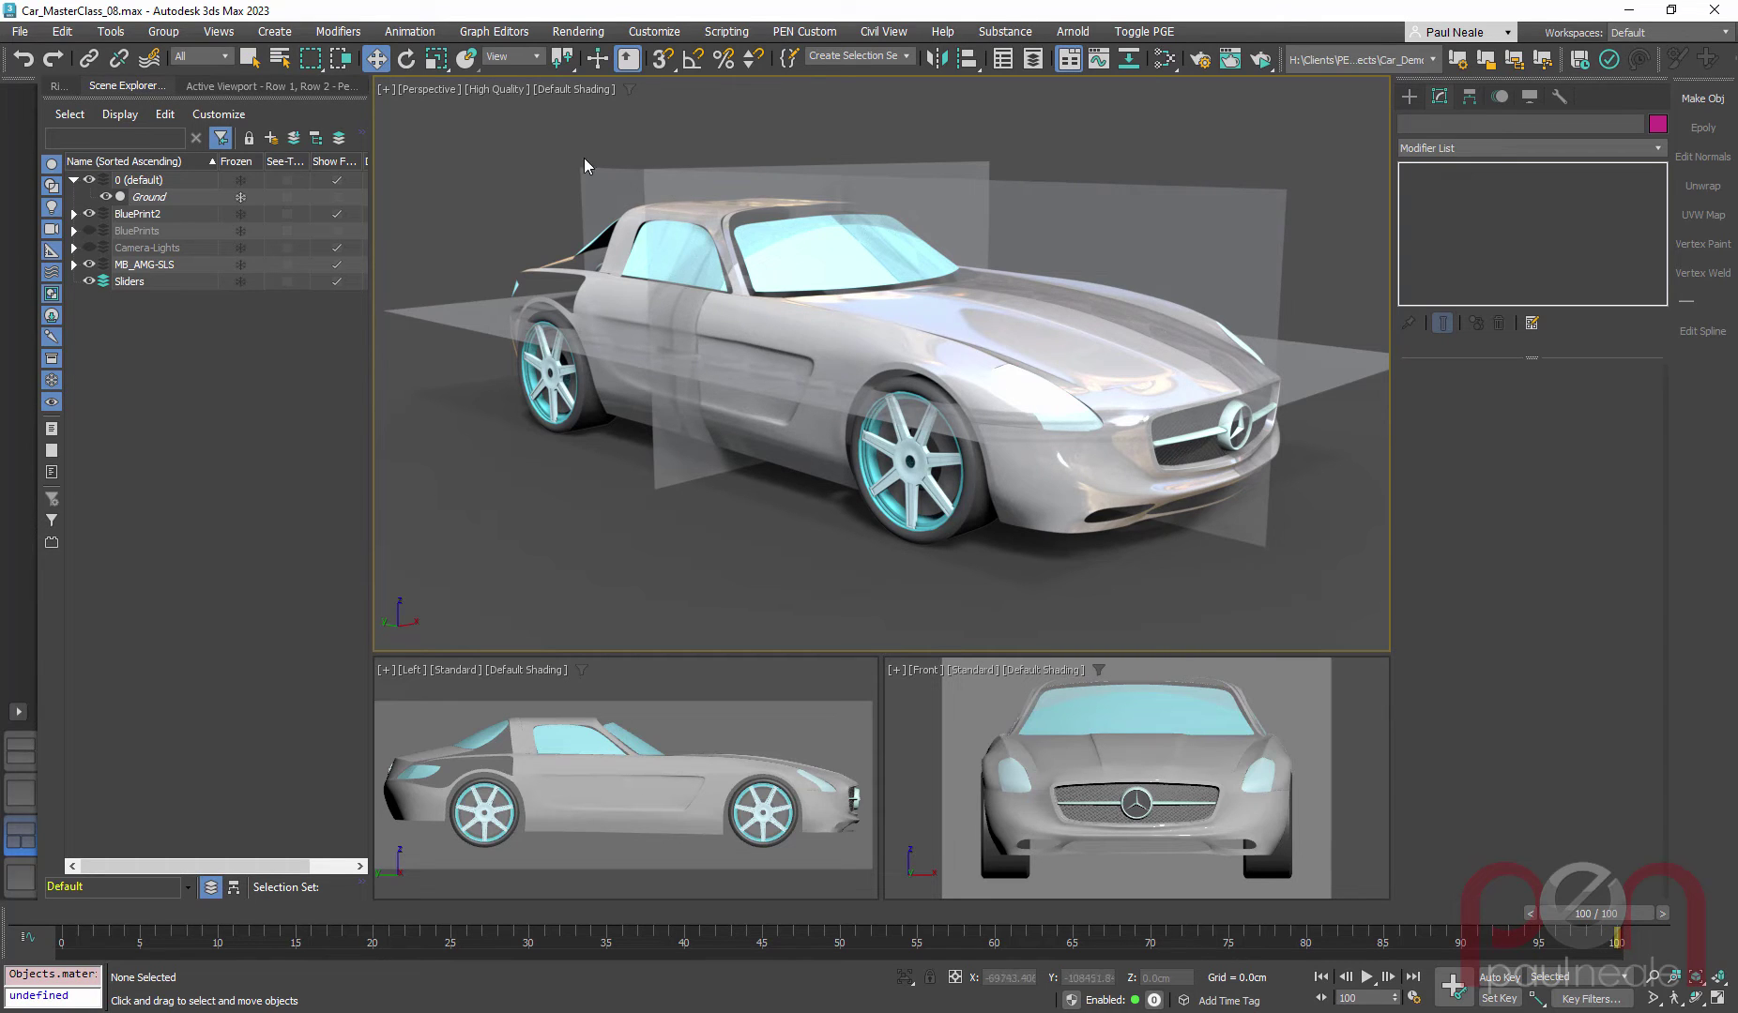
Step: Set the Perspective viewport's background to Environment Background
left_click(568, 89)
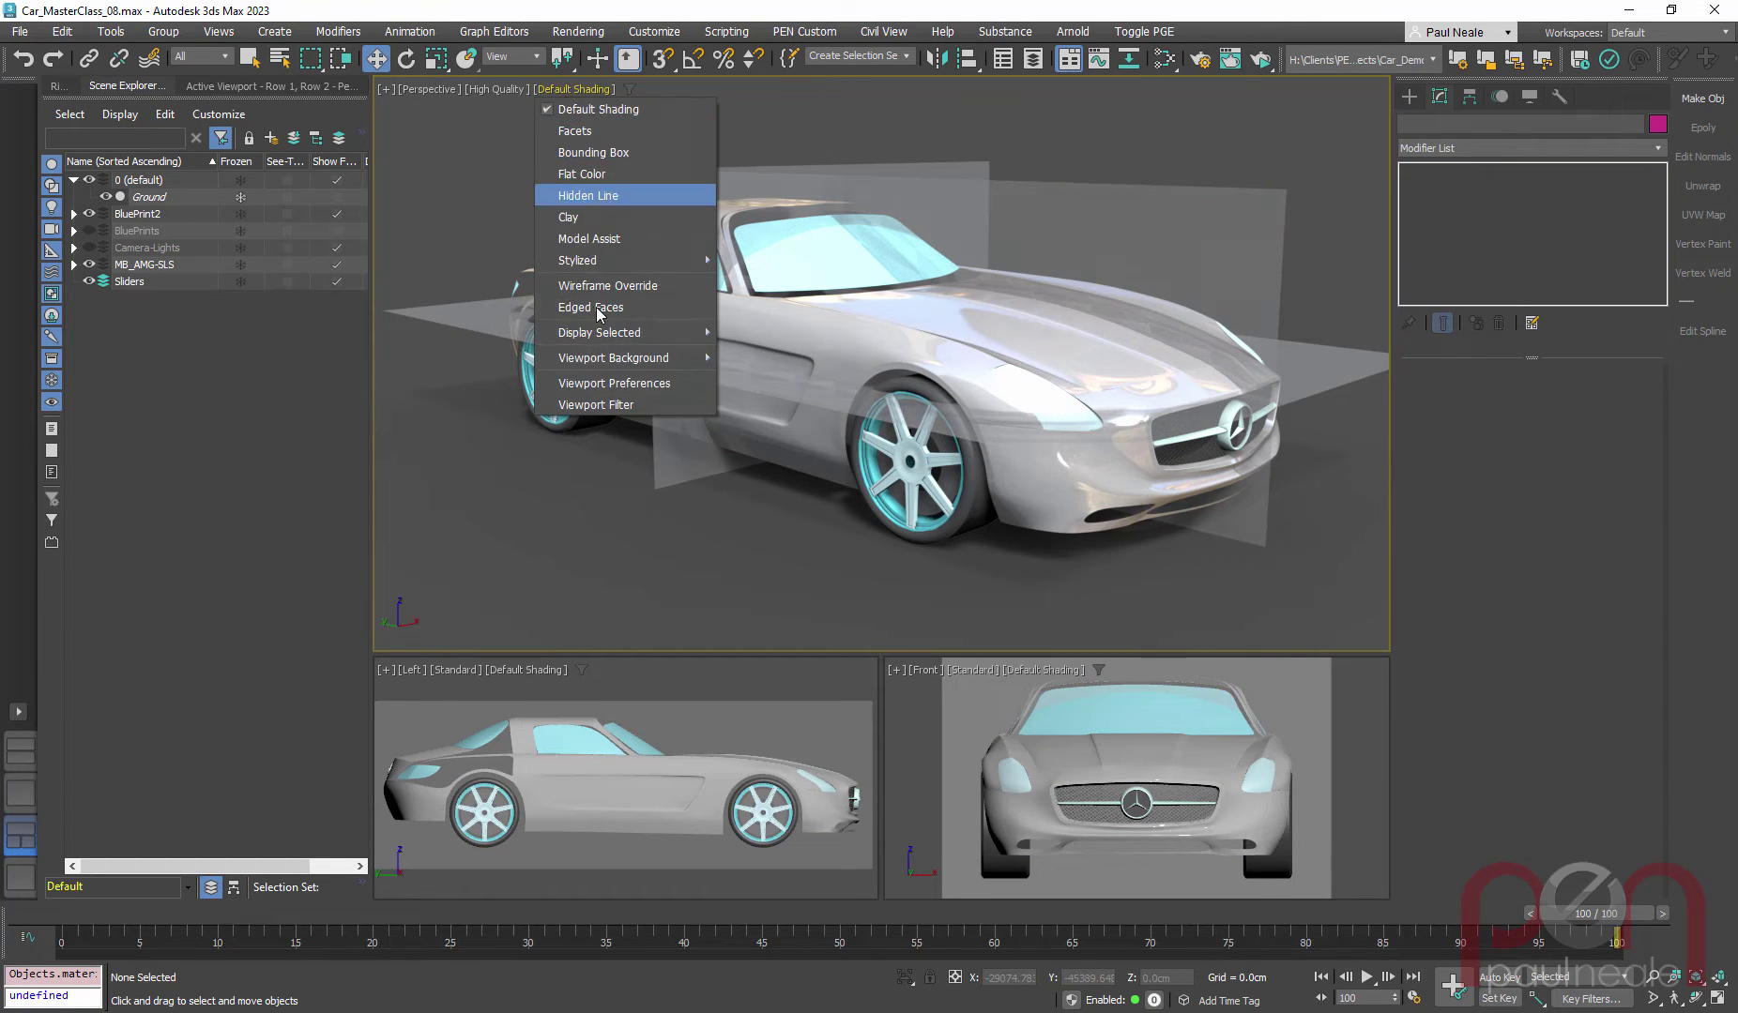
mouse_move(614, 361)
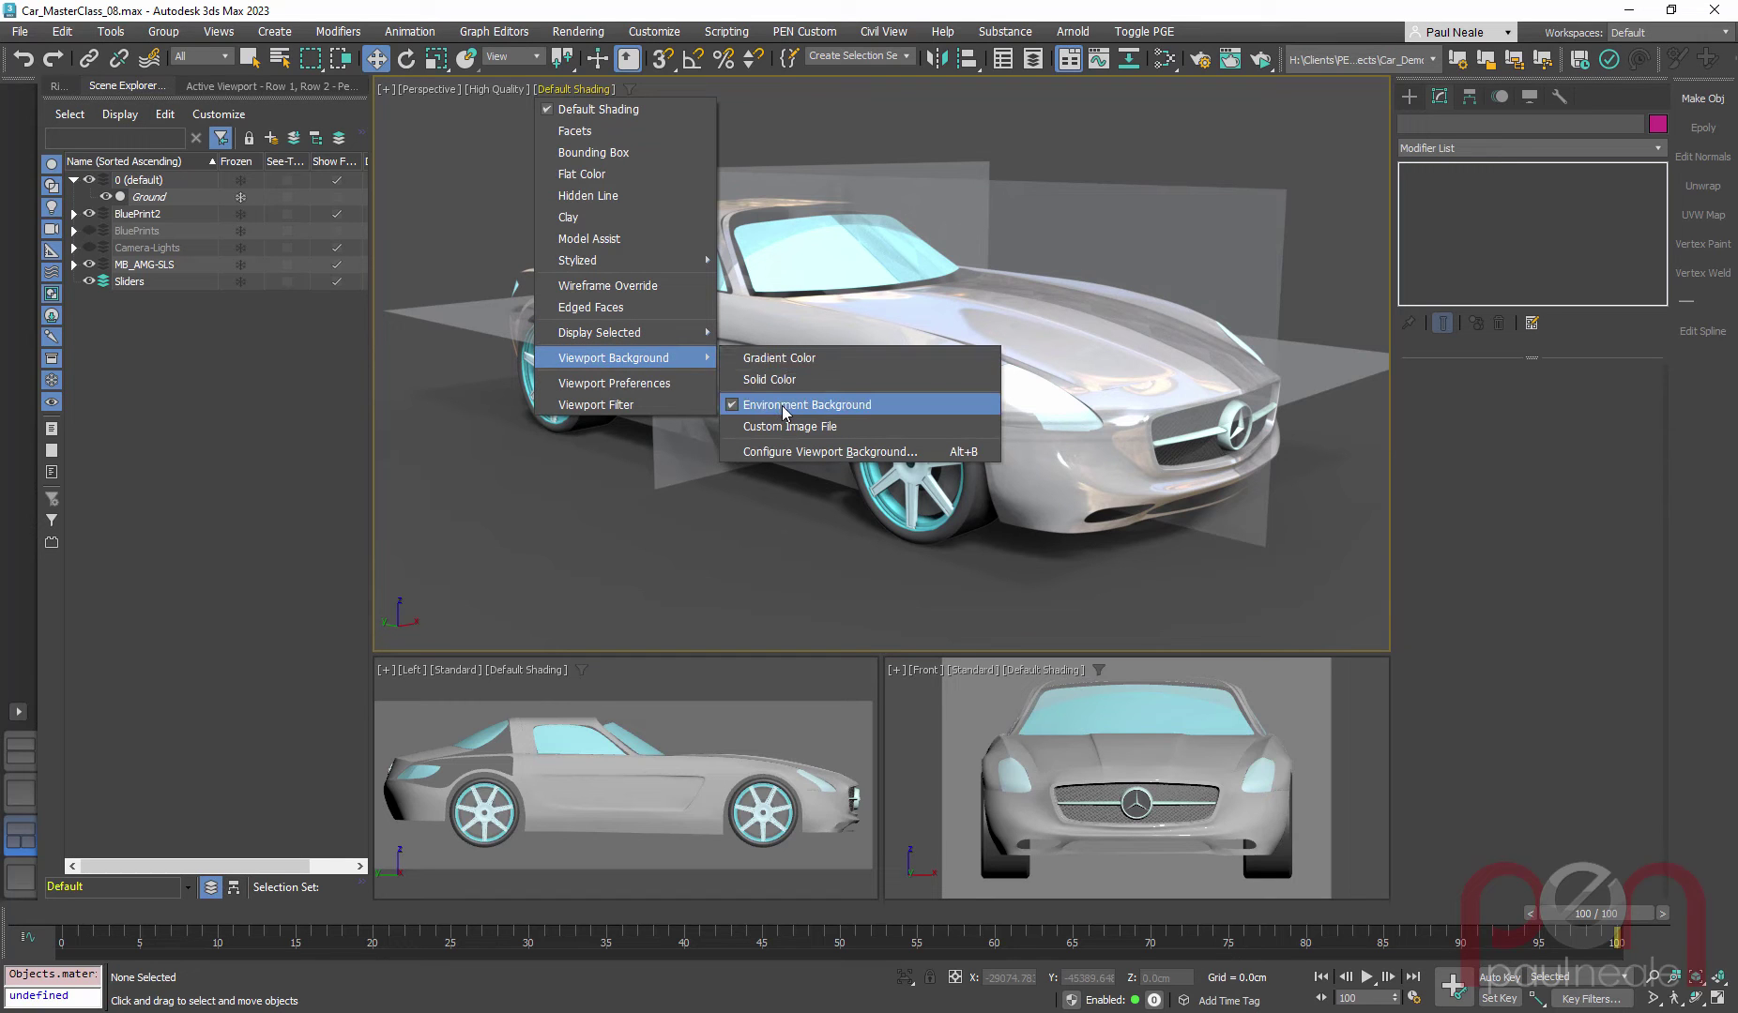
left_click(791, 406)
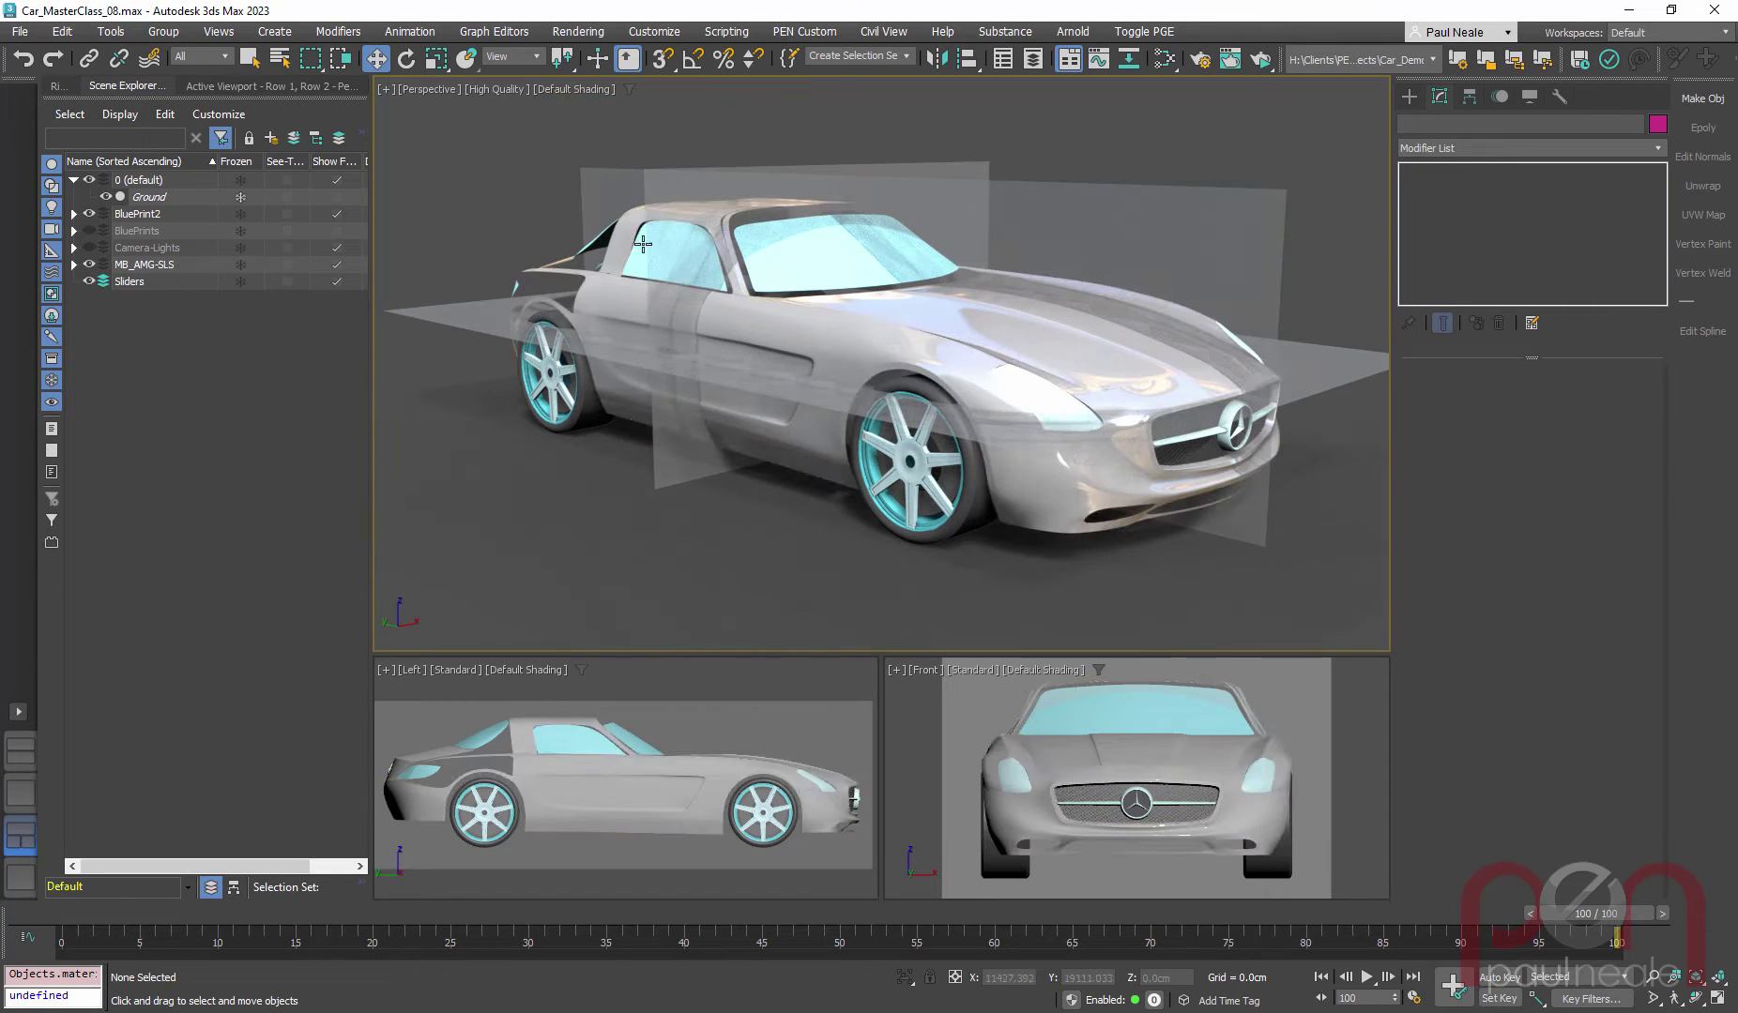
Step: Turn off Use Custom Background on the HDRI Environment map and close the material editor
key("m")
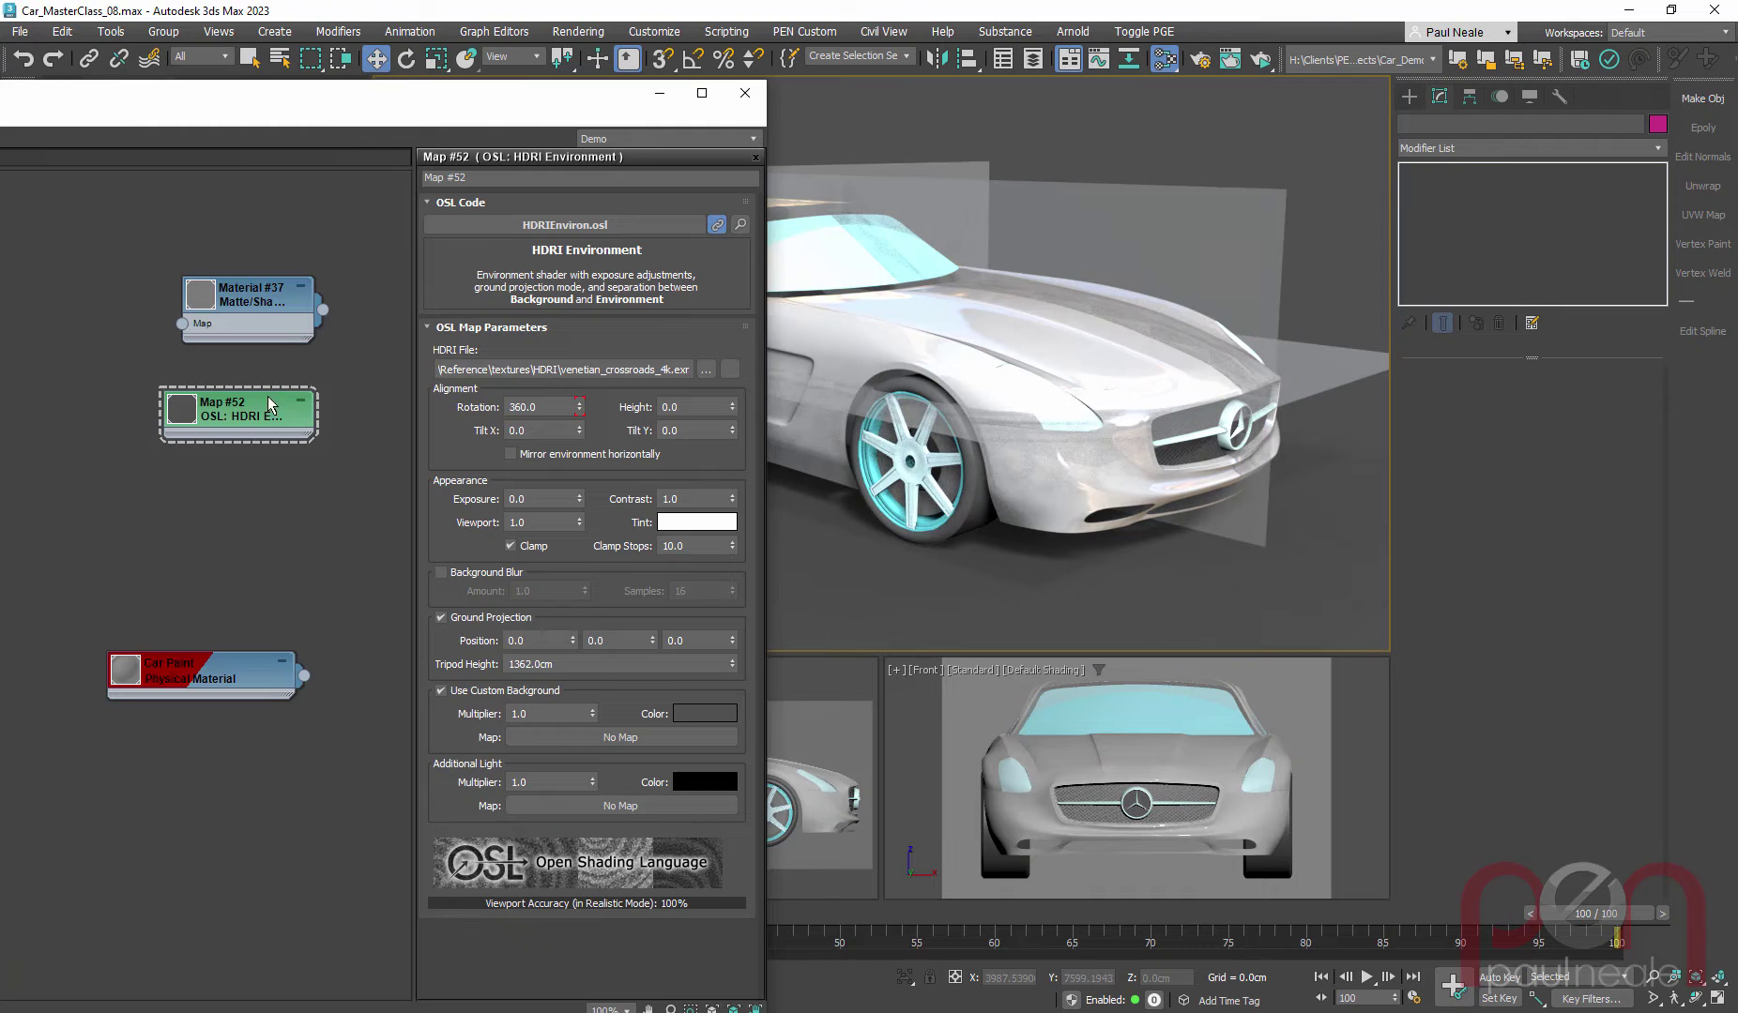
left_click(262, 423)
left_click(449, 693)
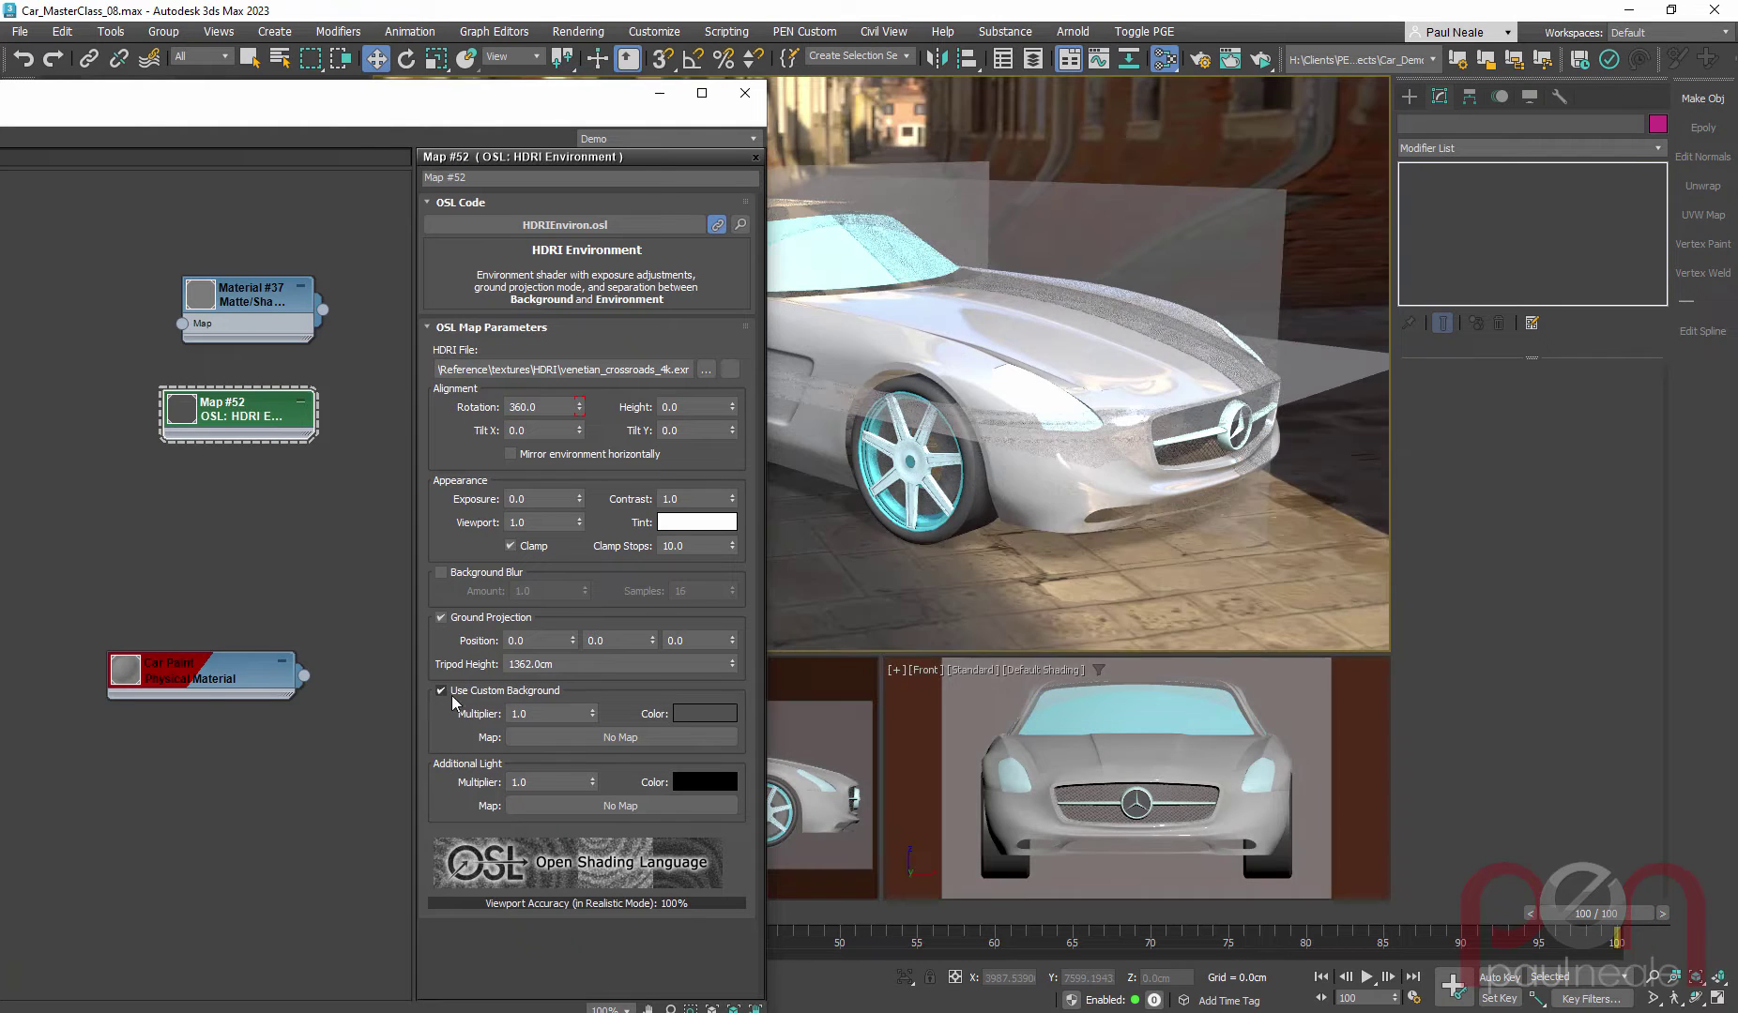
key("m")
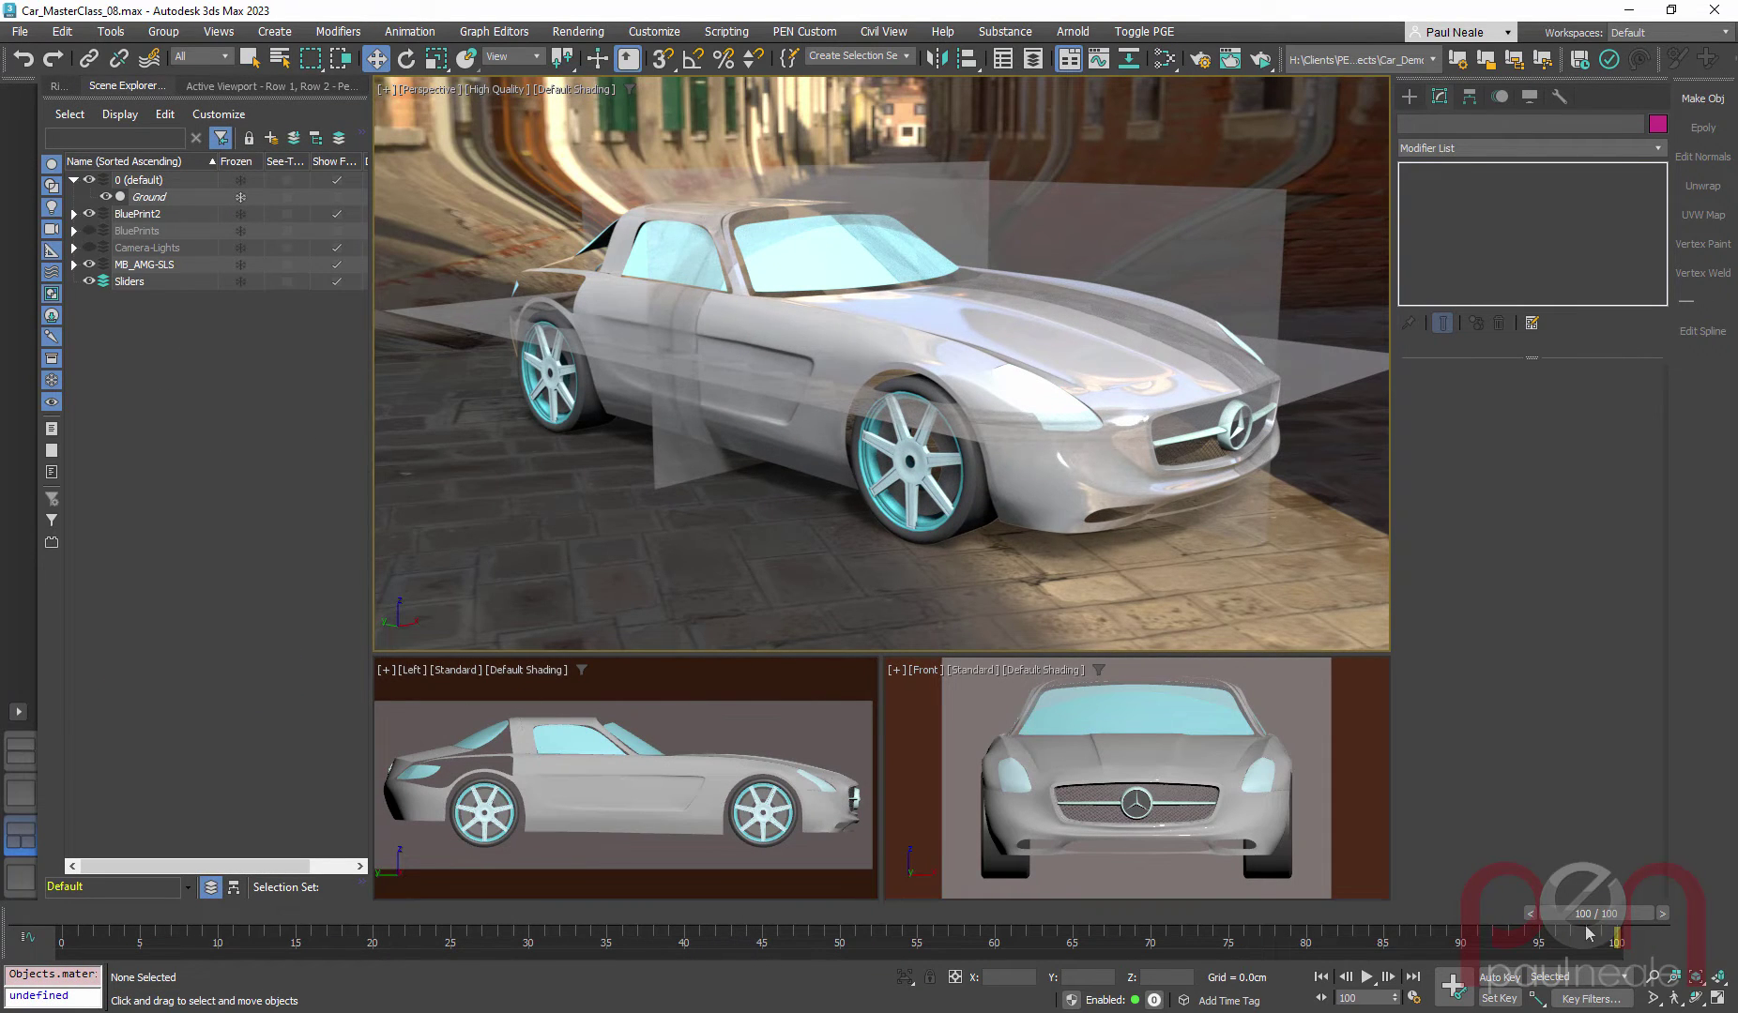
Step: Scrub the timeline back to frame 33 to preview the environment rotating around the car
left_click_drag(1595, 914, 1164, 892)
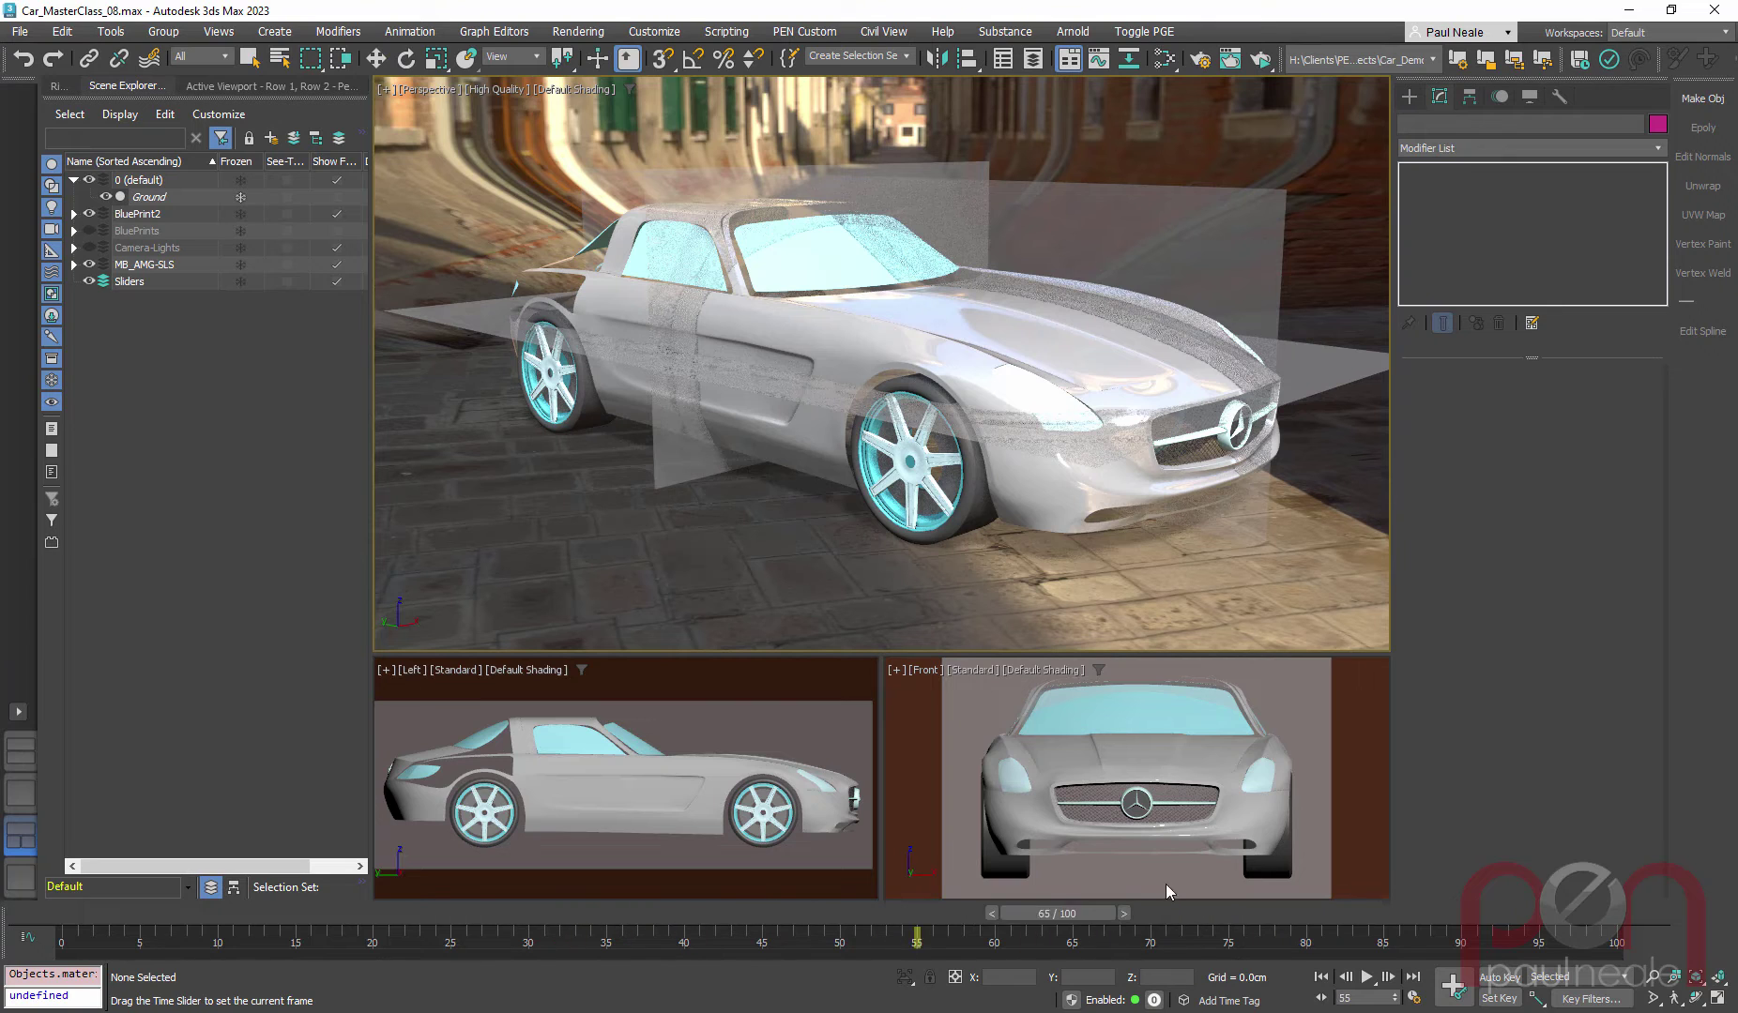
left_click_drag(933, 884, 537, 914)
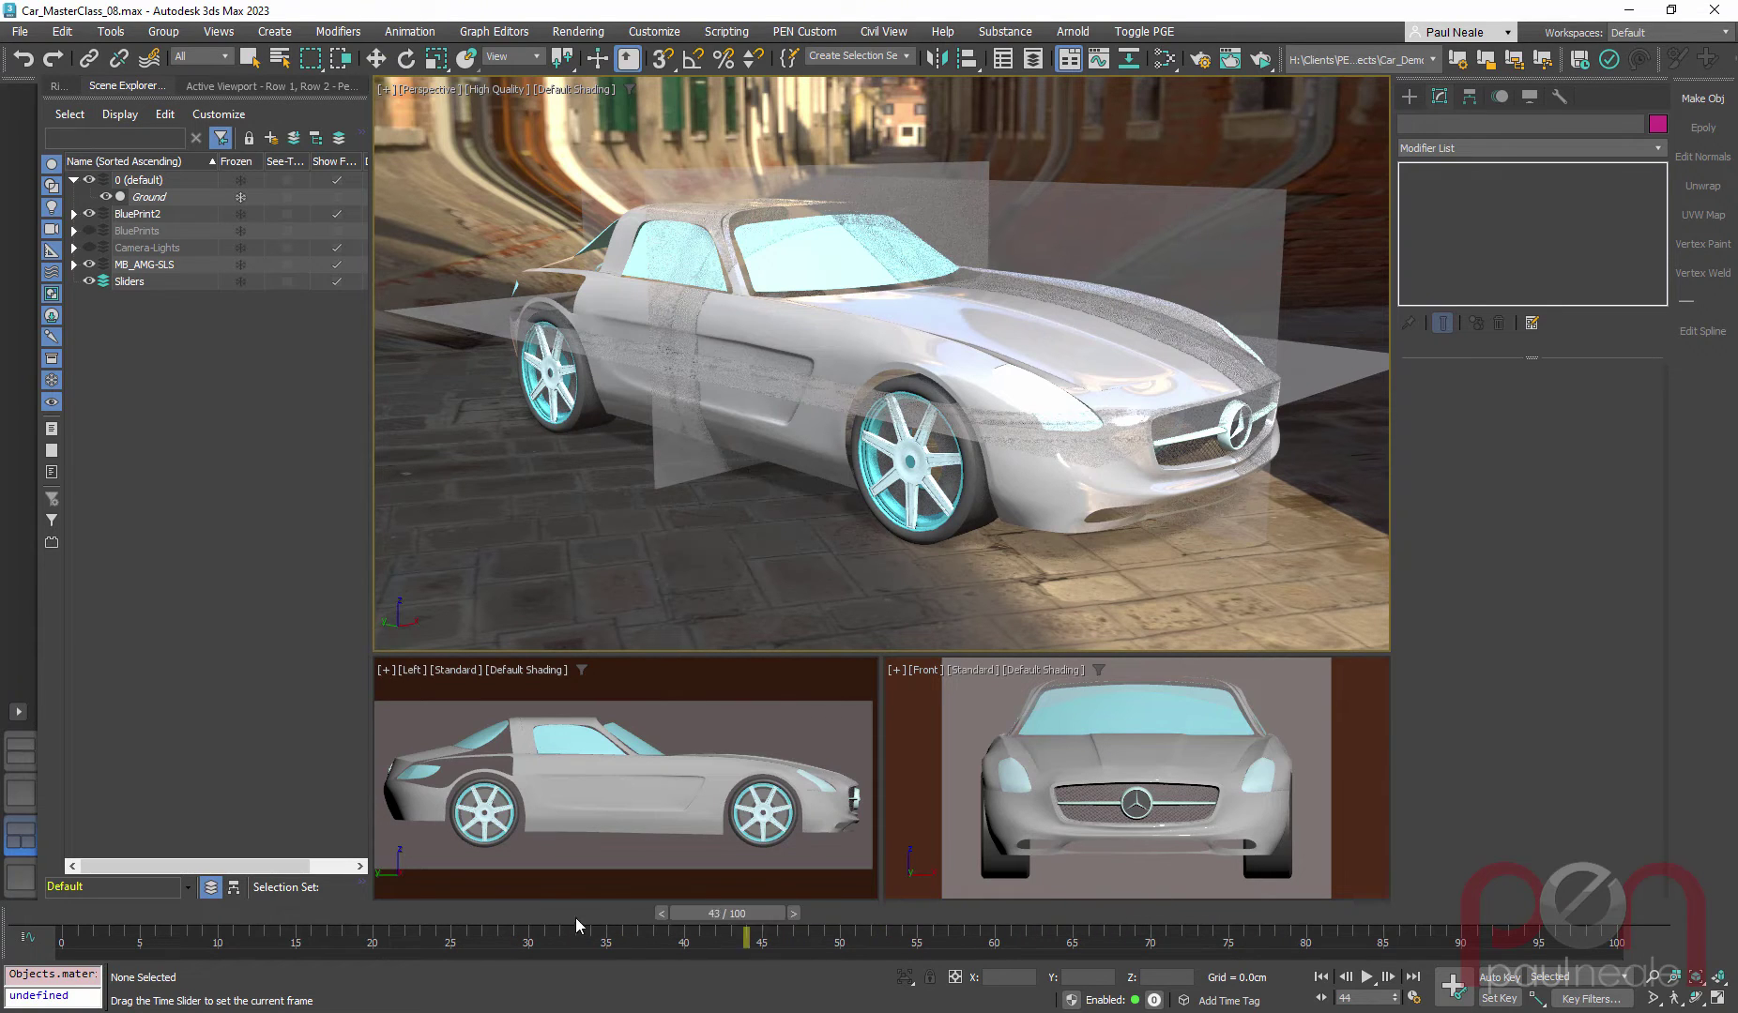
left_click(575, 917)
key("w")
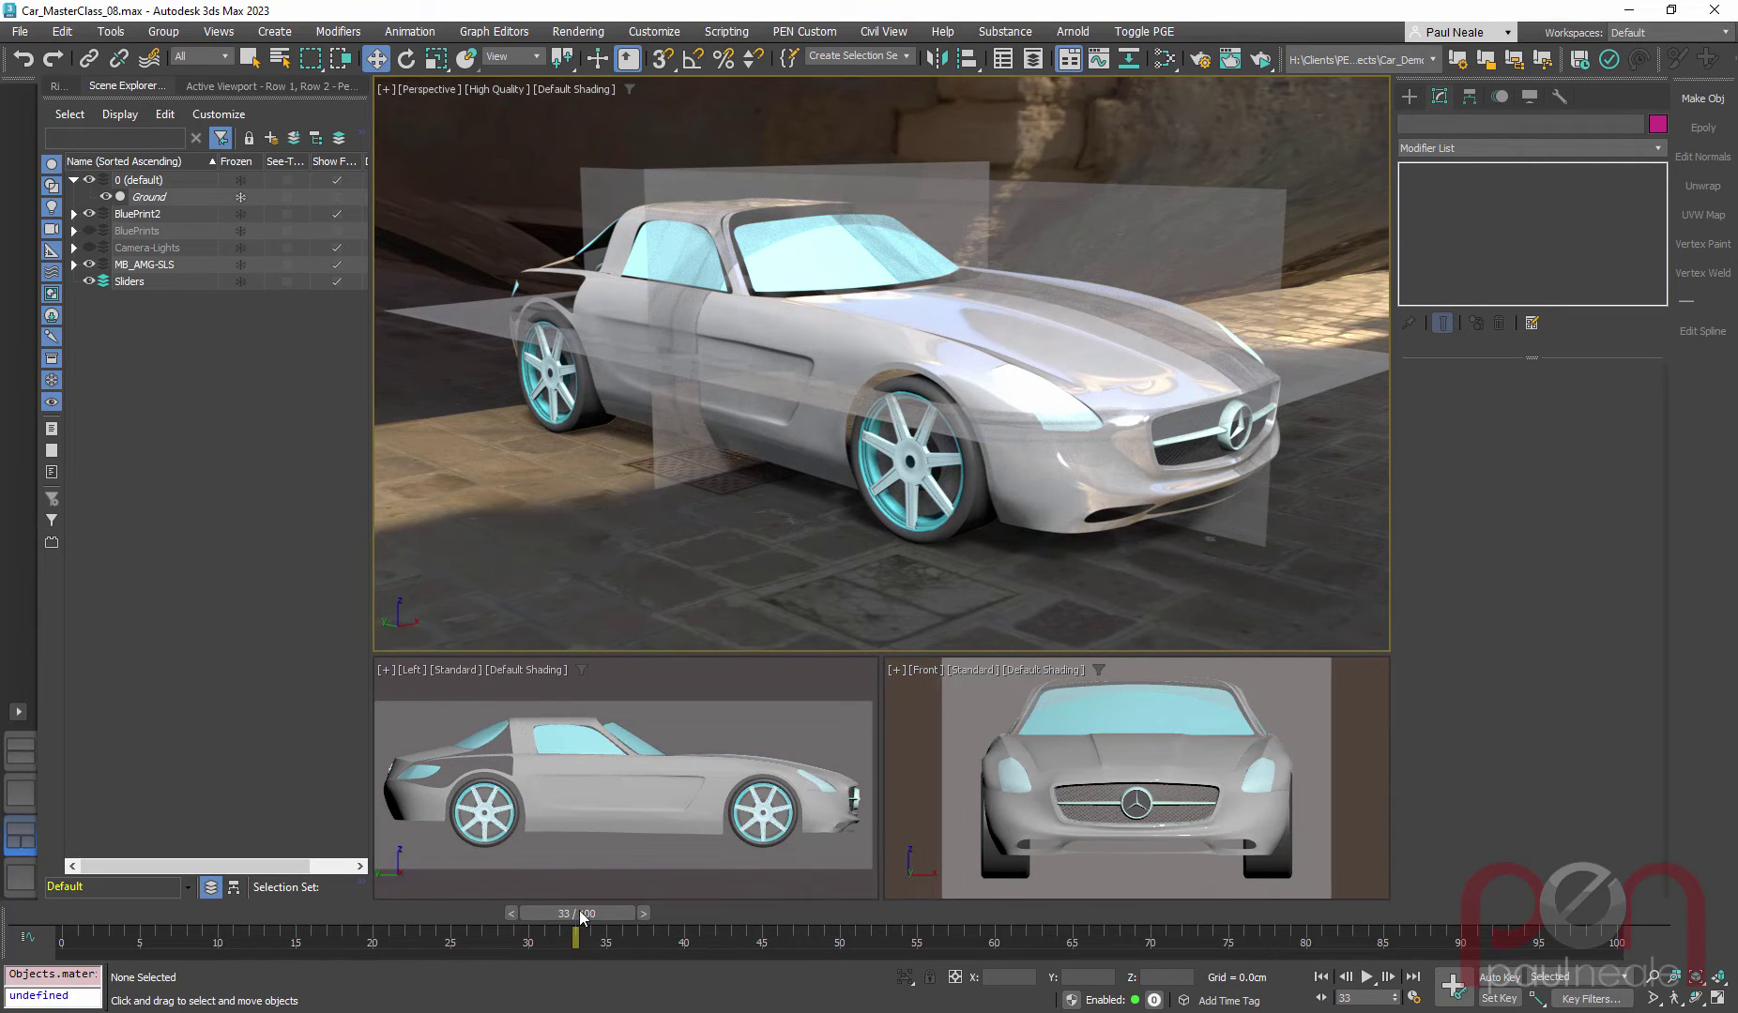
Step: Return the timeline to frame 0 and play the animation of the environment rotating around the car
left_click_drag(580, 917, 75, 915)
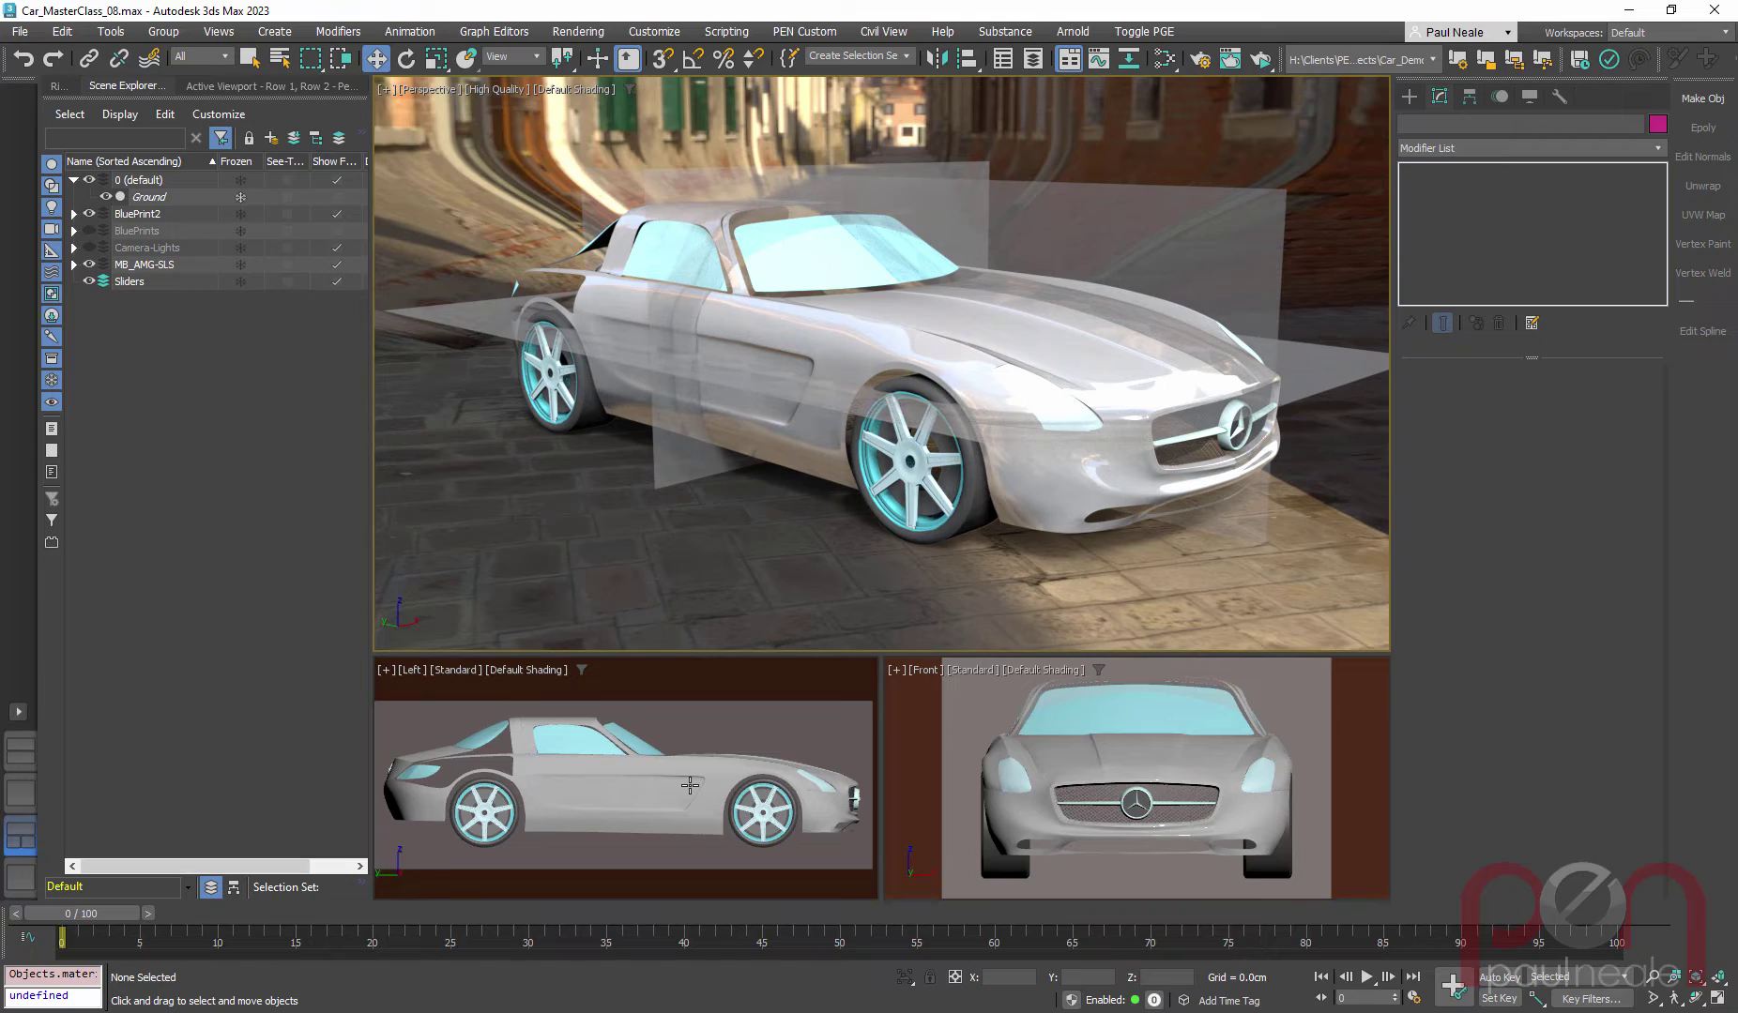
key("/")
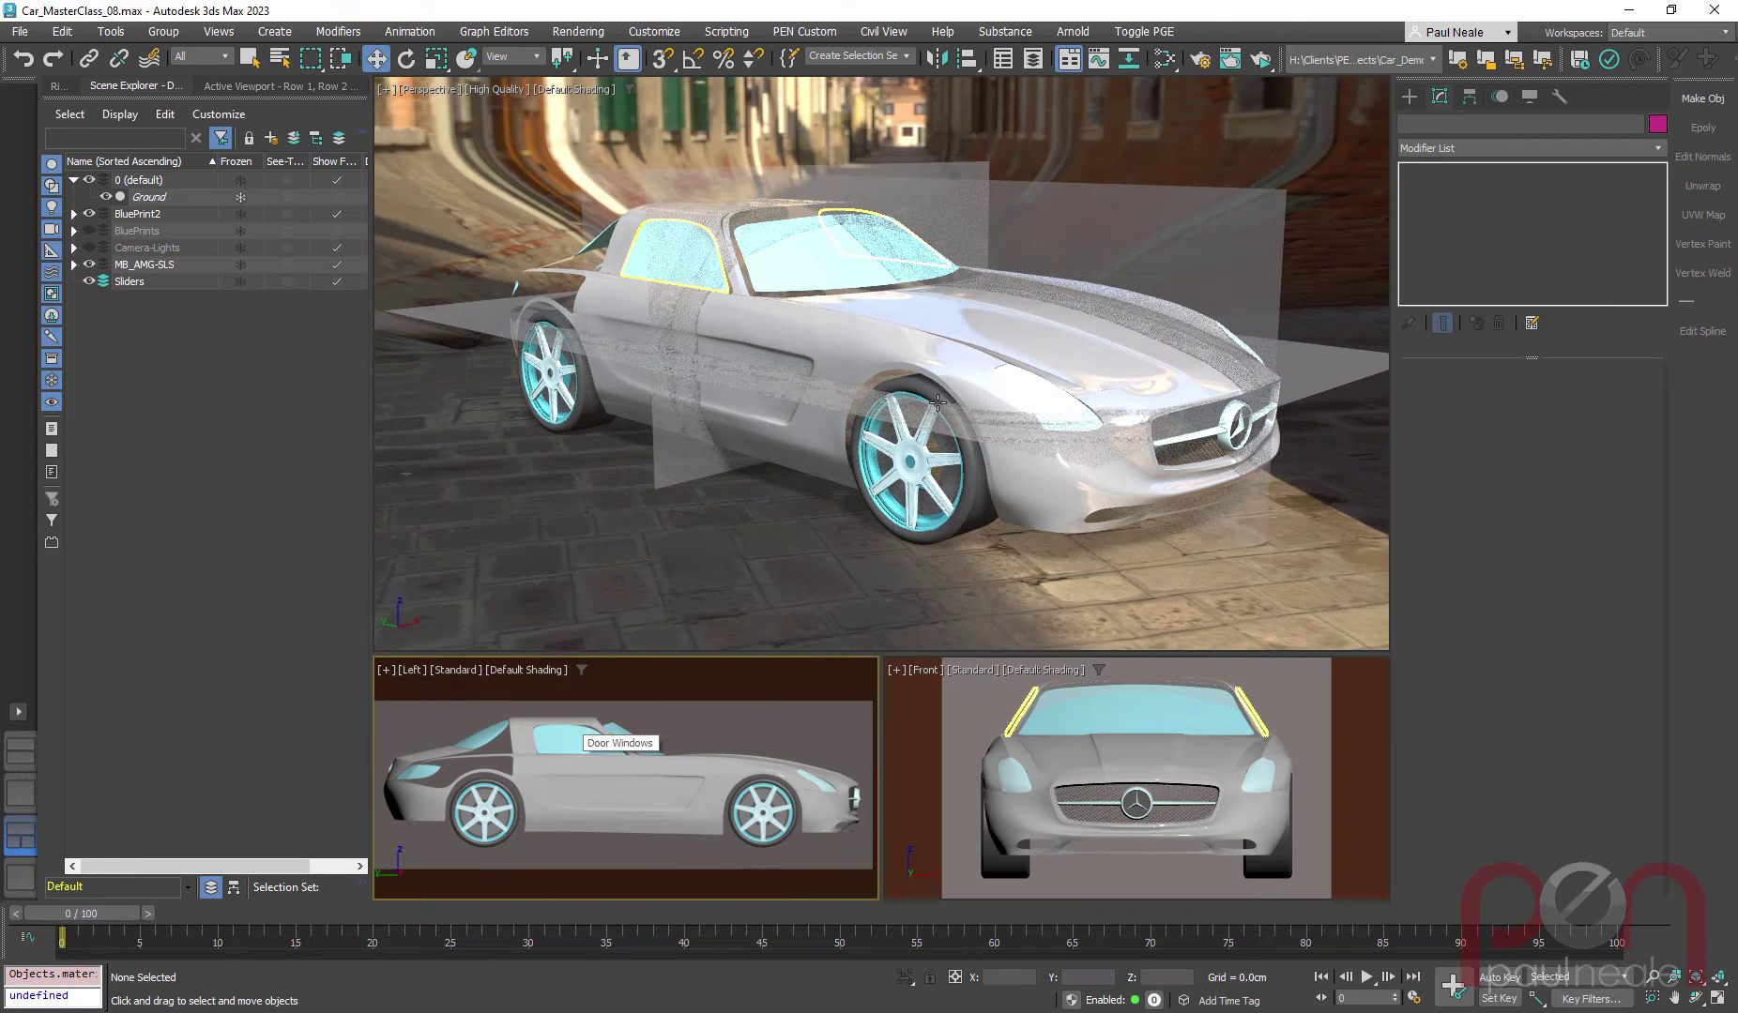
Step: Enable the Perspective viewport's filter with Show Renderable Only to hide the blueprint planes around the car
scroll(944, 391, "up", 2)
middle_click_drag(946, 390, 931, 399, "alt")
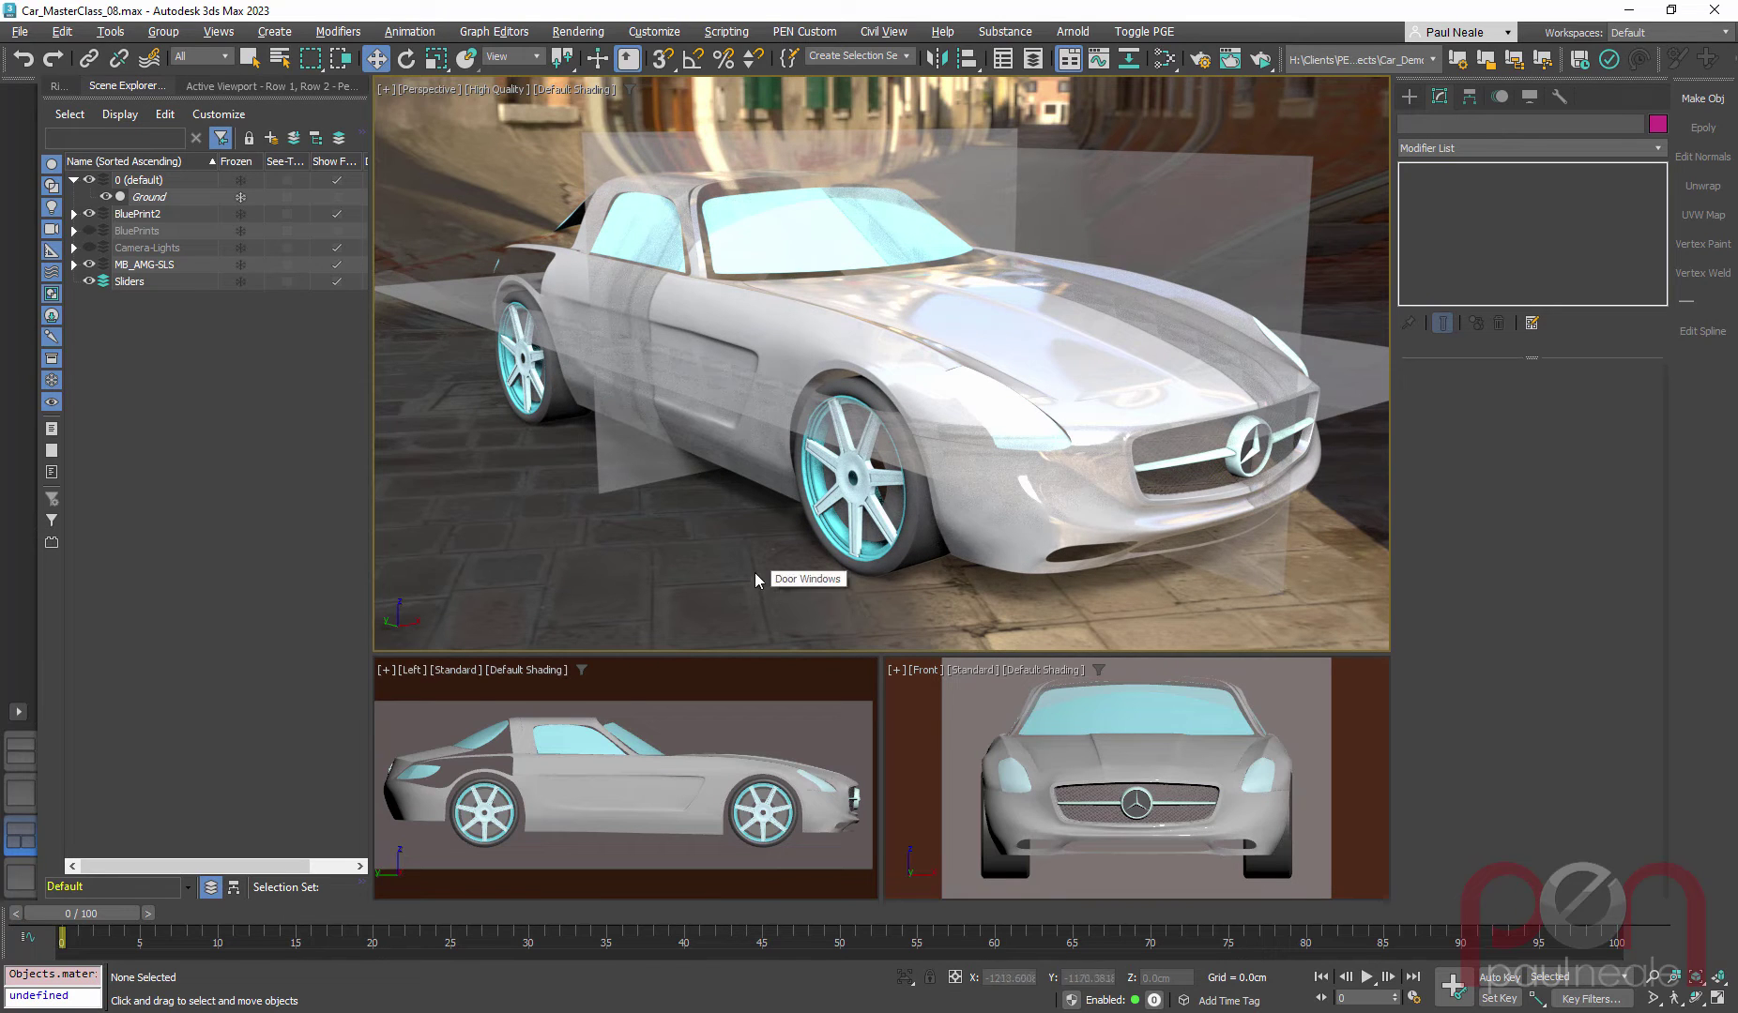
left_click(632, 91)
middle_click_drag(981, 458, 997, 445, "alt")
middle_click_drag(737, 511, 953, 531, "alt")
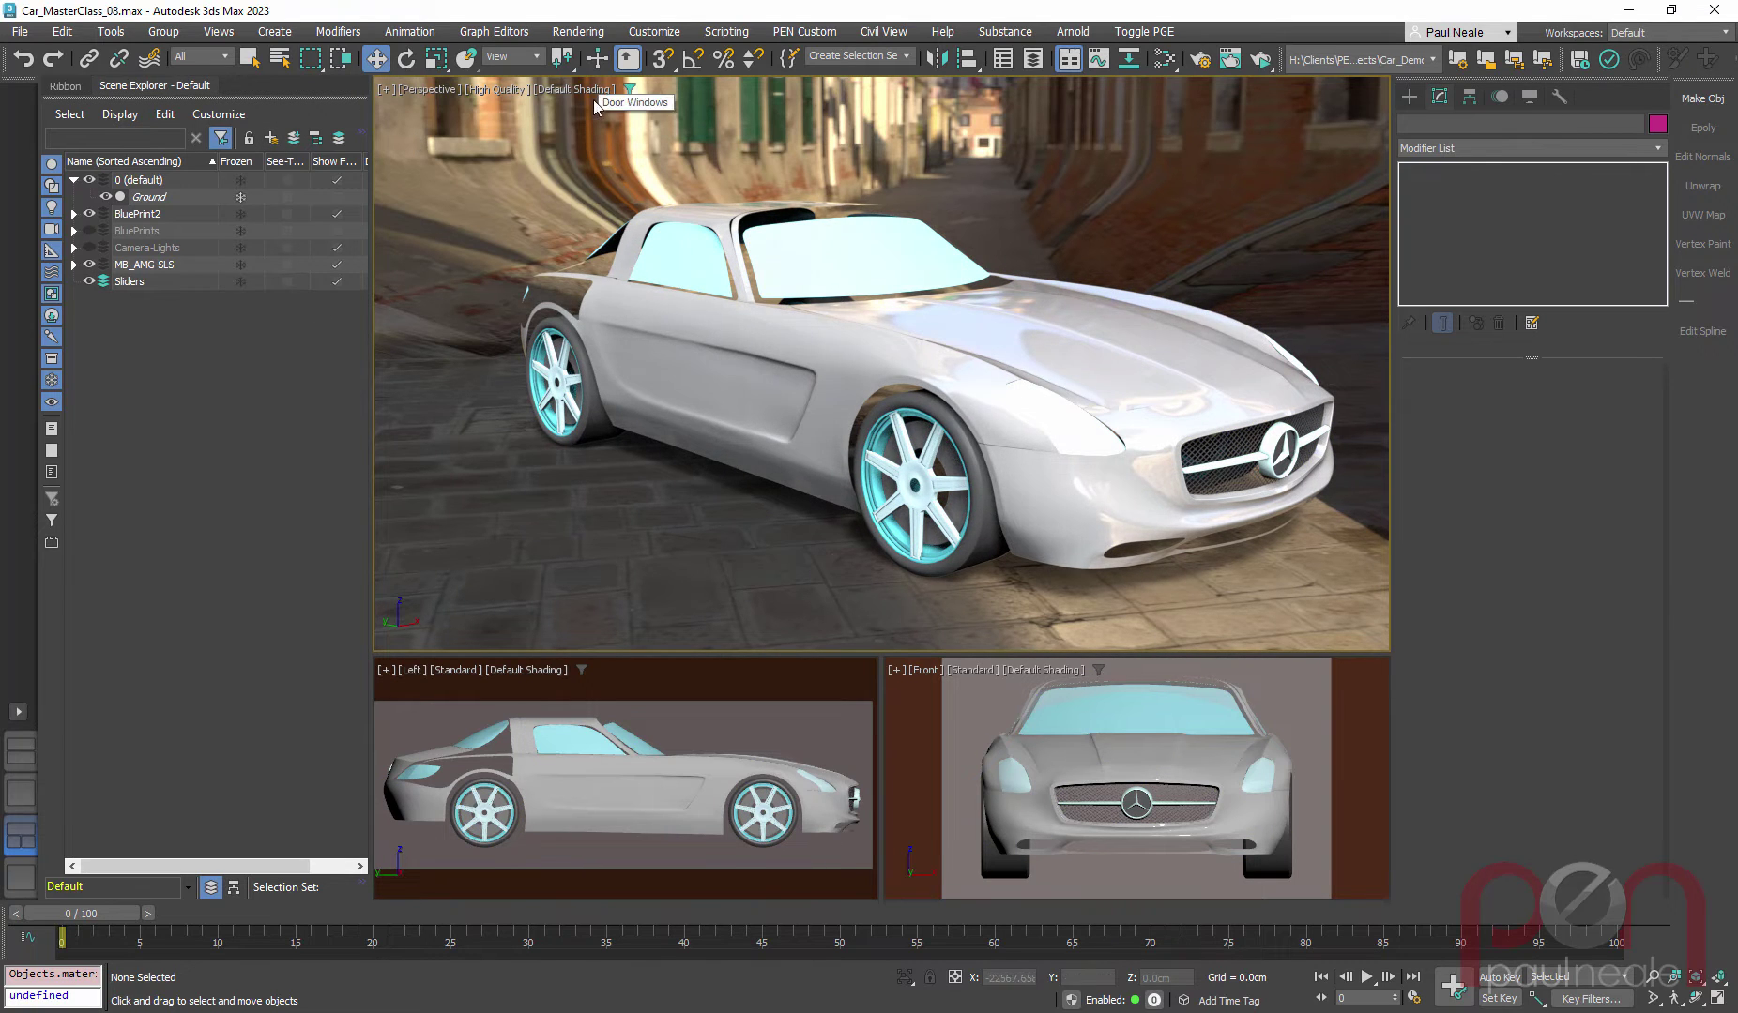
left_click(630, 89)
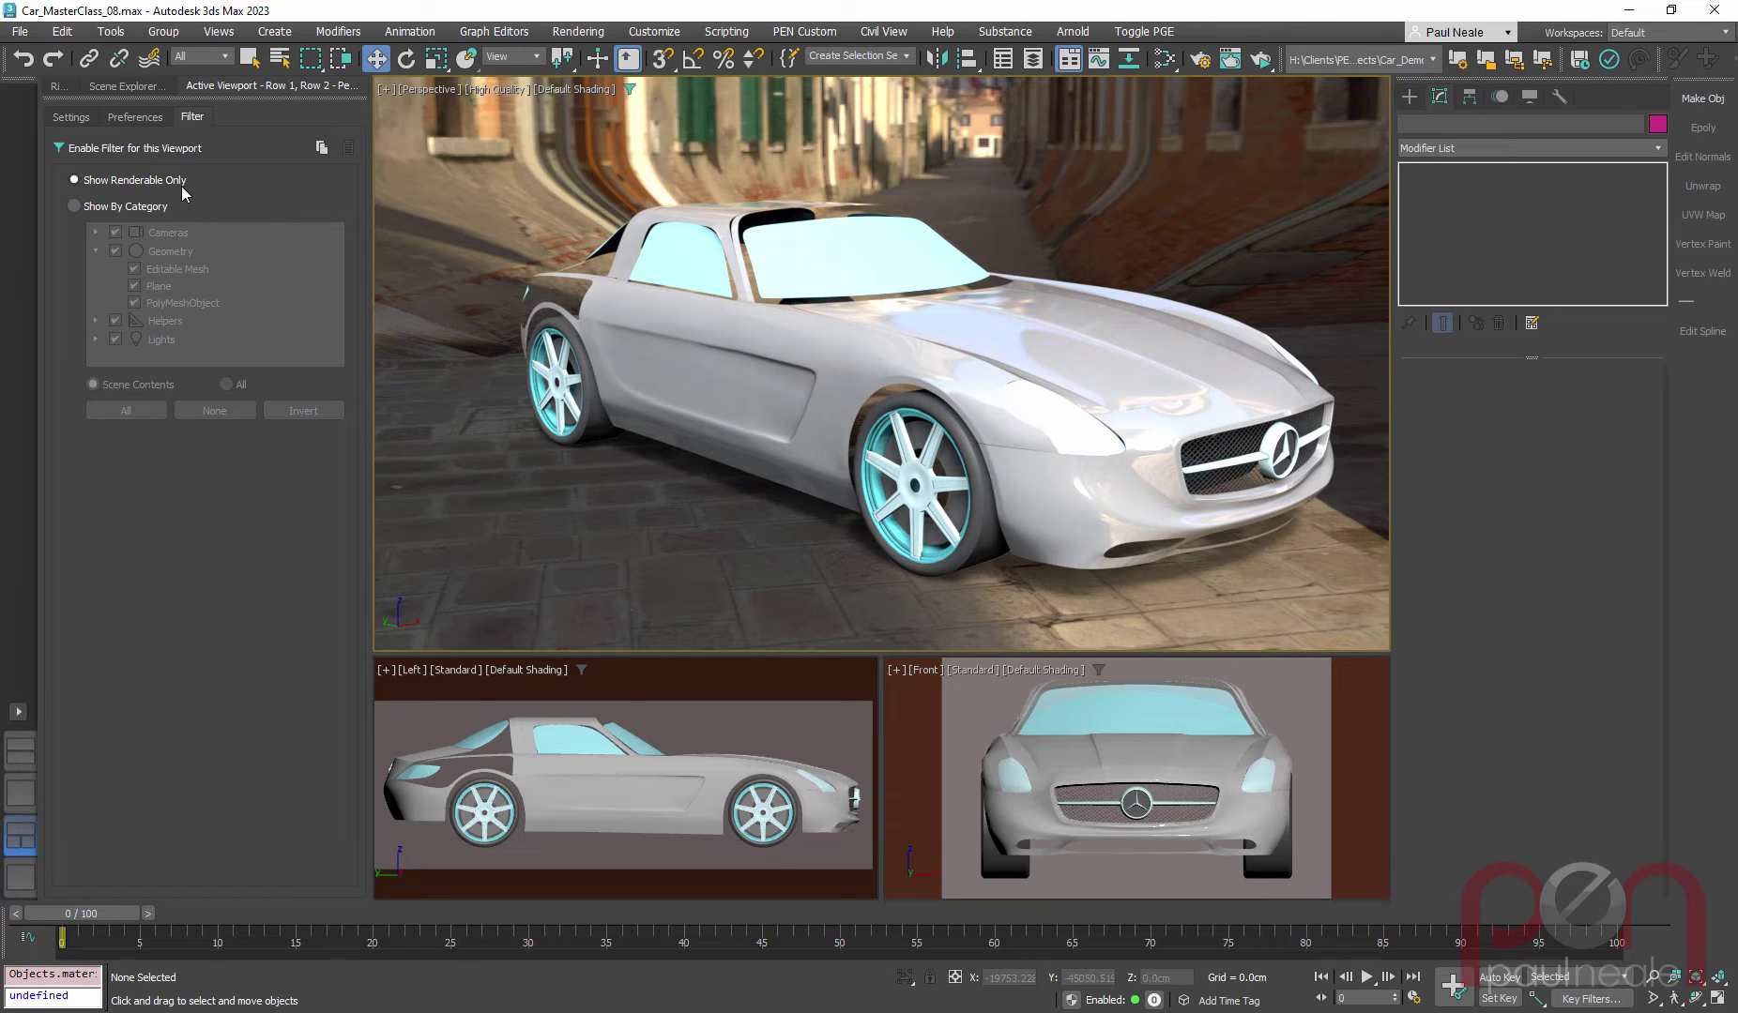
Step: Open the Car Paint physical material in the Slate Material Editor and set its Coating IOR to 4.96
key("m")
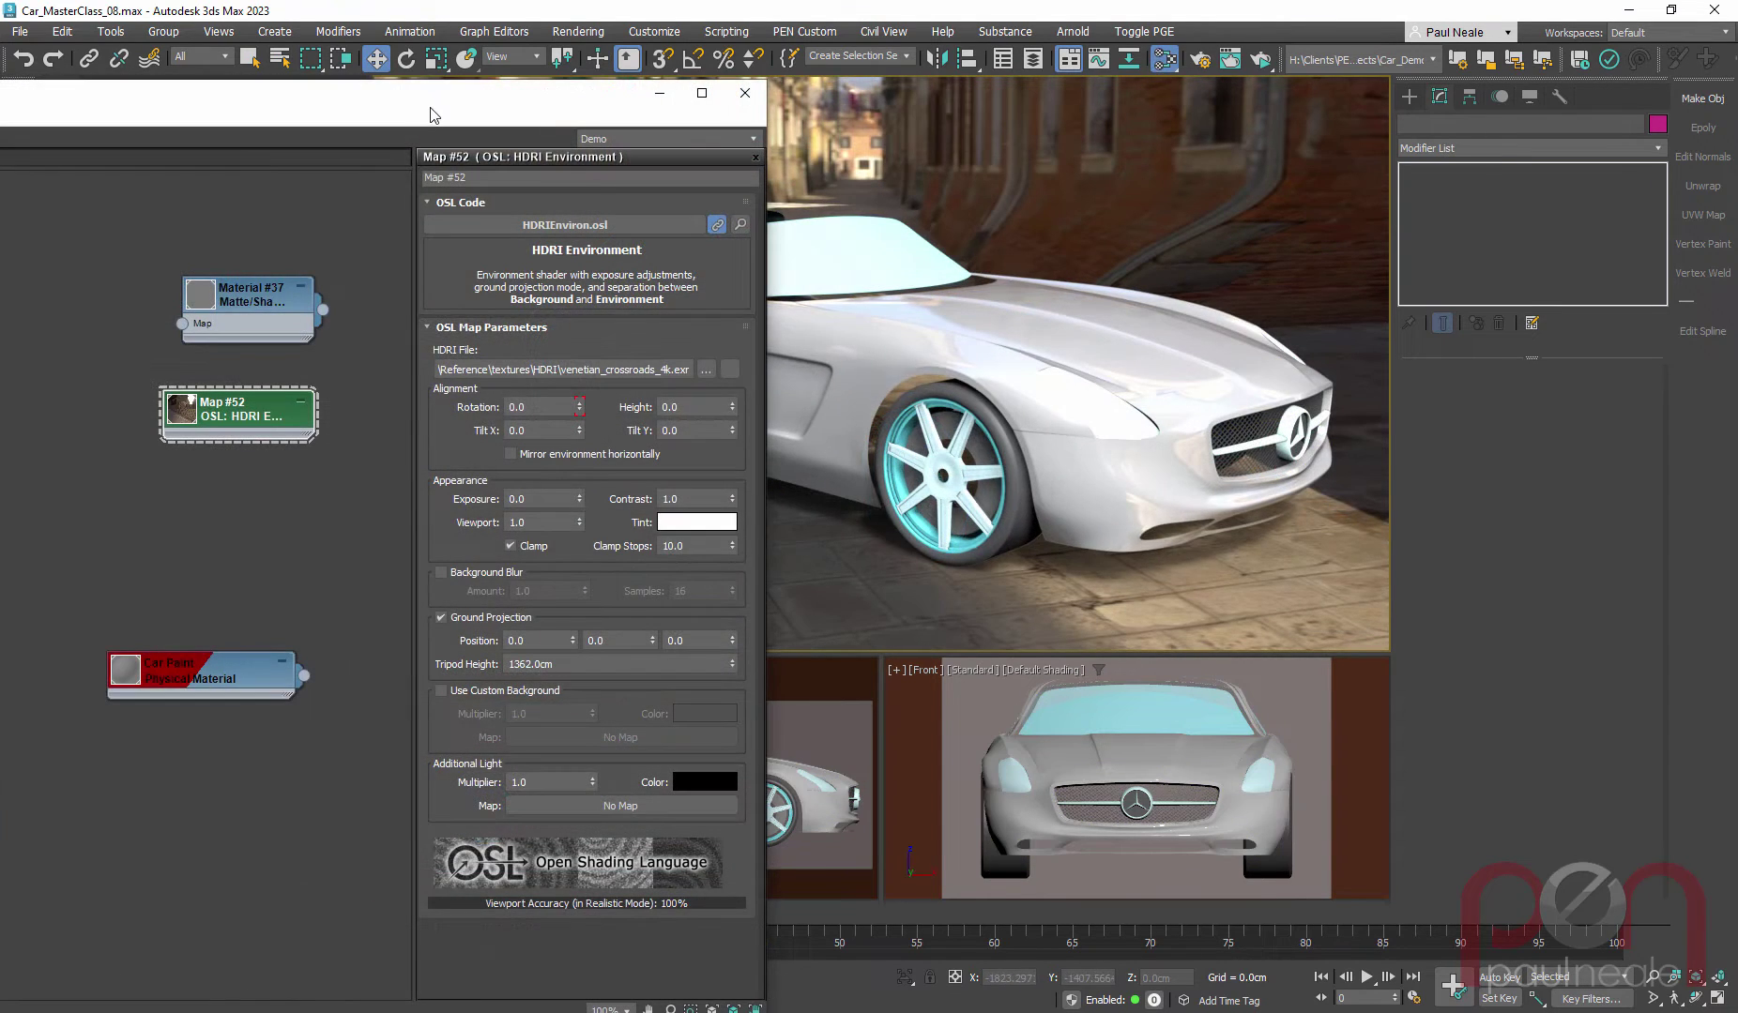
left_click_drag(430, 98, 792, 51)
middle_click_drag(579, 533, 582, 477)
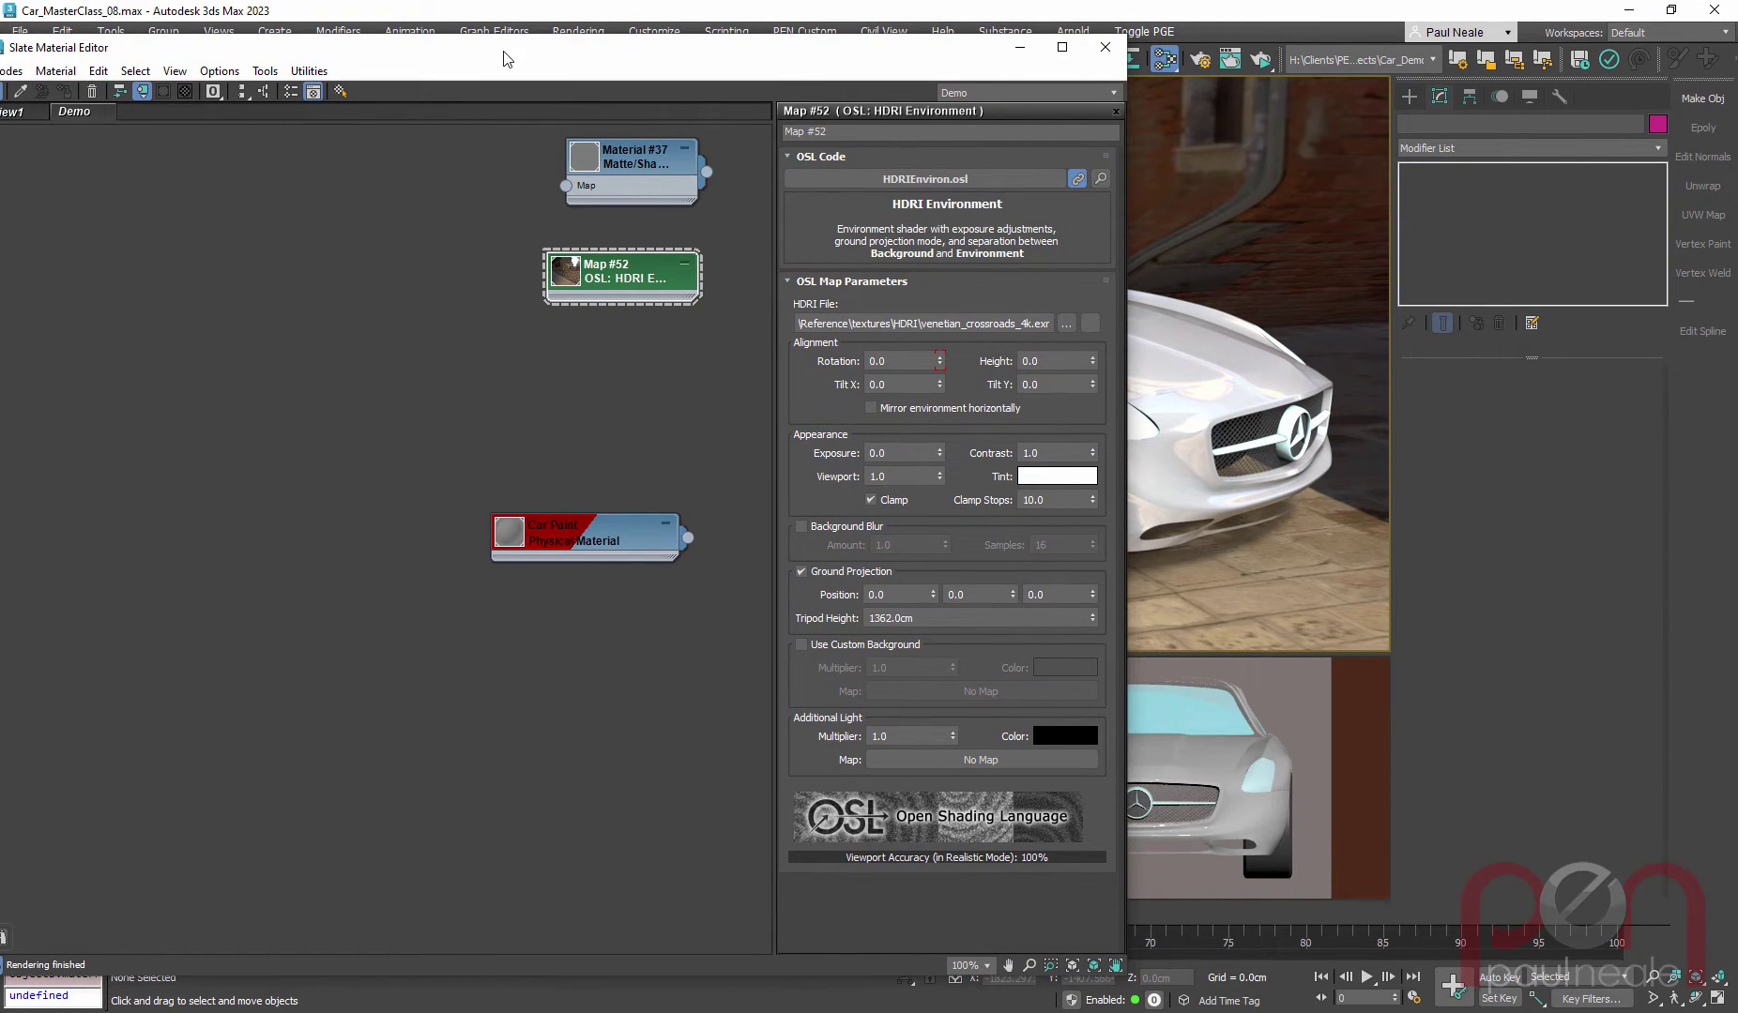
left_click_drag(506, 58, 539, 56)
middle_click_drag(652, 490, 614, 469)
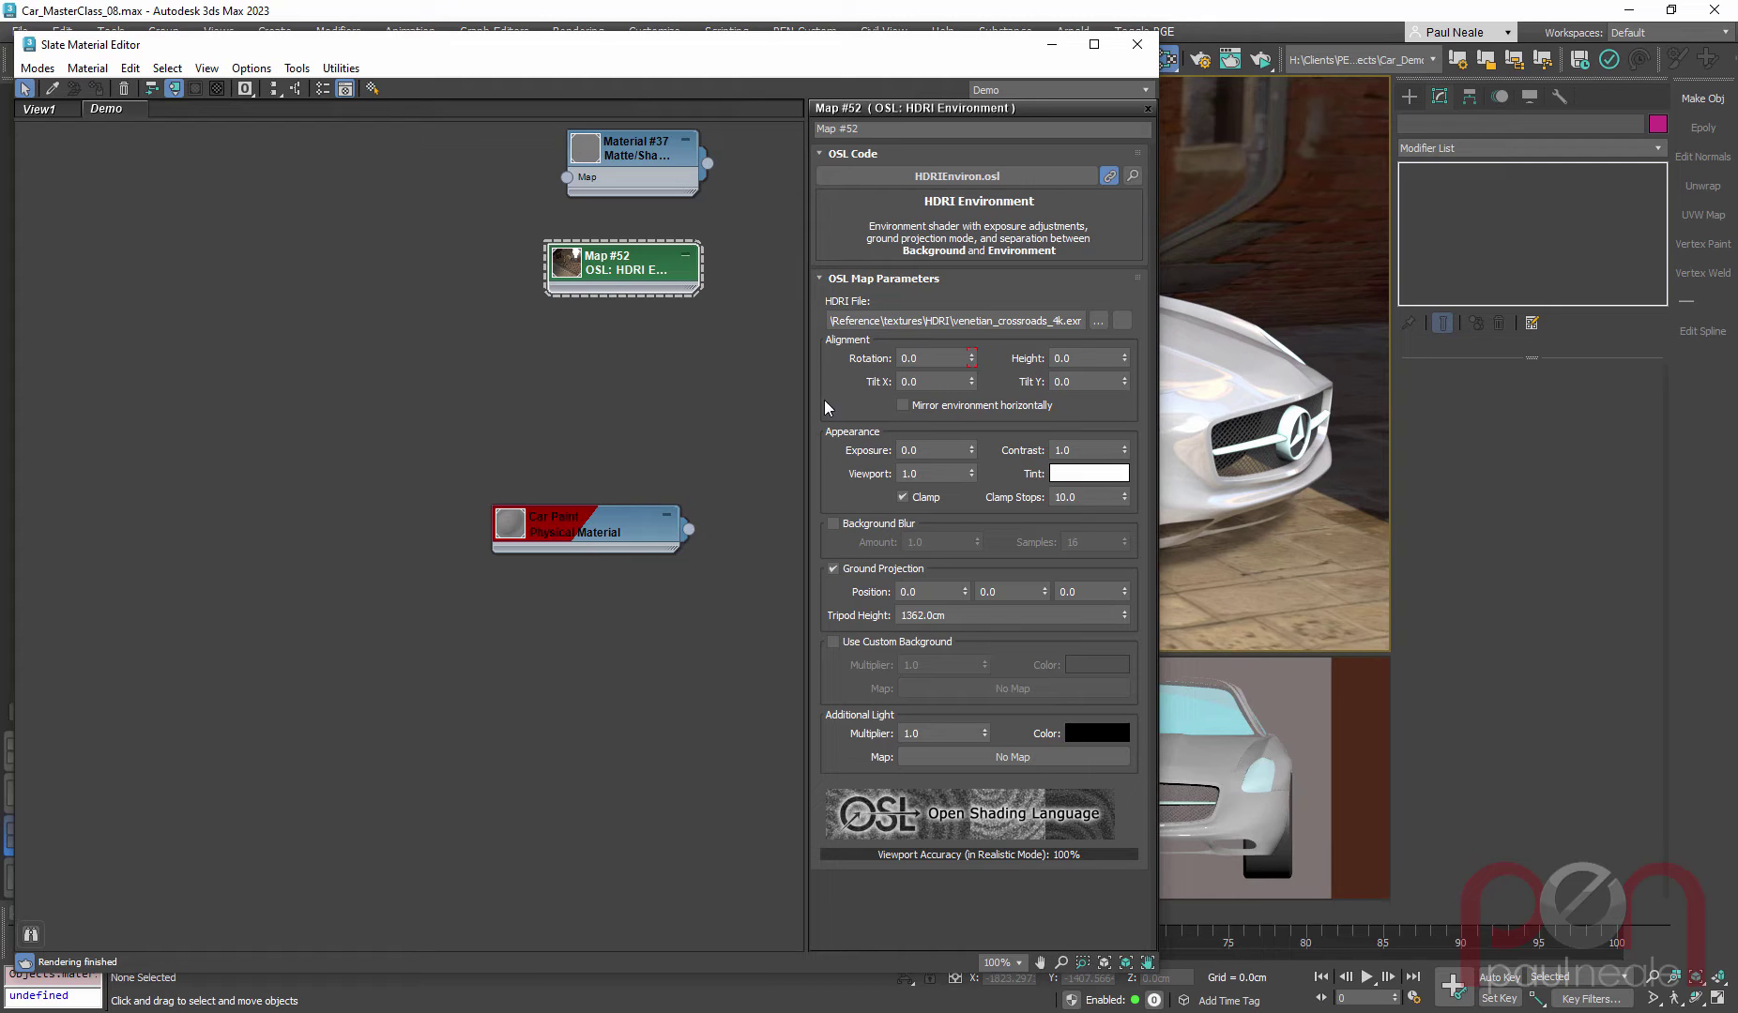
double_click(599, 528)
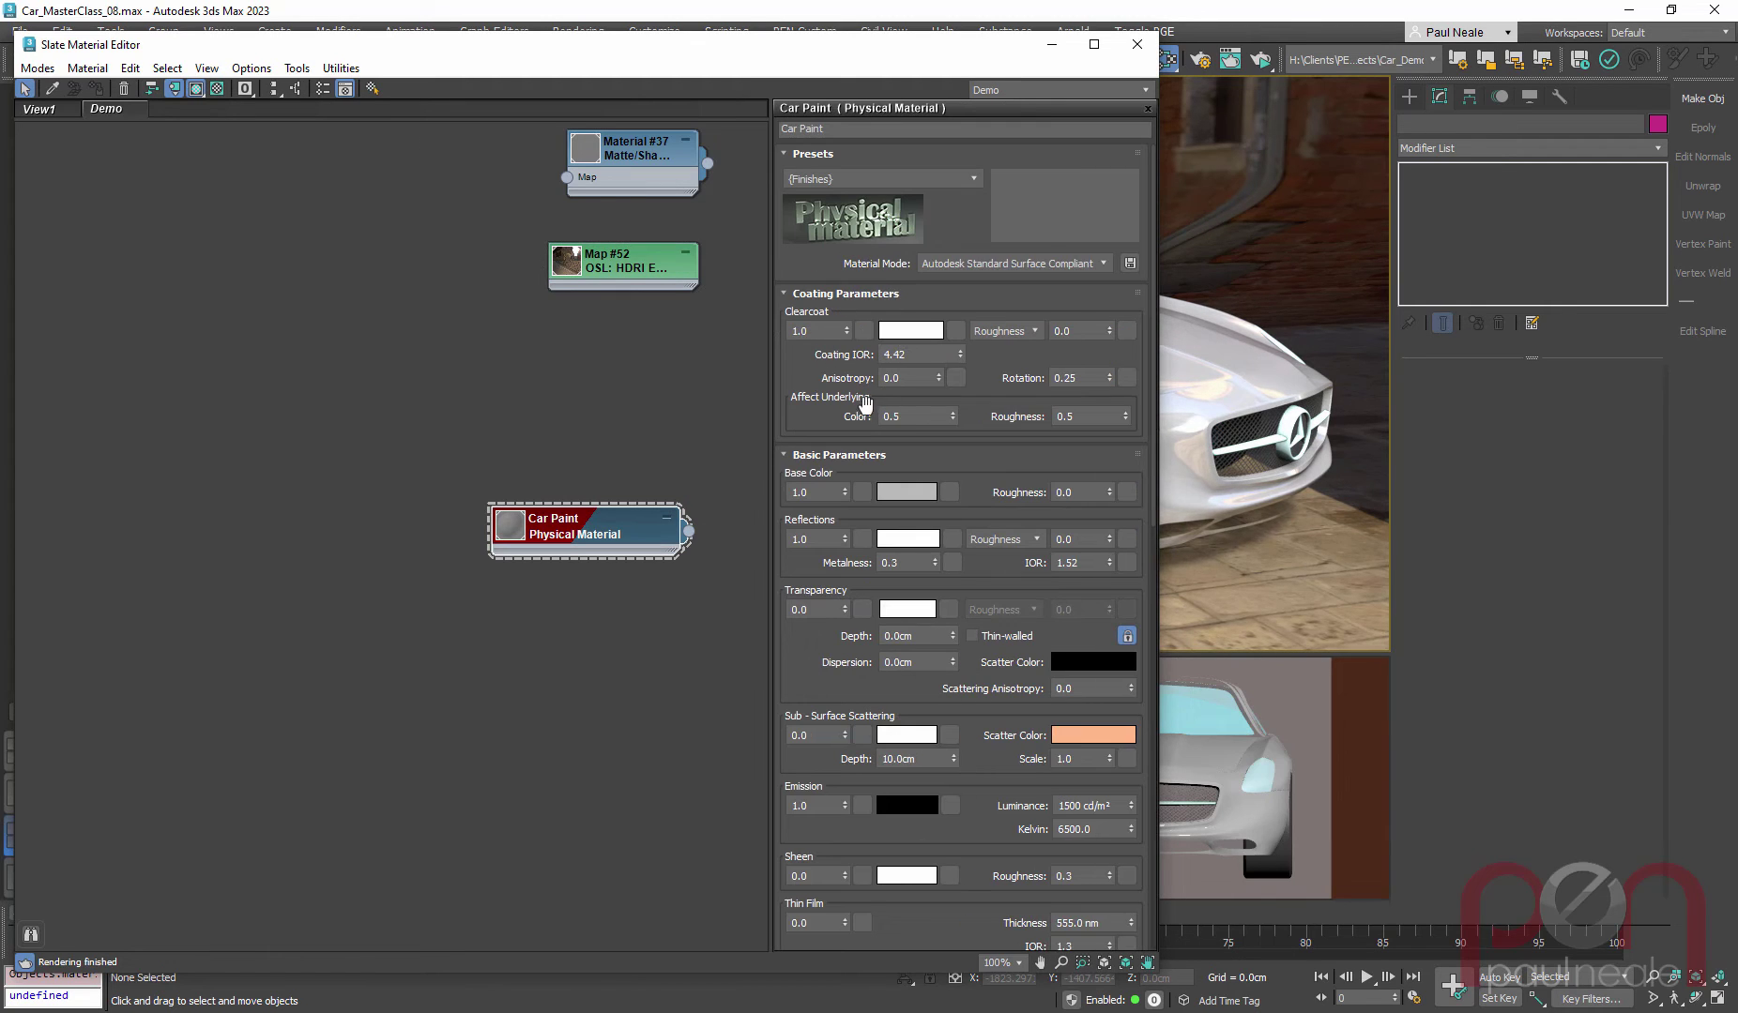
left_click_drag(962, 316, 962, 308)
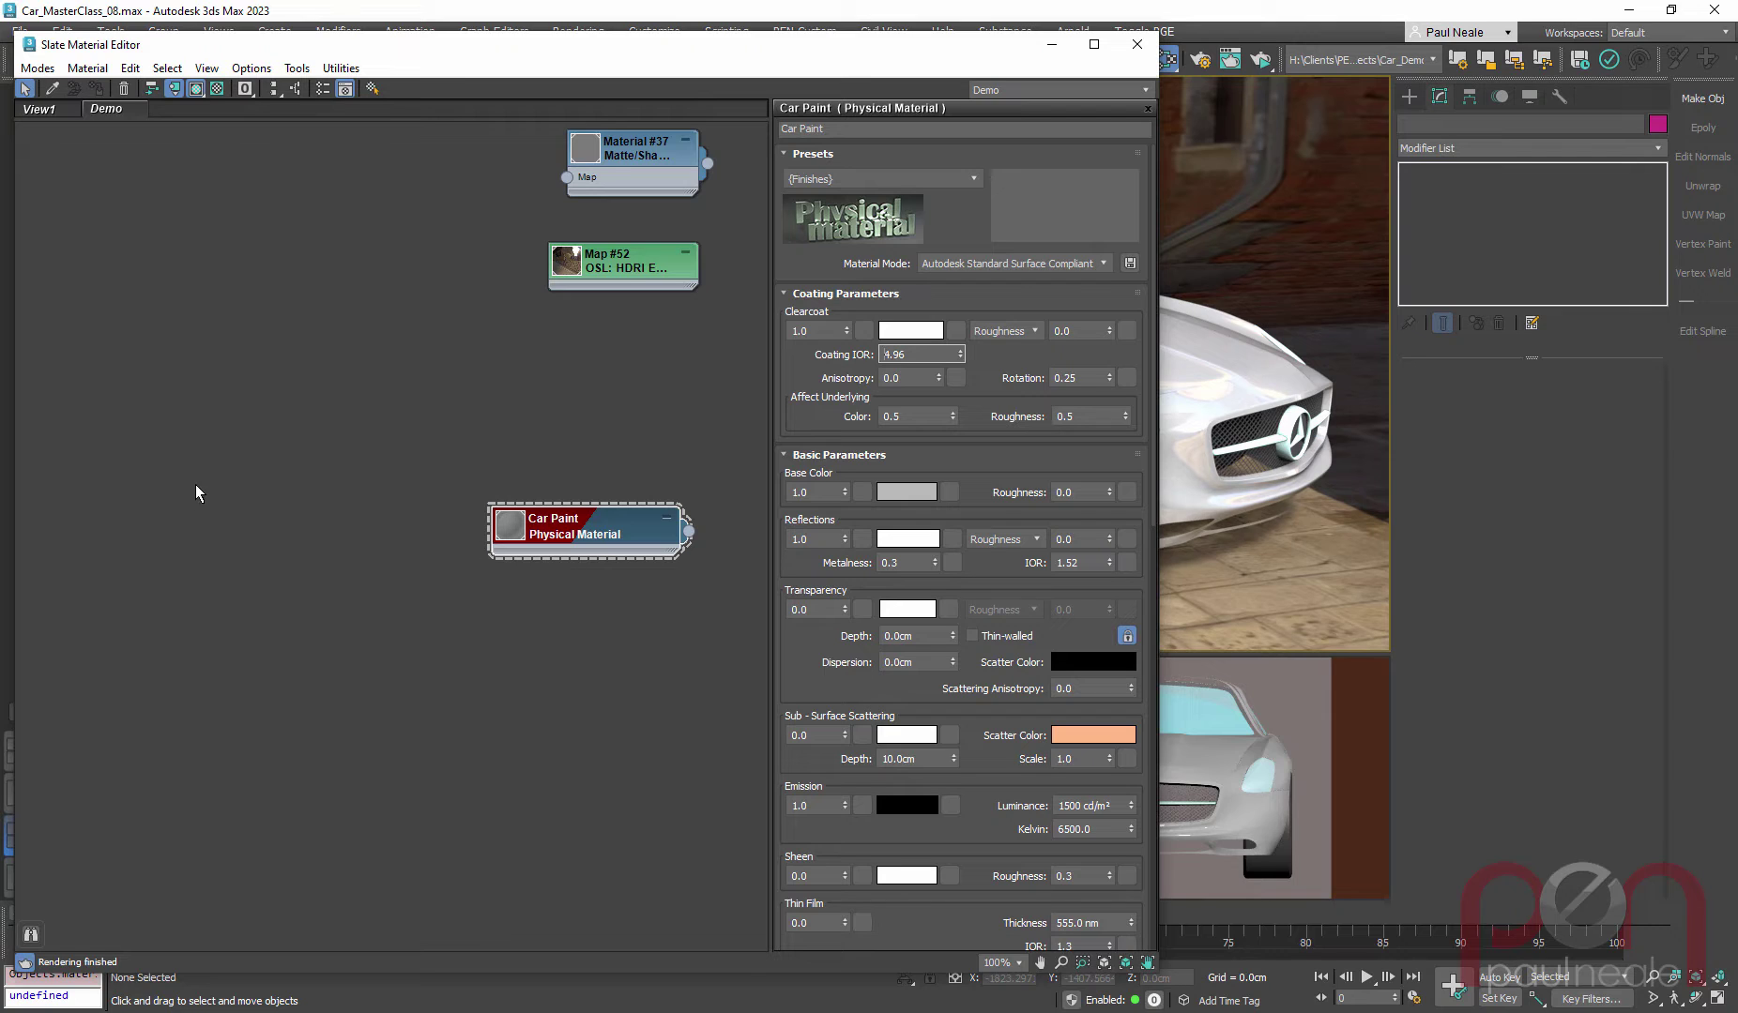
Step: Add an OSL Uber Noise map beside the Car Paint material and hide its unused slots
right_click(172, 521)
mouse_move(233, 555)
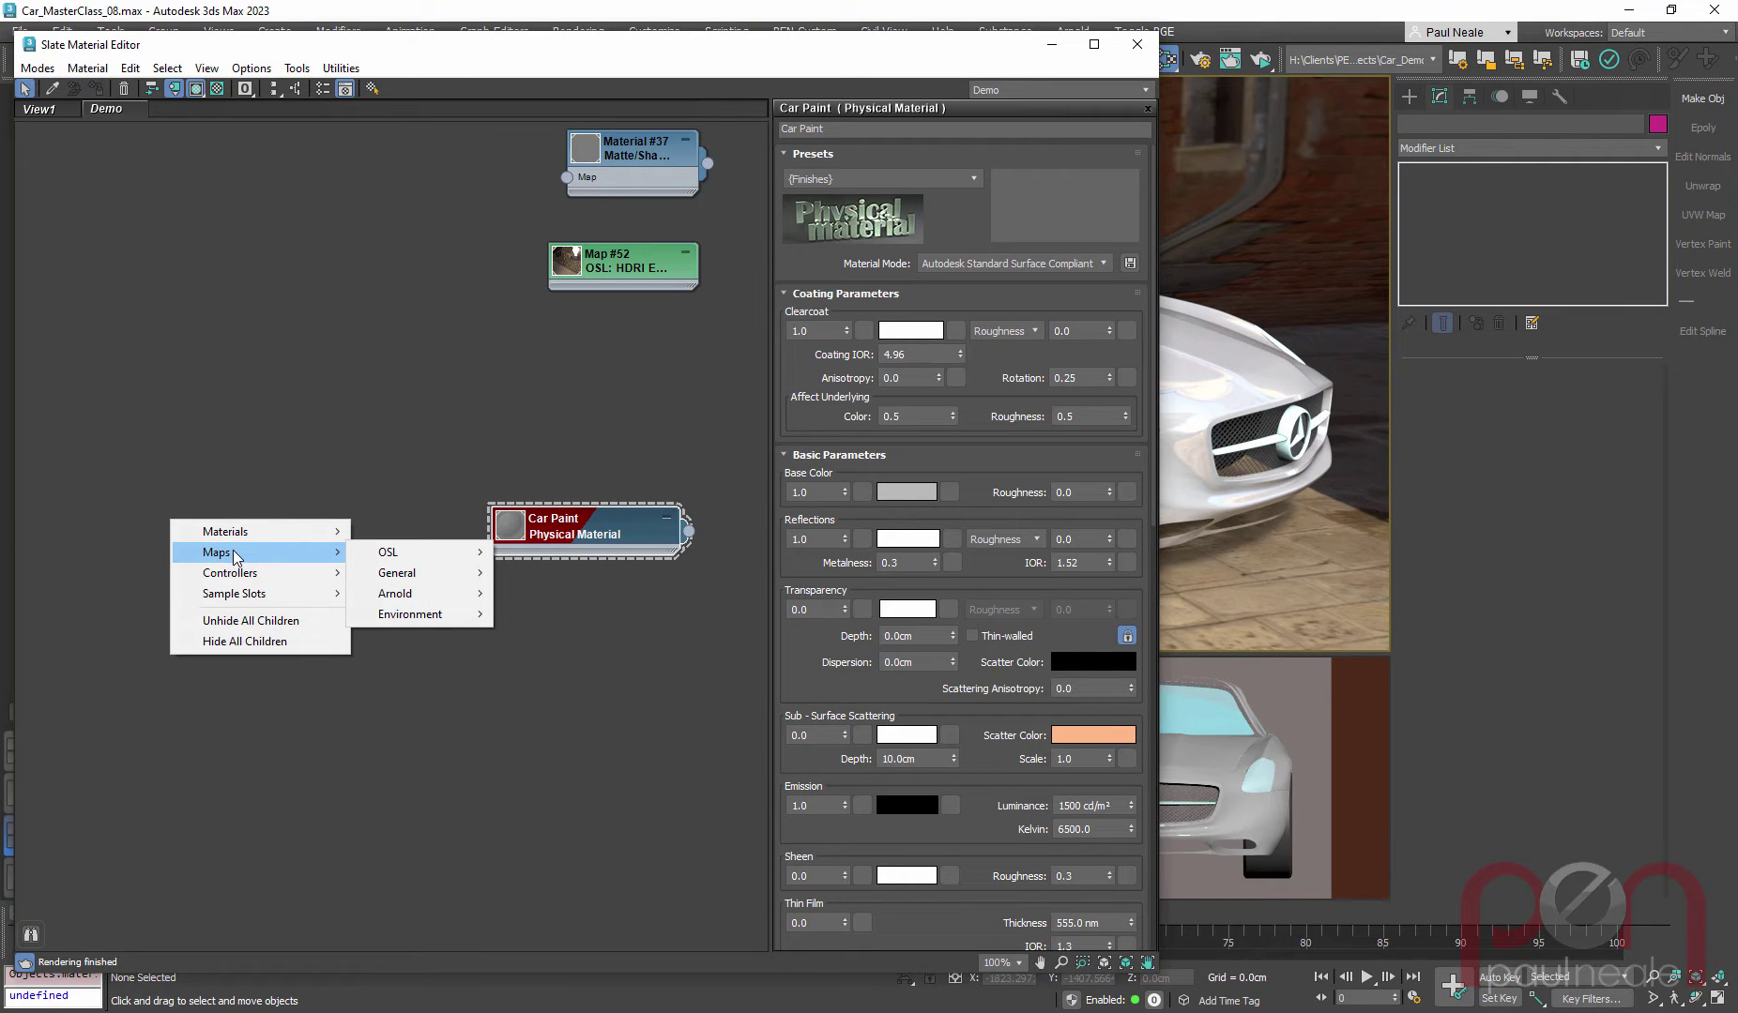
mouse_move(437, 556)
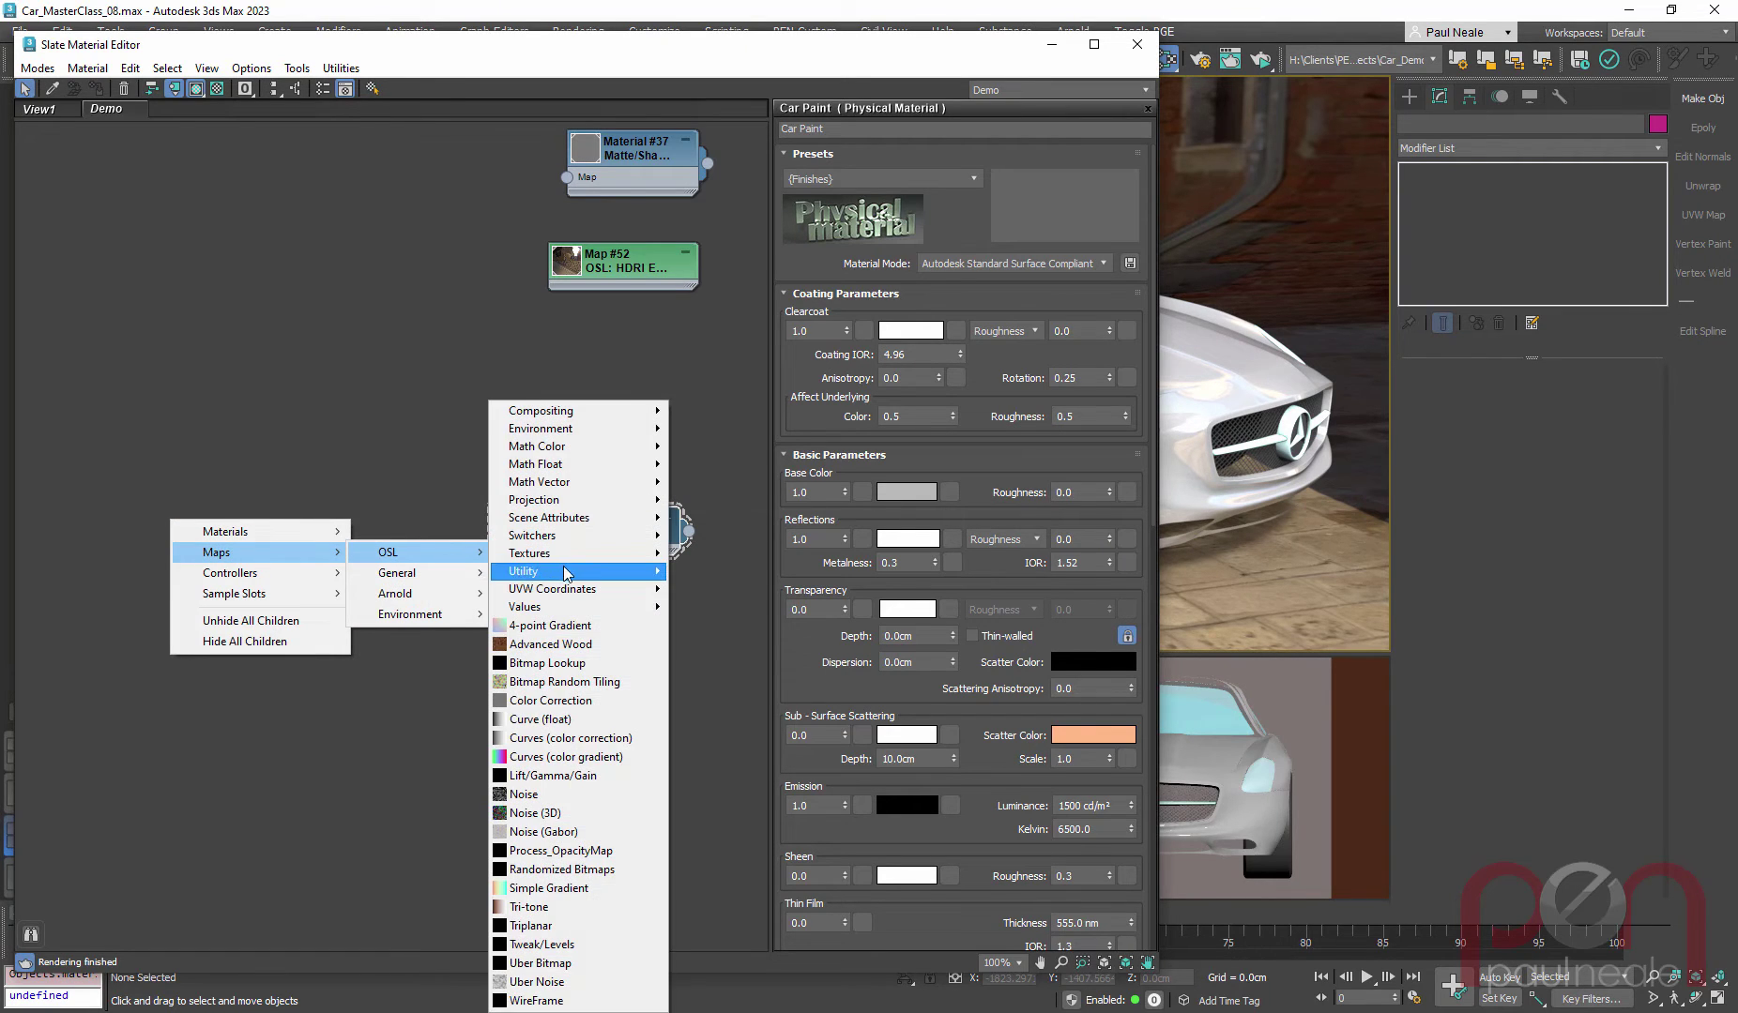
left_click(563, 981)
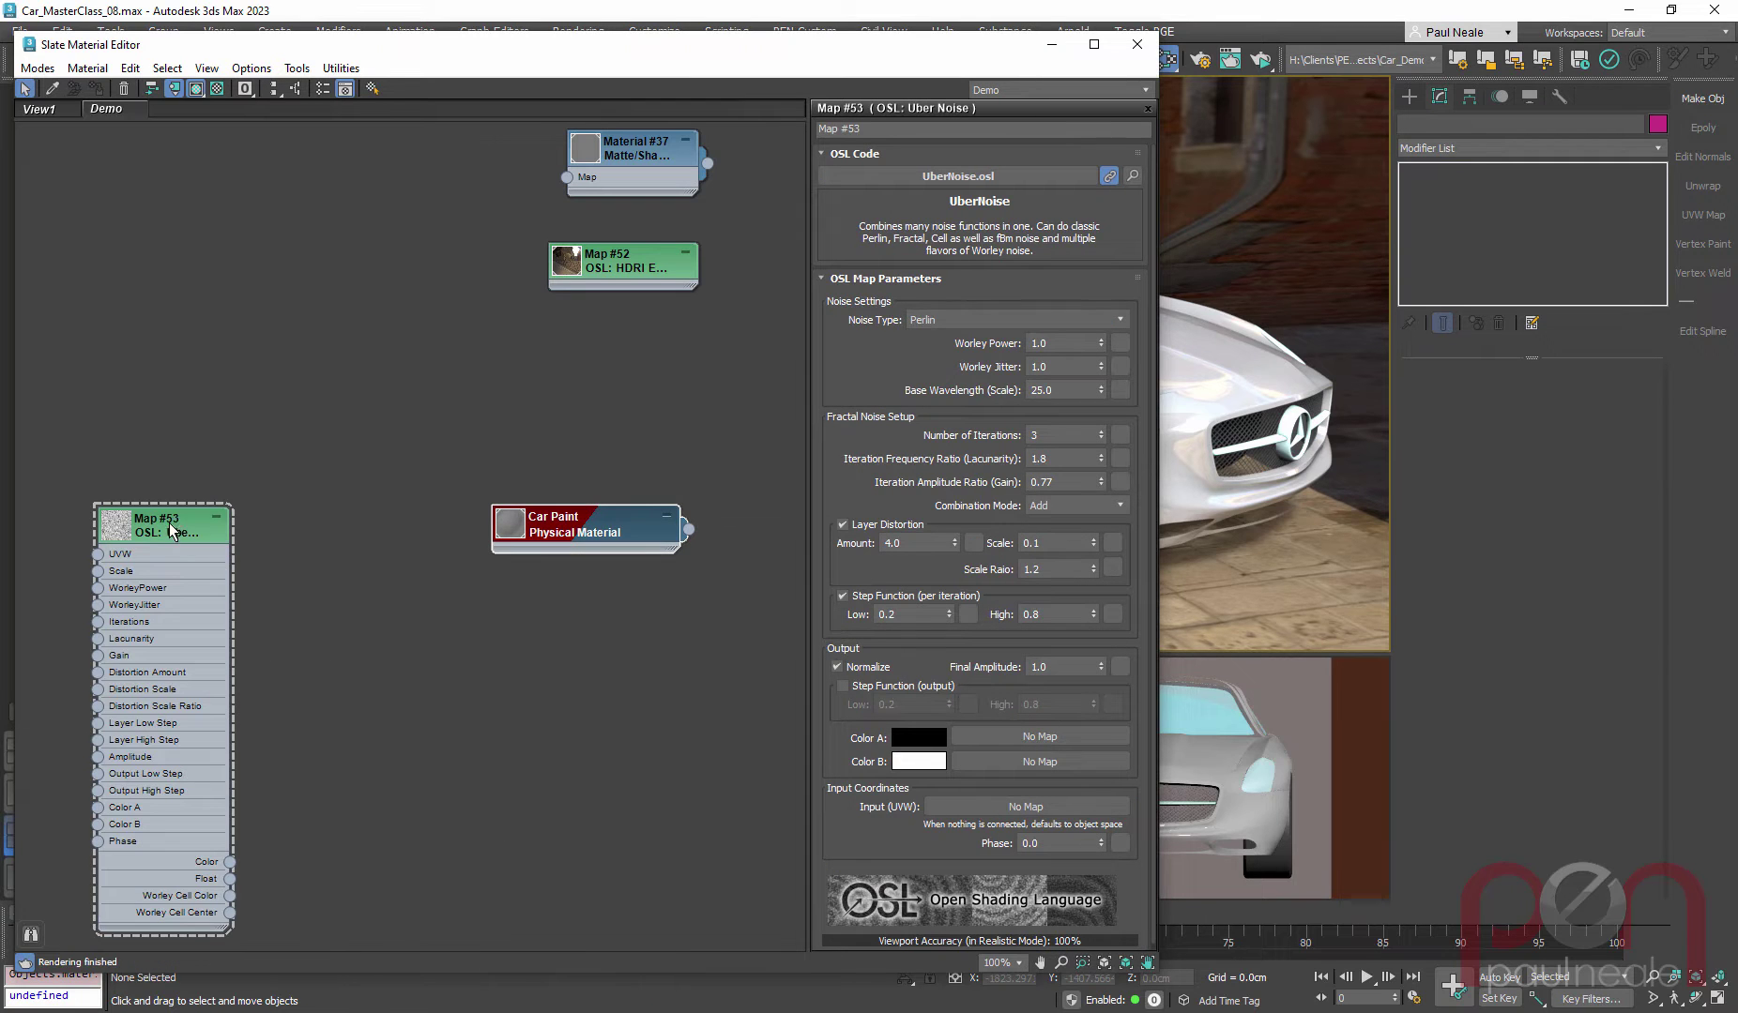
left_click_drag(170, 524, 318, 509)
key("h")
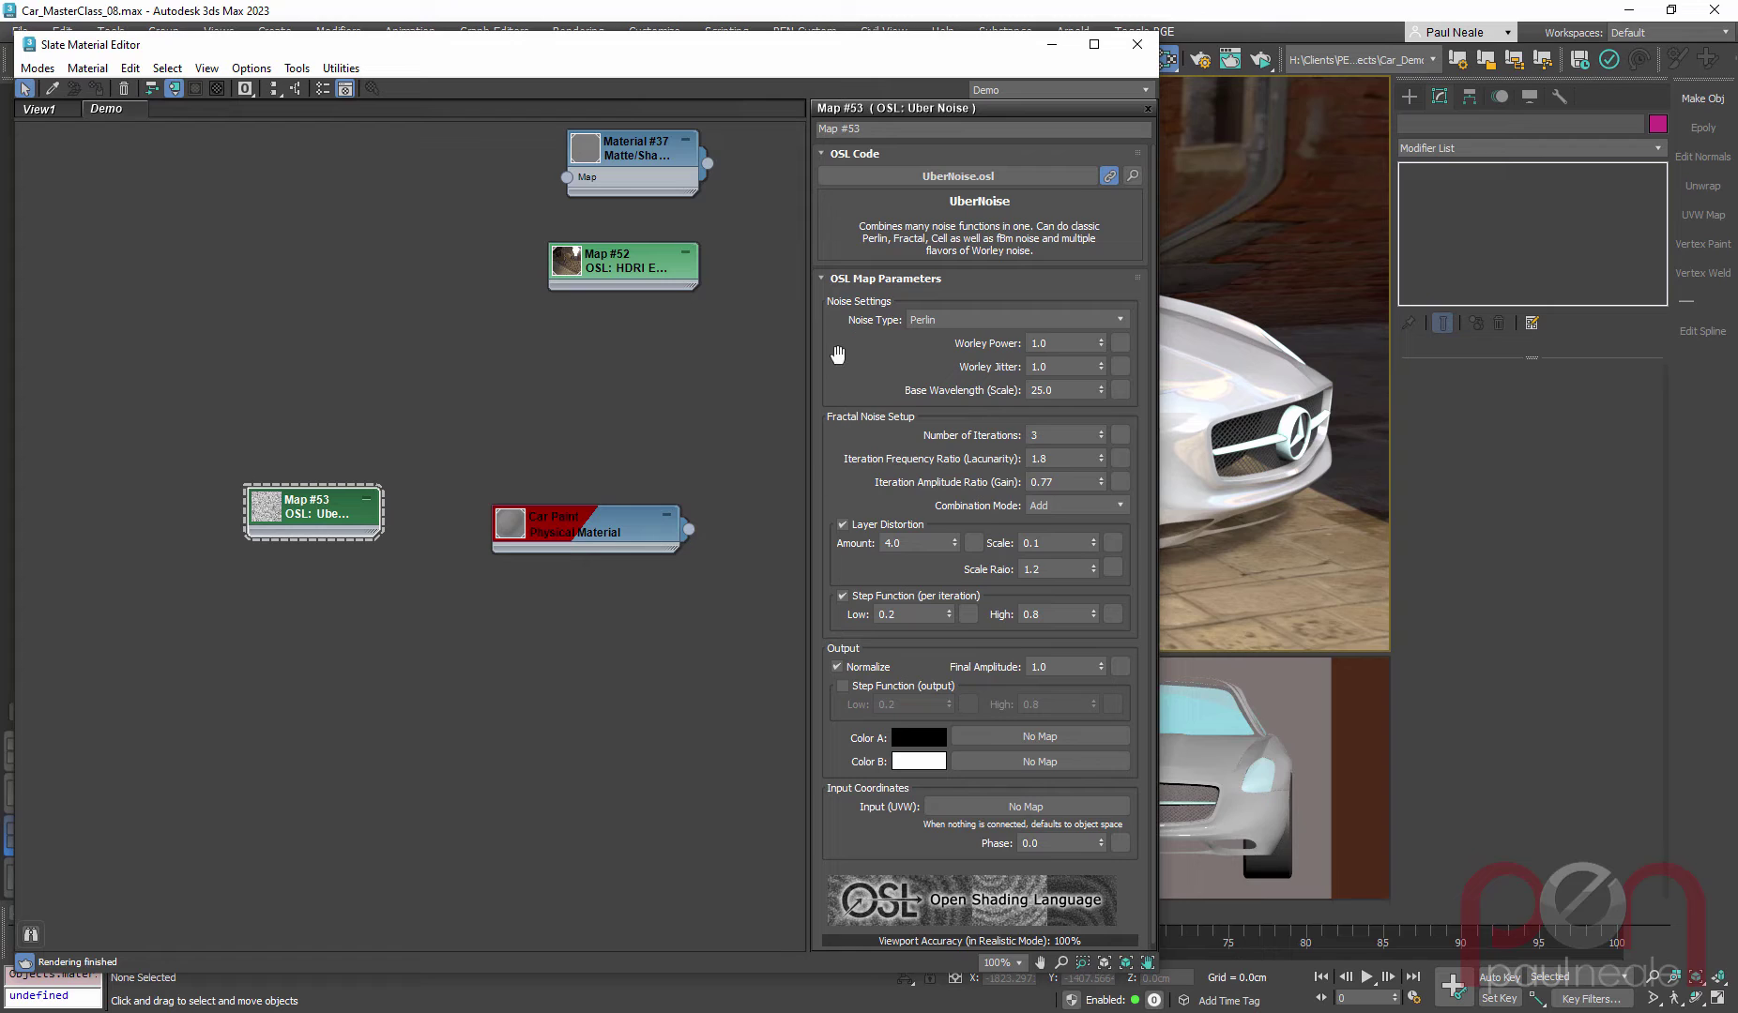
Step: Set the Uber Noise type to Cell, enlarge its preview, and disable Layer Distortion with its amount at 0
left_click(938, 322)
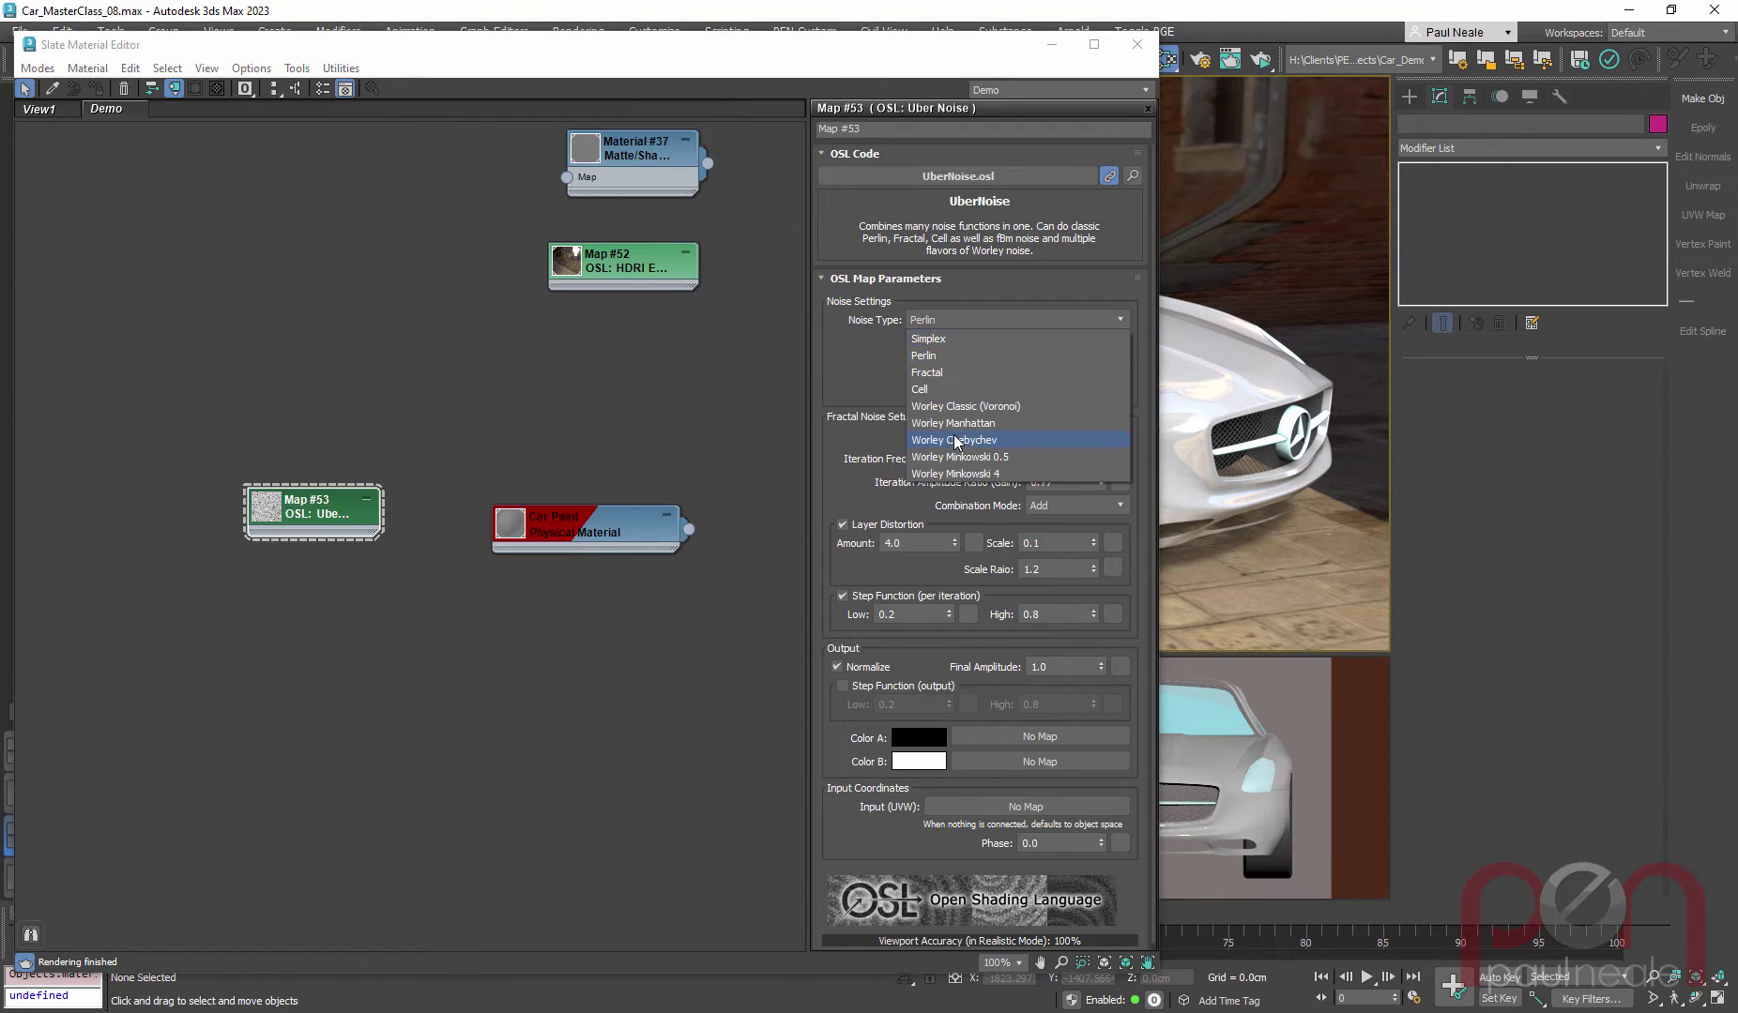
left_click(945, 390)
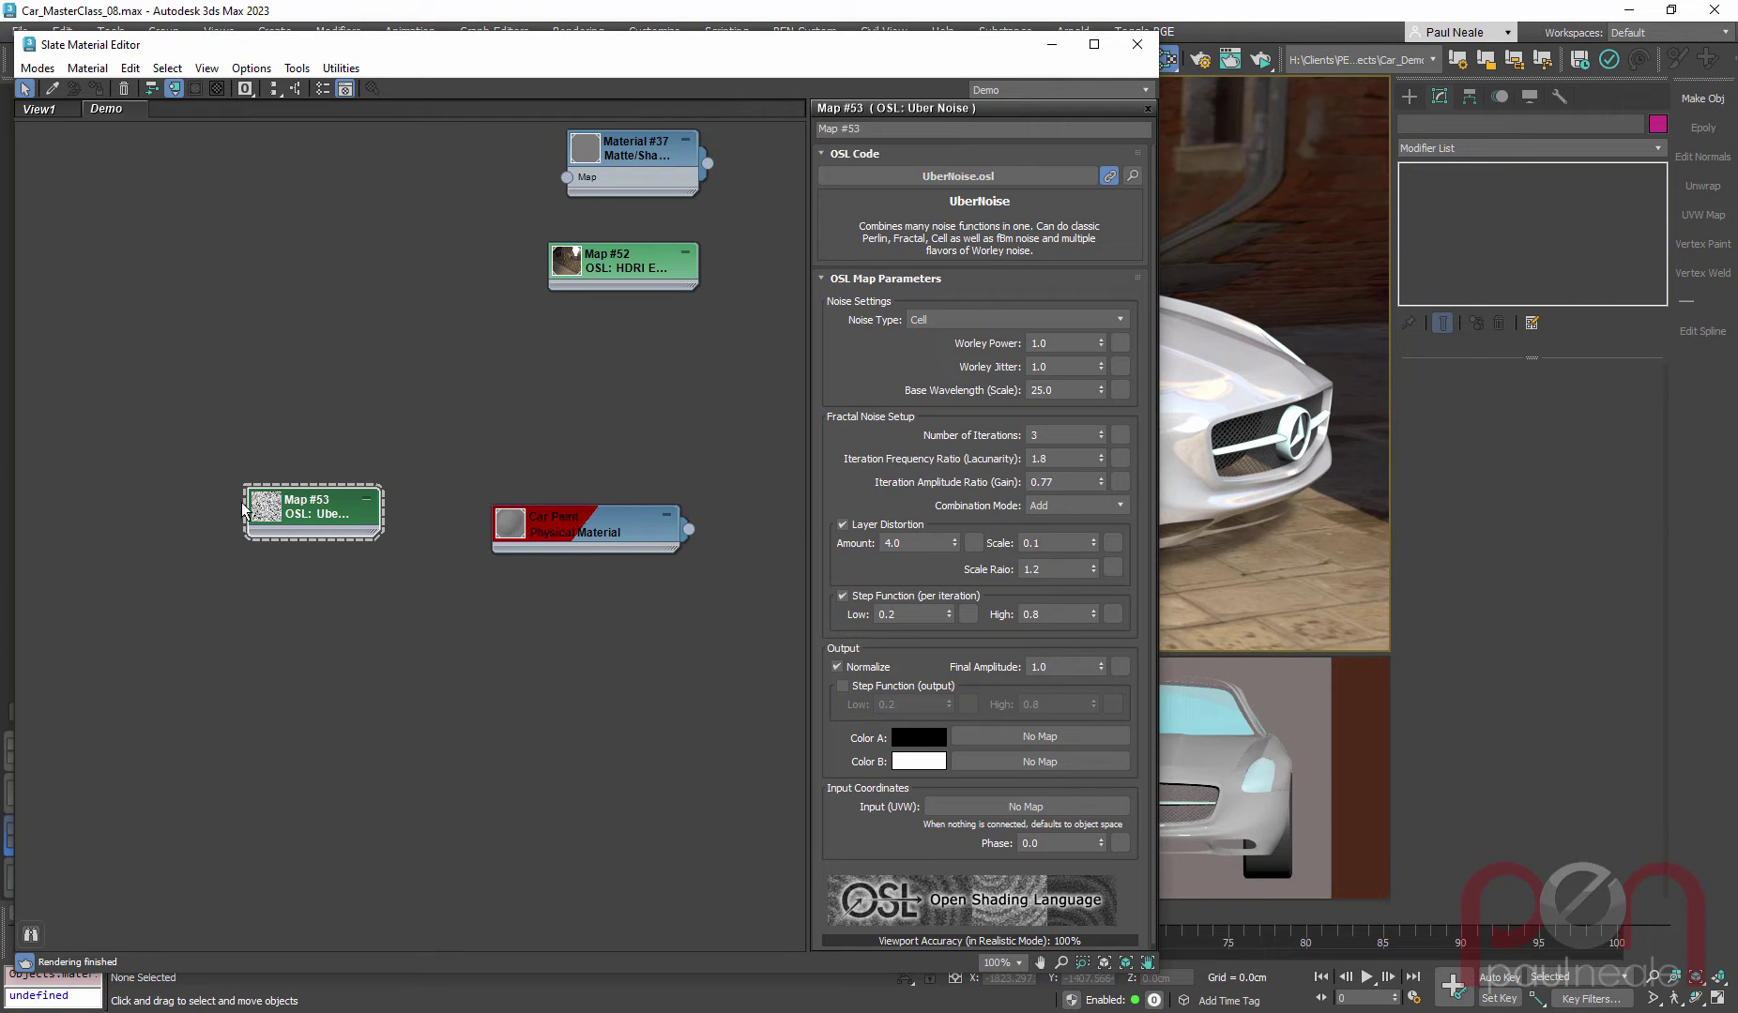
double_click(270, 515)
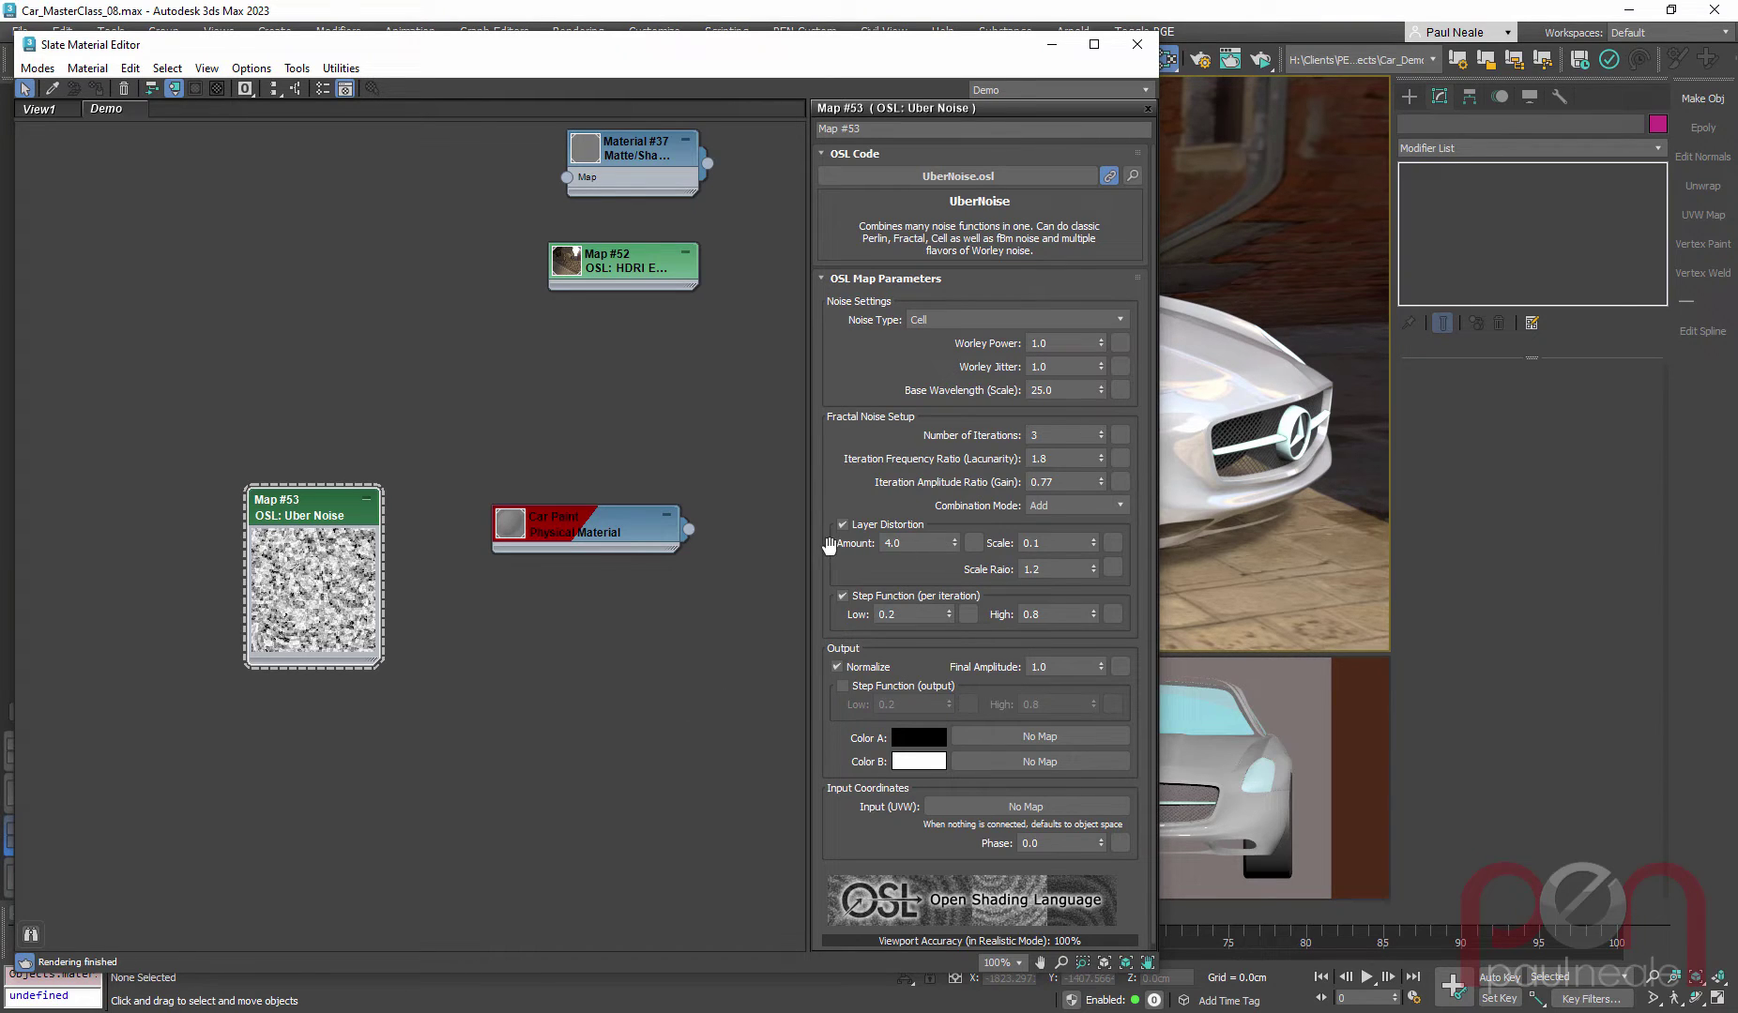
right_click(954, 543)
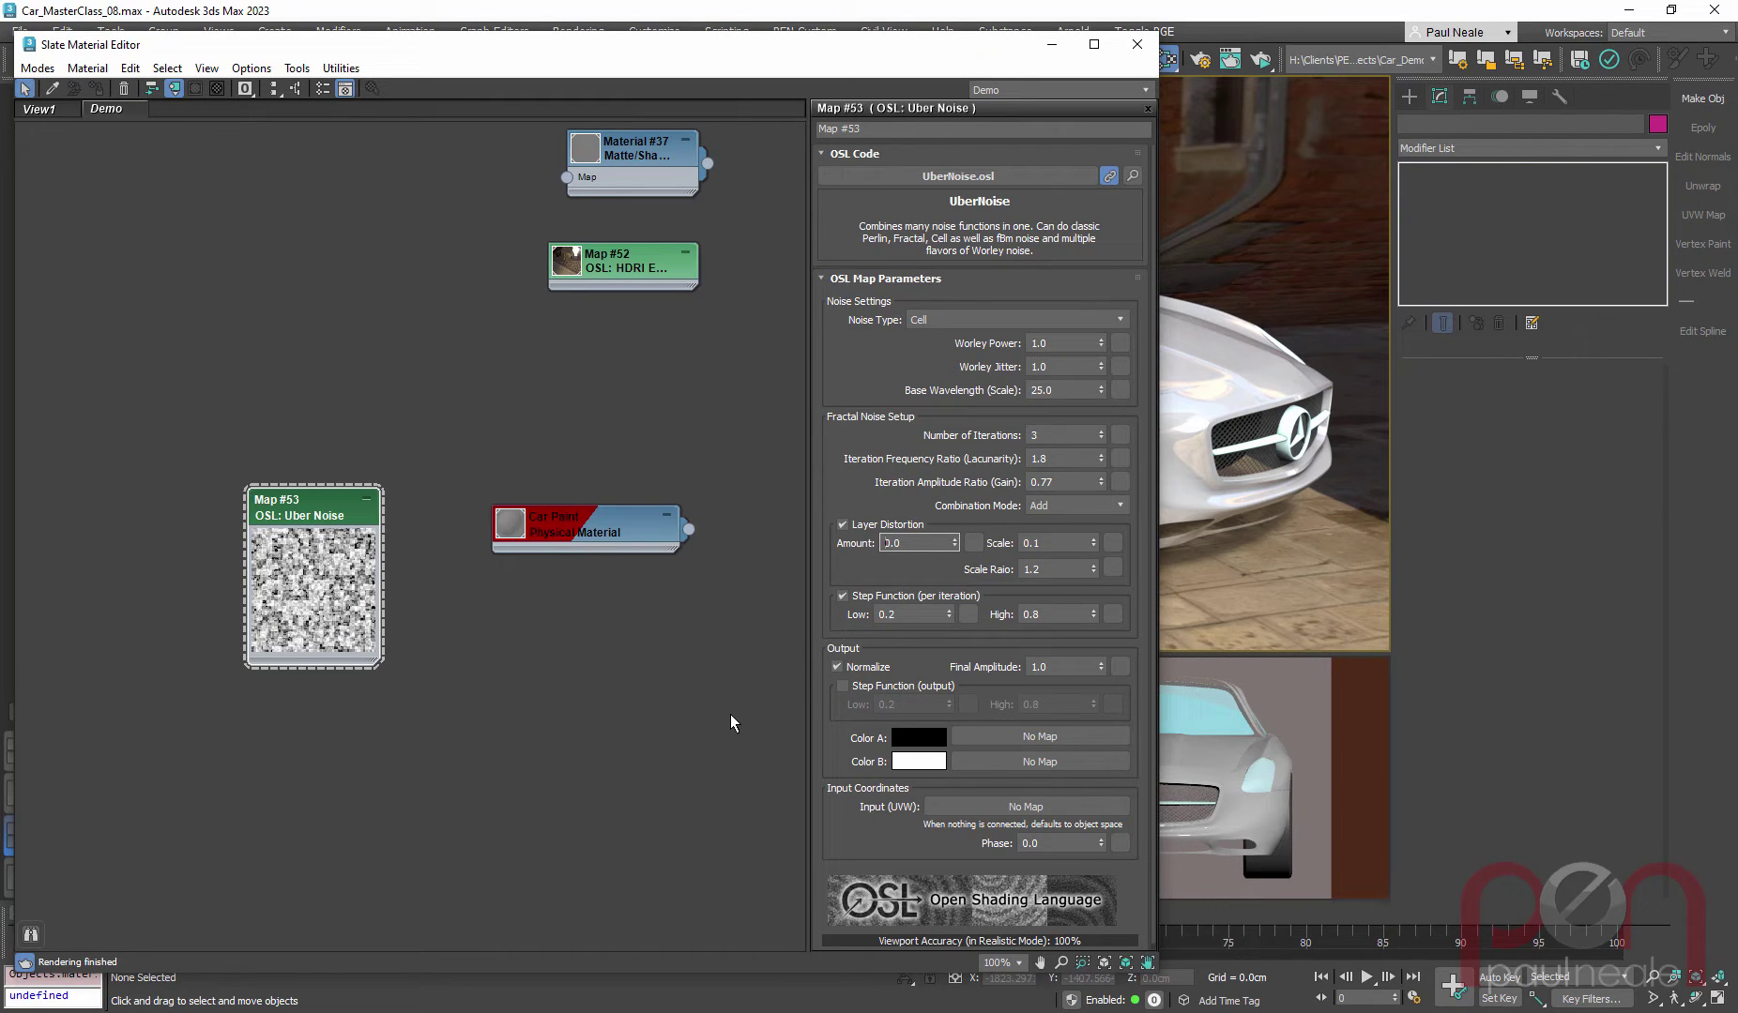
left_click(843, 524)
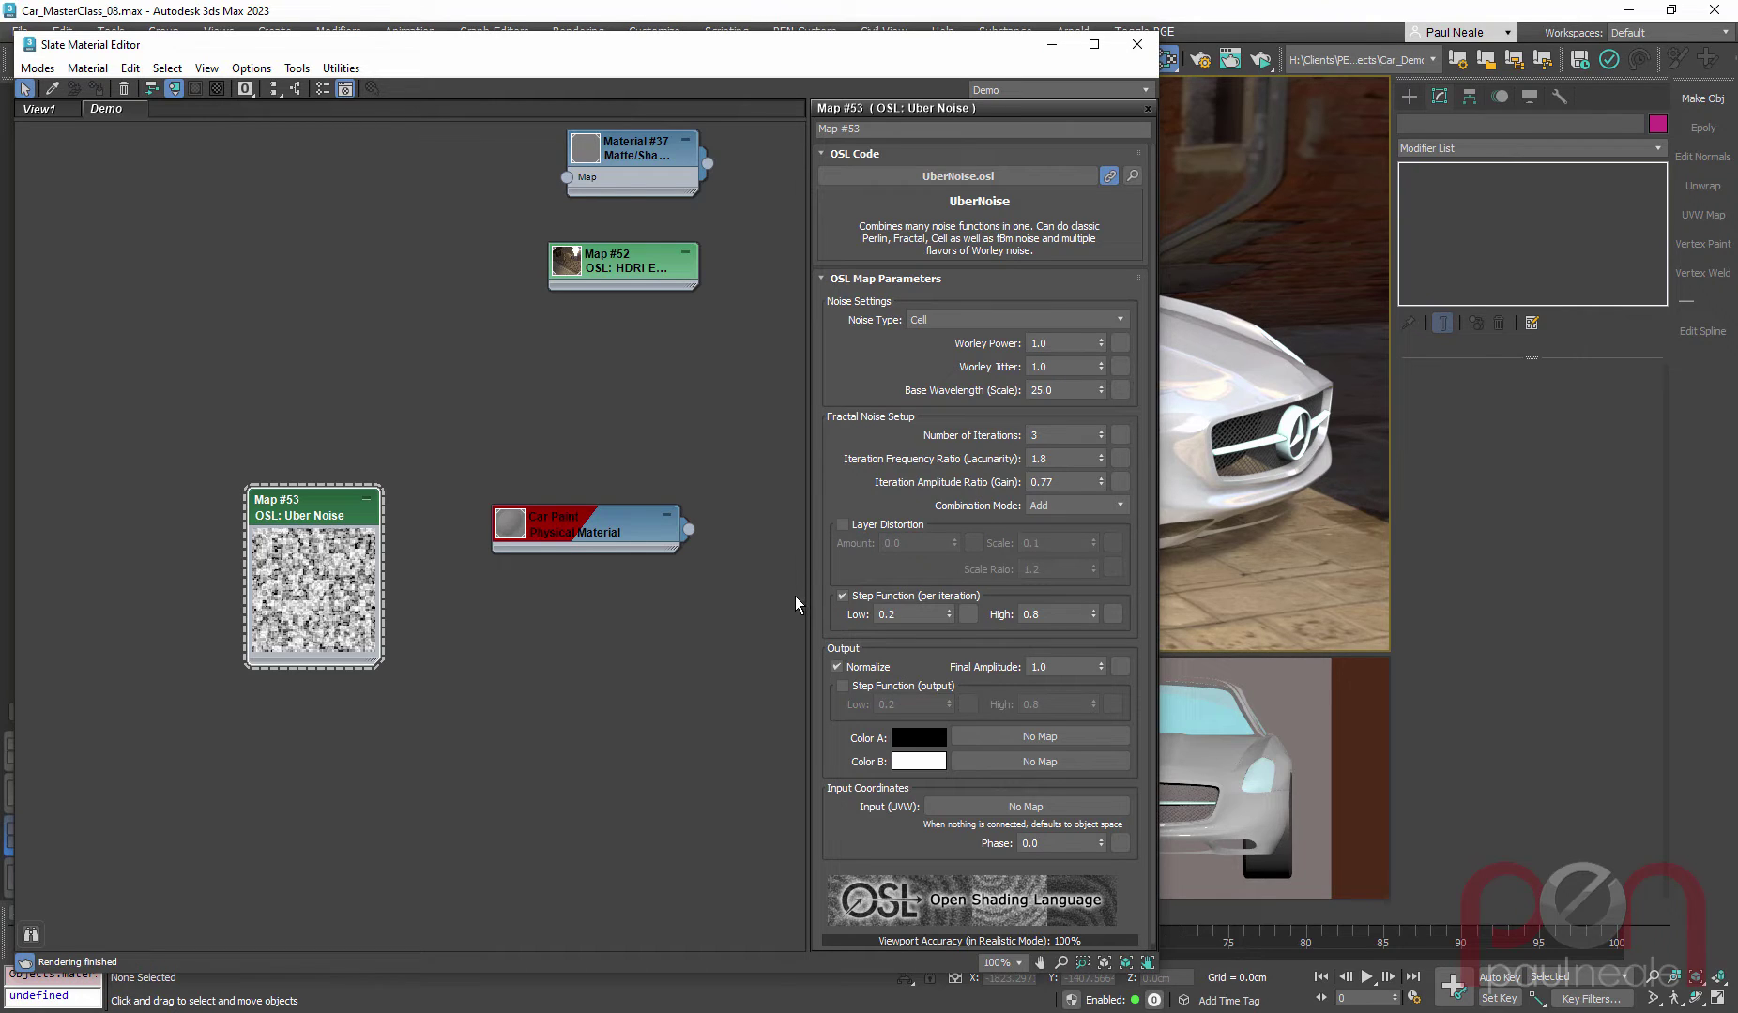
Step: Connect the Uber Noise map's Color output to the Car Paint material's Base Color Map
mouse_move(296, 522)
left_mouse_down()
mouse_move(248, 477)
mouse_move(293, 471)
left_mouse_up()
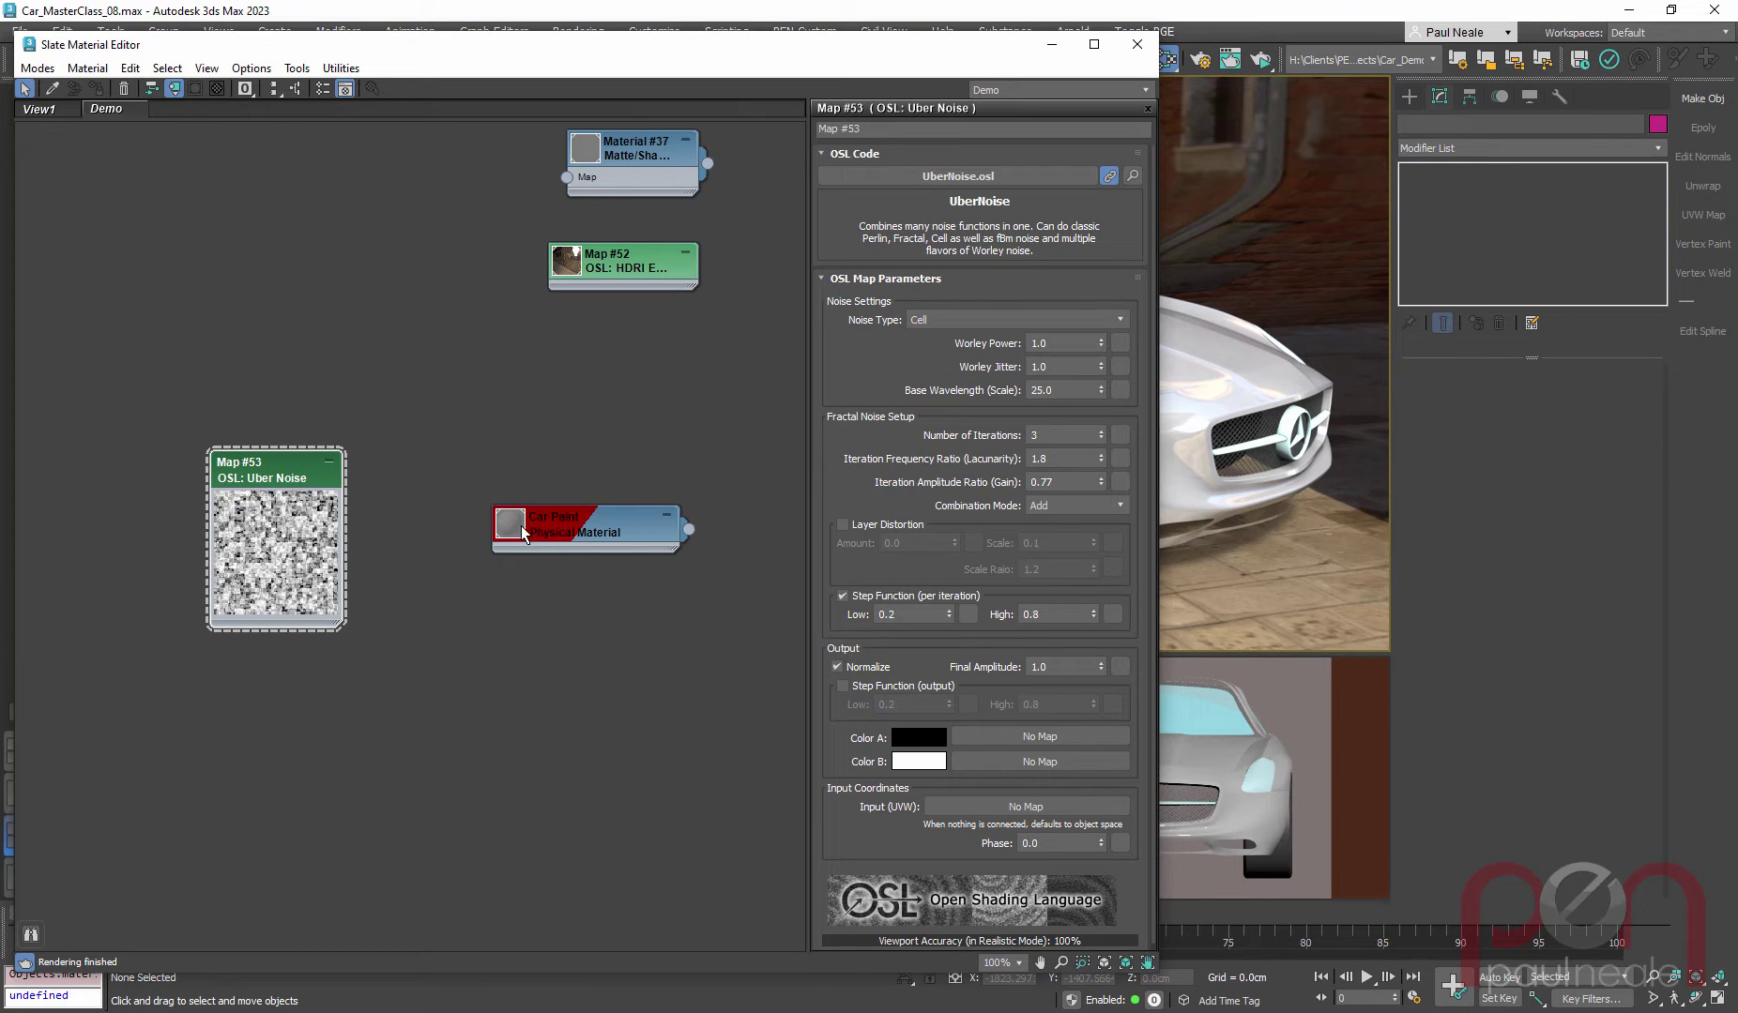
left_click_drag(577, 534, 575, 515)
double_click(591, 516)
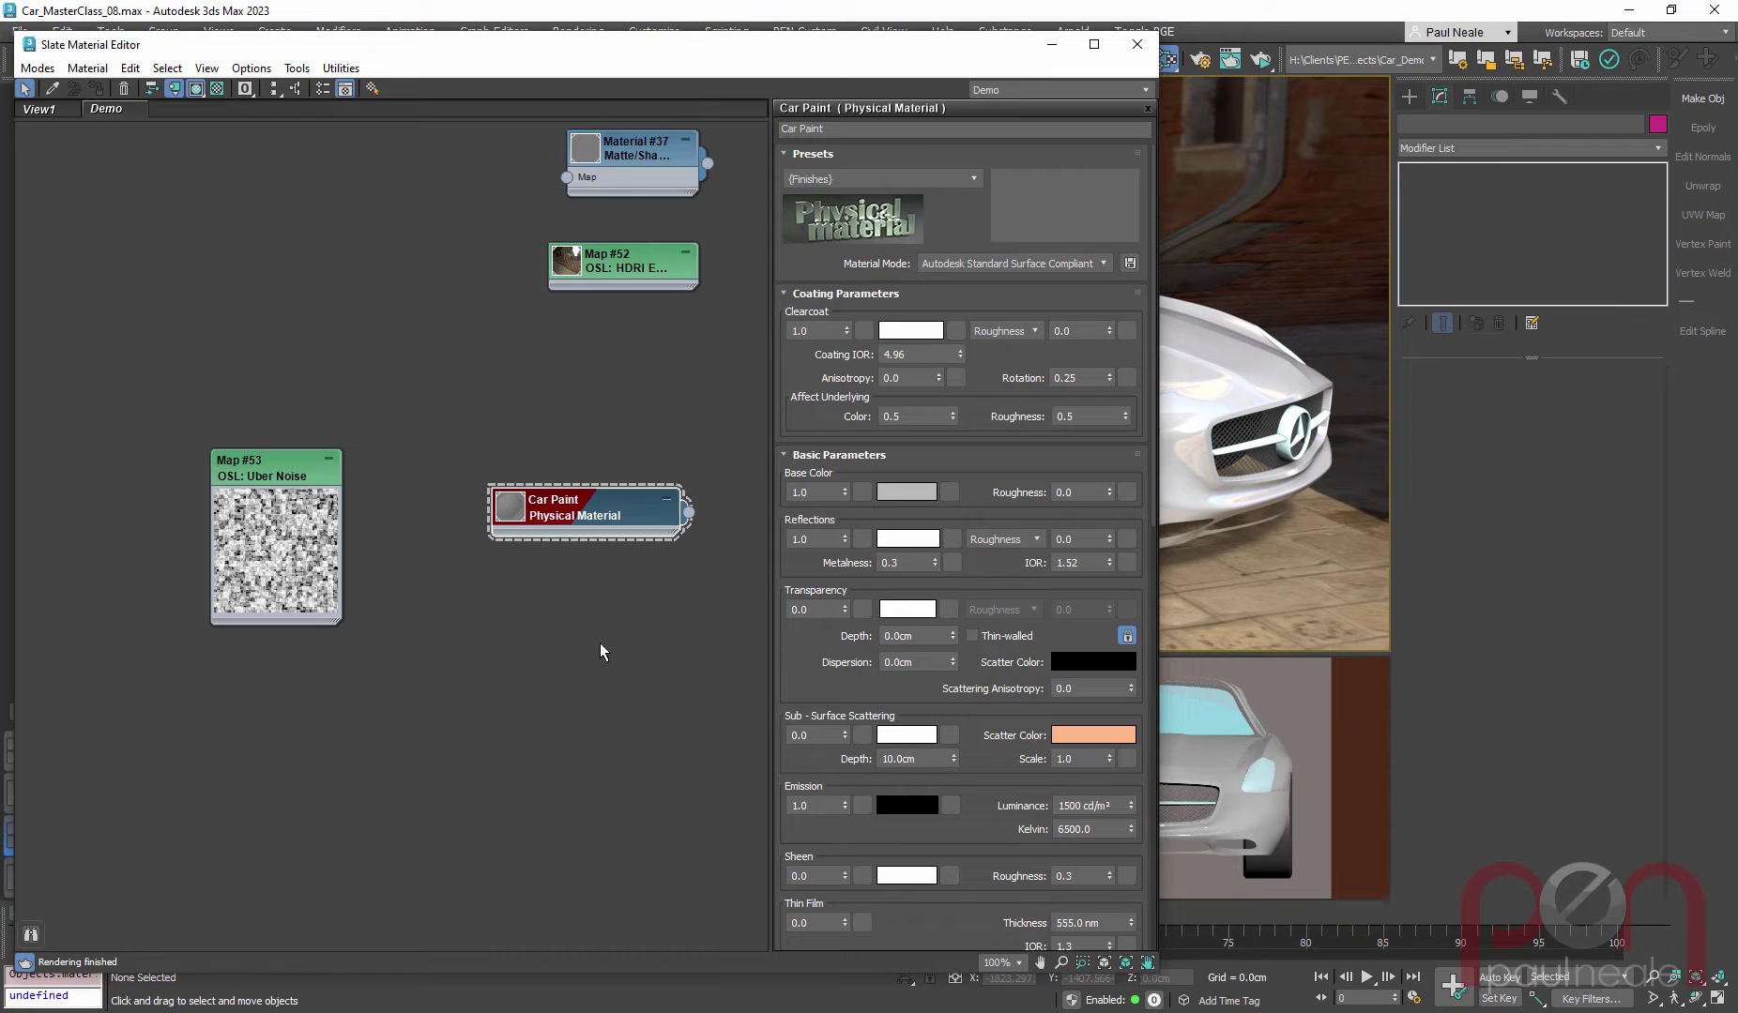
right_click(304, 474)
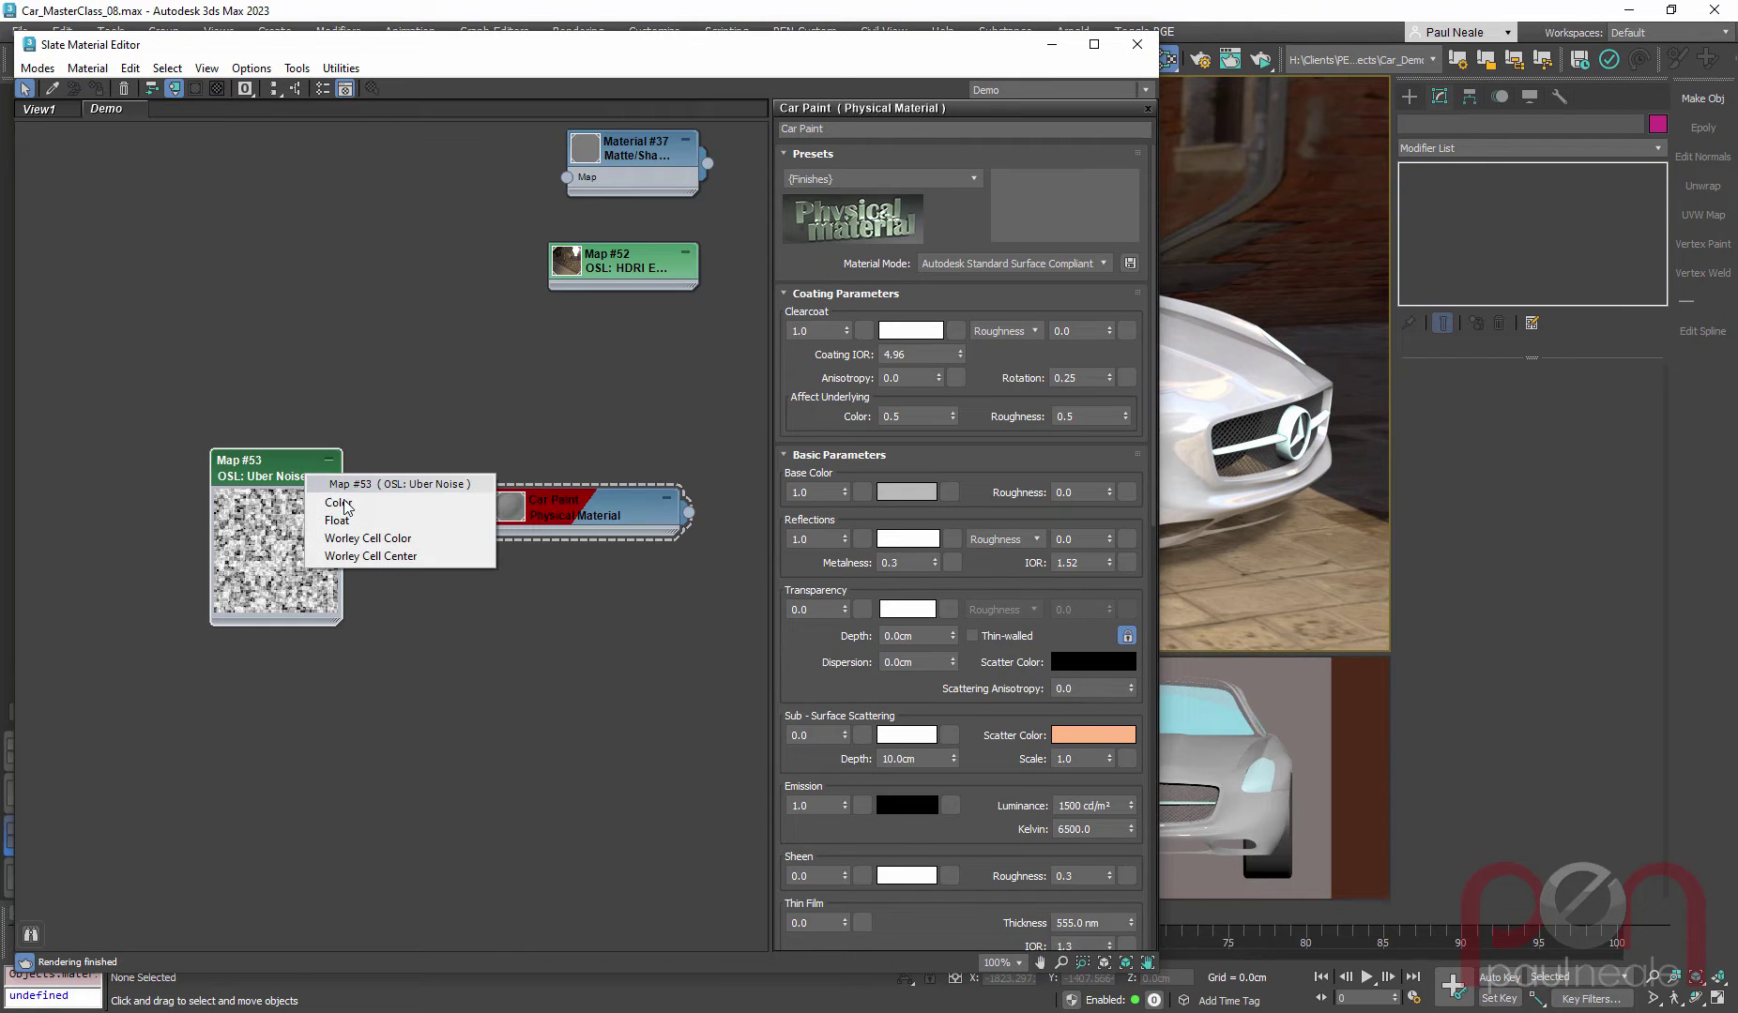
left_click(355, 508)
left_click(497, 507)
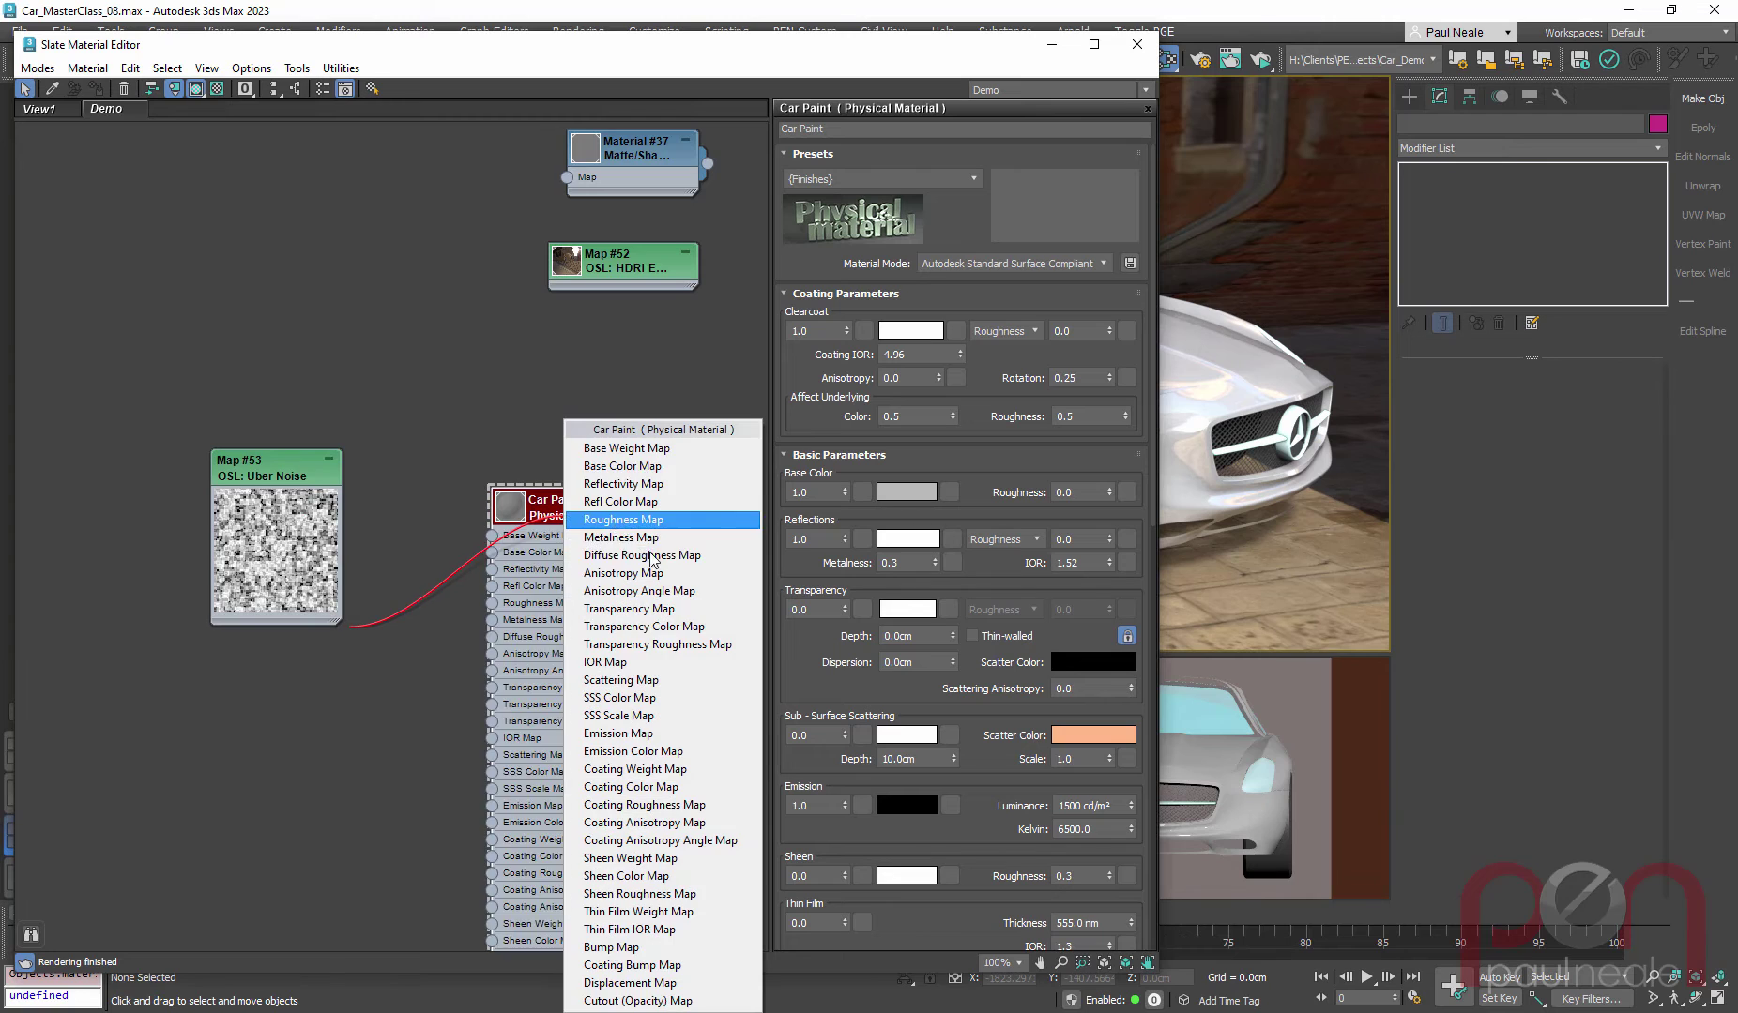
left_click(642, 474)
Step: Connect the Uber Noise map's Color output to the Car Paint material's Refl Color Map as well
left_click(642, 467)
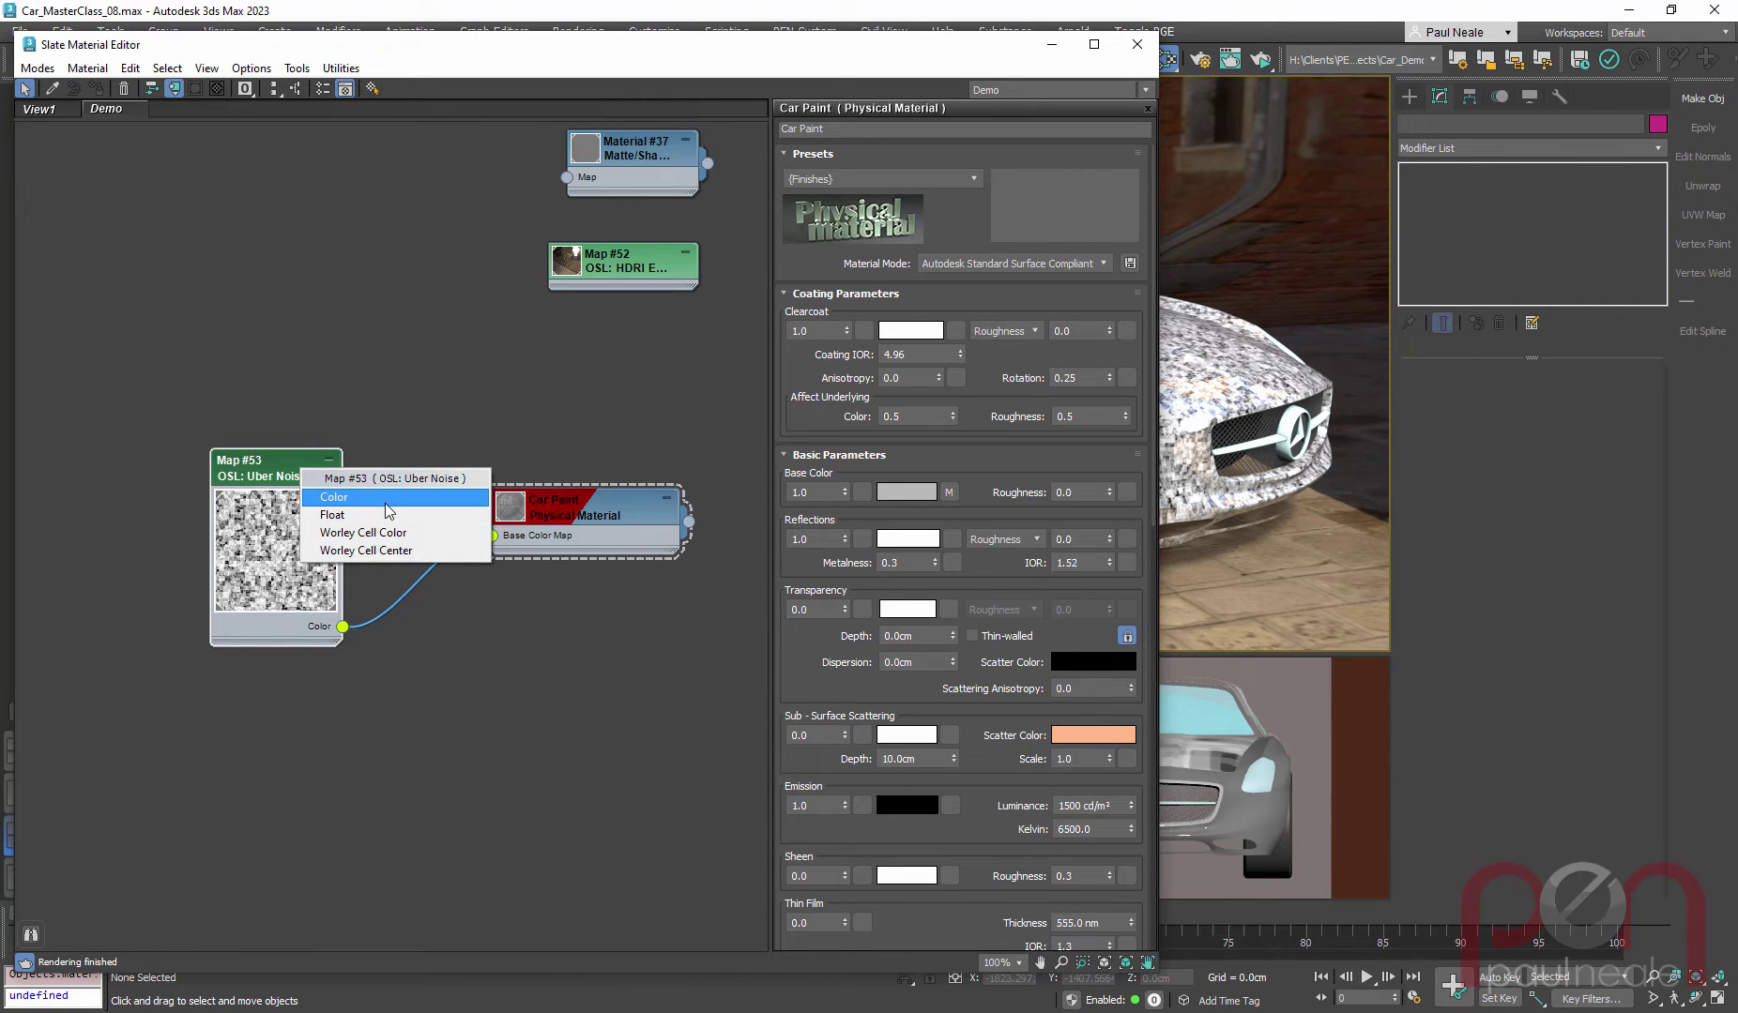
left_click(394, 508)
left_click(597, 524)
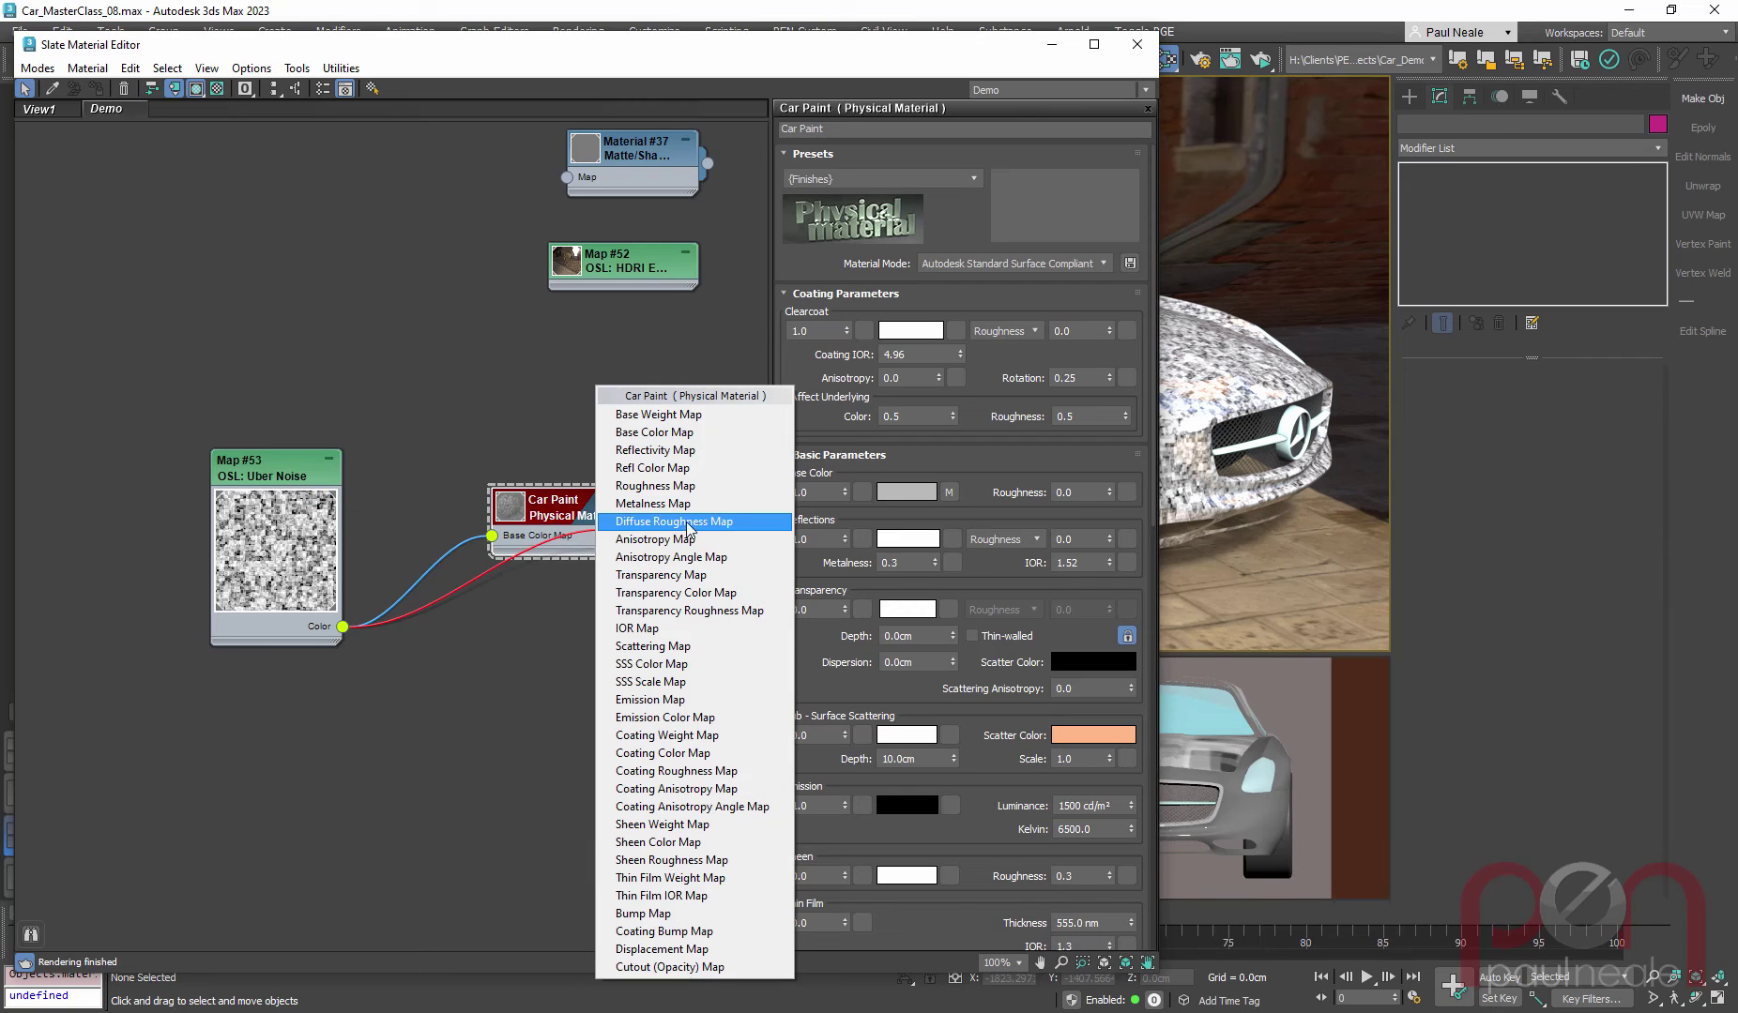
left_click(672, 468)
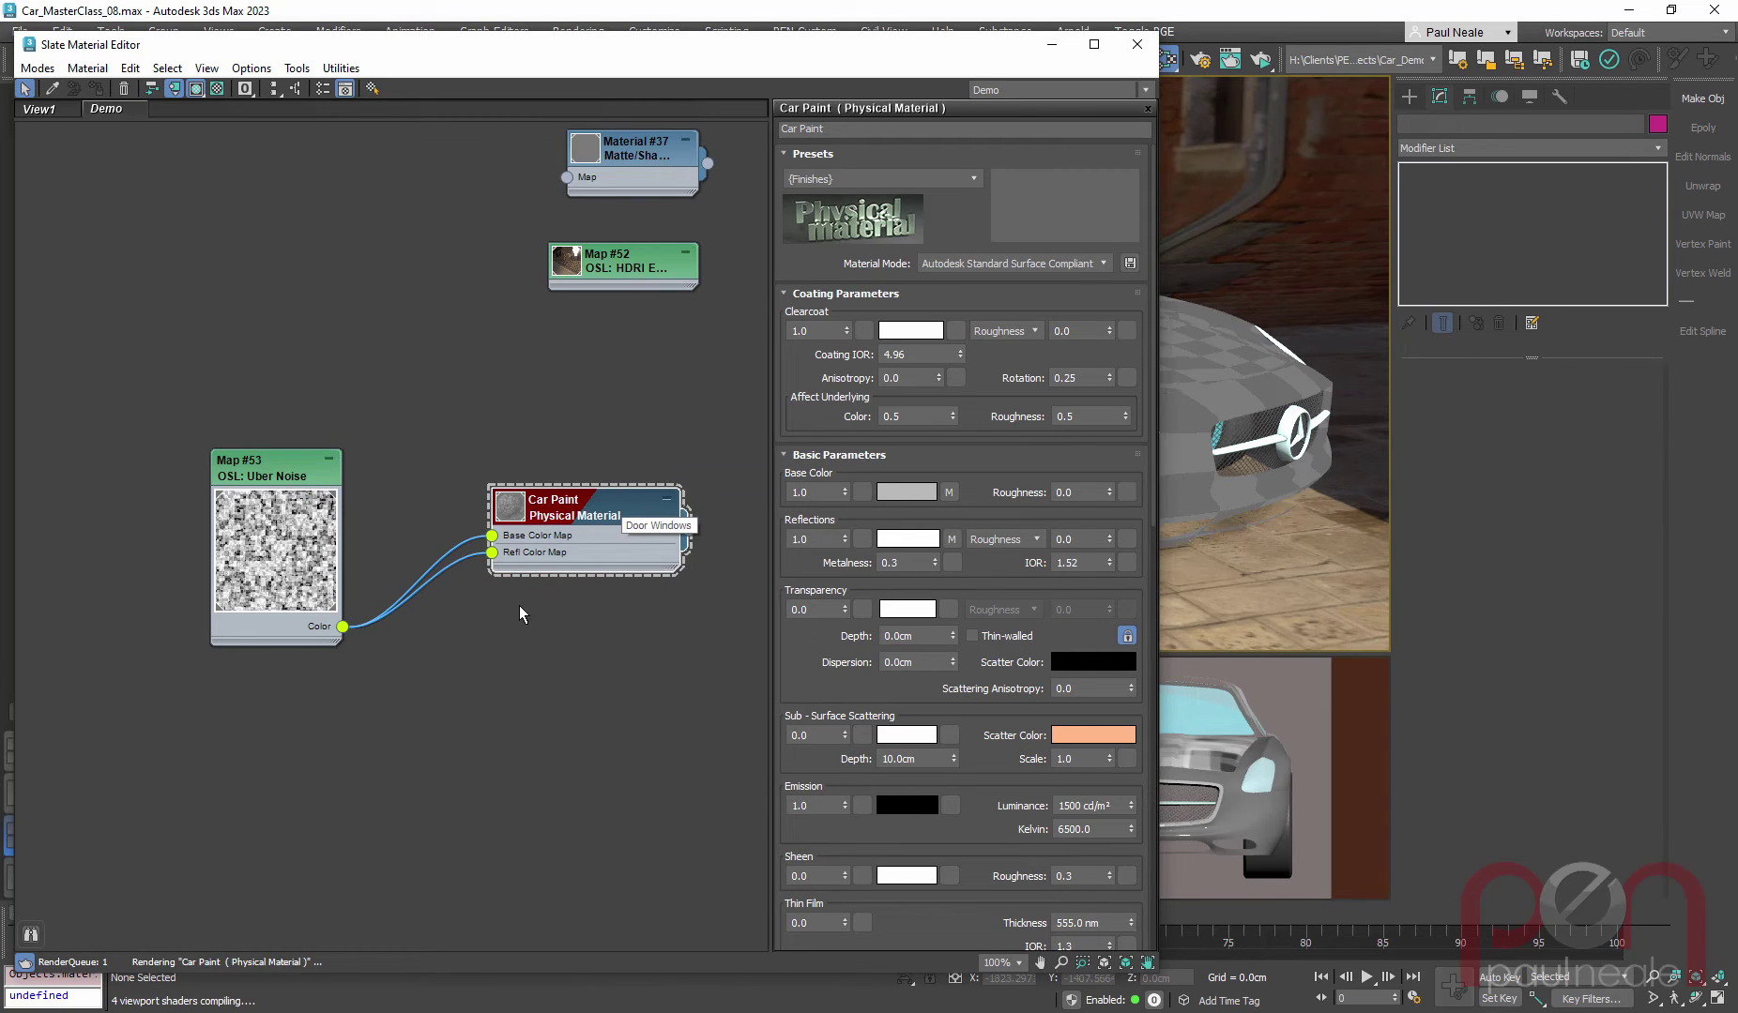
Step: Set the Uber Noise map's Color A to light blue (about 0.44, 0.71, 0.91) and copy it to Color B
left_click_drag(278, 496, 313, 457)
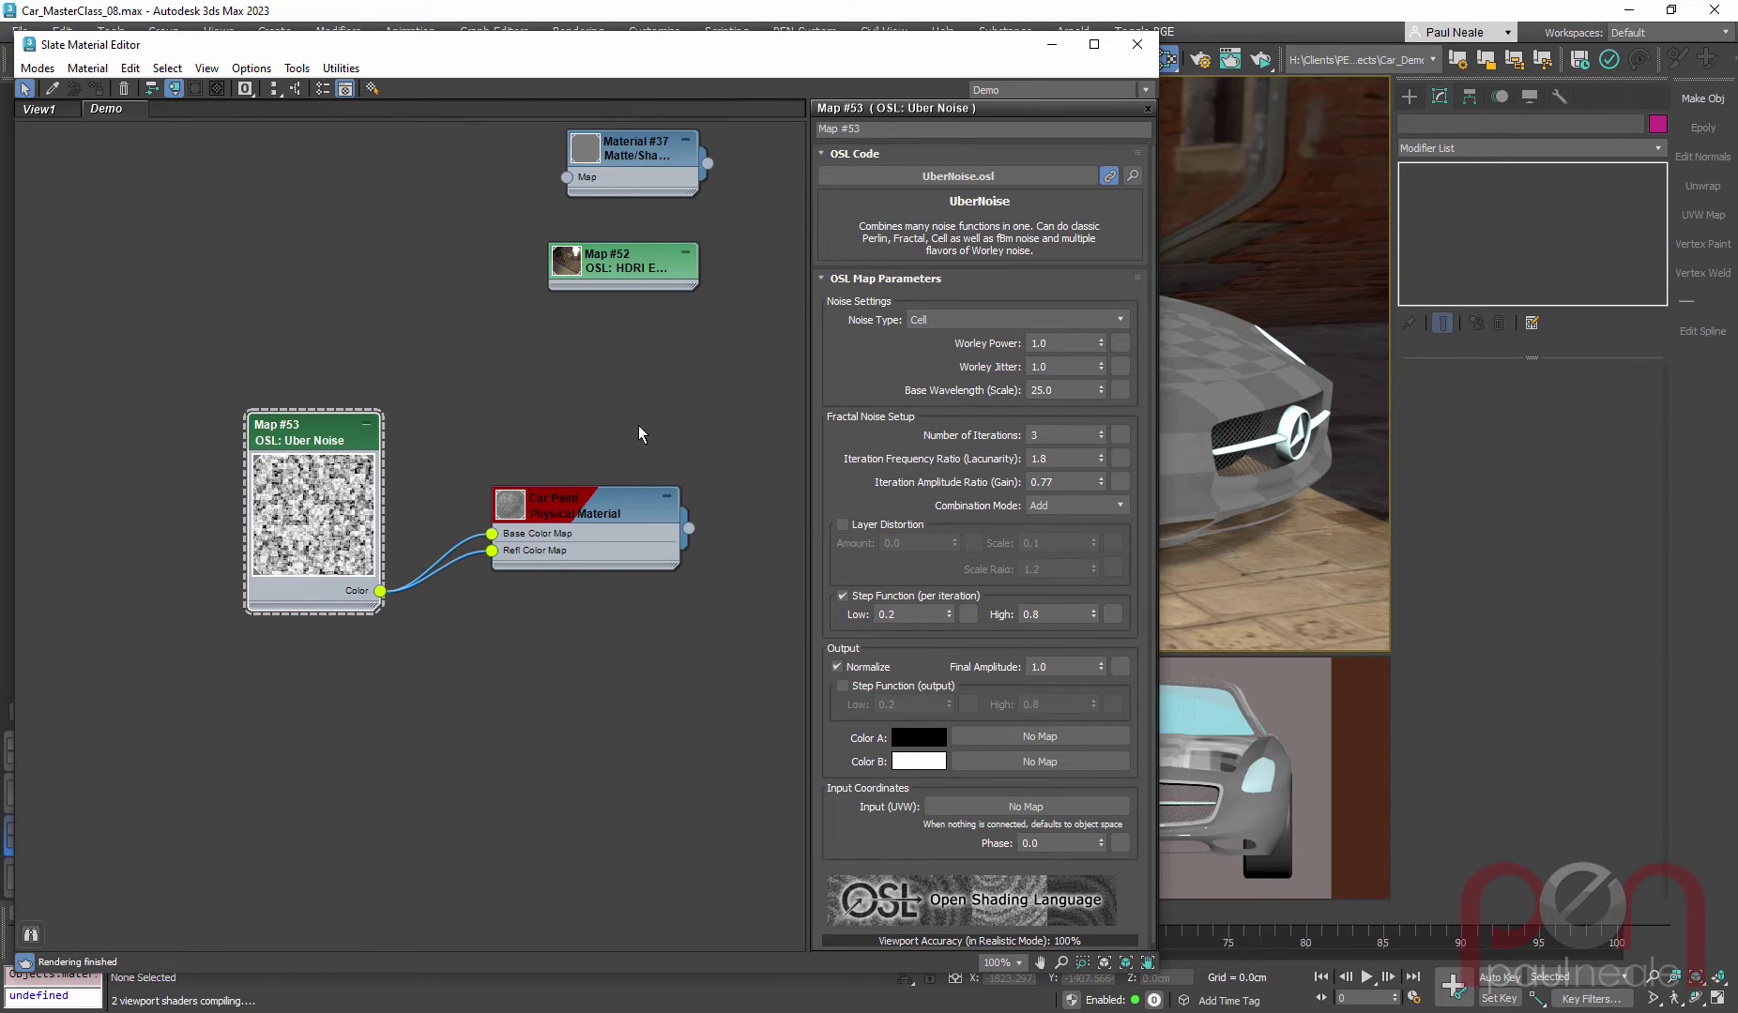
left_click(925, 742)
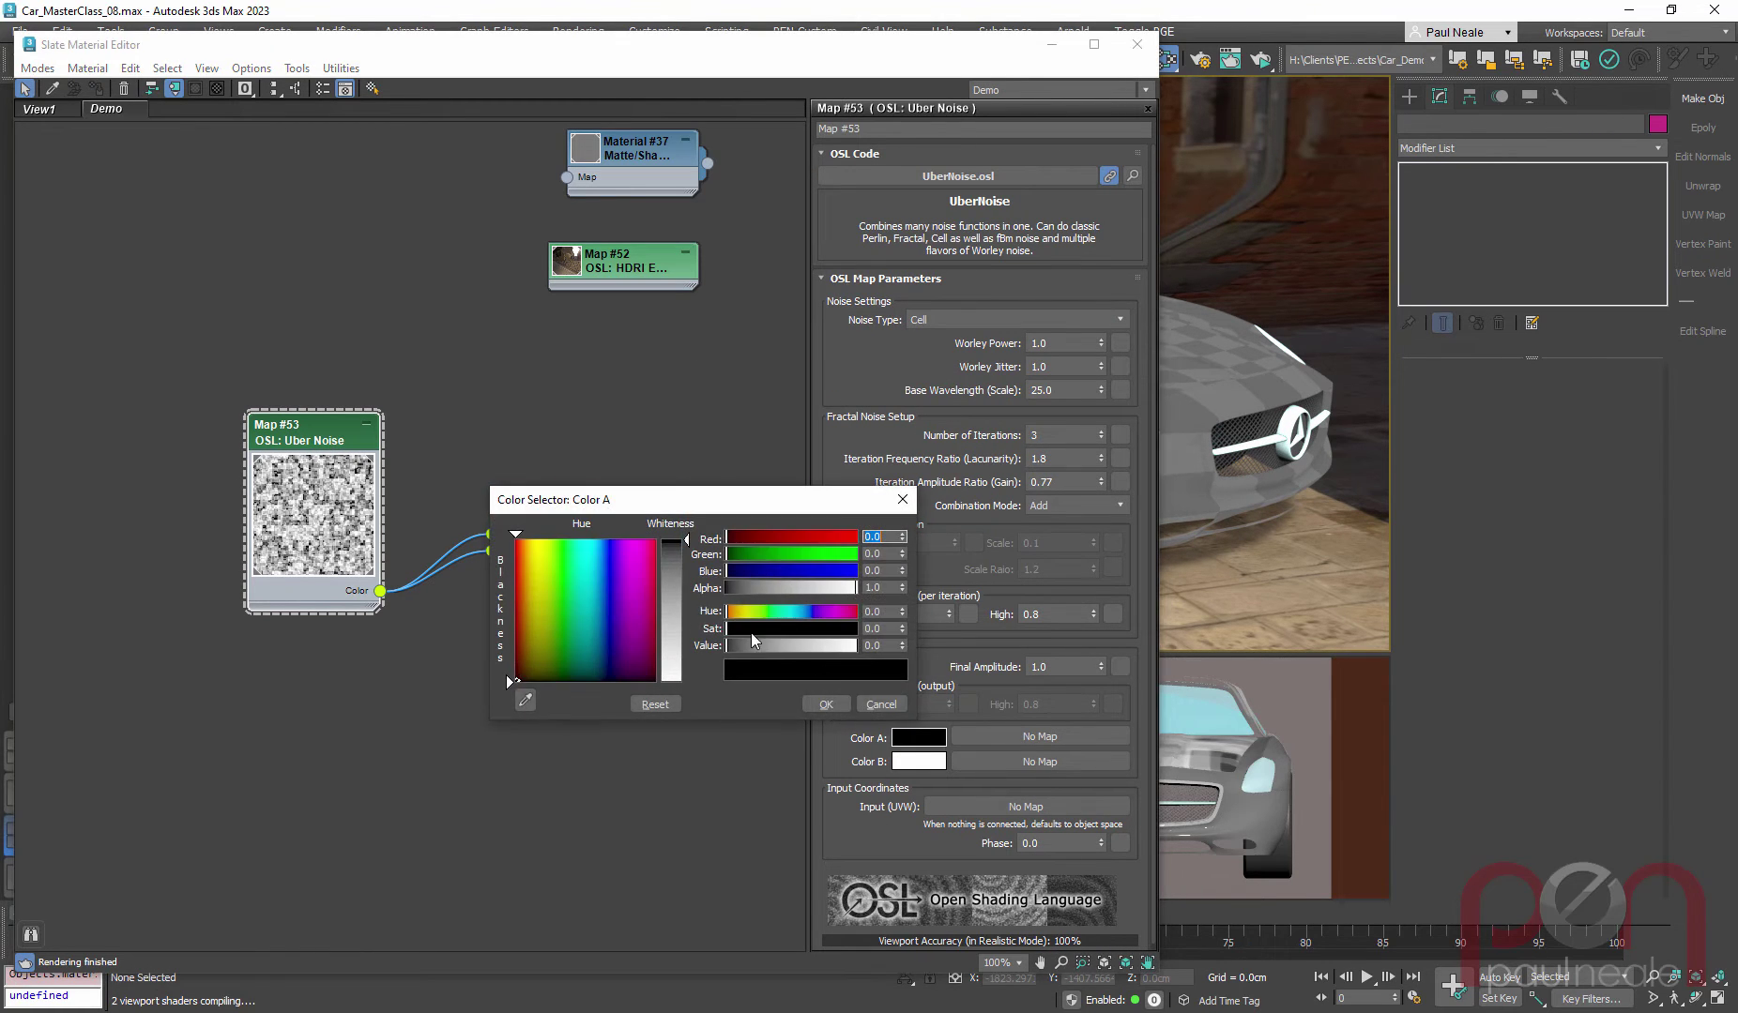
left_click(597, 564)
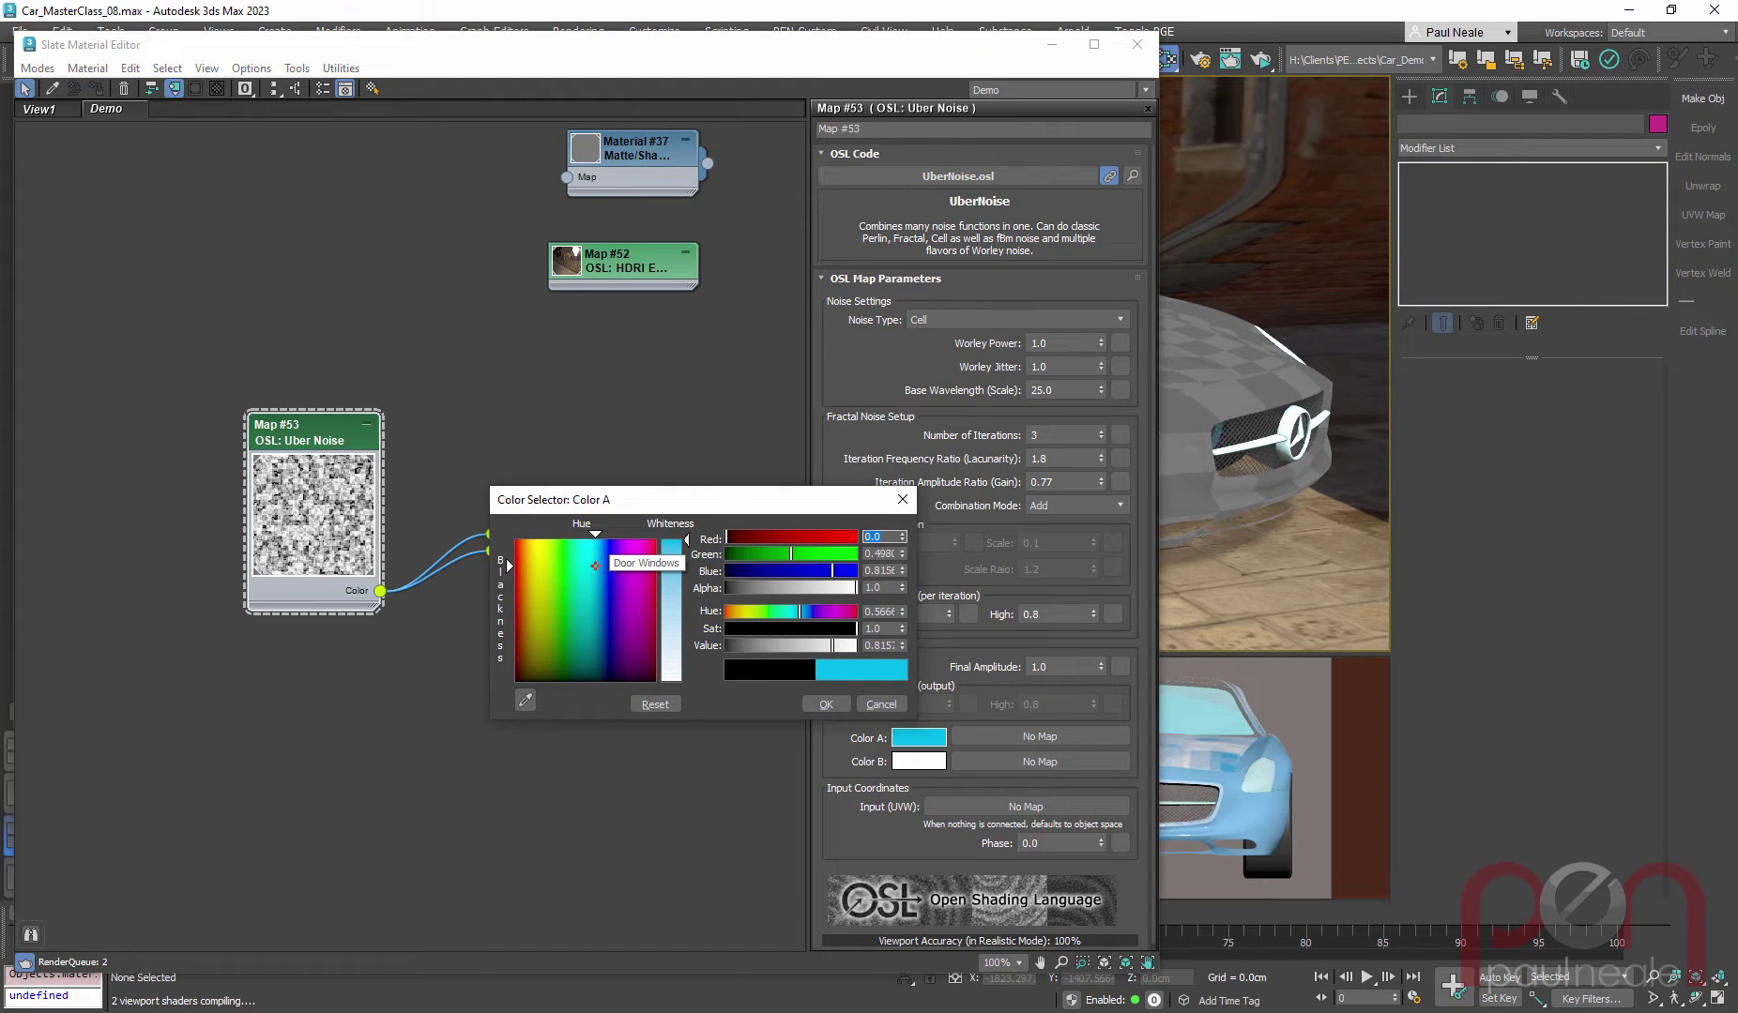
left_click(681, 606)
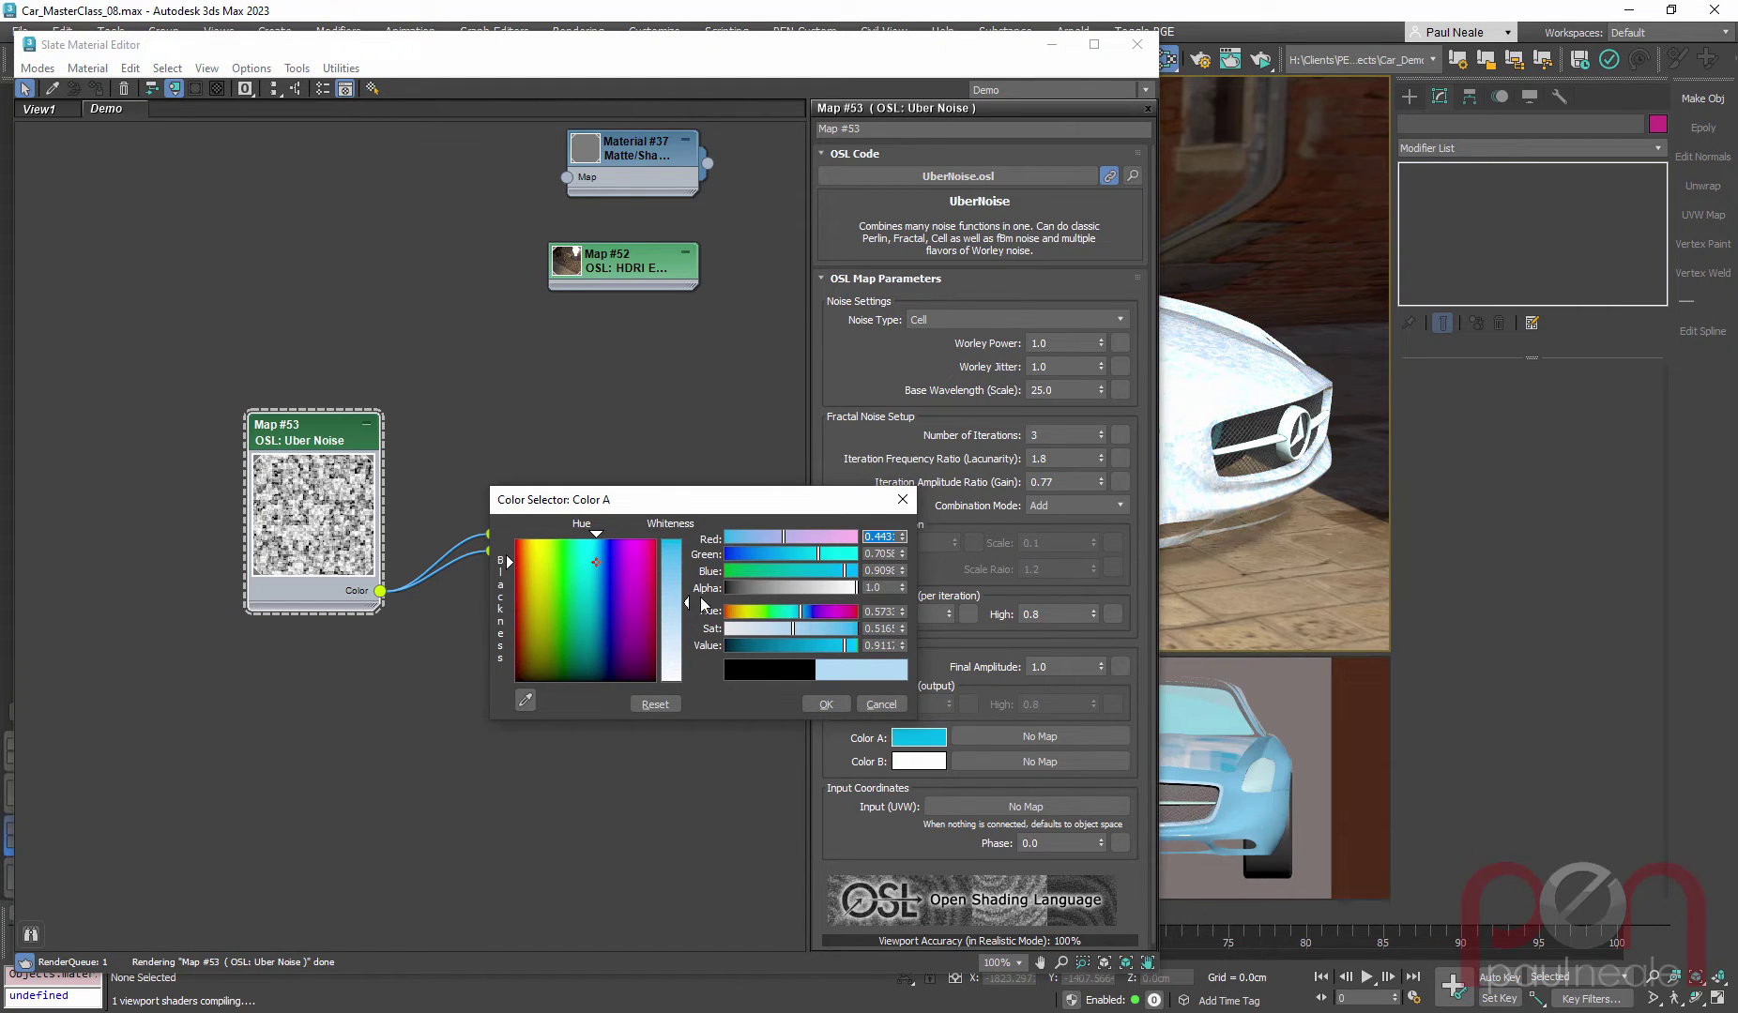
left_click_drag(929, 742, 927, 765)
left_click(958, 773)
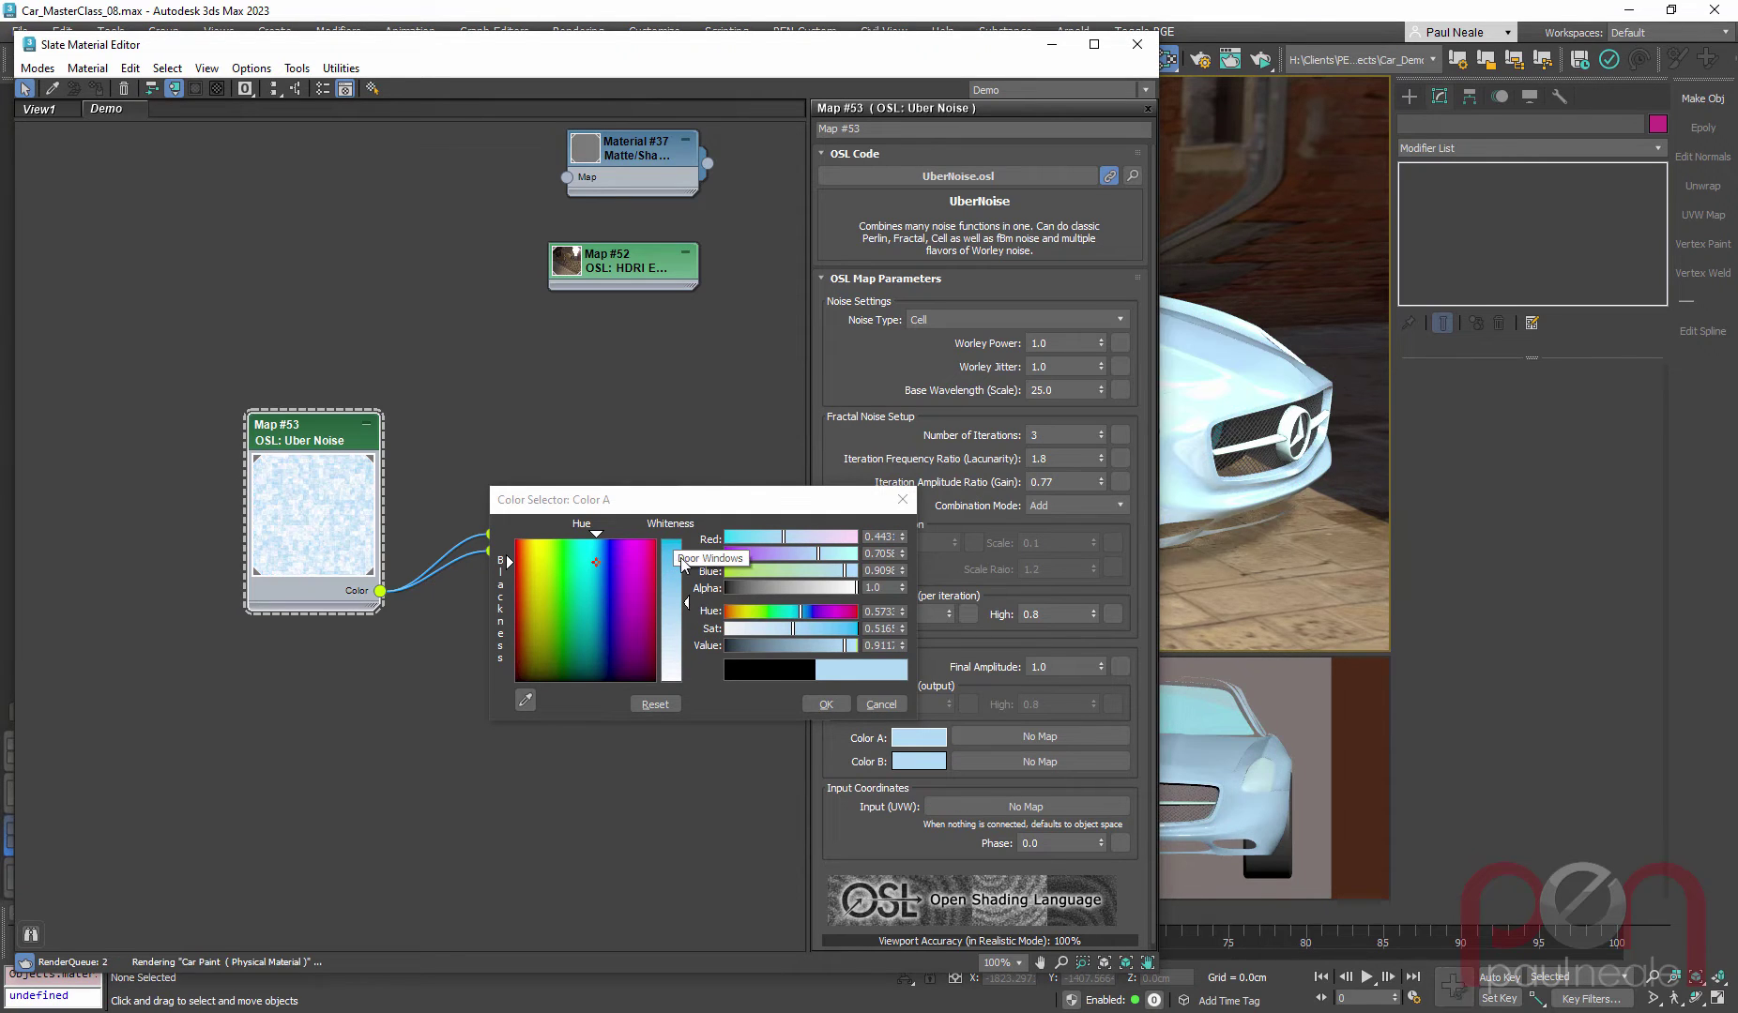
Step: Set the Uber Noise map's Color A to a deeper blue (about 0.07, 0.24, 0.86) and accept it
left_click(599, 566)
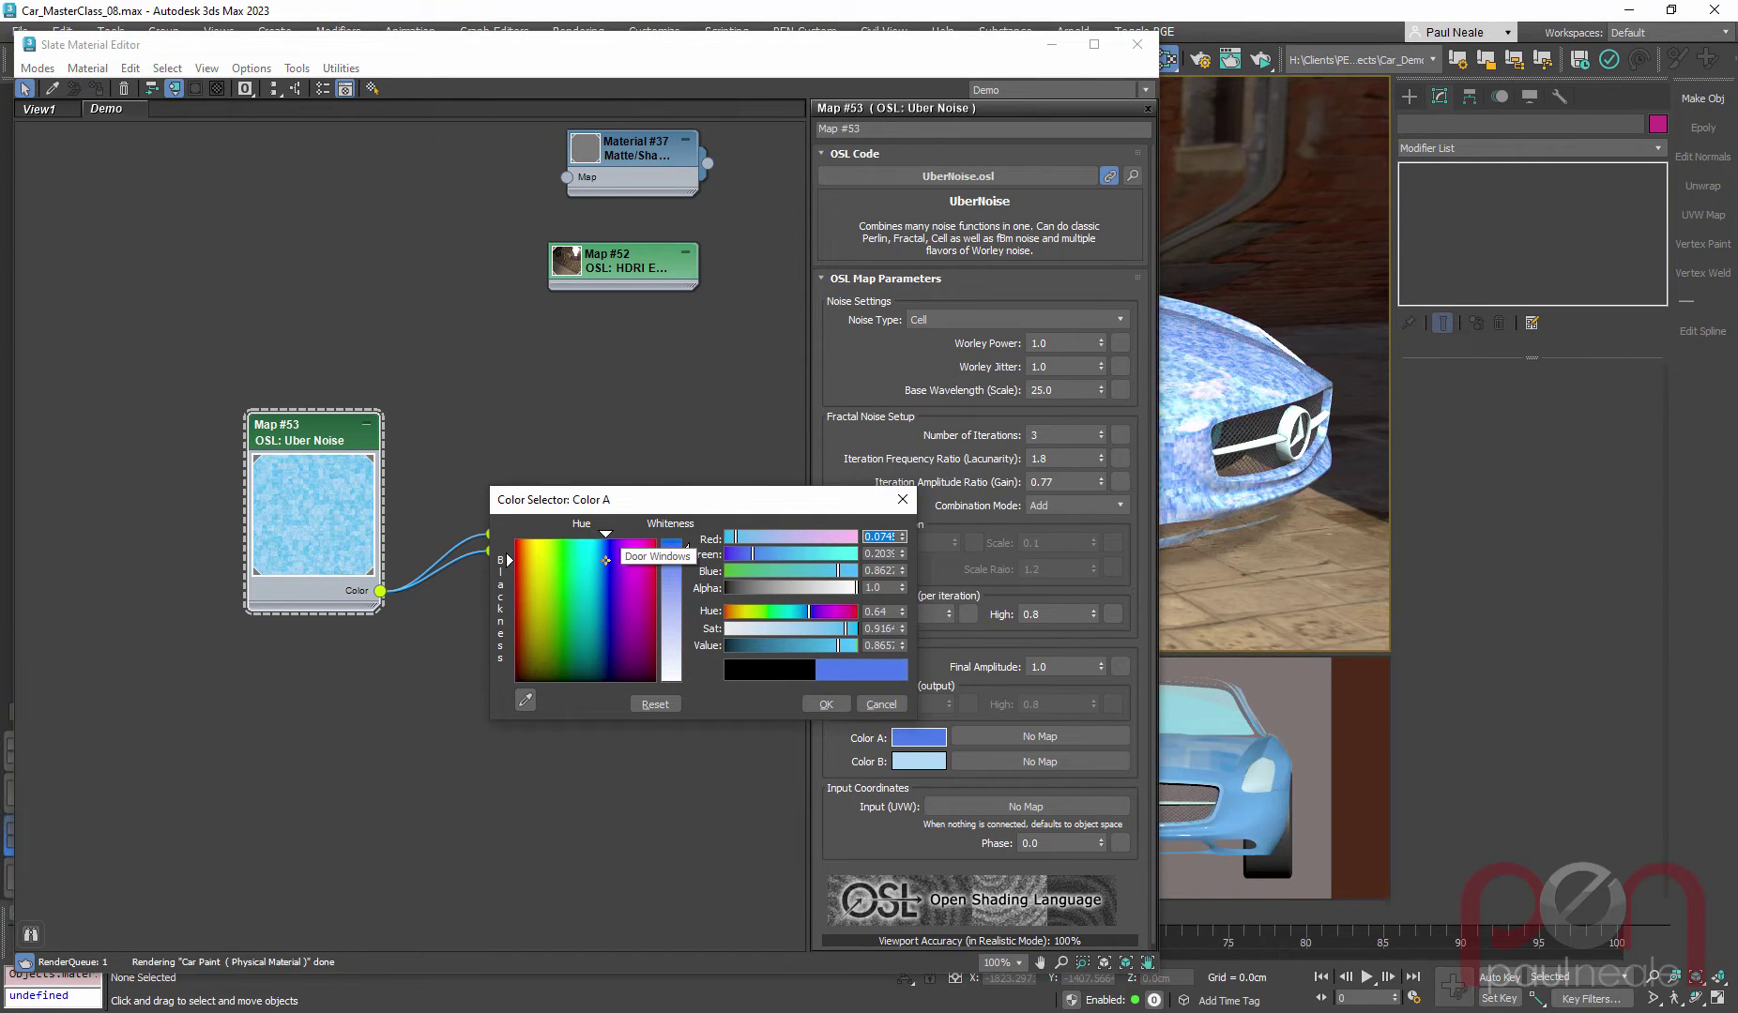
left_click(605, 560)
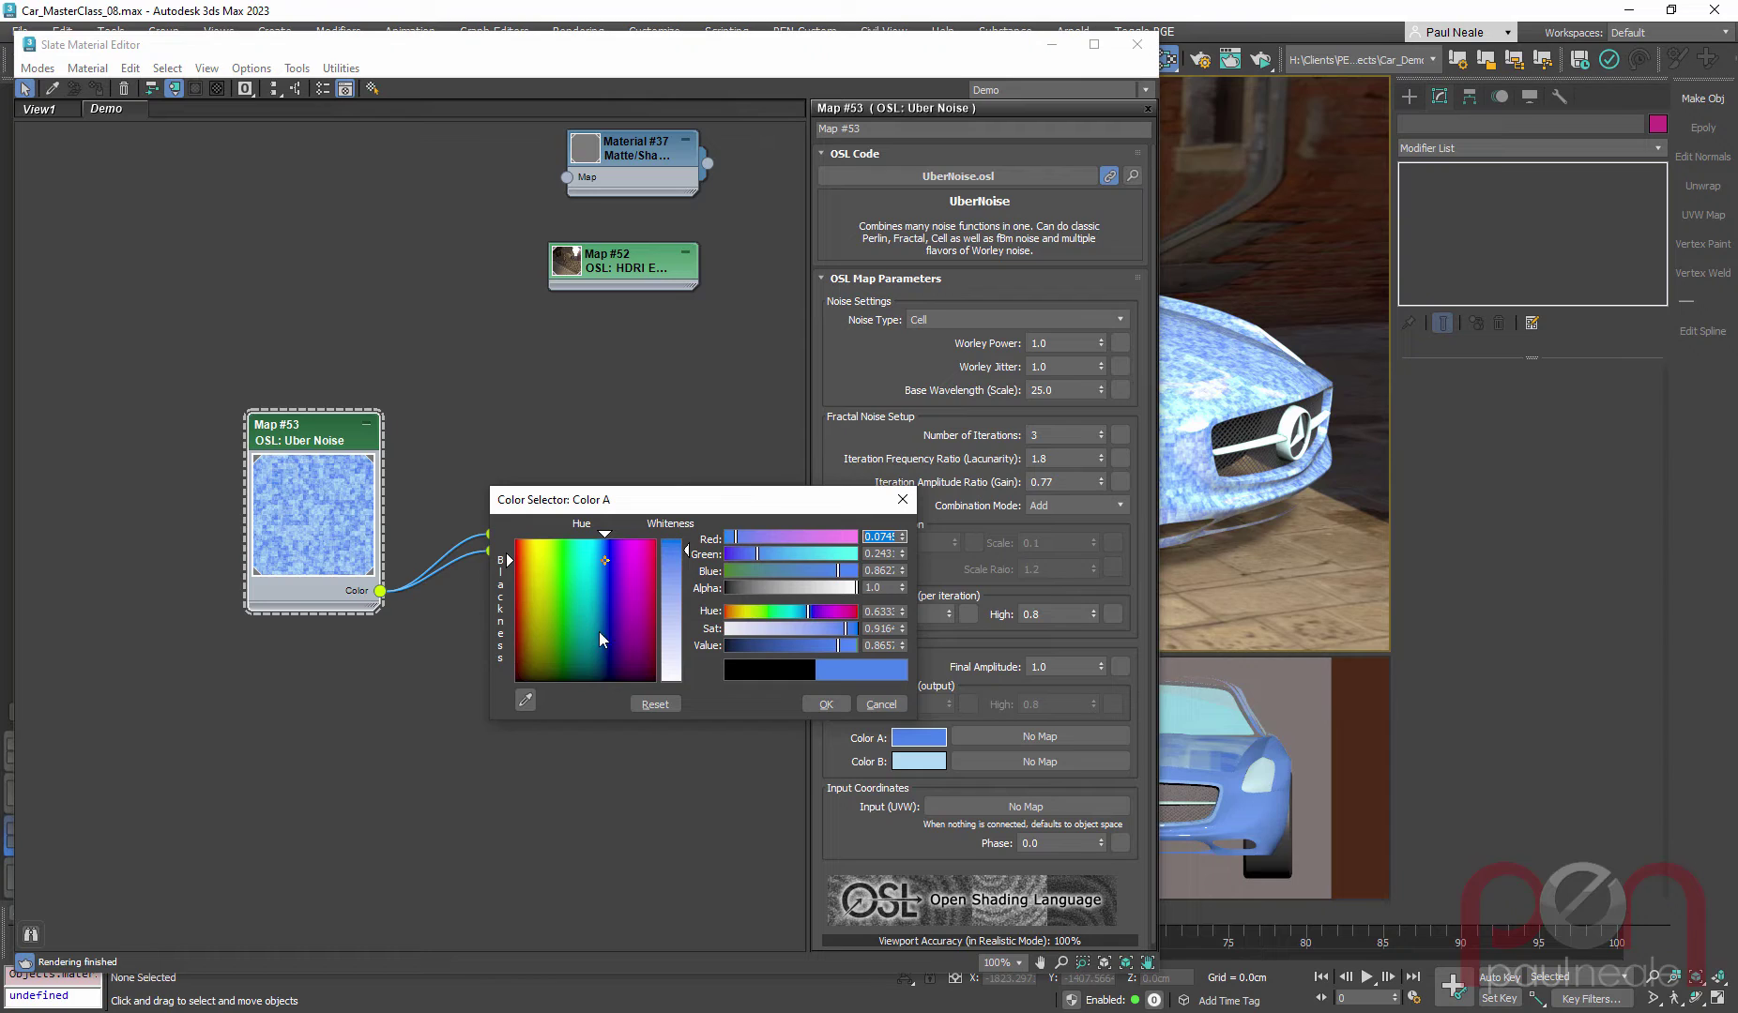
left_click(825, 704)
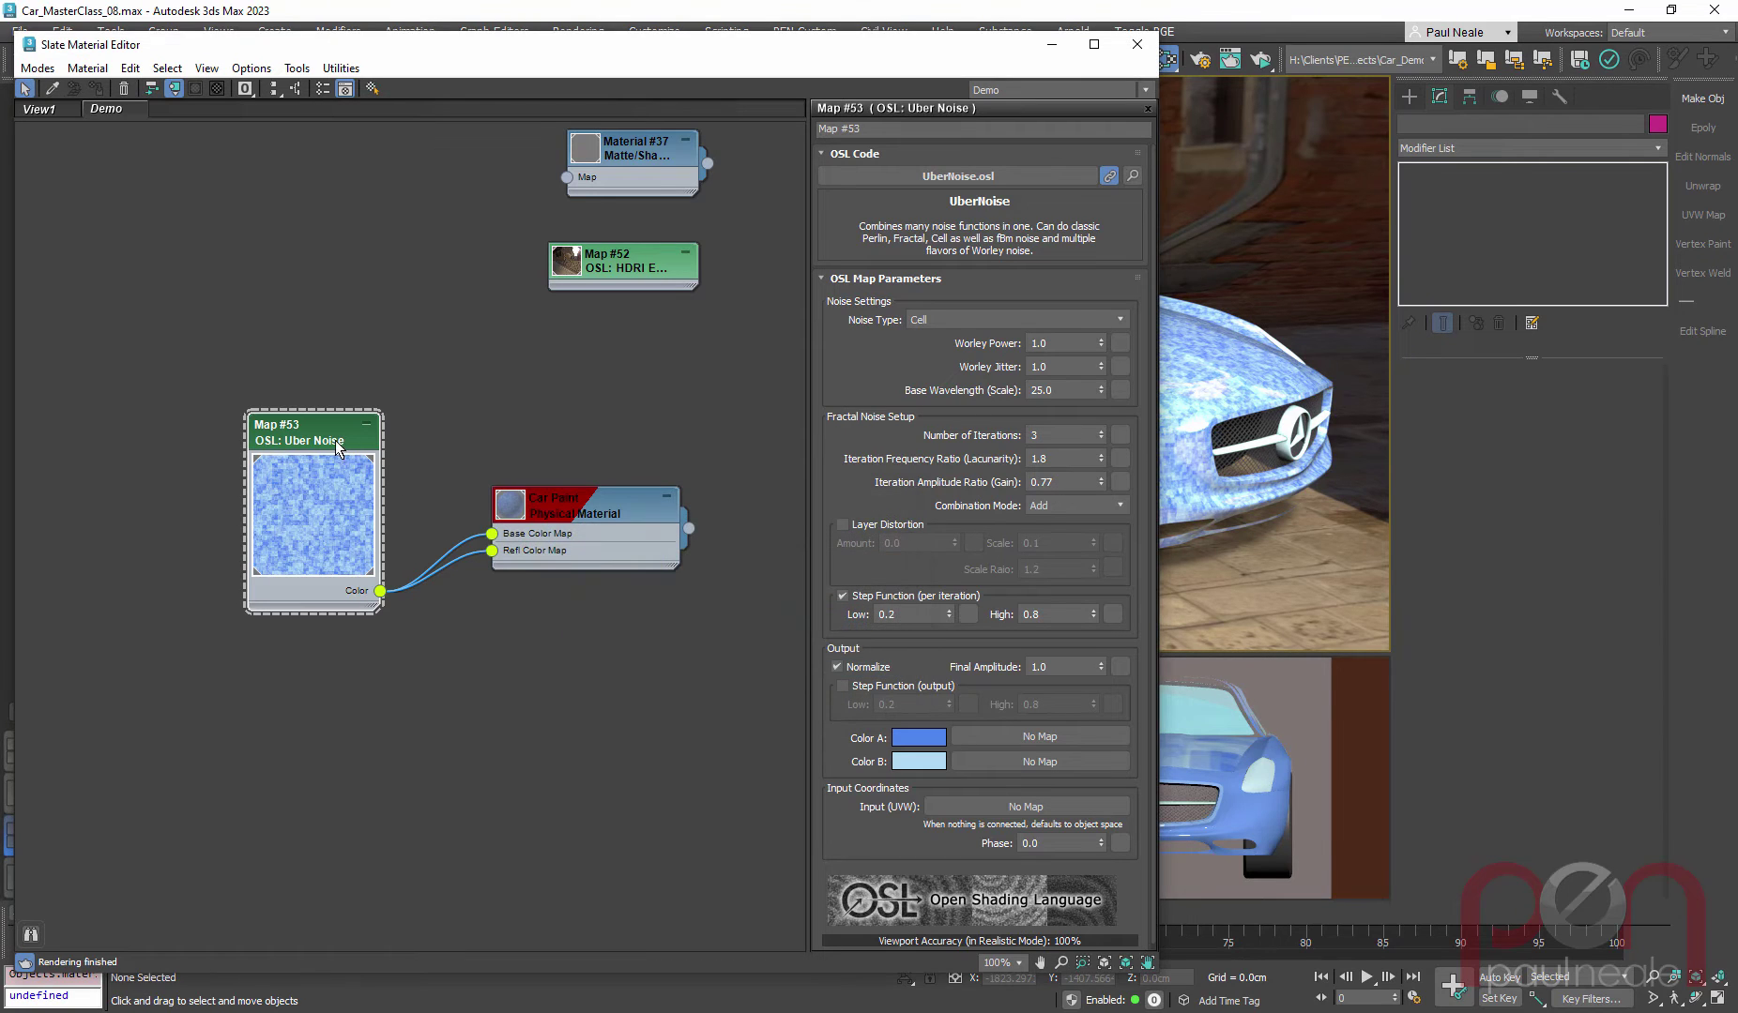
Step: Shrink the Uber Noise preview, place the node closer to Car Paint's level, and move the material editor aside to reveal the car
double_click(334, 503)
left_click_drag(326, 450, 364, 527)
left_click_drag(941, 53, 628, 85)
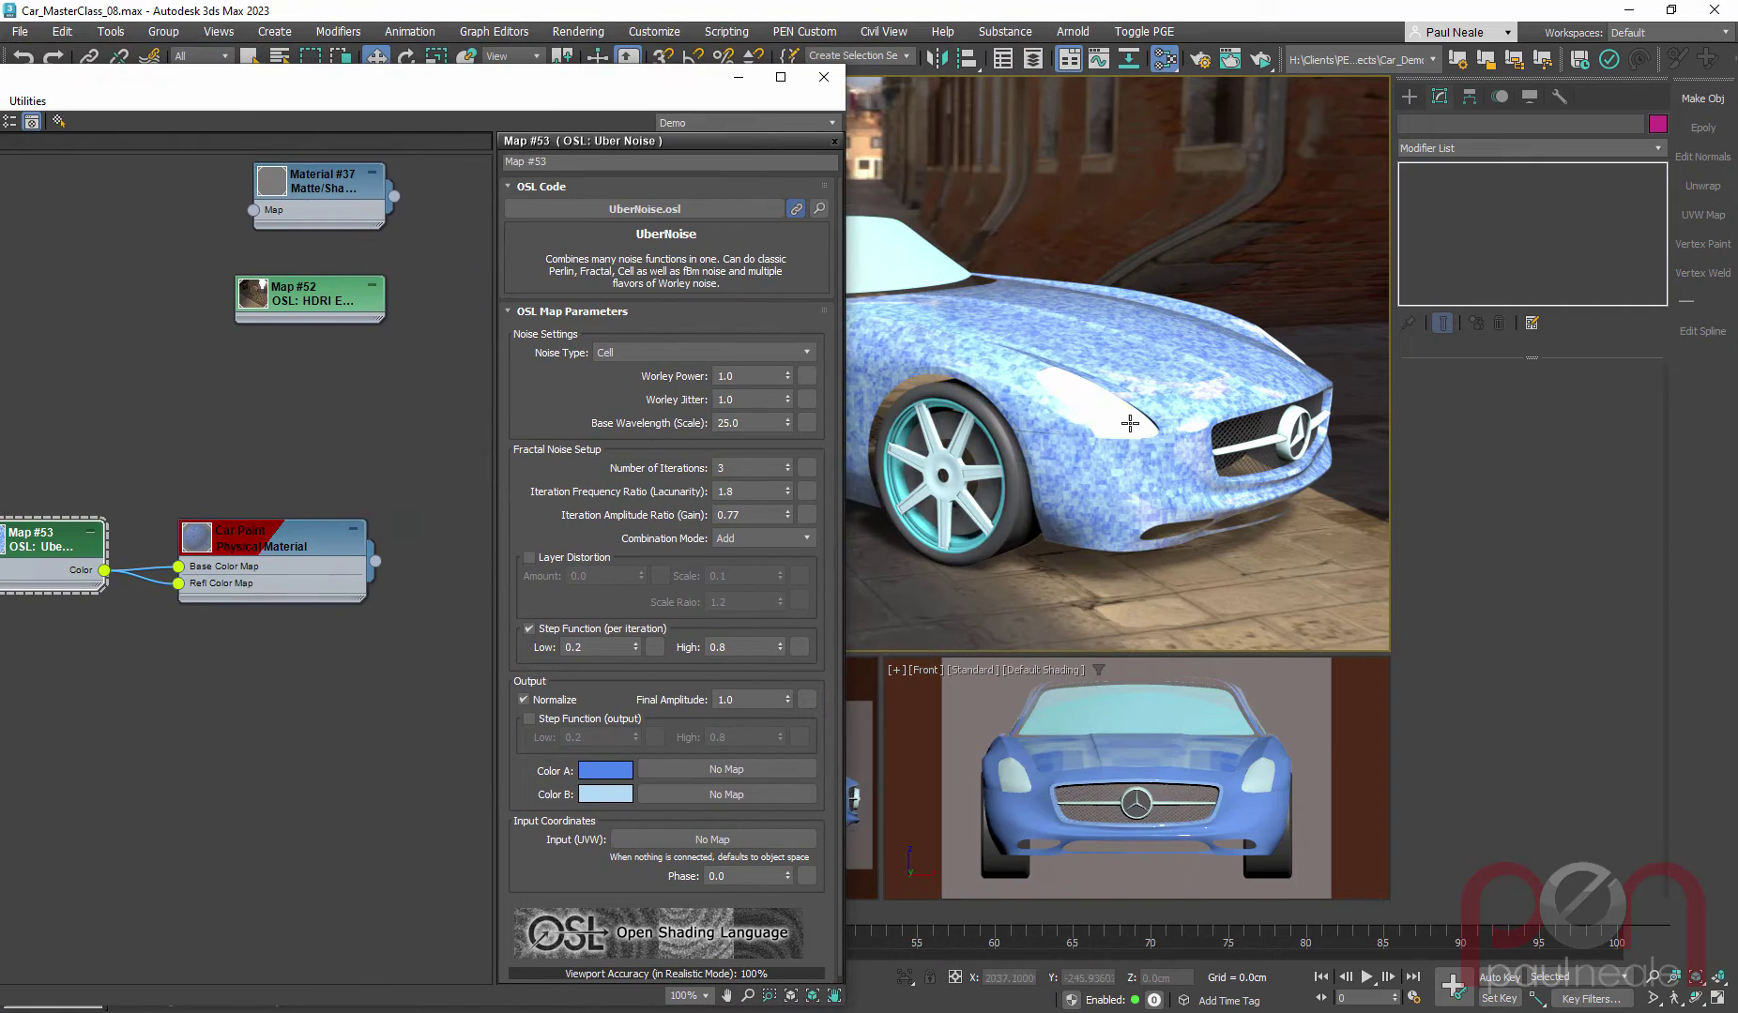
Step: Set the Uber Noise map's Base Wavelength (Scale) to 1.0 and inspect the flakes up close on the car body
scroll(1117, 413, "up", 5)
scroll(1117, 409, "up", 6)
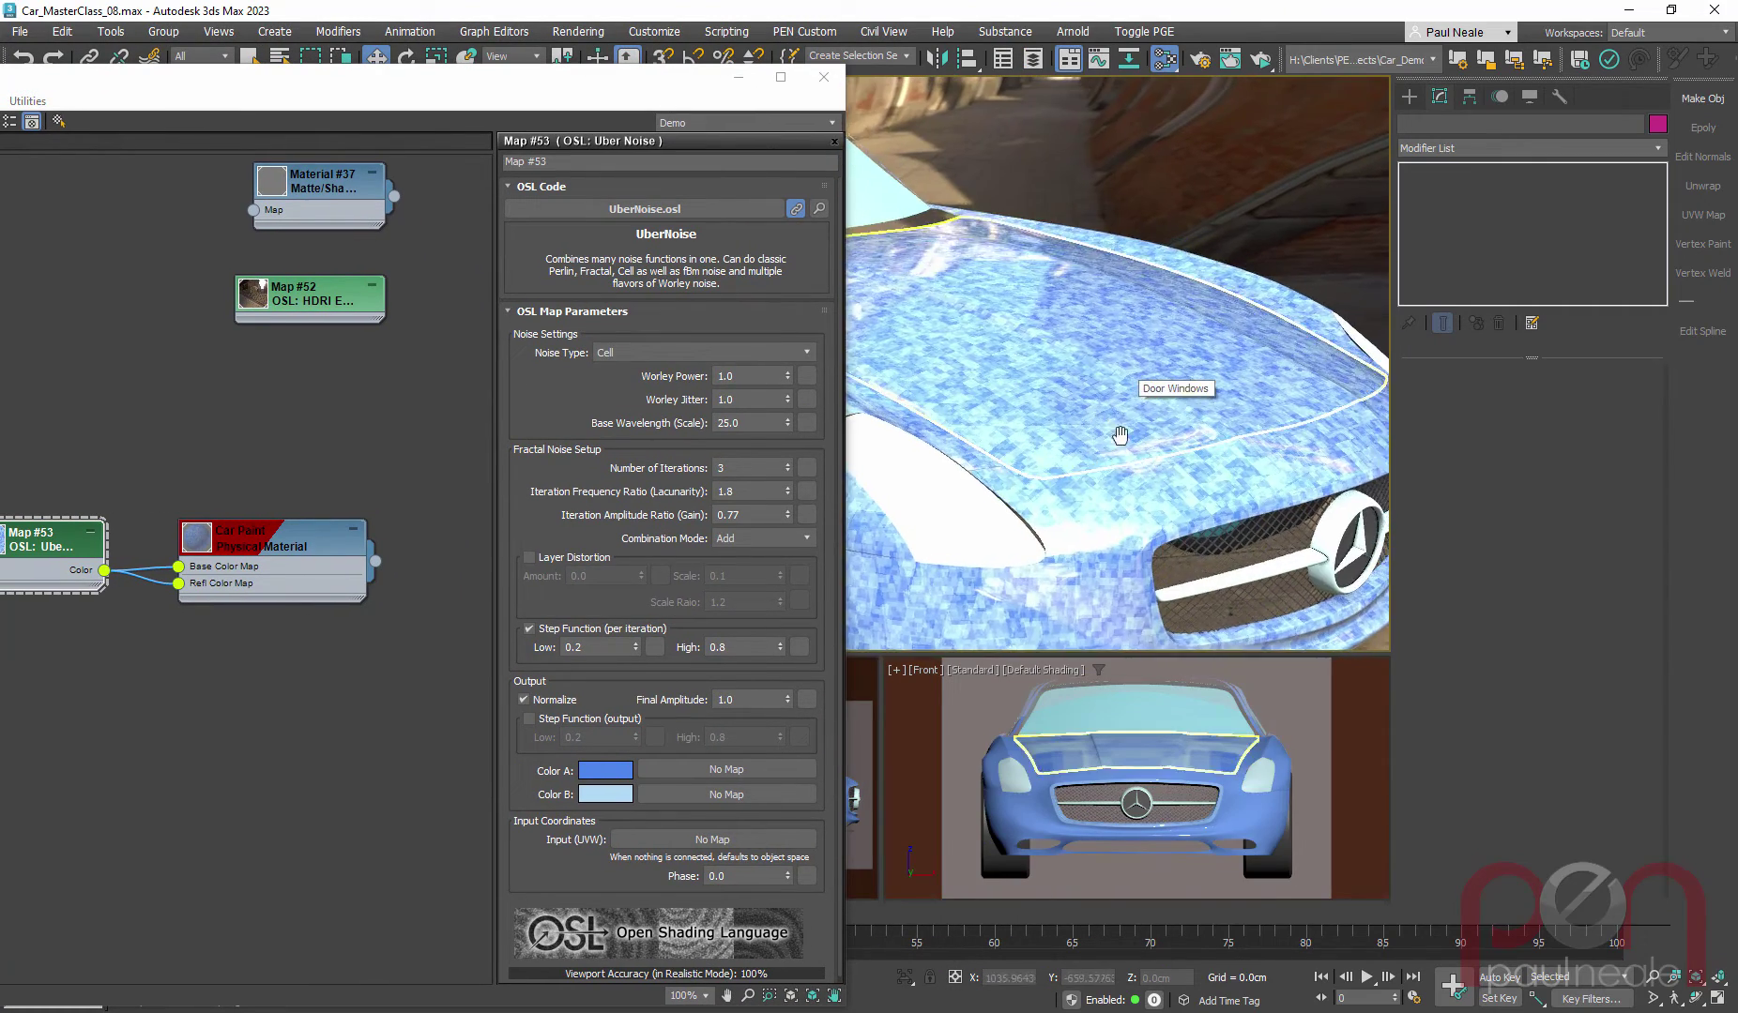
middle_click_drag(1117, 413, 1177, 380)
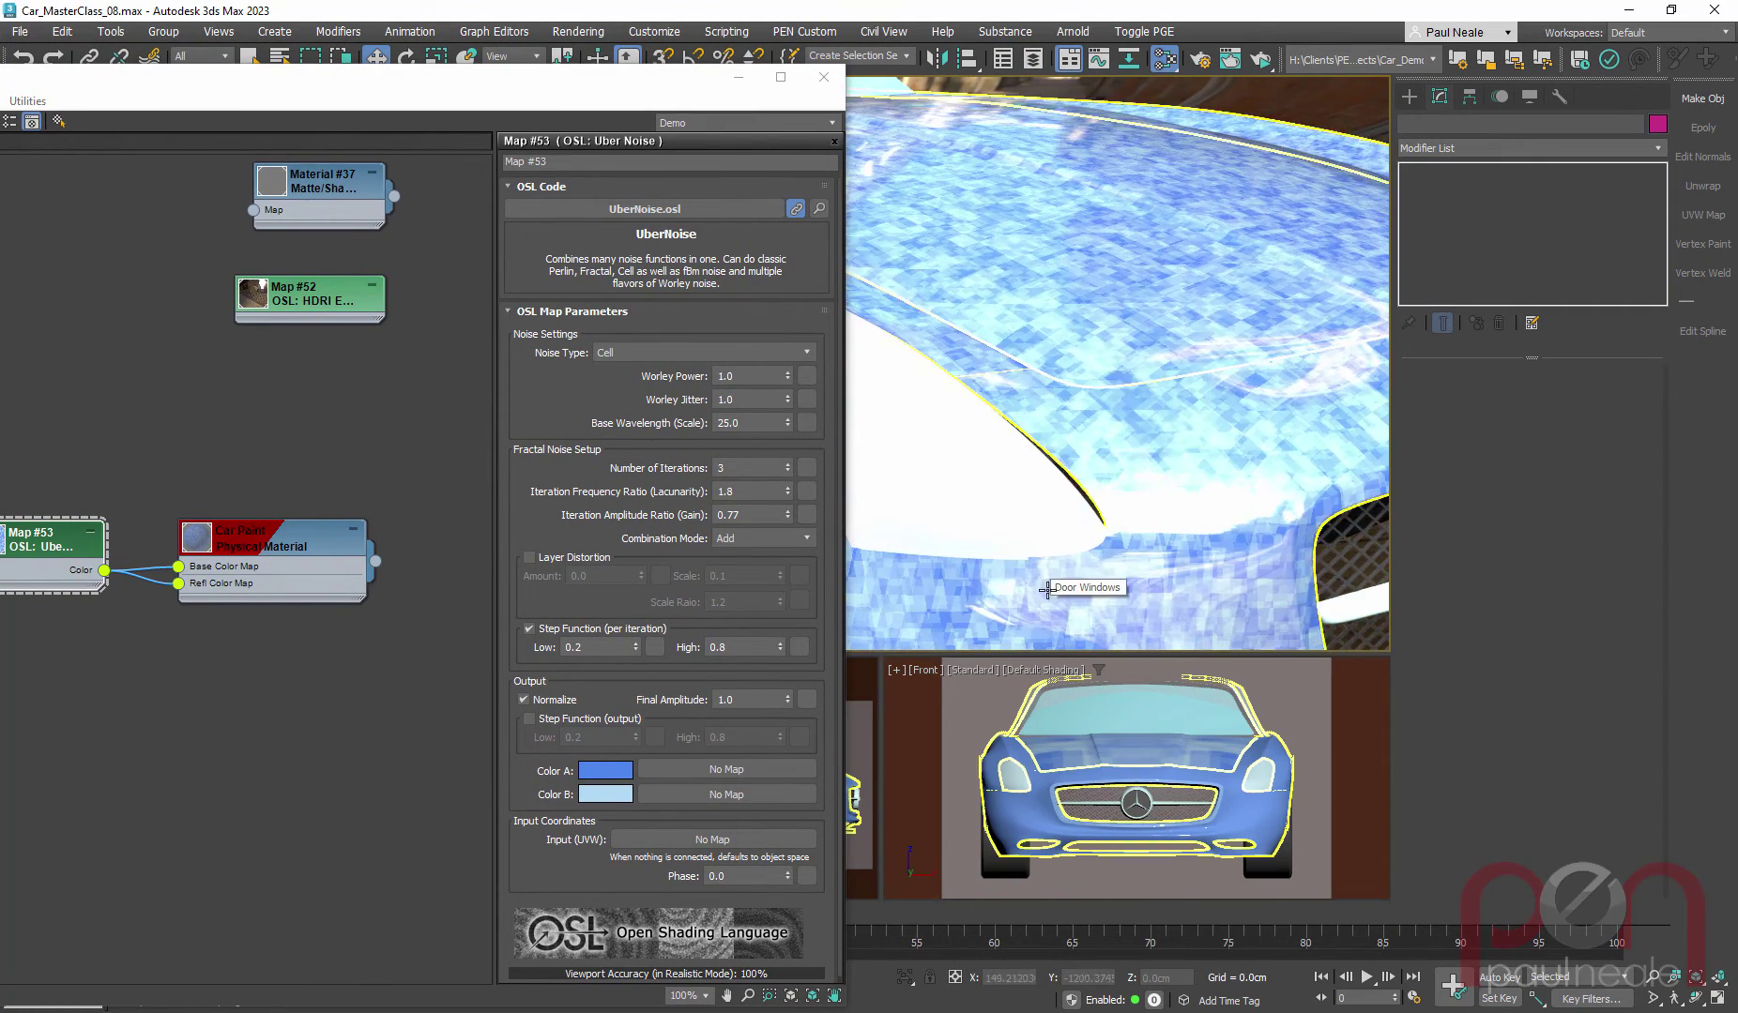
middle_click_drag(1164, 519, 1198, 518, "alt")
scroll(1095, 578, "up", 3)
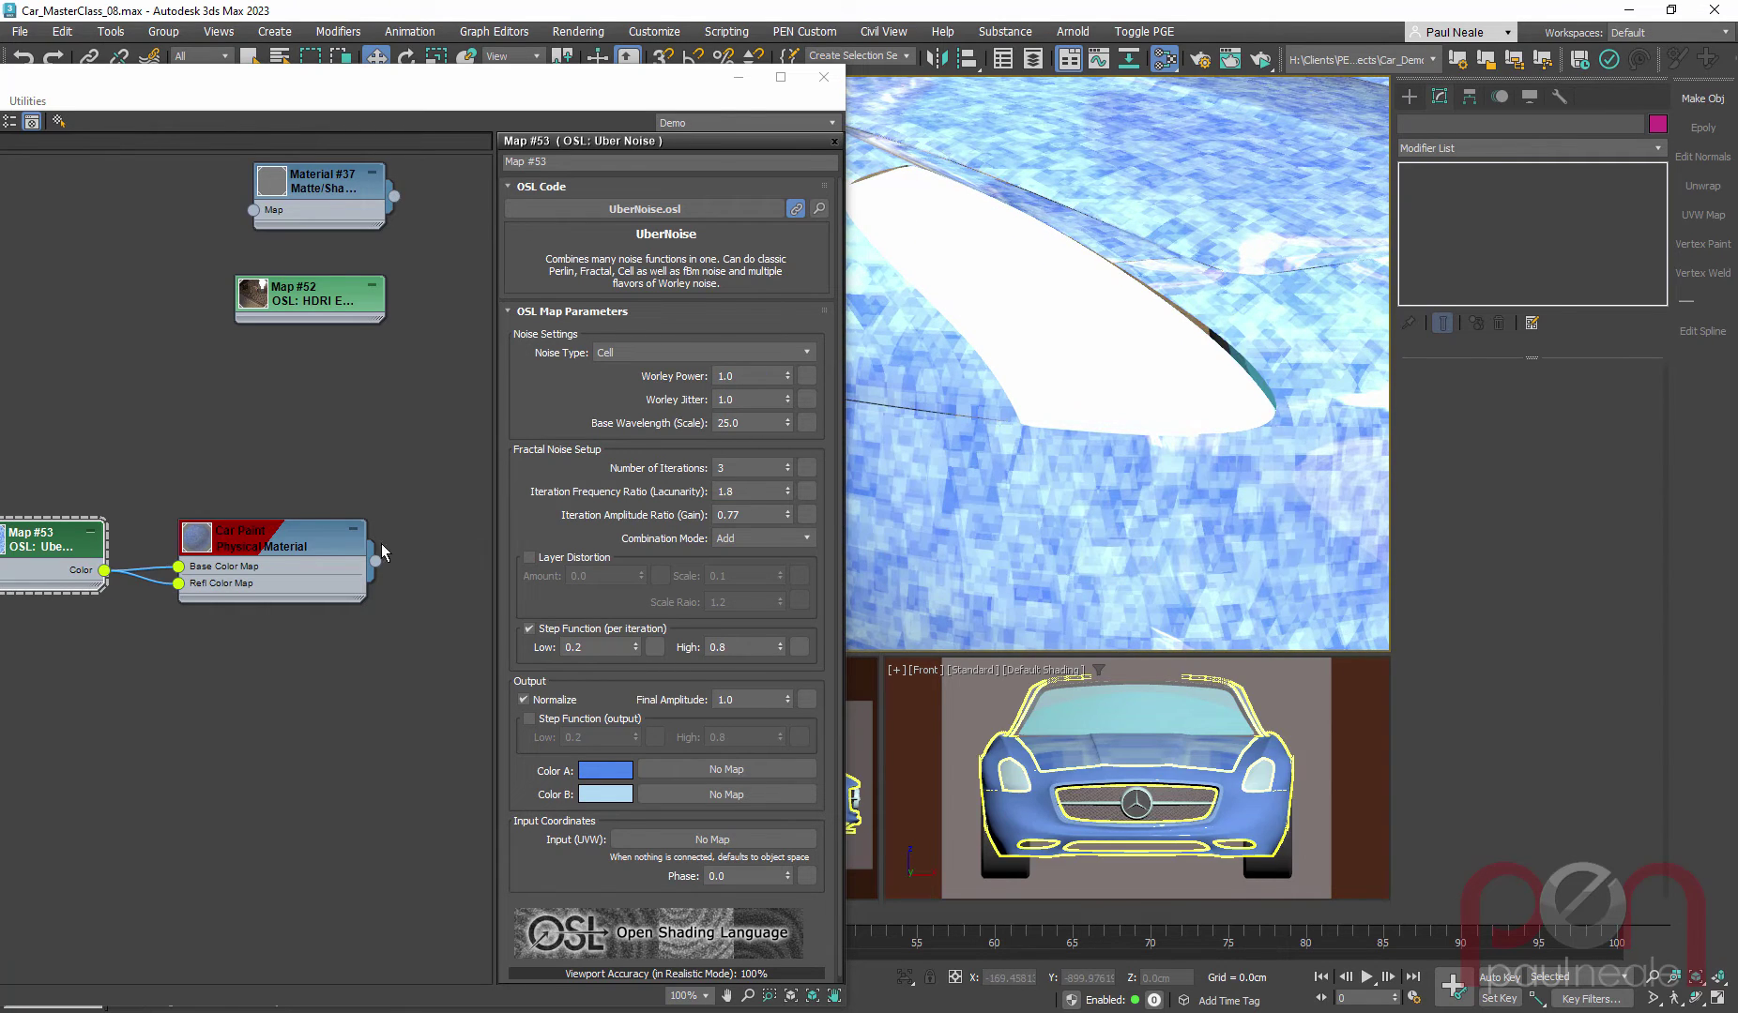
middle_click_drag(55, 545, 138, 528)
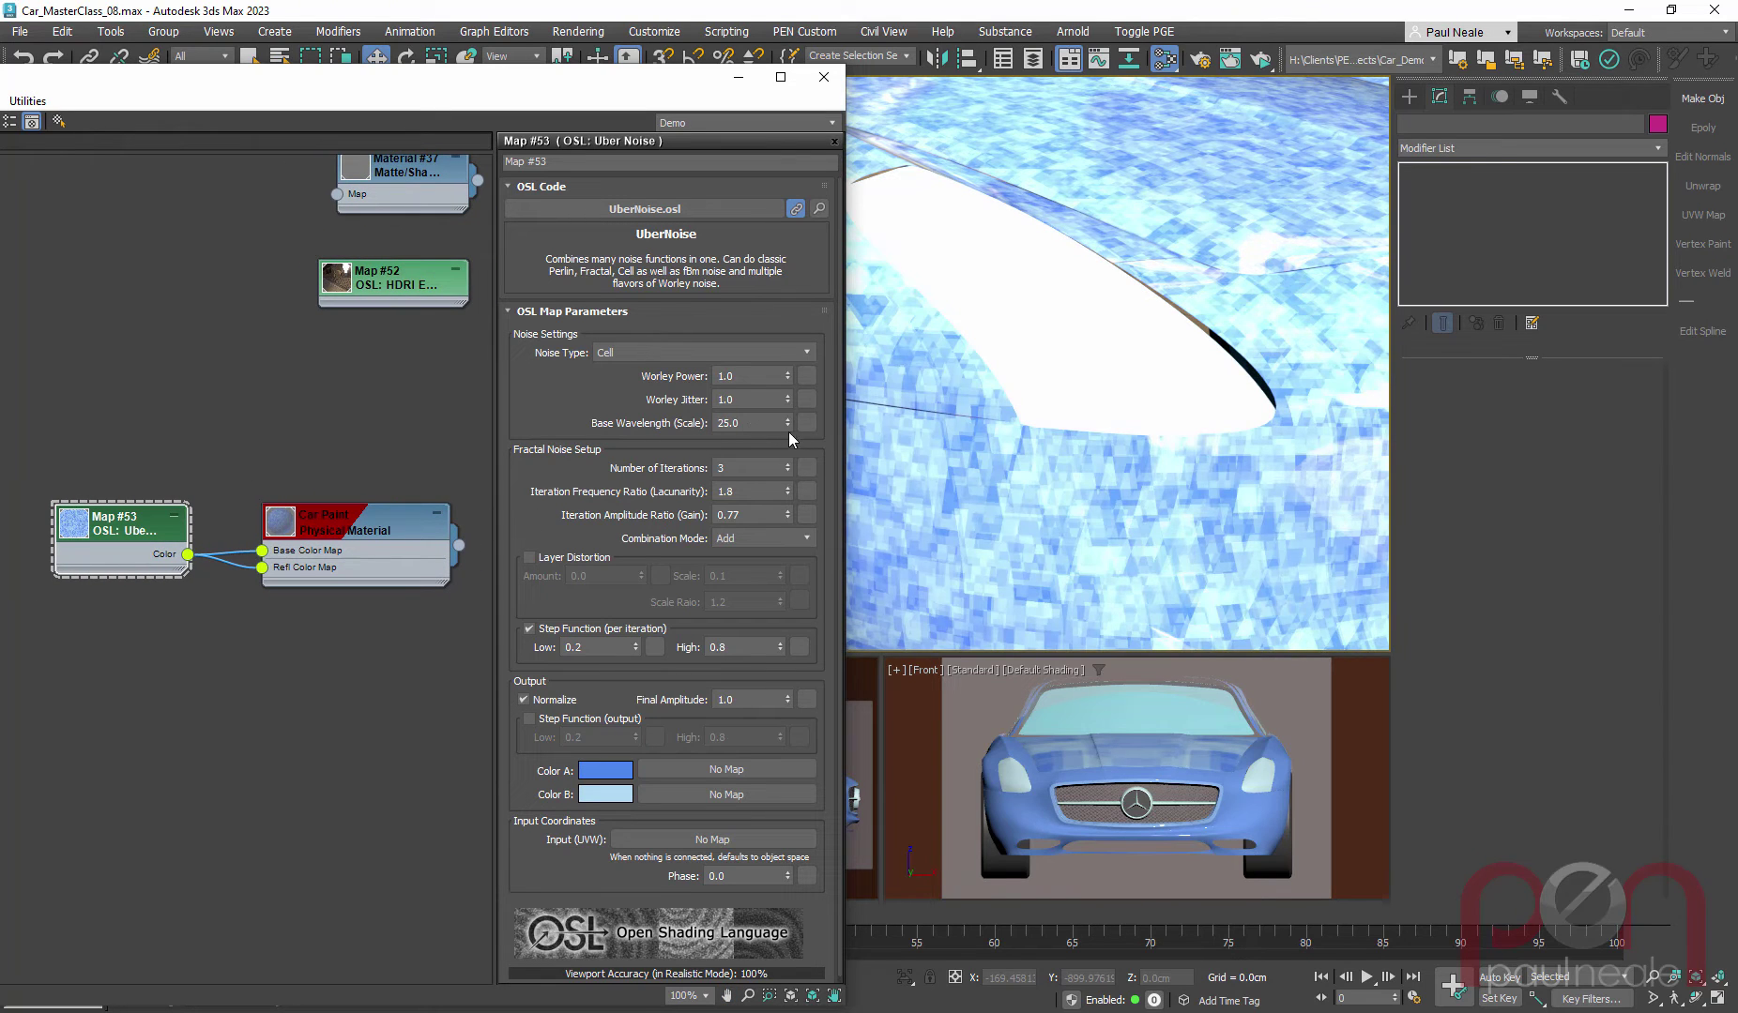
left_click_drag(789, 431, 787, 647)
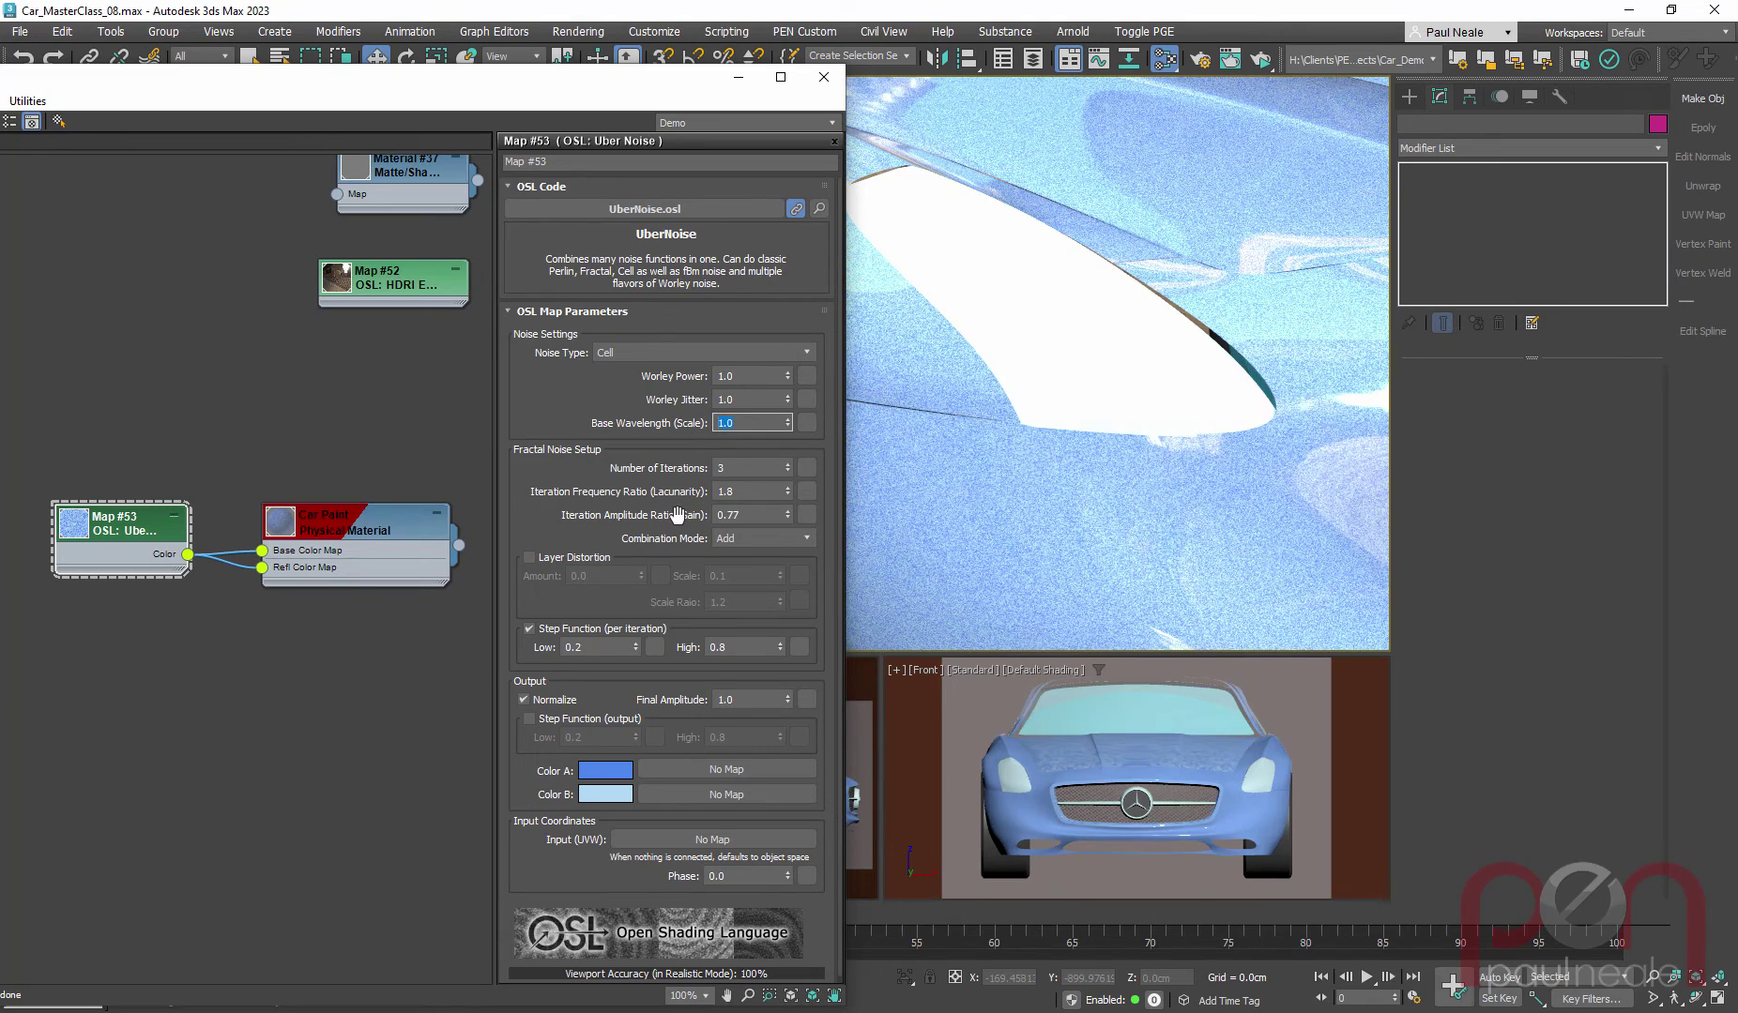
scroll(1023, 474, "up", 5)
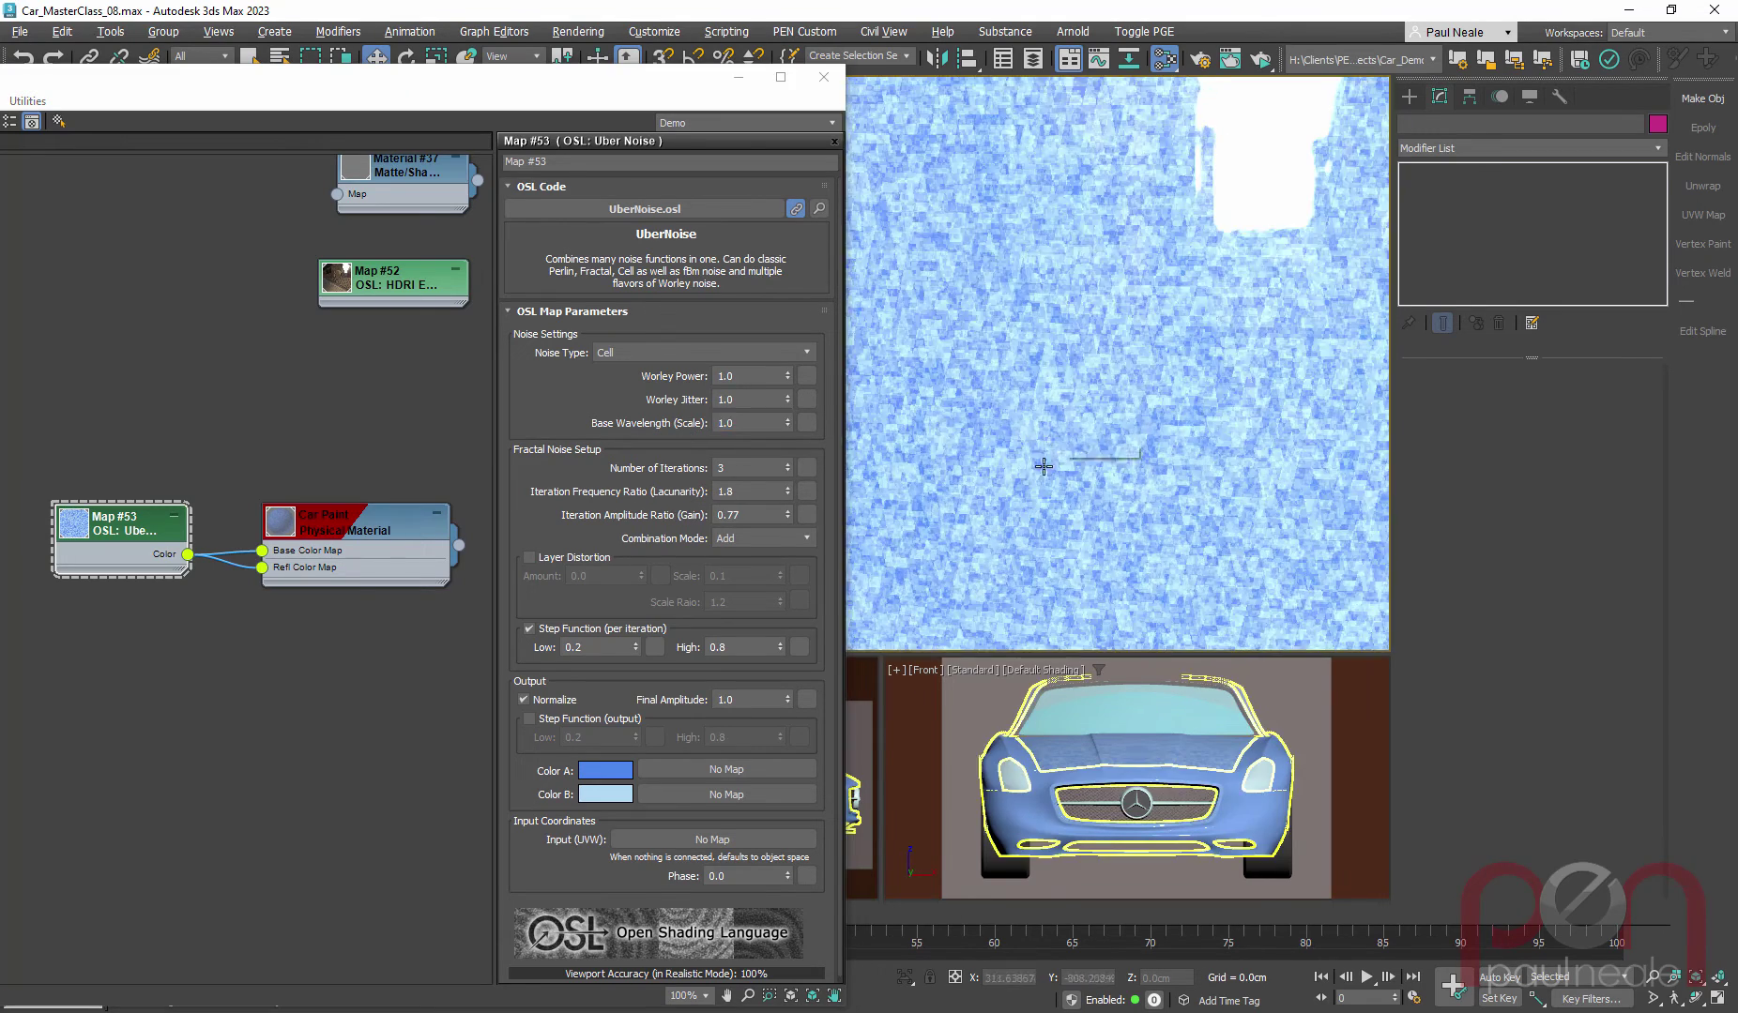
scroll(1039, 454, "down", 5)
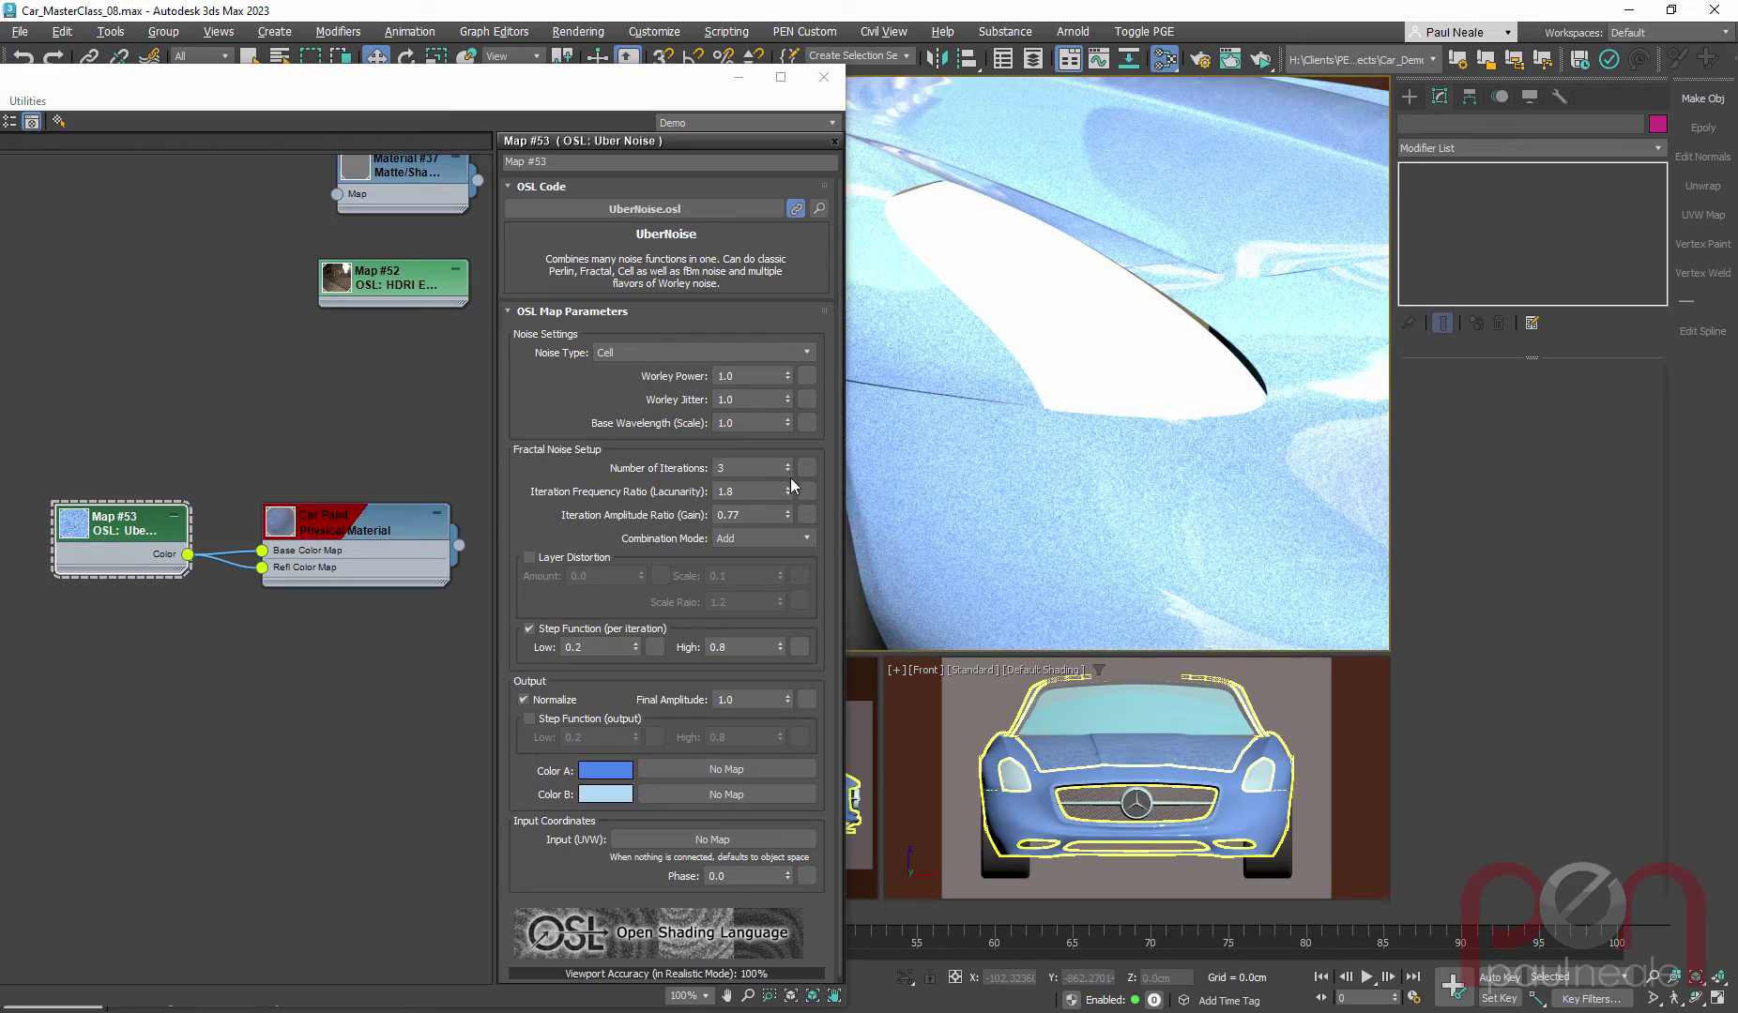
Step: Try the Uber Noise map with the Number of Iterations at 1 and inspect the pattern on the paint
double_click(790, 471)
scroll(1016, 485, "up", 5)
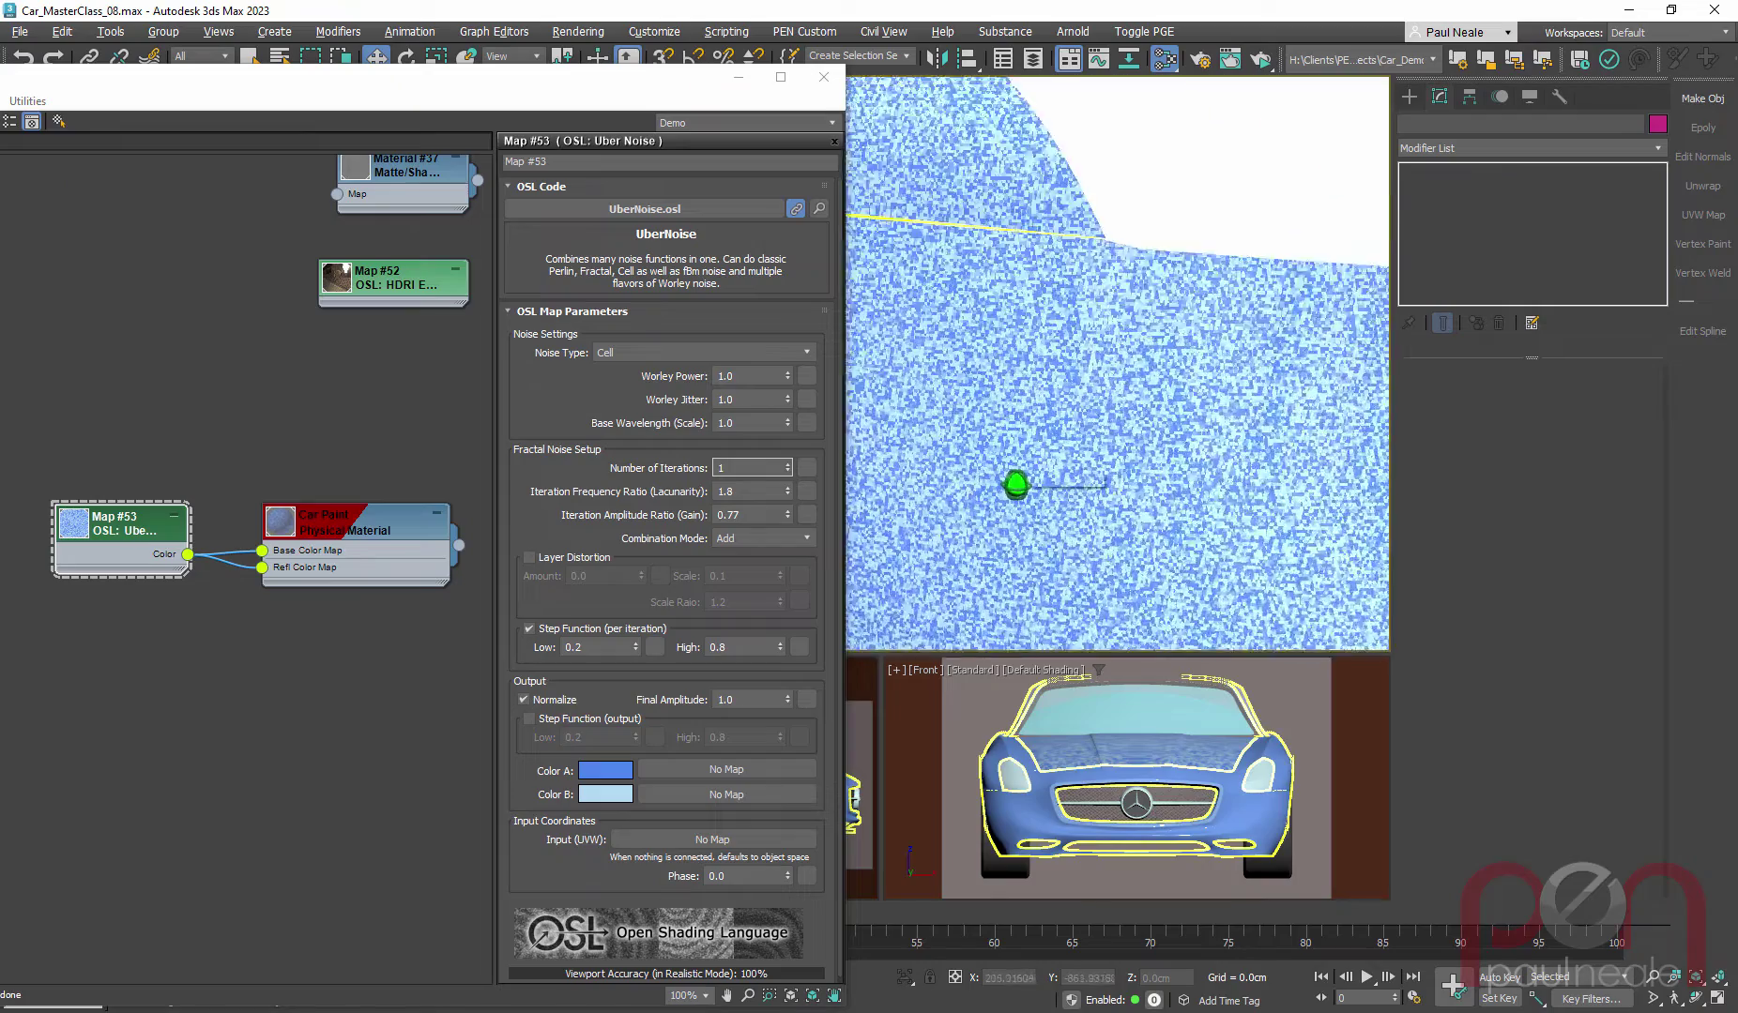
scroll(1016, 485, "up", 3)
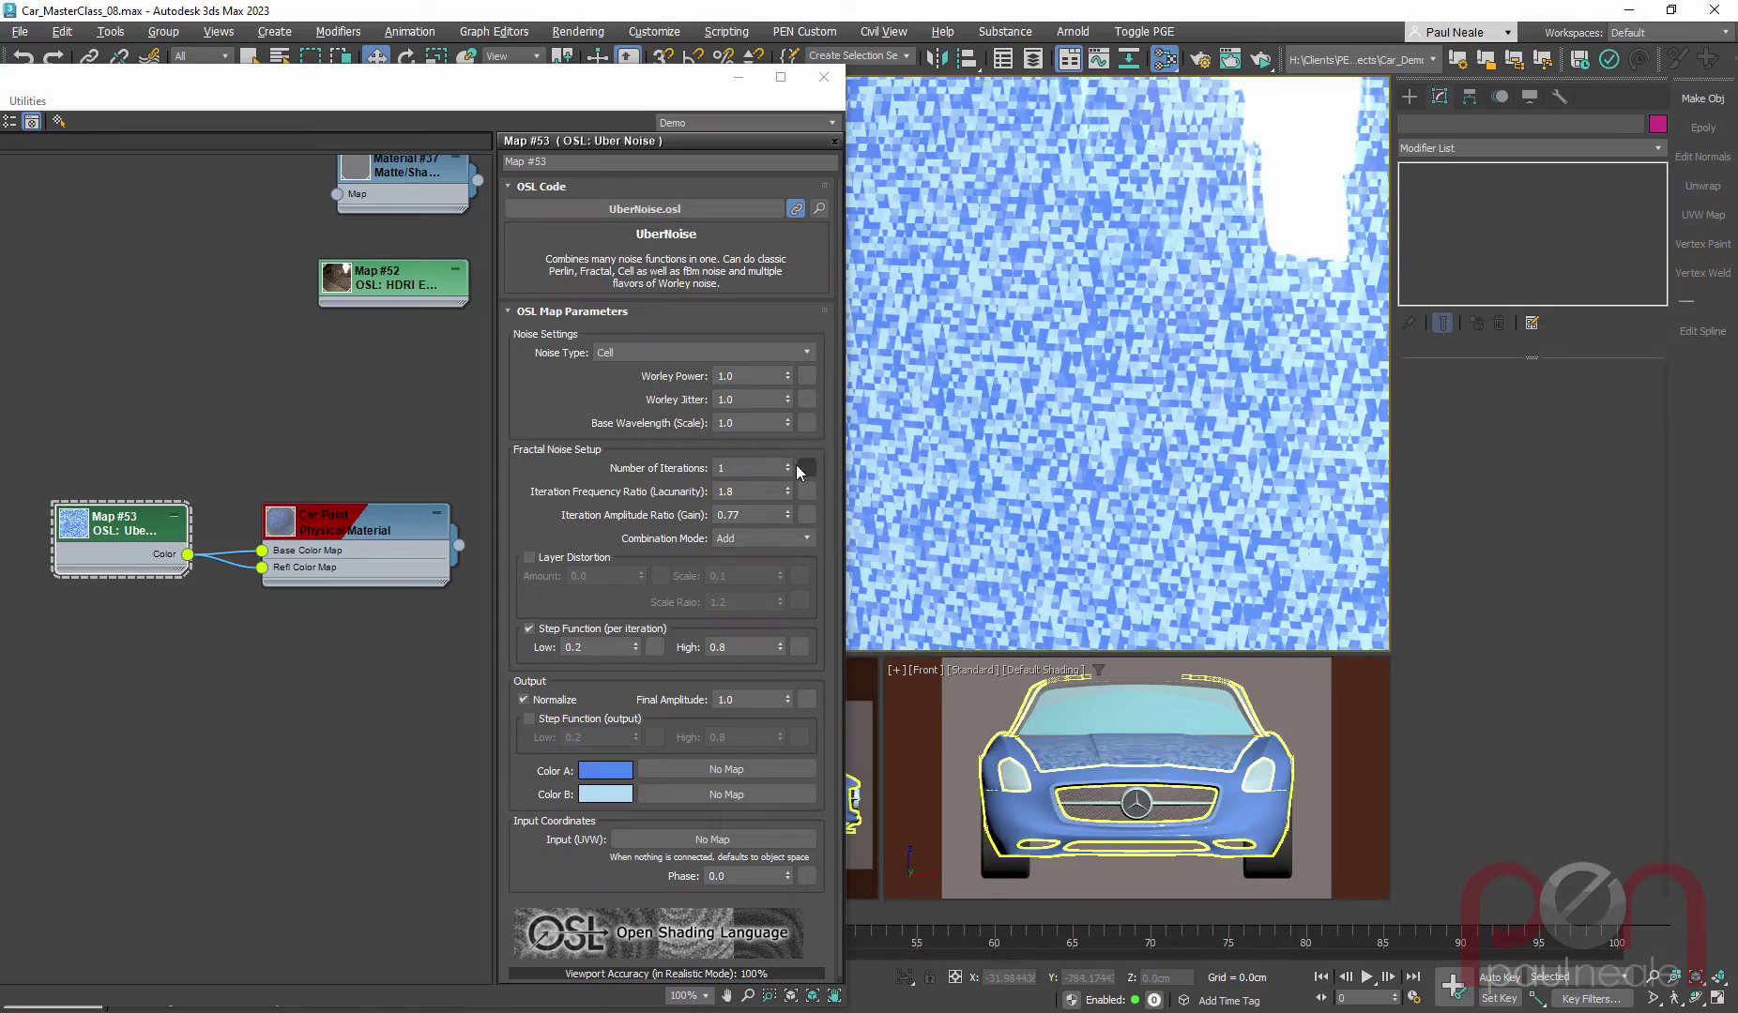
left_click(788, 471)
scroll(1014, 425, "down", 4)
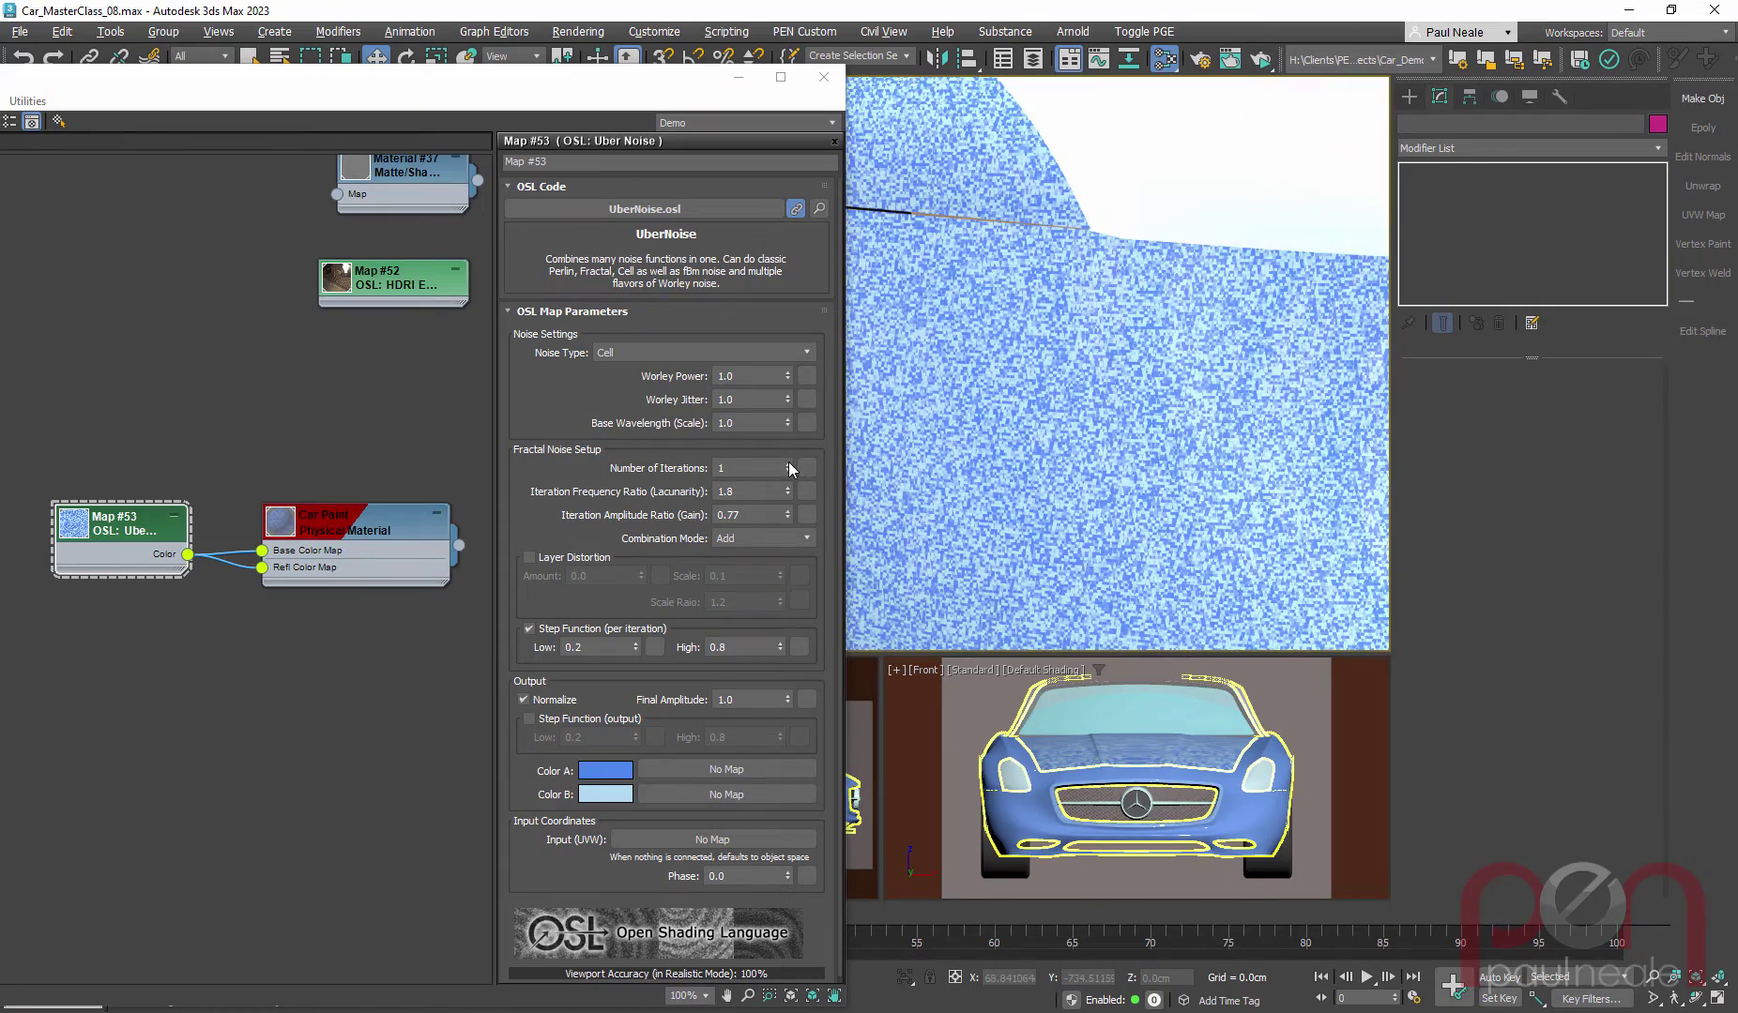
Step: Raise the Uber Noise map's Number of Iterations back to 3 and review the paint close up and from farther away
left_click(789, 463)
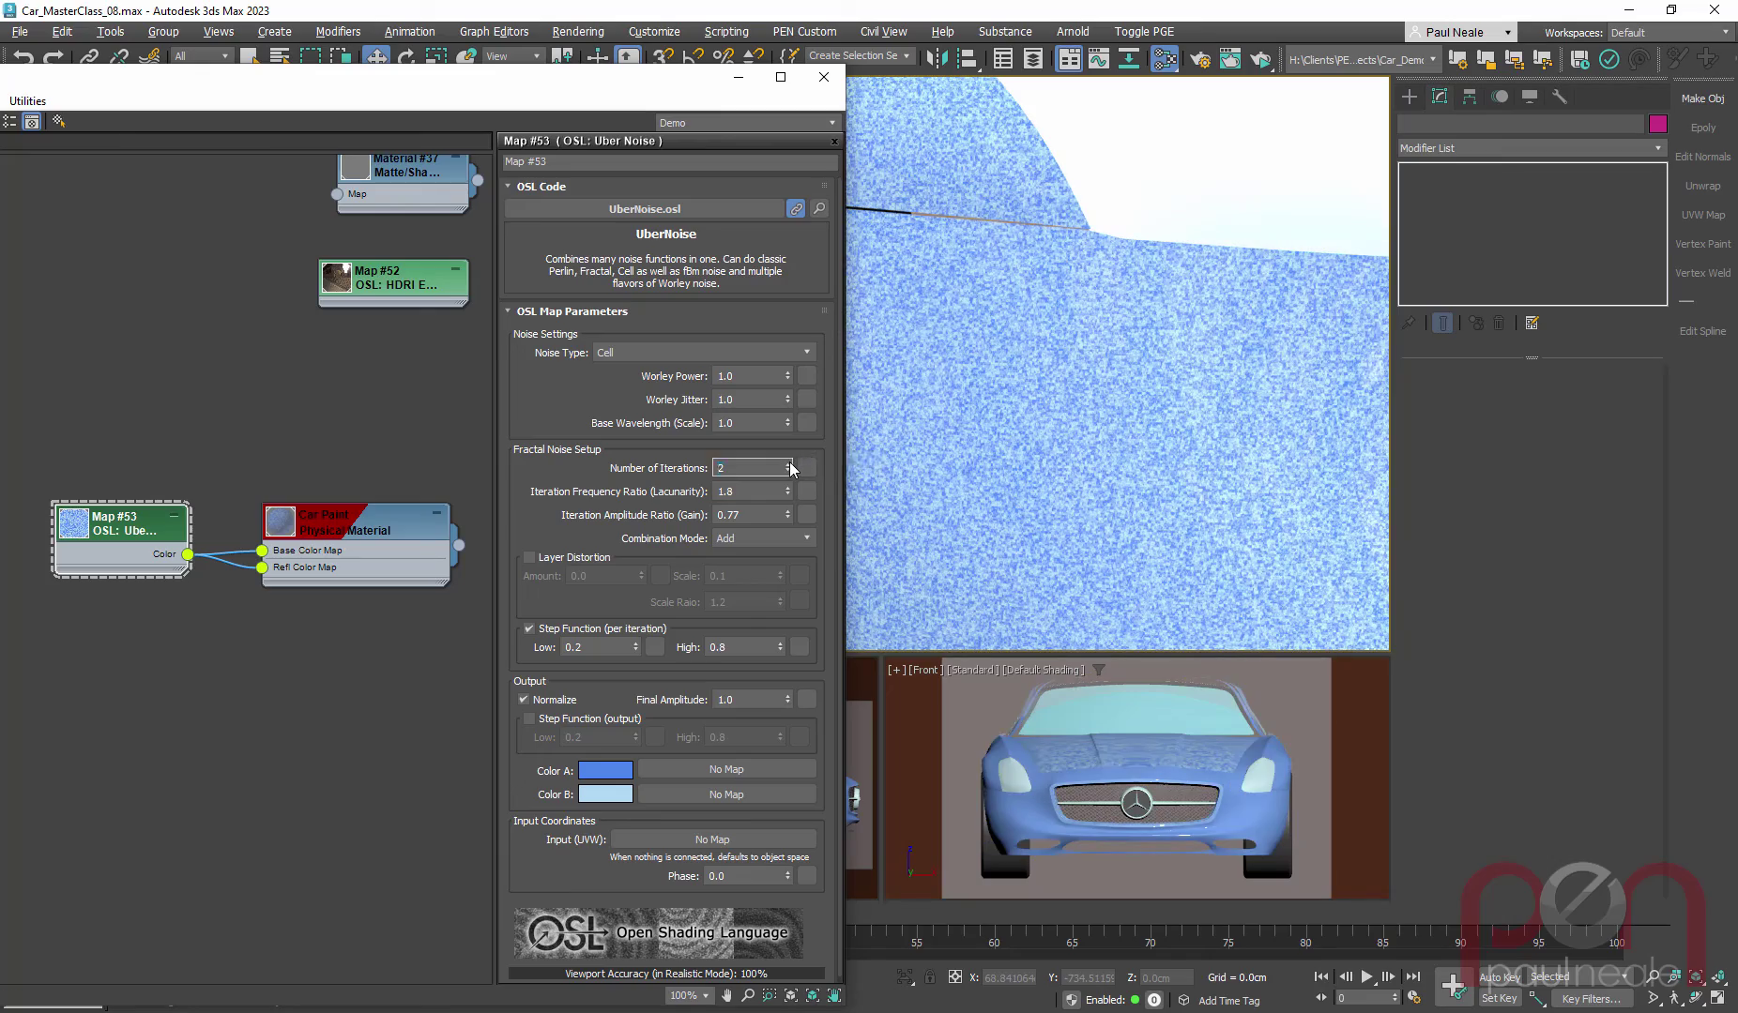
left_click(789, 461)
middle_click_drag(994, 417, 997, 443, "alt")
scroll(996, 418, "up", 5)
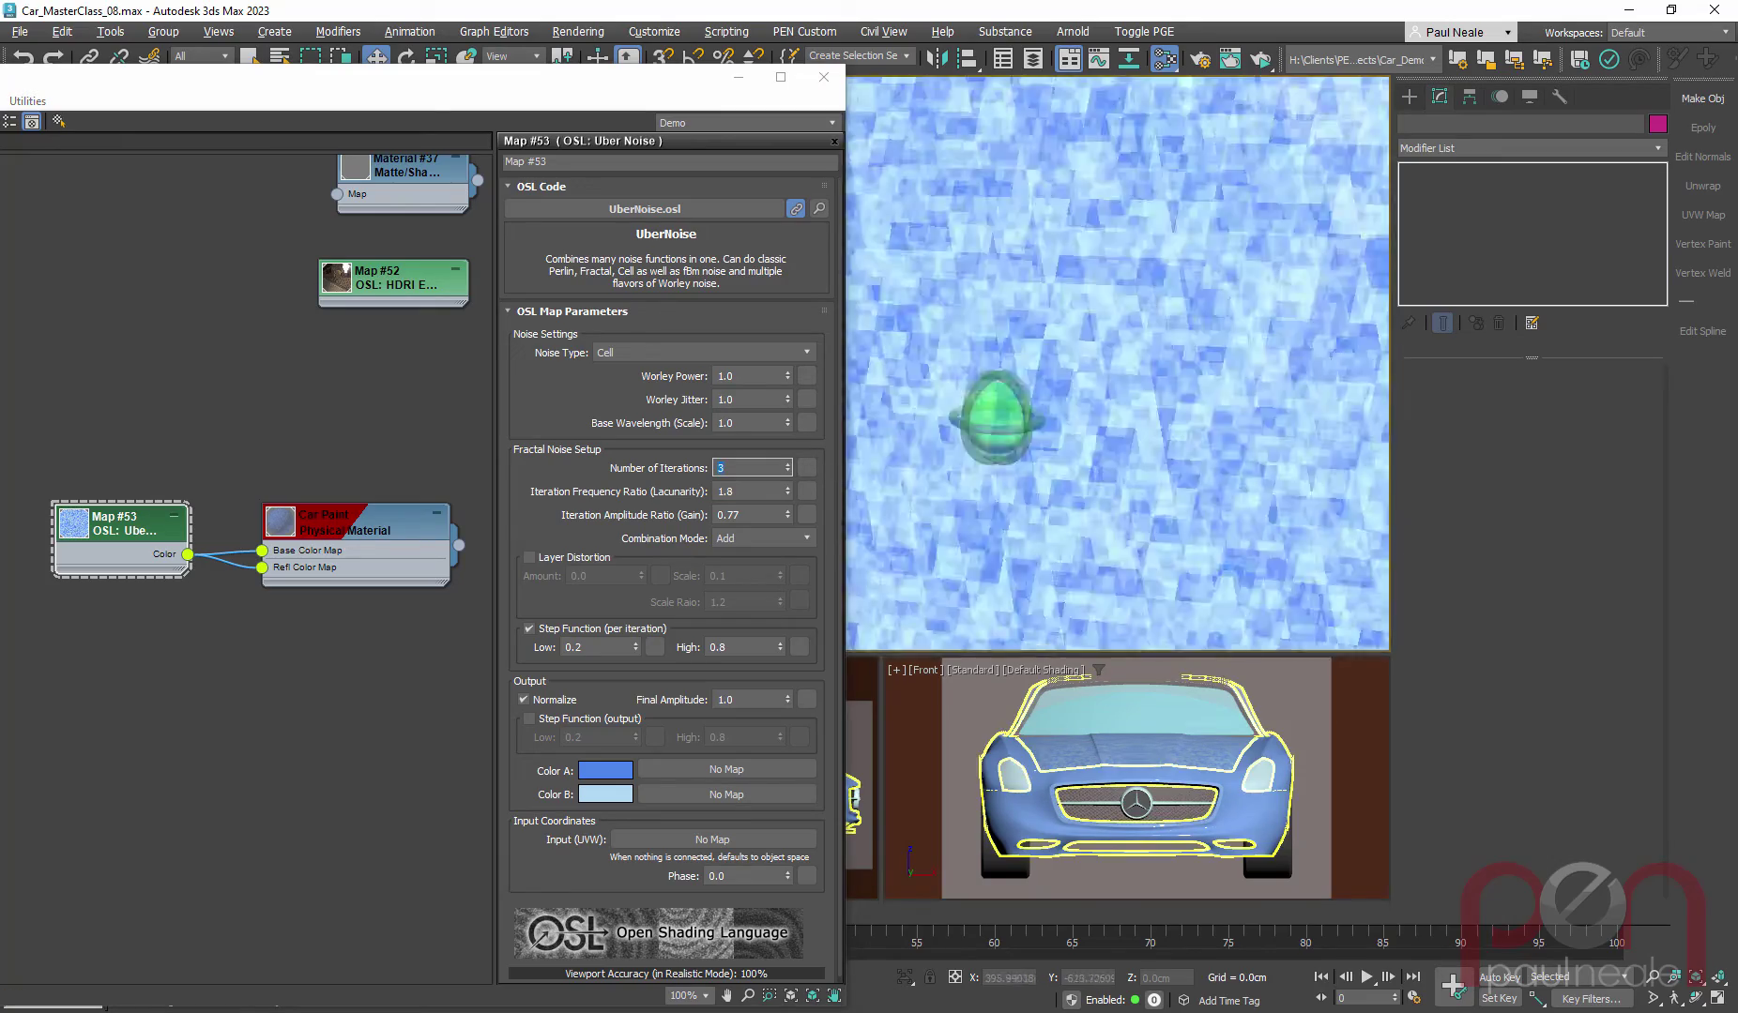
scroll(1048, 463, "down", 5)
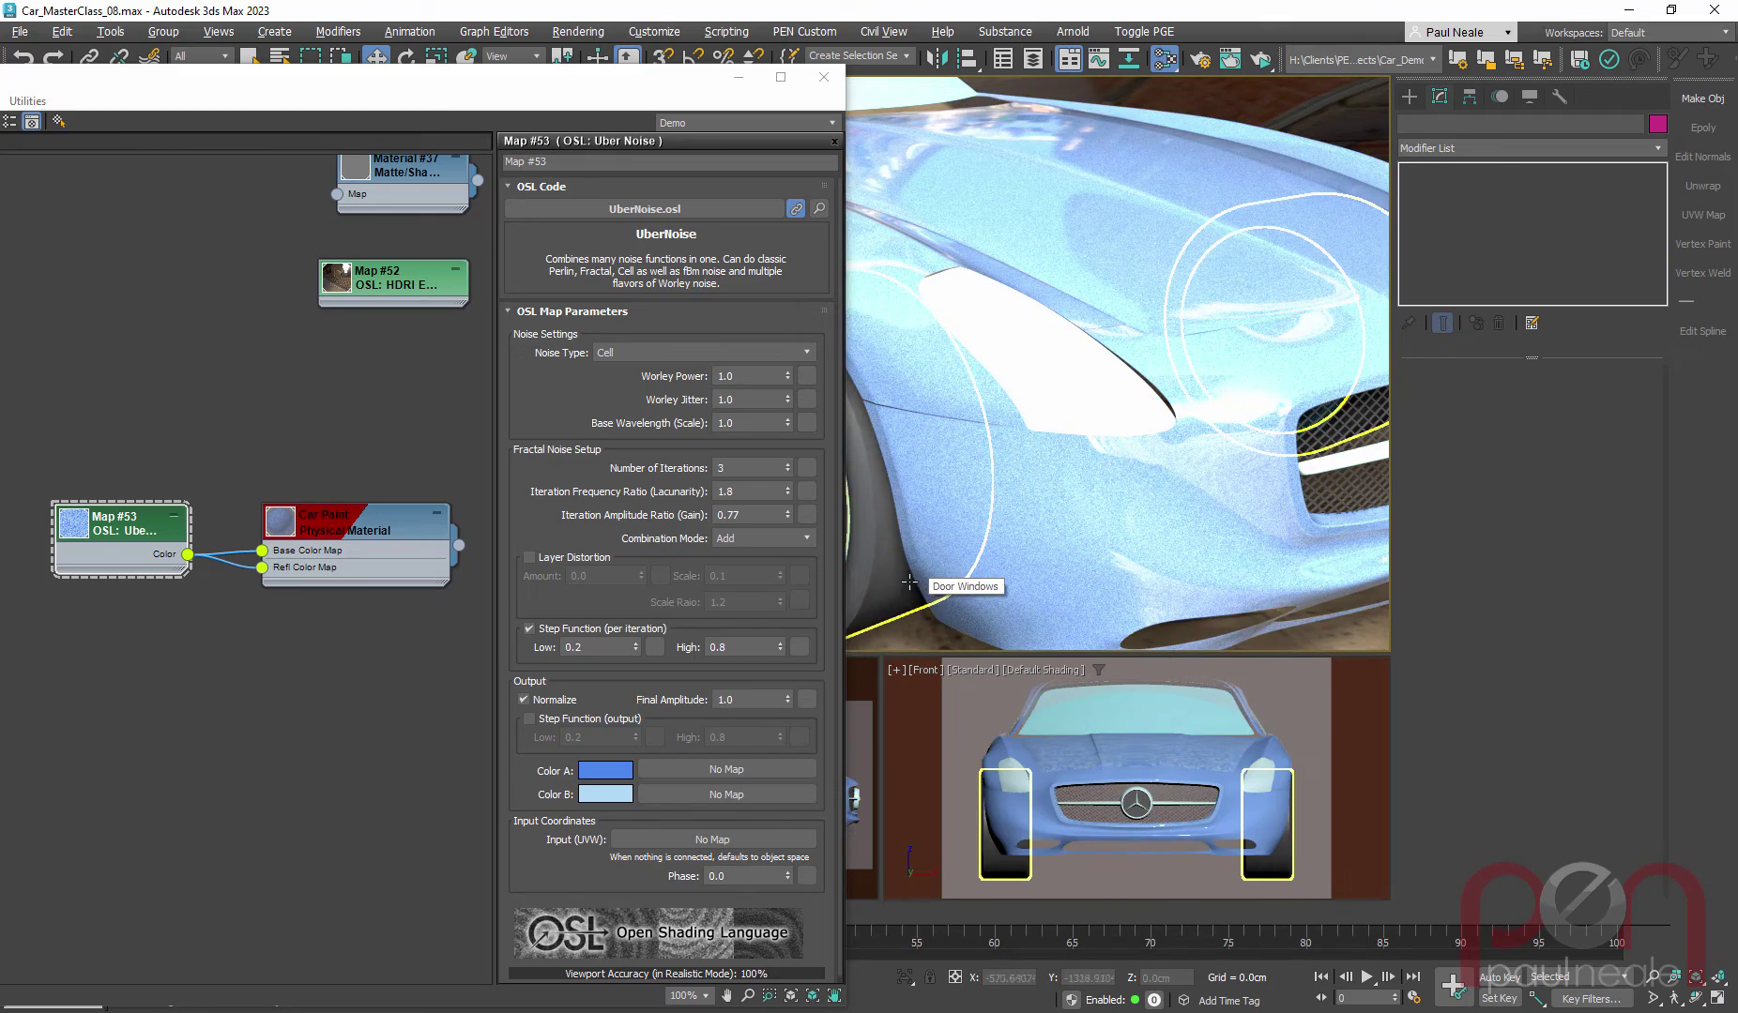
scroll(1004, 548, "down", 4)
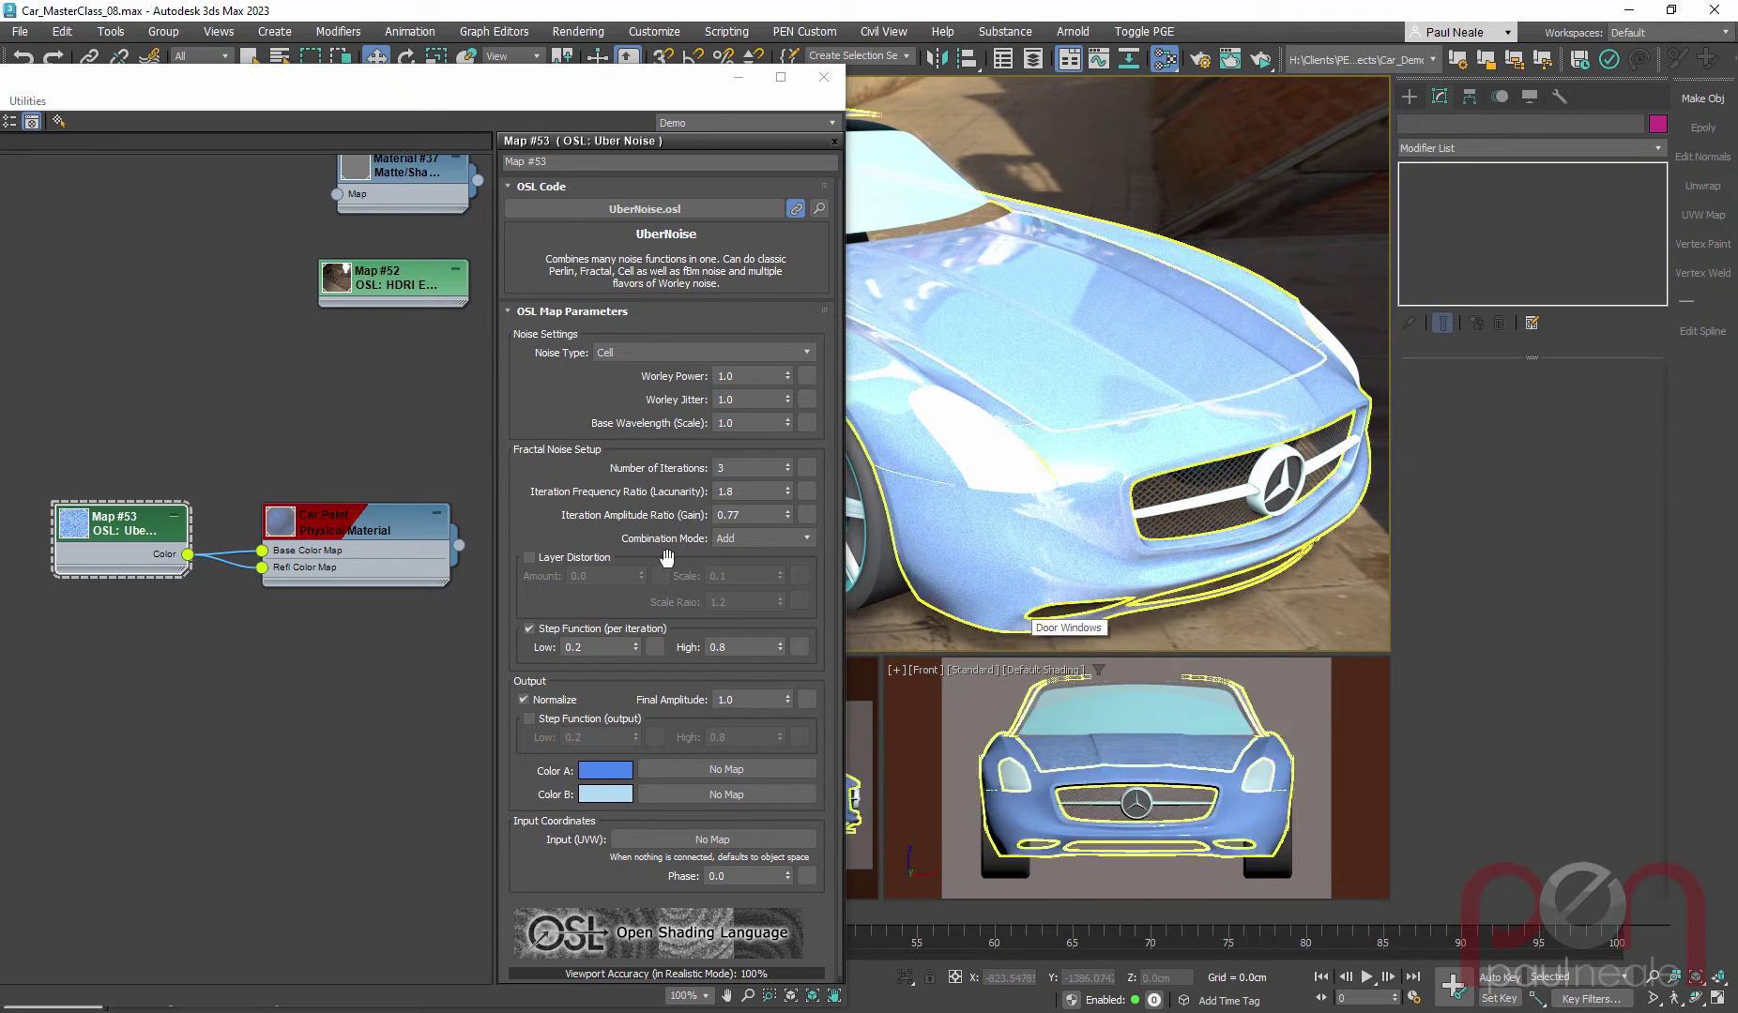
Step: Move the material editor to show its lower edge and duplicate the Uber Noise map directly below the original
left_click_drag(446, 92, 538, 44)
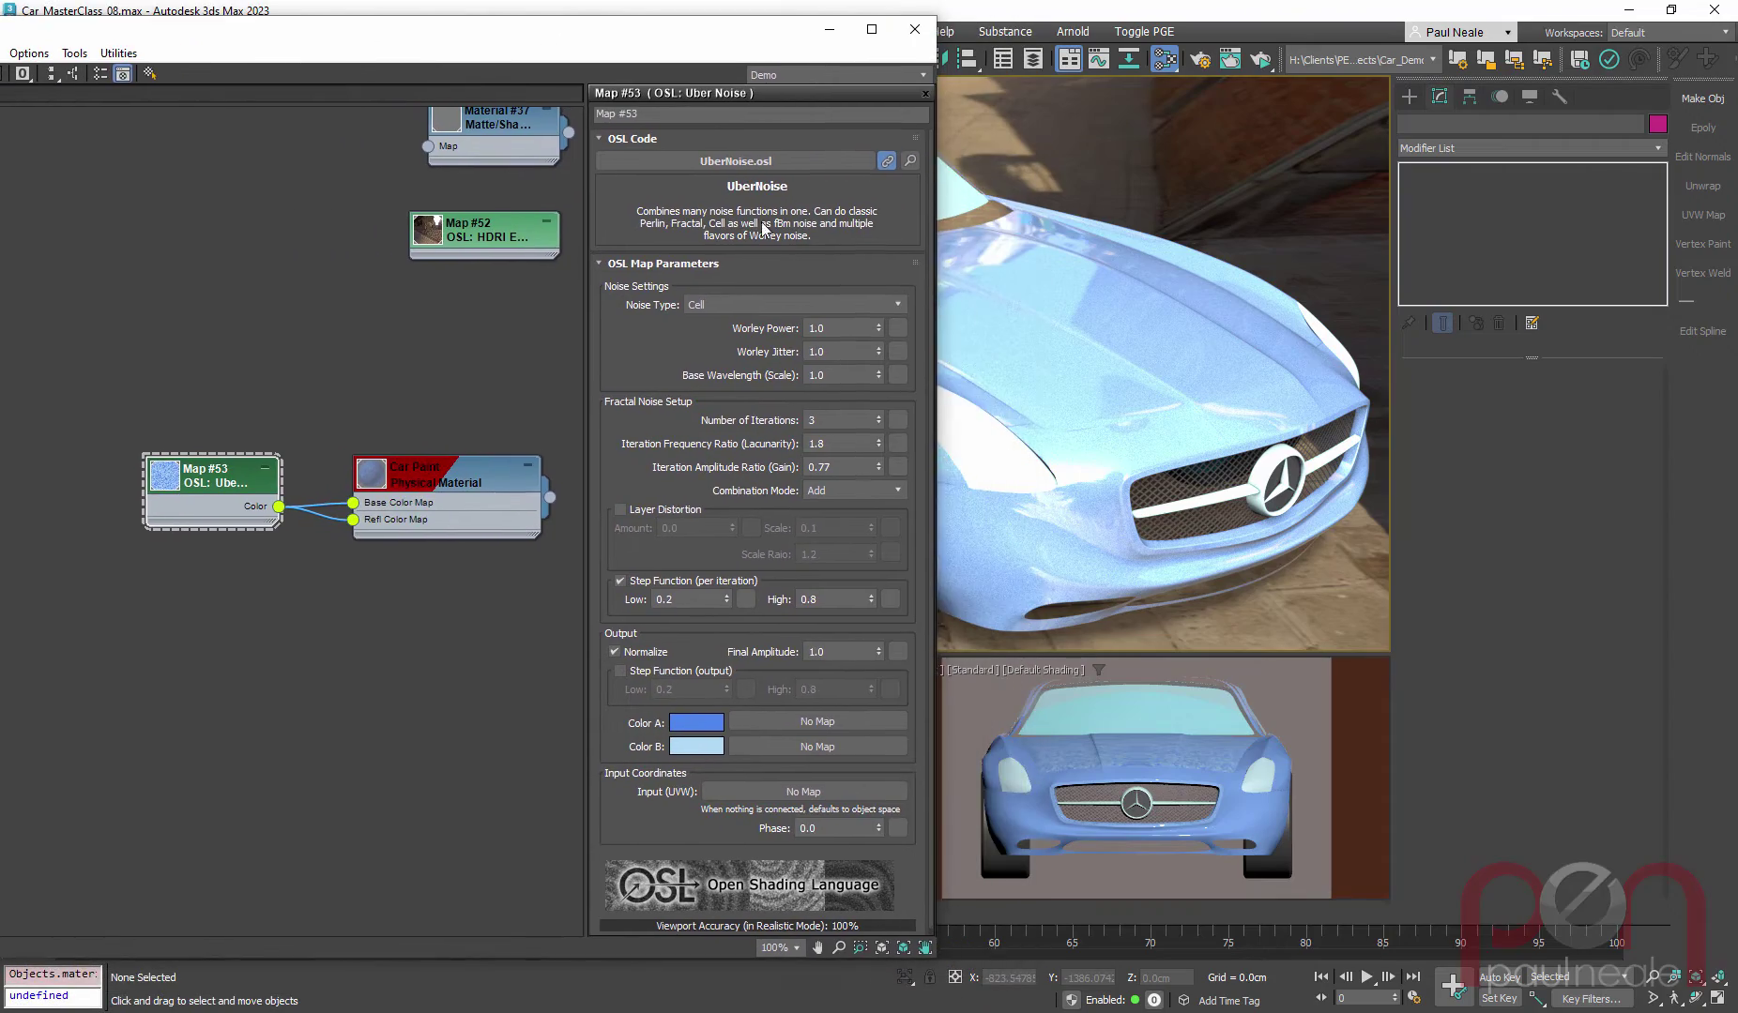
middle_click_drag(1129, 411, 1142, 454, "alt")
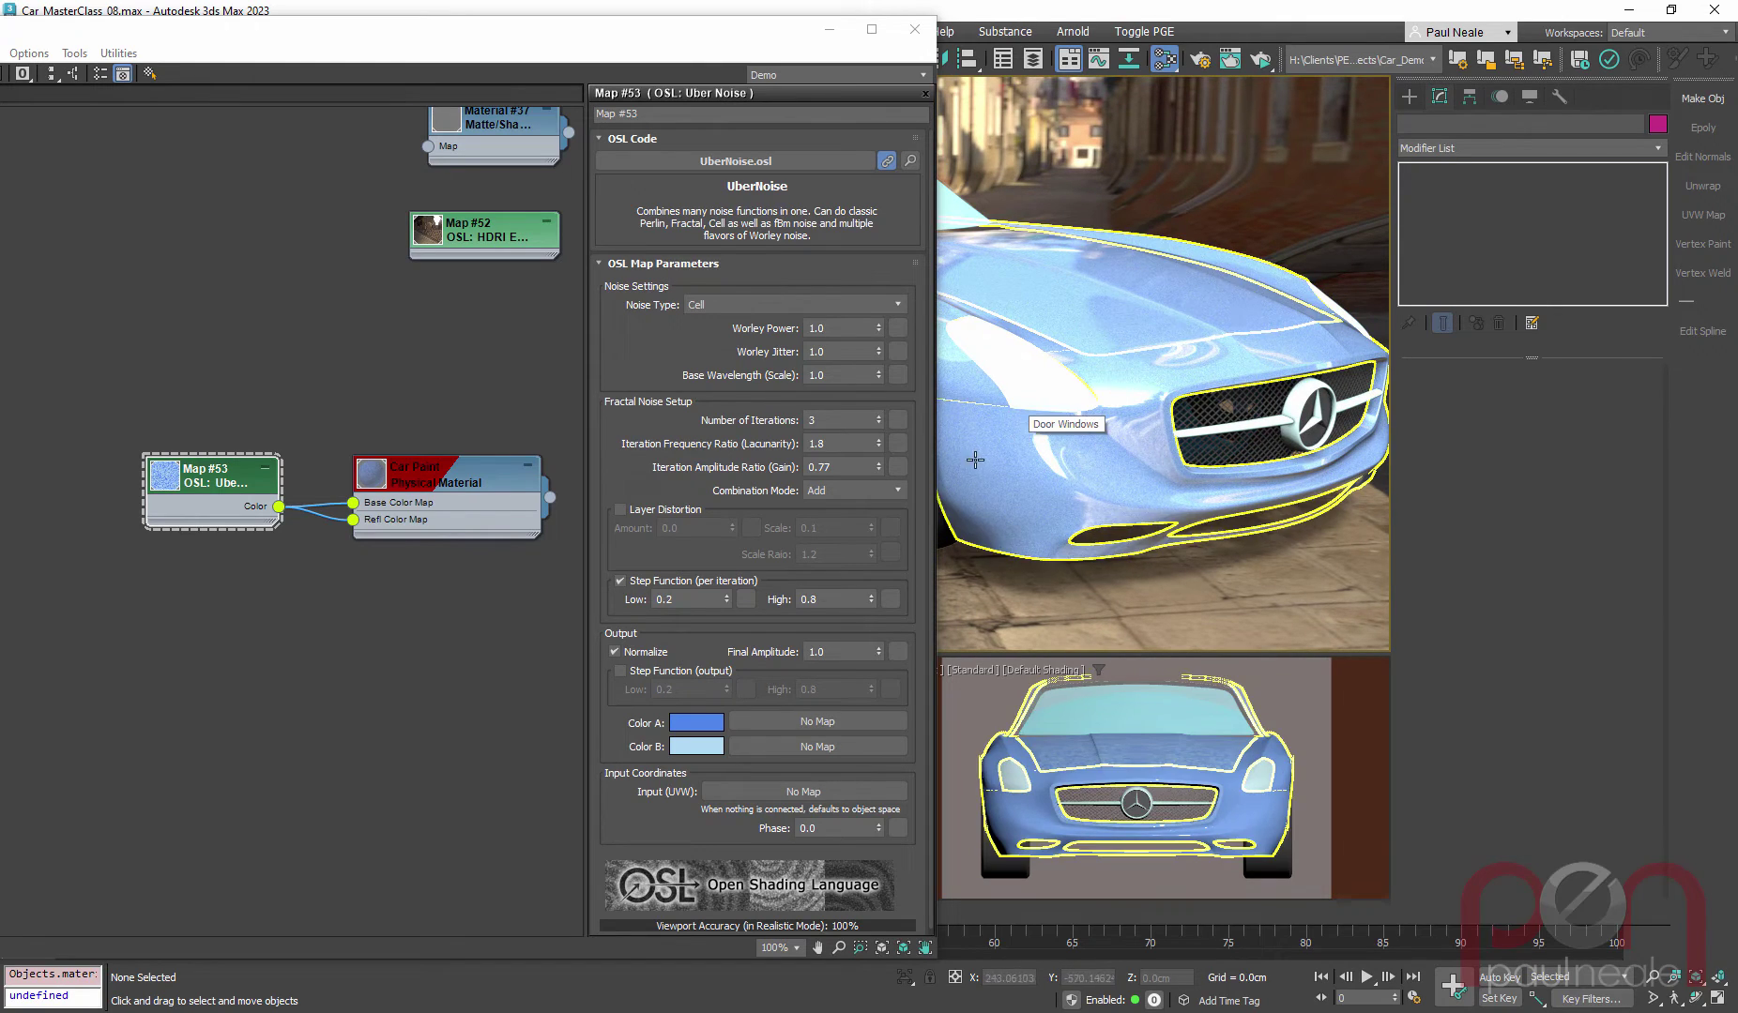
mouse_move(220, 493)
left_mouse_down()
mouse_move(195, 461)
mouse_move(195, 577)
mouse_move(191, 538)
left_mouse_up()
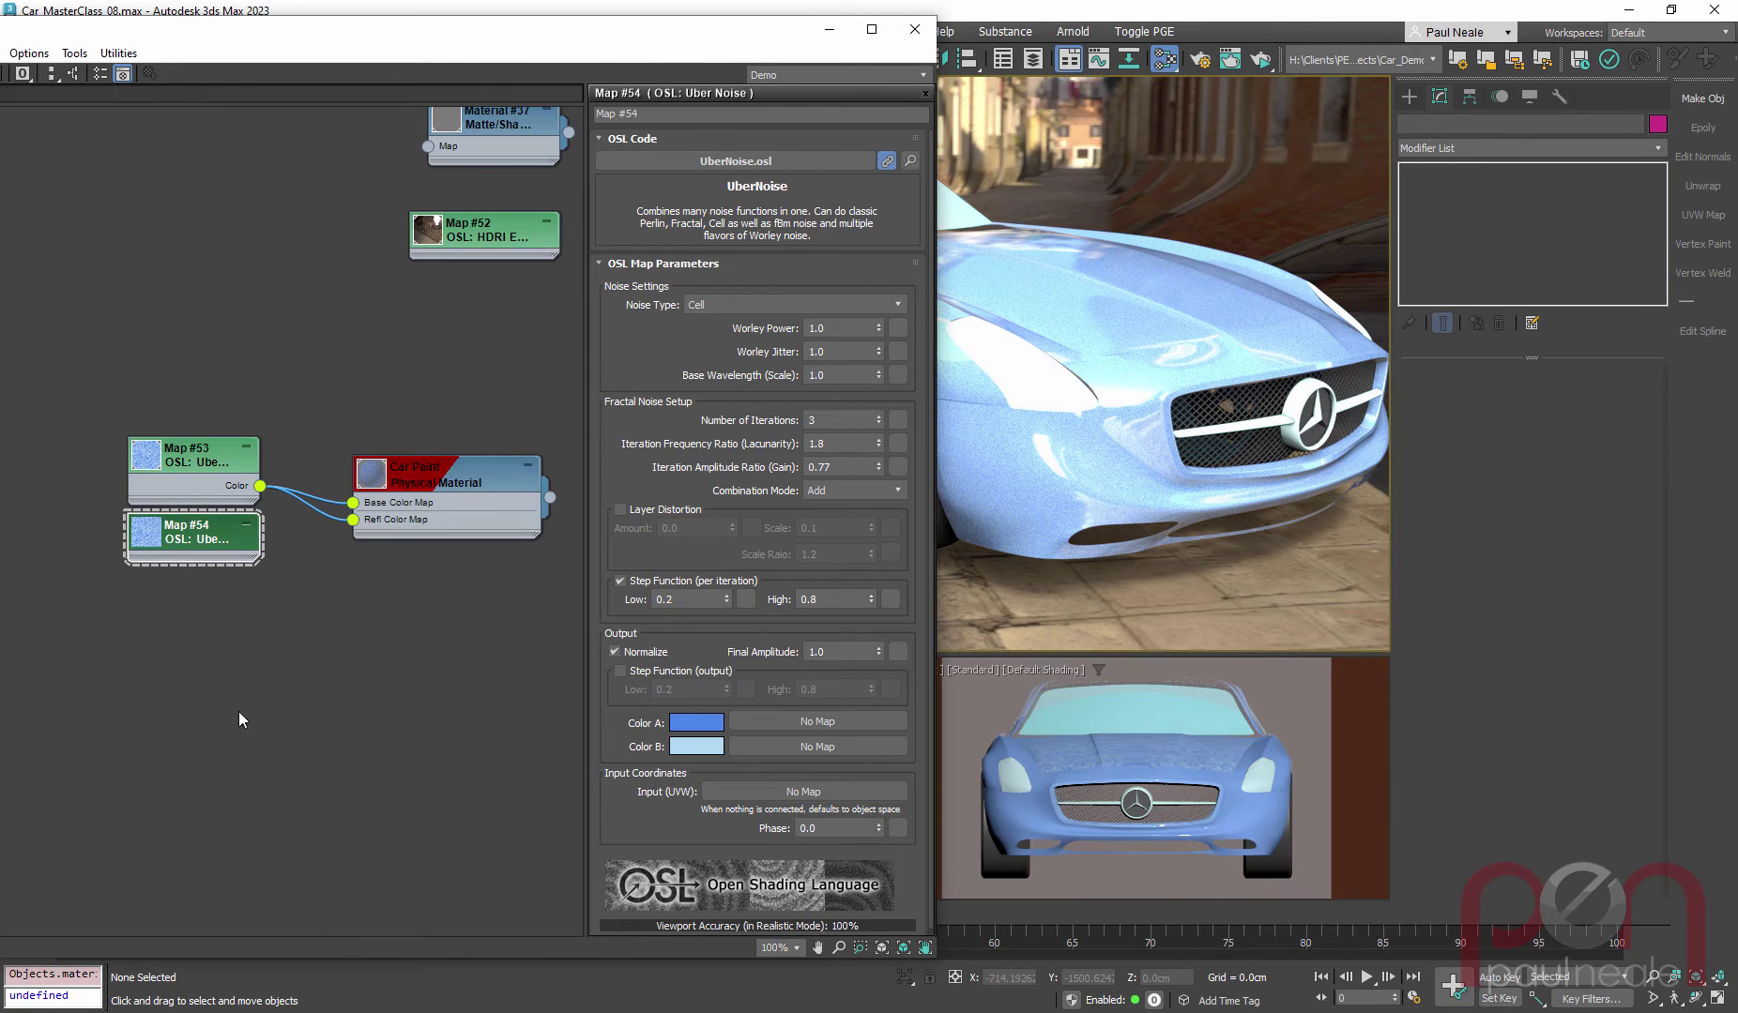
Step: Set the duplicated Uber Noise map's Color A to purple (about 0.35, 0.08, 0.86) and Color B to light purple (about 0.61, 0.45, 0.91)
left_click(696, 724)
left_click_drag(390, 511, 398, 511)
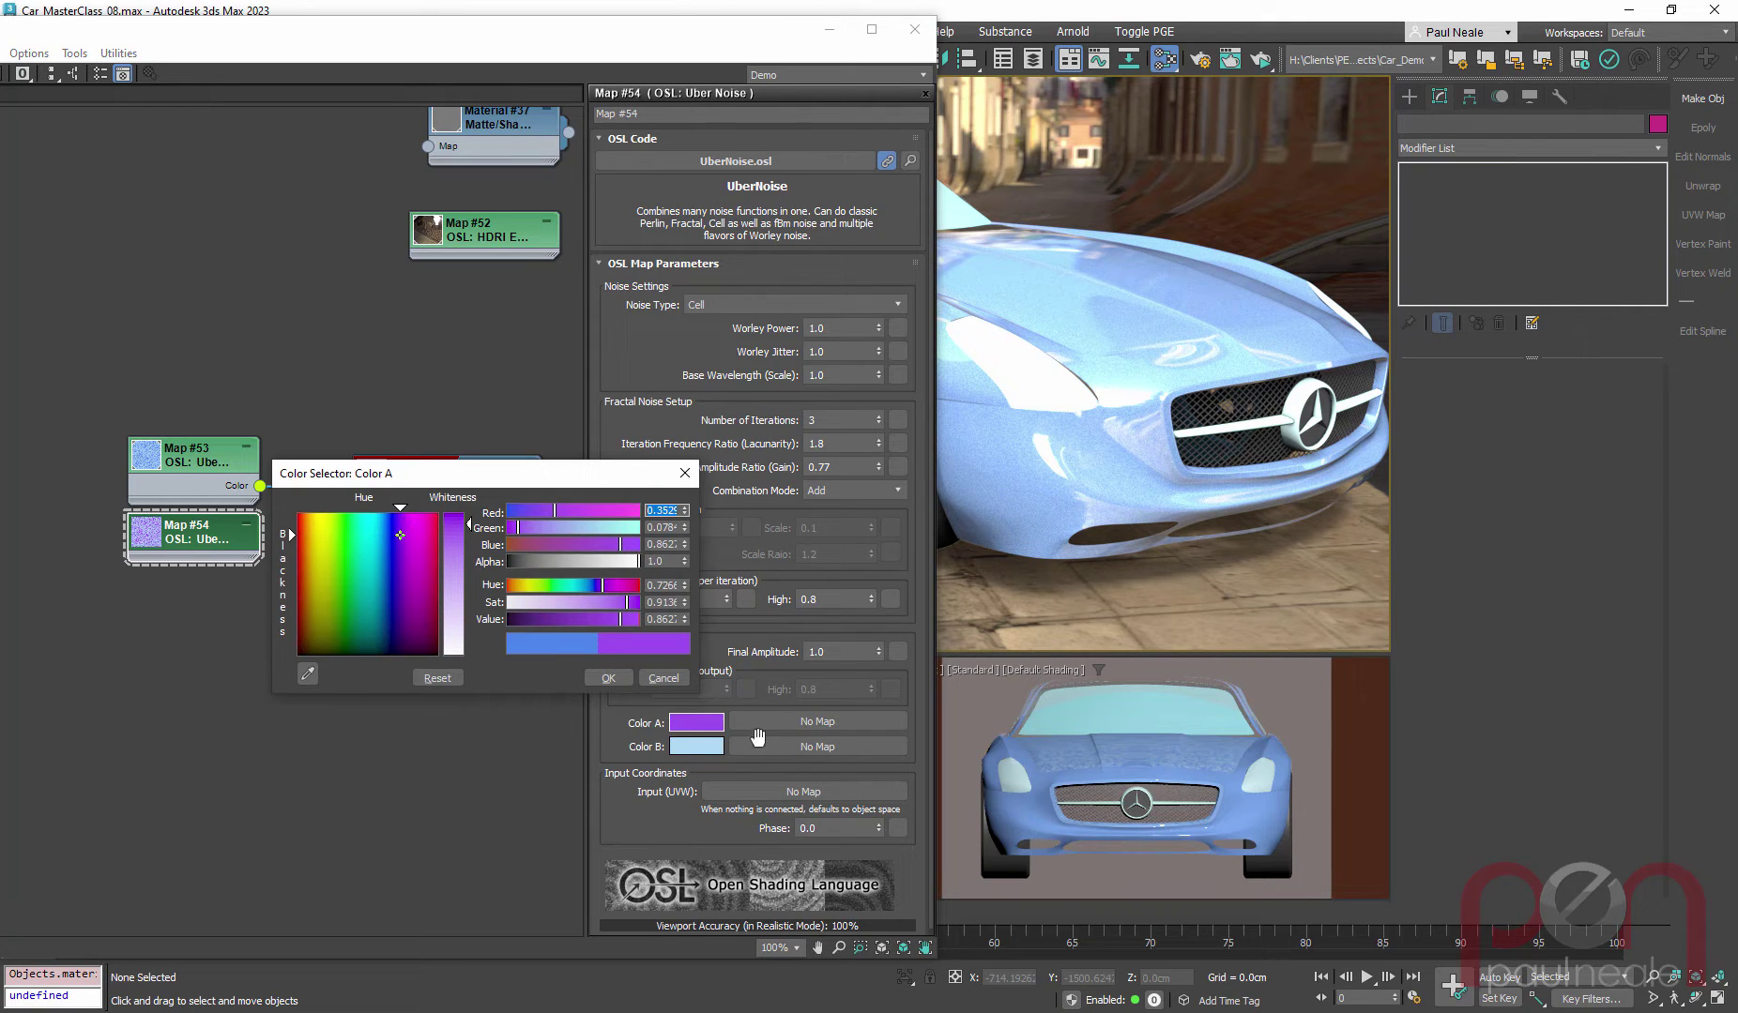
left_click(697, 747)
left_click_drag(380, 514, 400, 511)
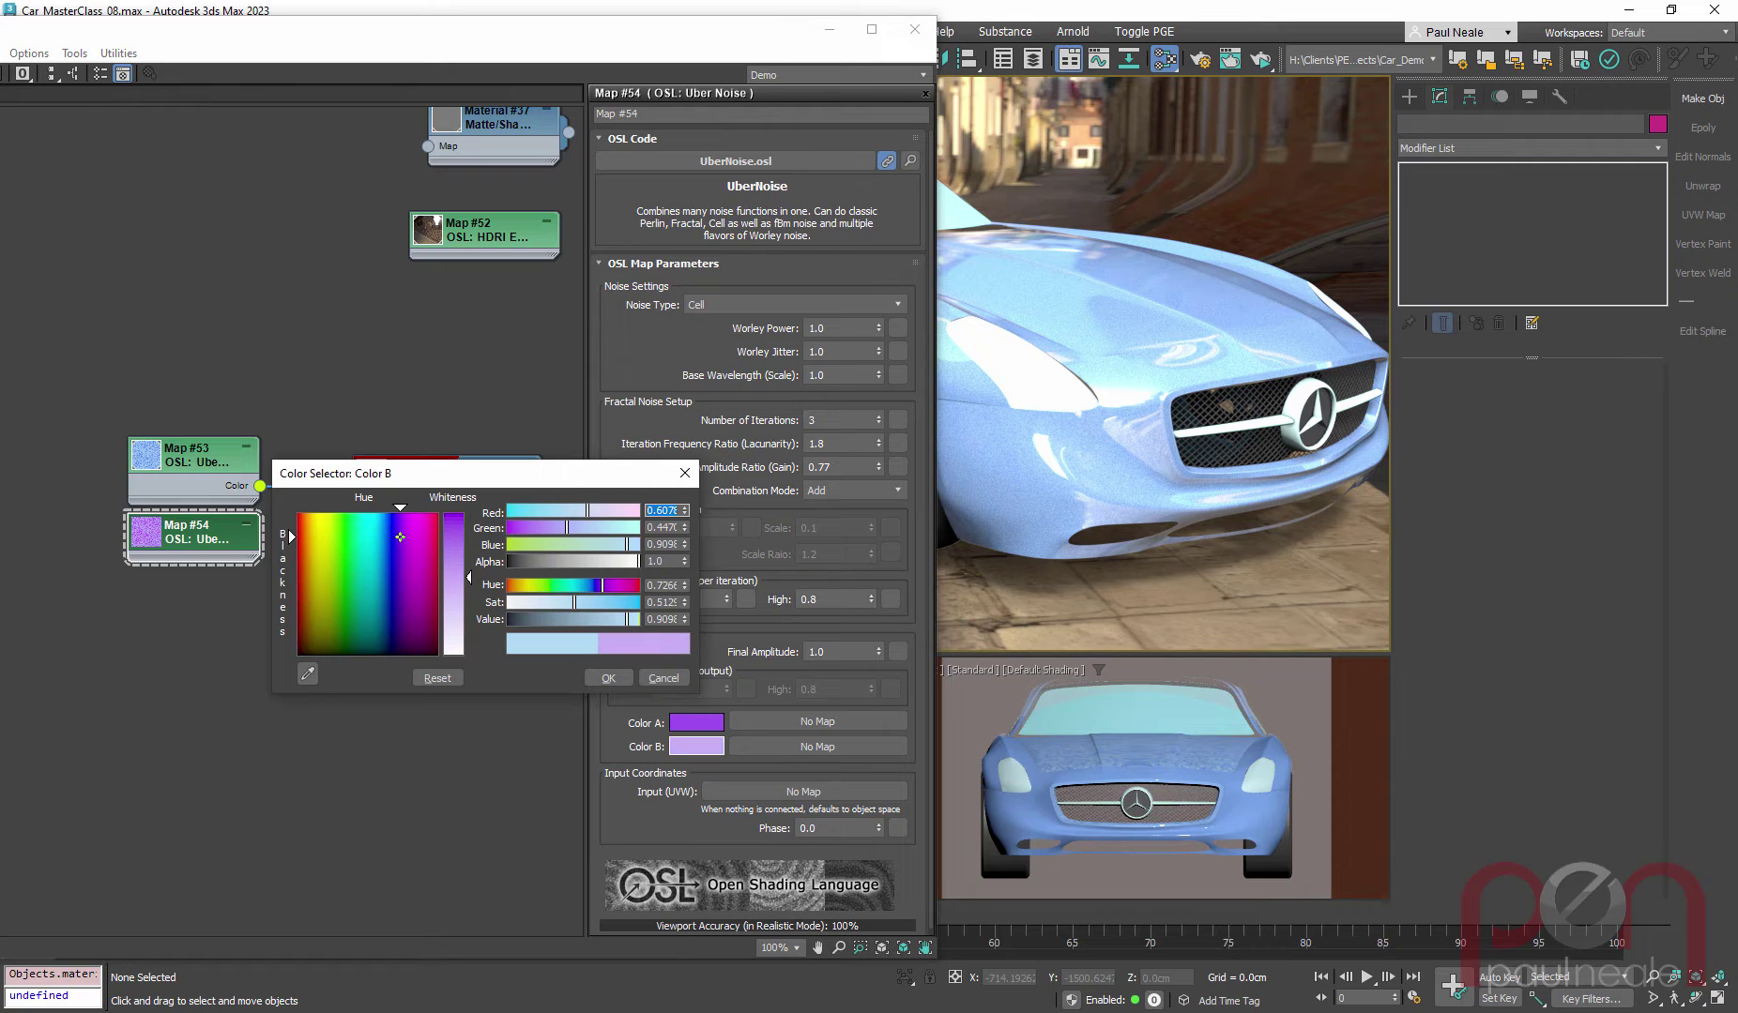
left_click(609, 677)
Step: Move both Uber Noise nodes away from Car Paint and add an OSL Falloff map in the space between them
middle_click_drag(296, 407, 488, 357)
left_click(381, 432)
left_click_drag(385, 481, 236, 483)
middle_click_drag(360, 513, 280, 526)
right_click(341, 363)
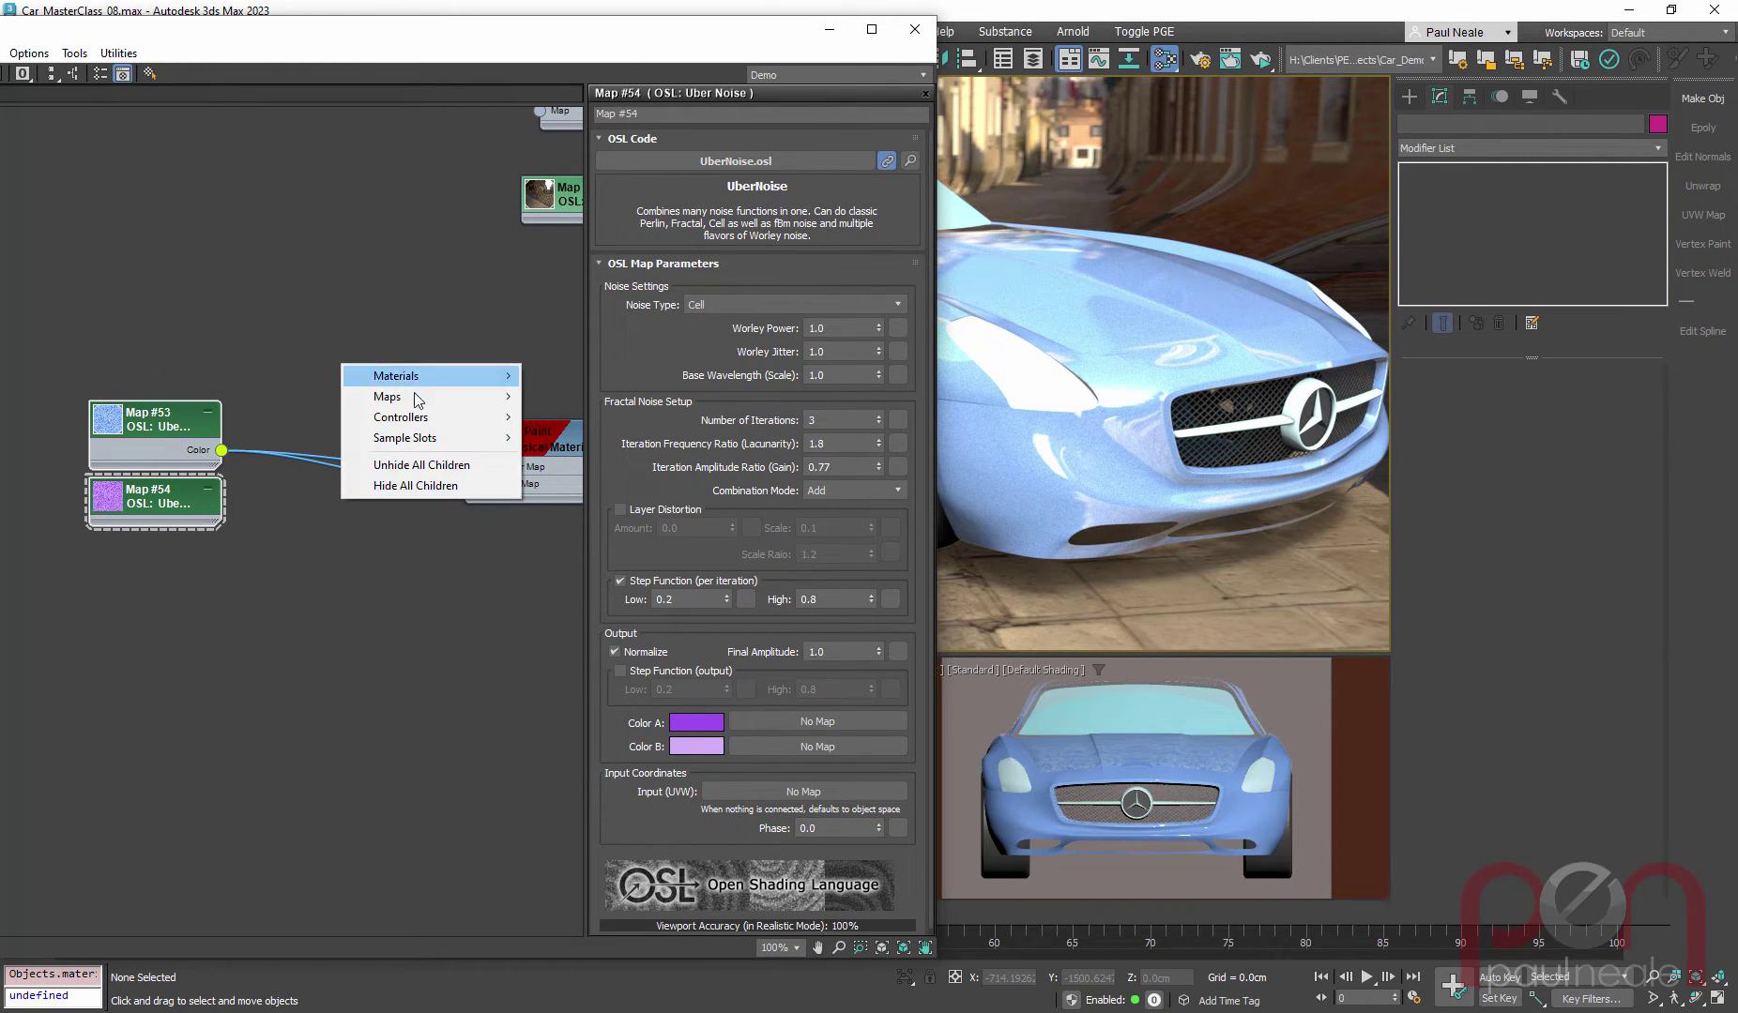
mouse_move(414, 398)
mouse_move(610, 400)
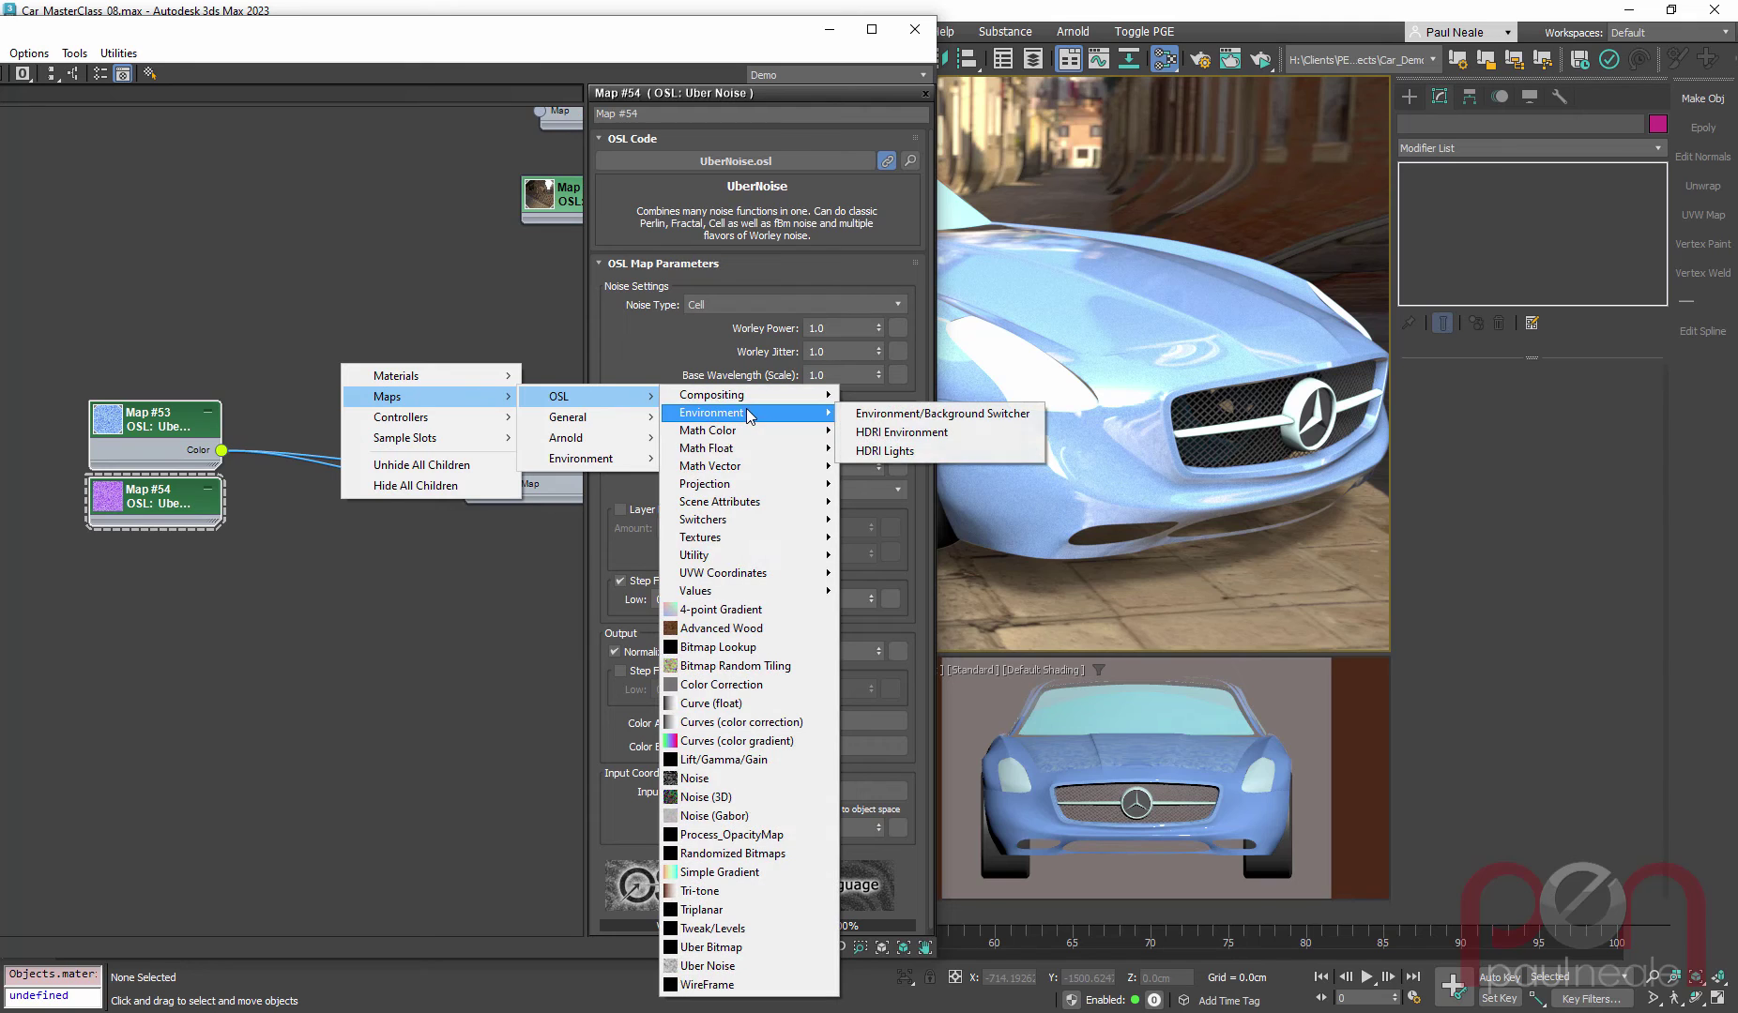
mouse_move(760, 560)
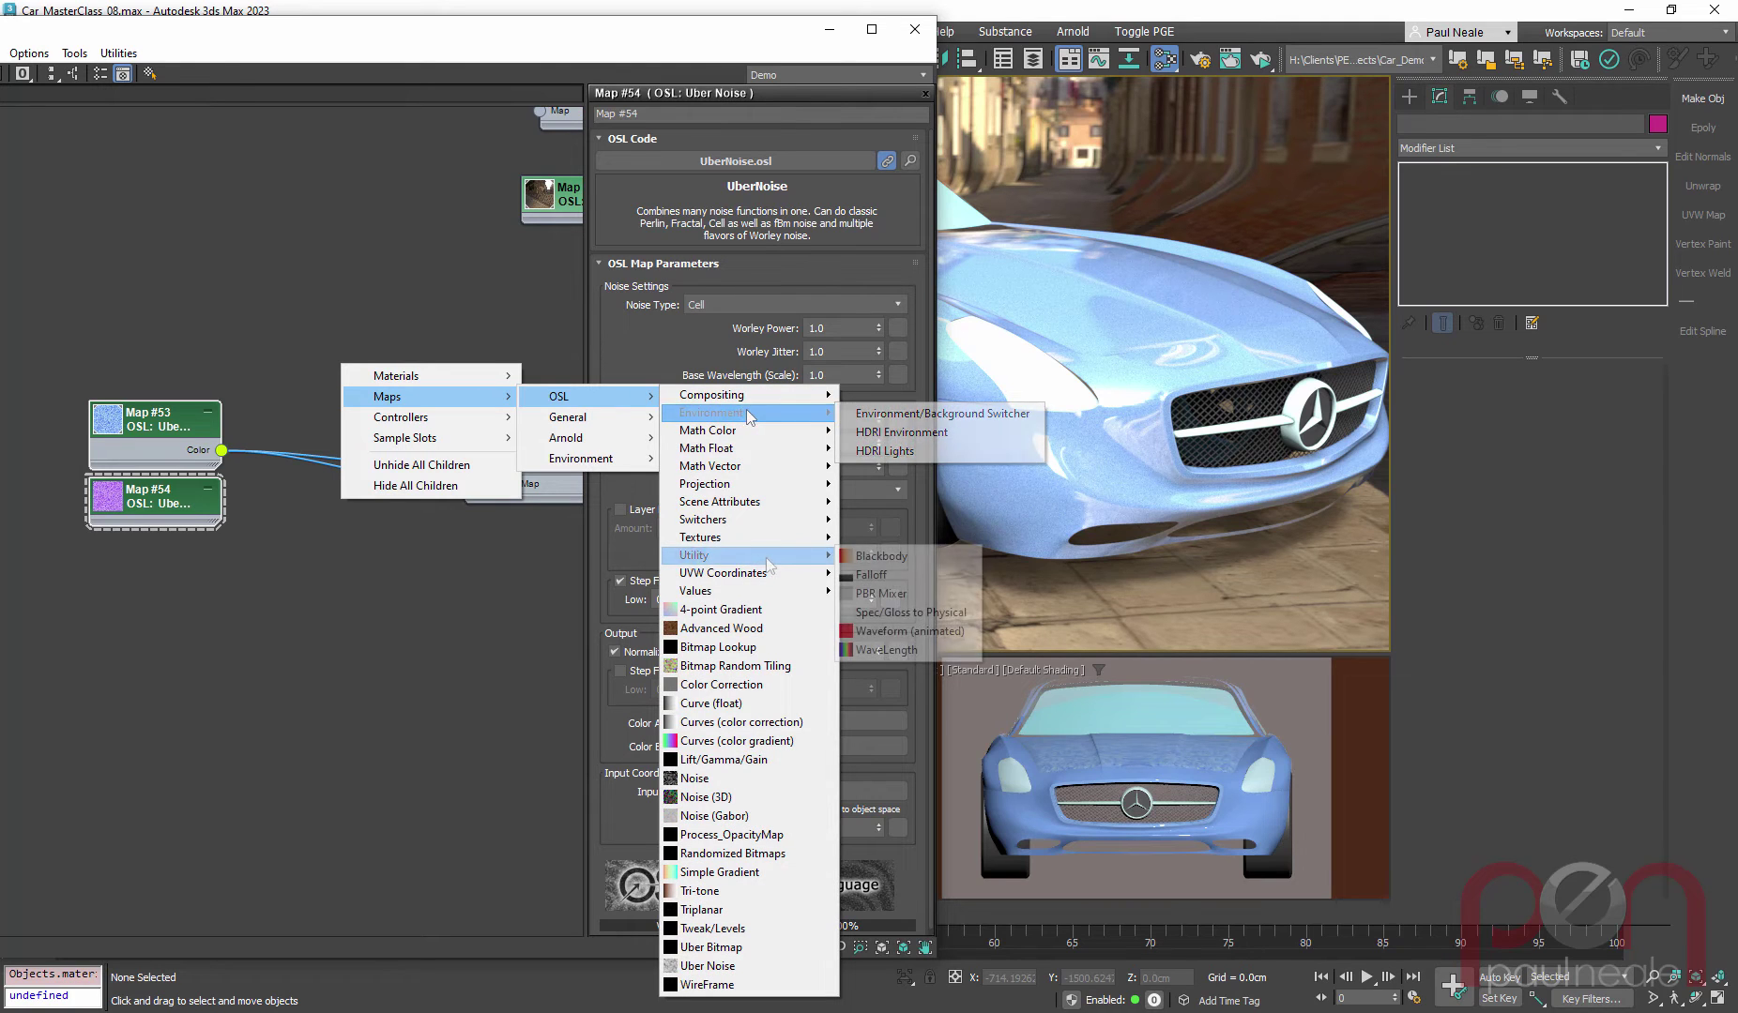
left_click(873, 574)
left_click_drag(334, 368, 339, 419)
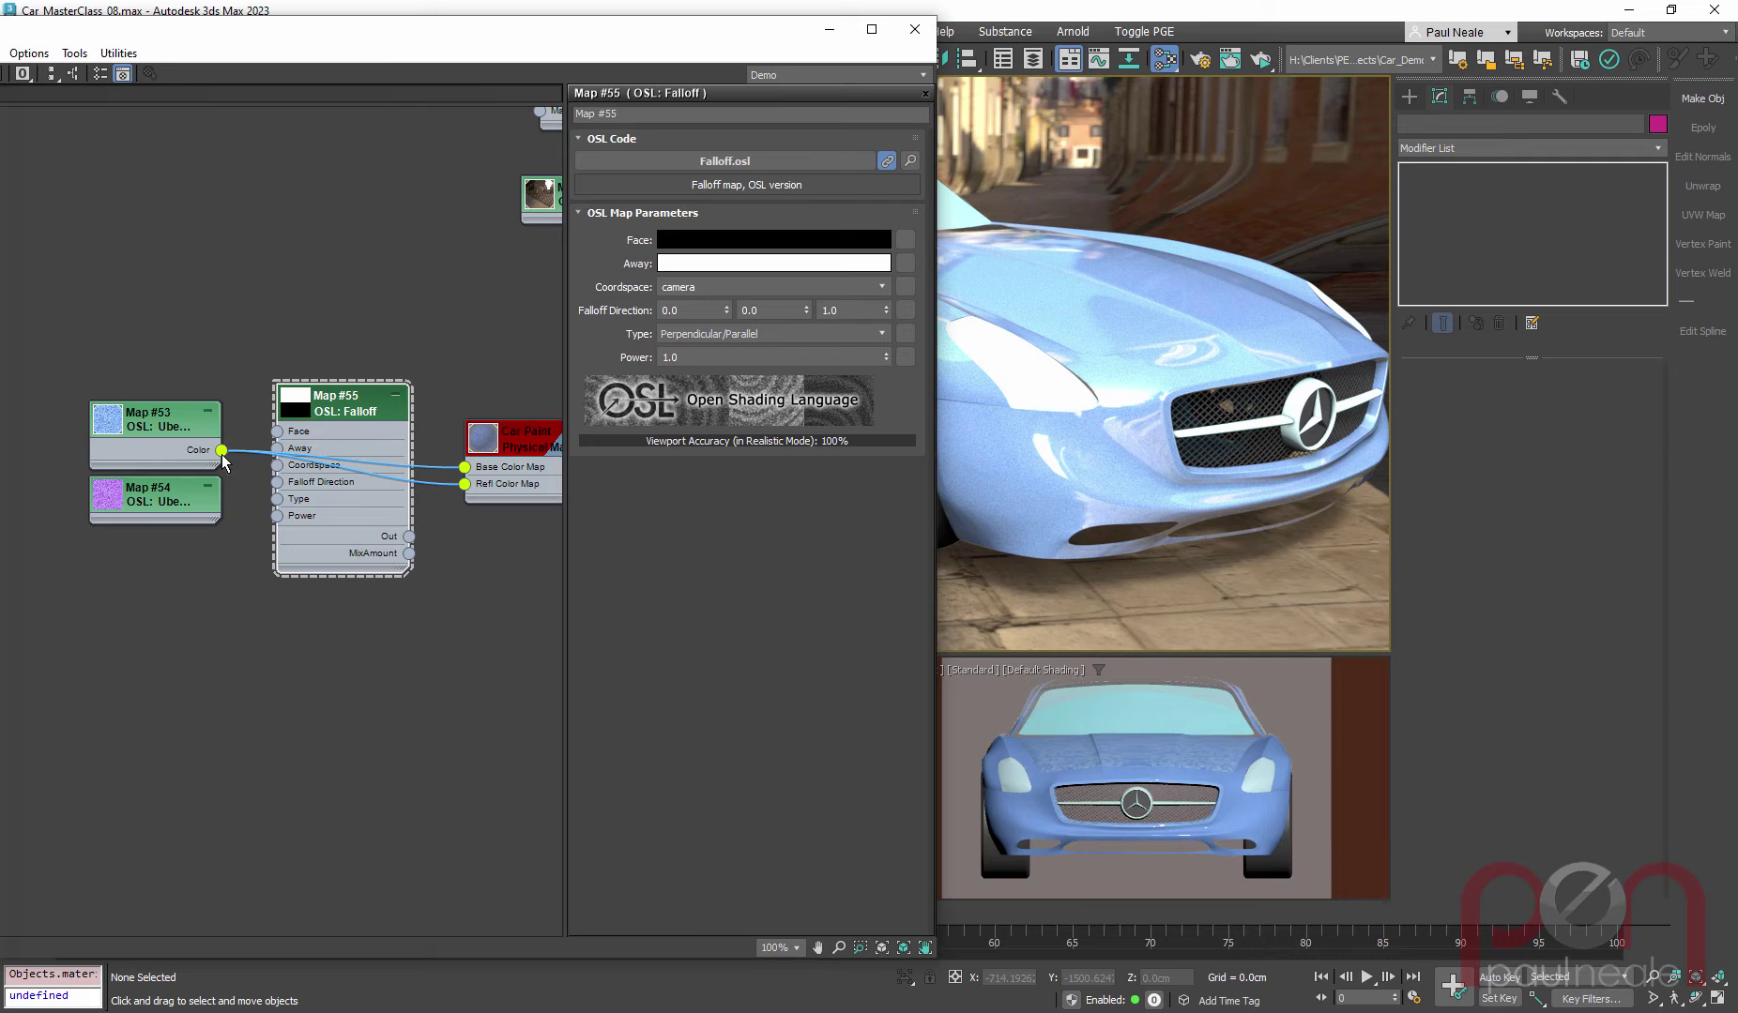
Step: Connect the blue Uber Noise map's Color output to the Falloff map's Face input
right_click(195, 430)
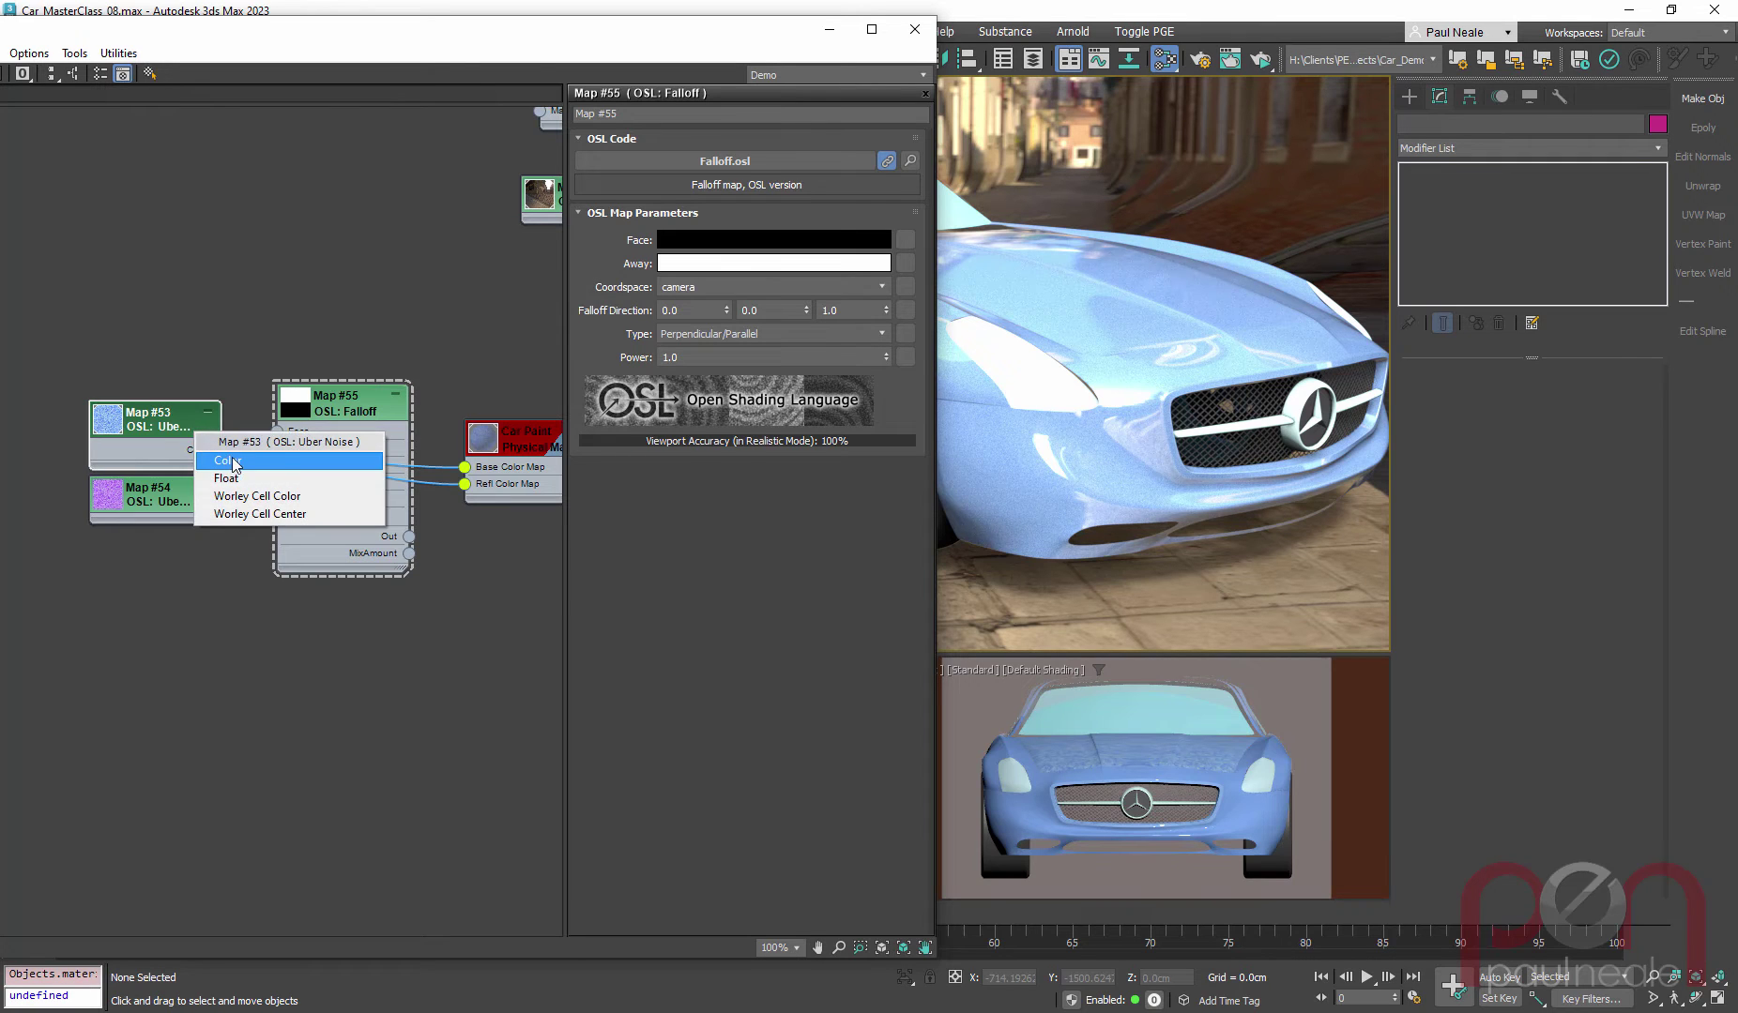
left_click(231, 460)
left_click(342, 429)
left_click(374, 454)
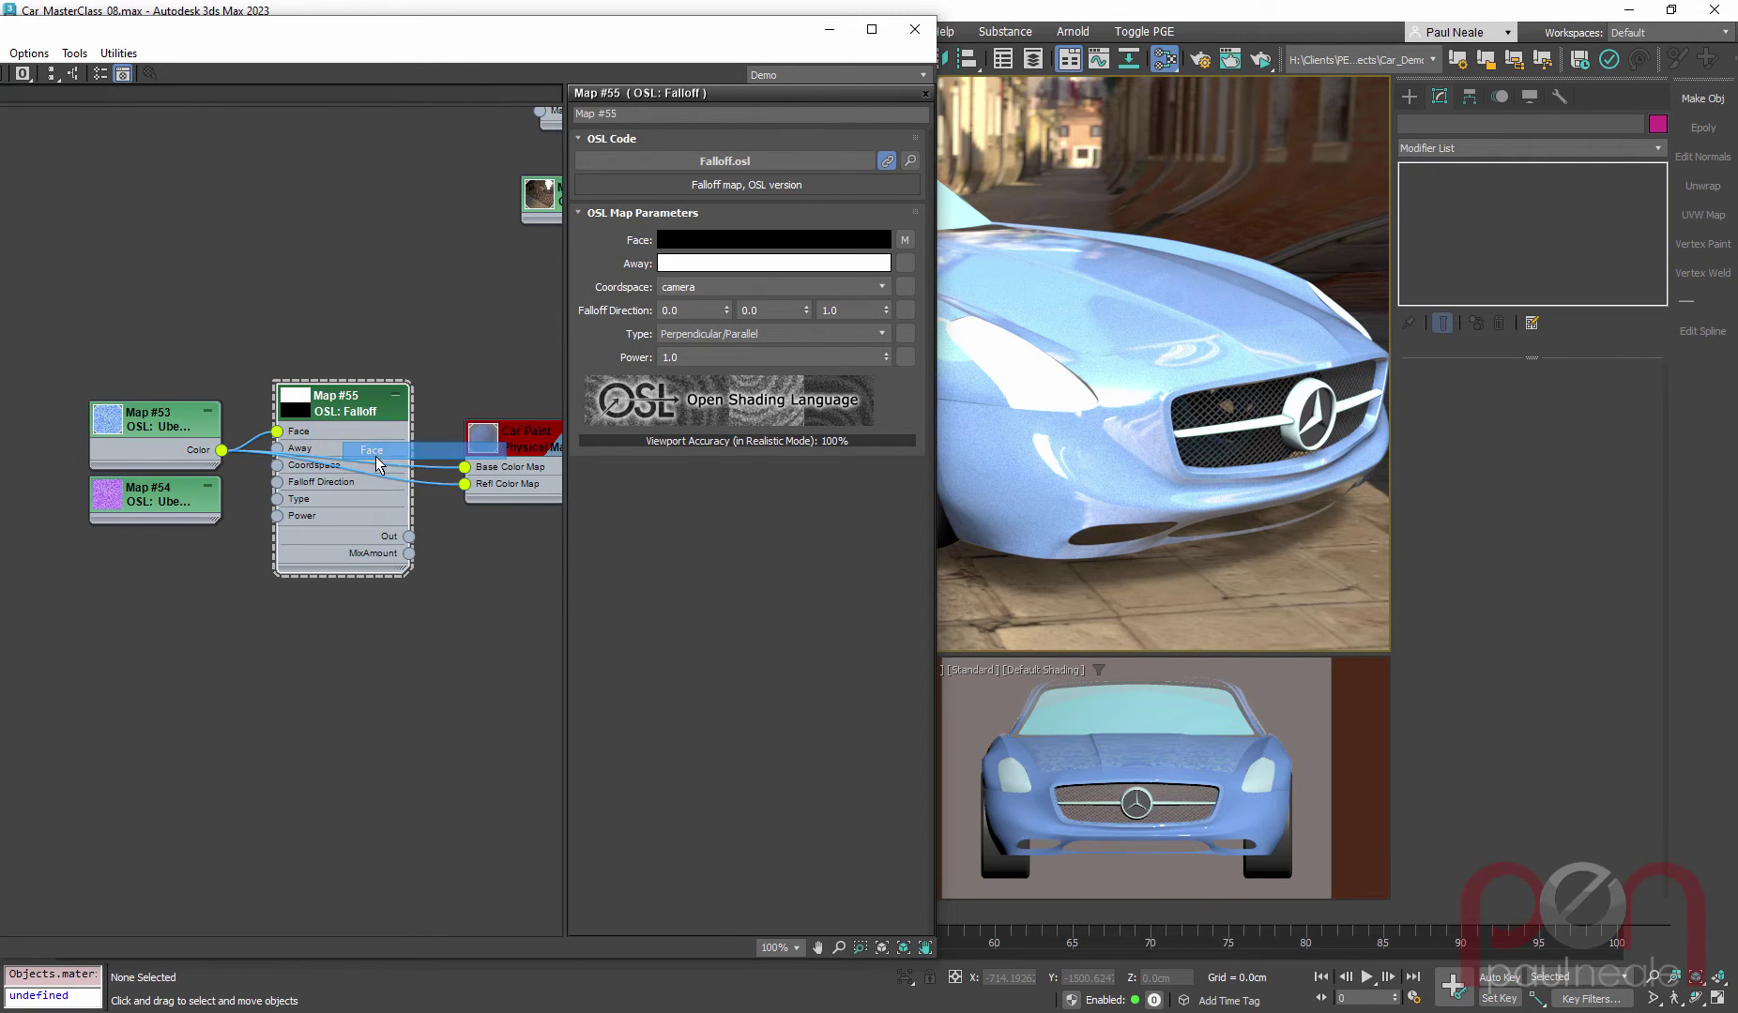
Step: Connect the purple Uber Noise map's Color output to the Falloff map's Away input and hide the Falloff node's unused slots
right_click(180, 498)
left_click(201, 531)
left_click(337, 495)
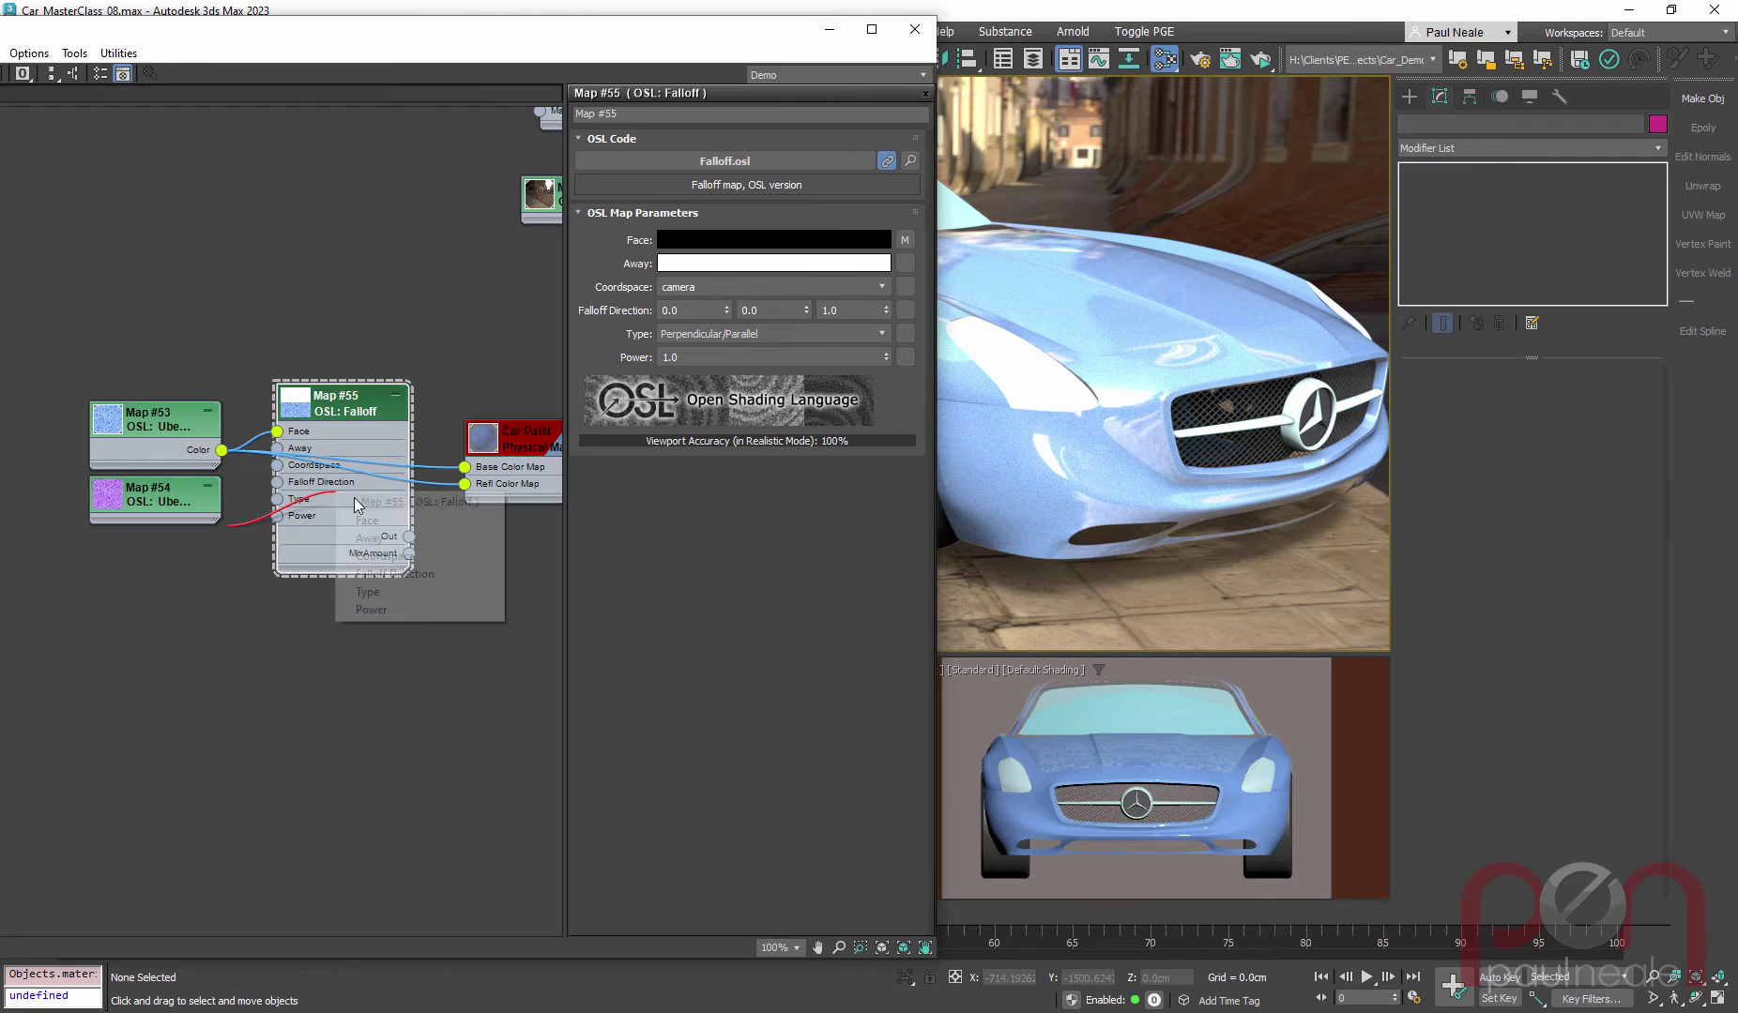
left_click(384, 539)
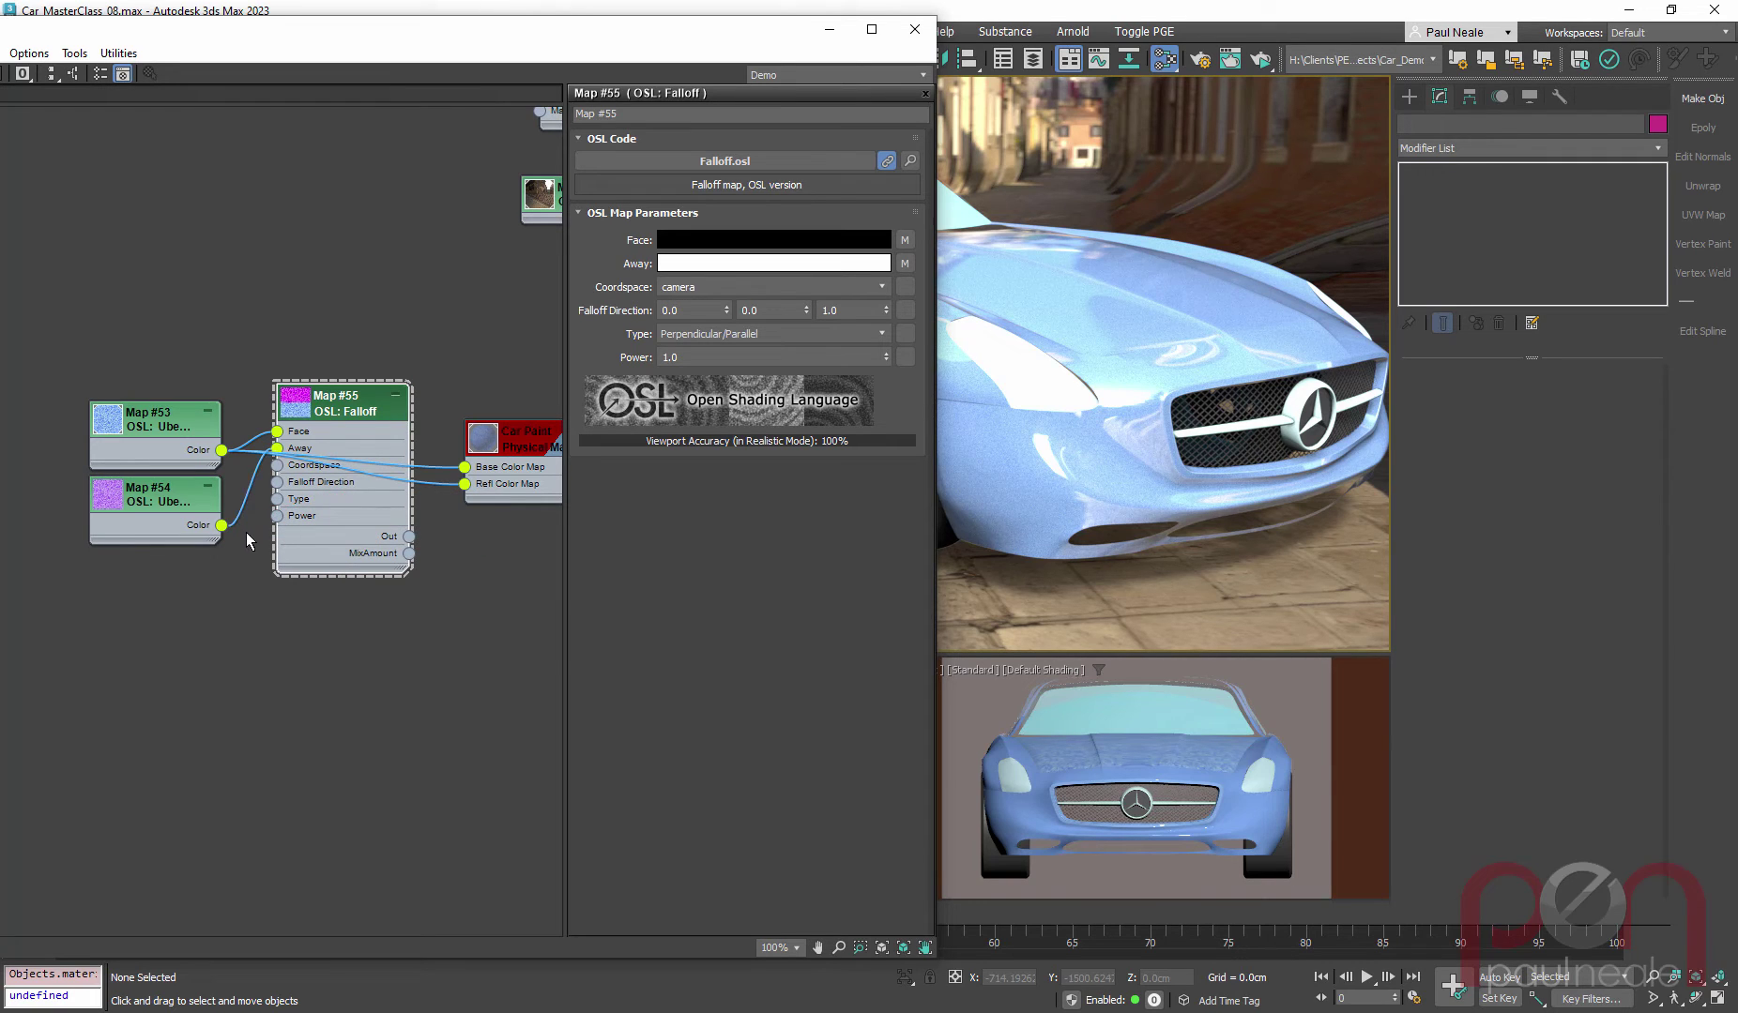
key("h")
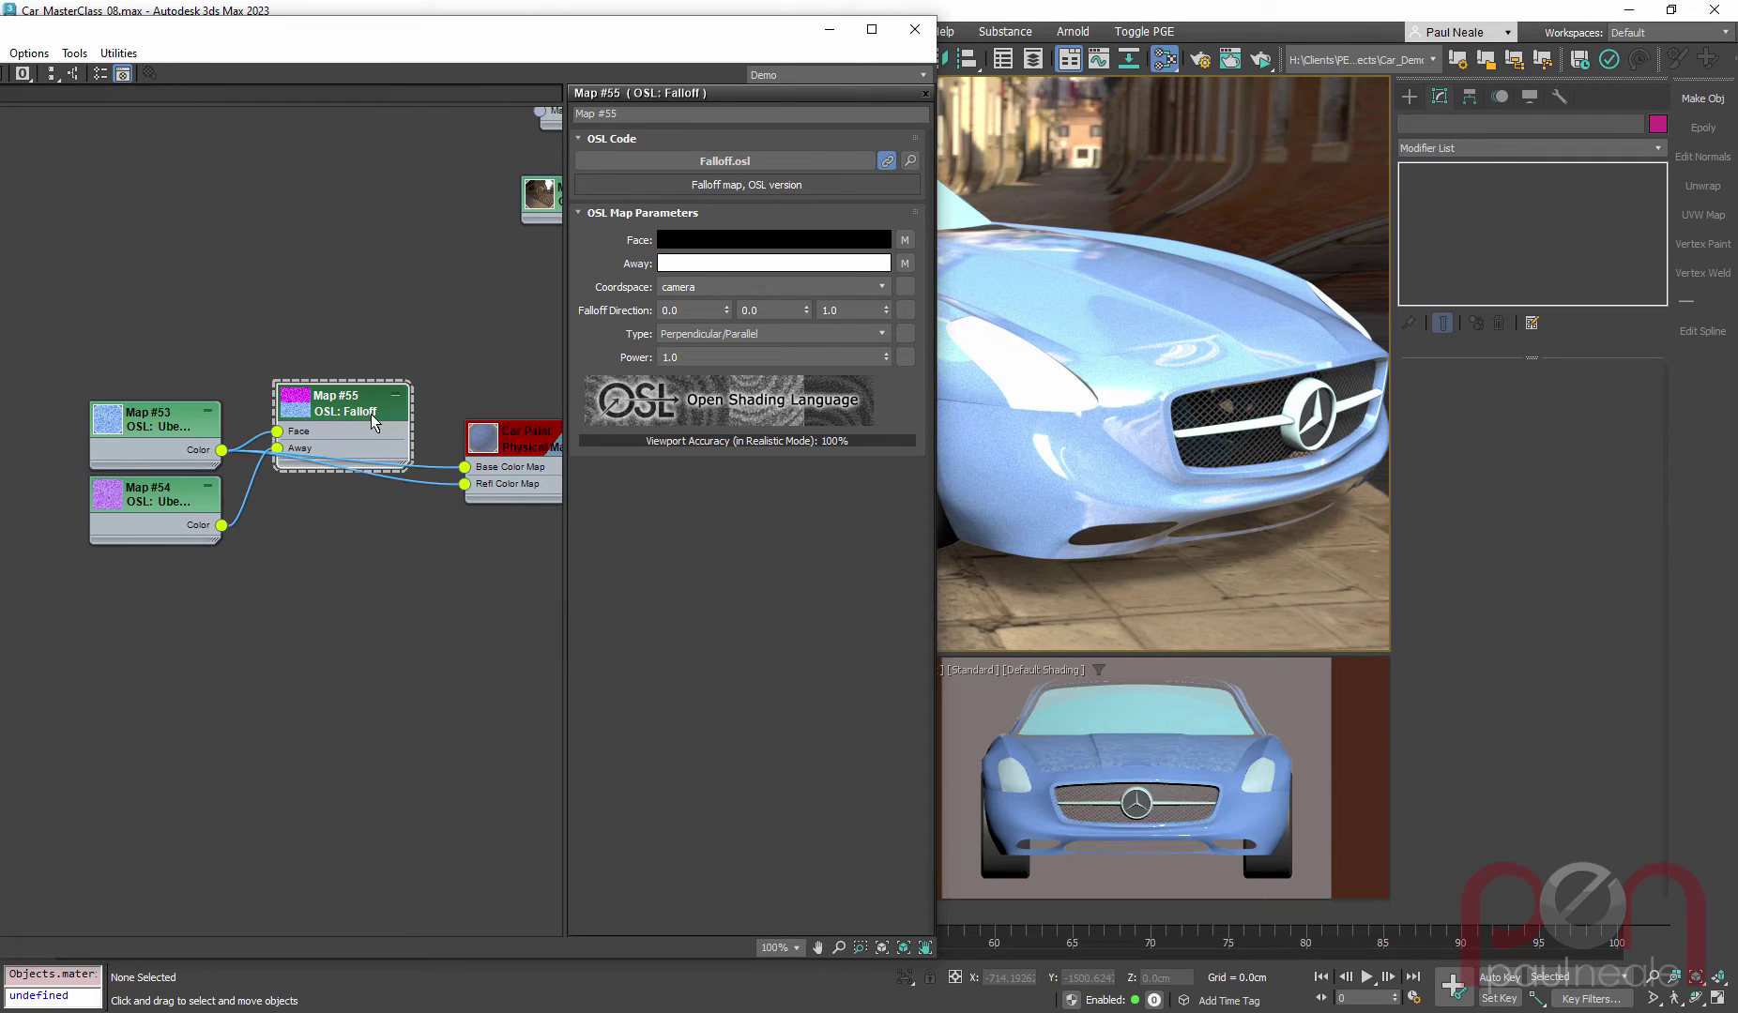
Step: Connect the Falloff map's Out to the Car Paint material's Base Color Map and Refl Color Map, replacing the direct Uber Noise links
right_click(366, 413)
left_click(387, 439)
left_click(528, 467)
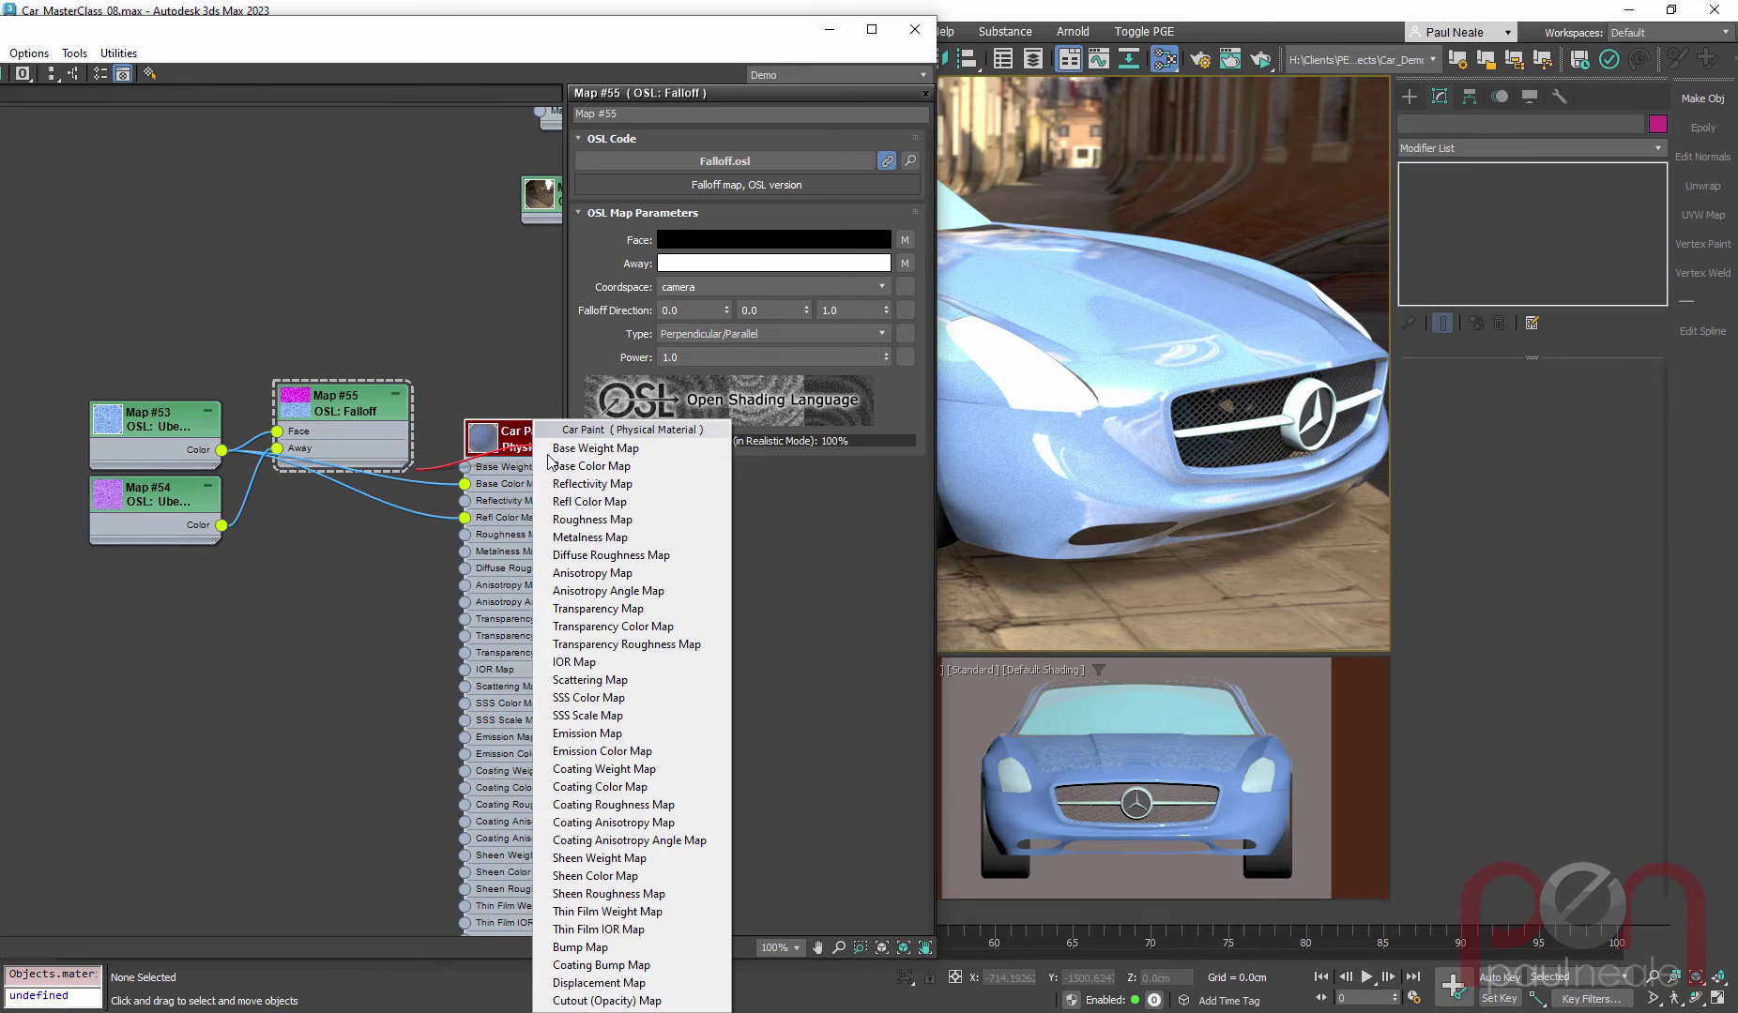
left_click(567, 460)
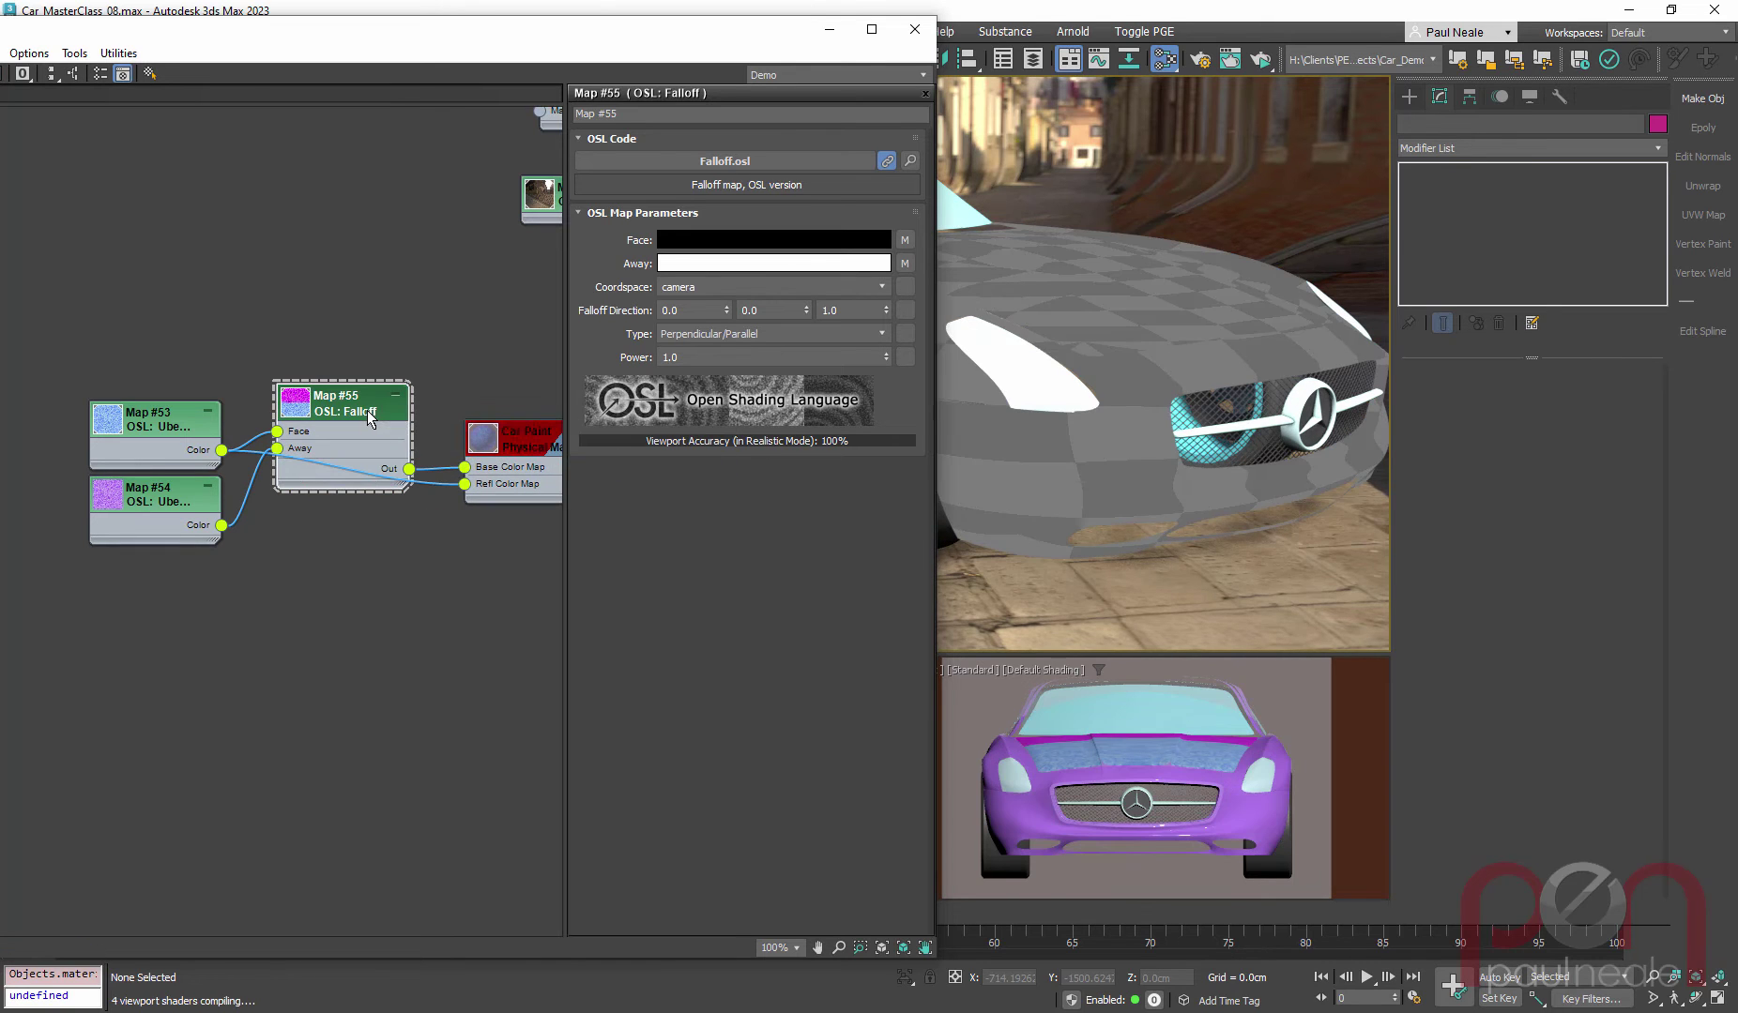
right_click(380, 415)
left_click(395, 440)
left_click(527, 466)
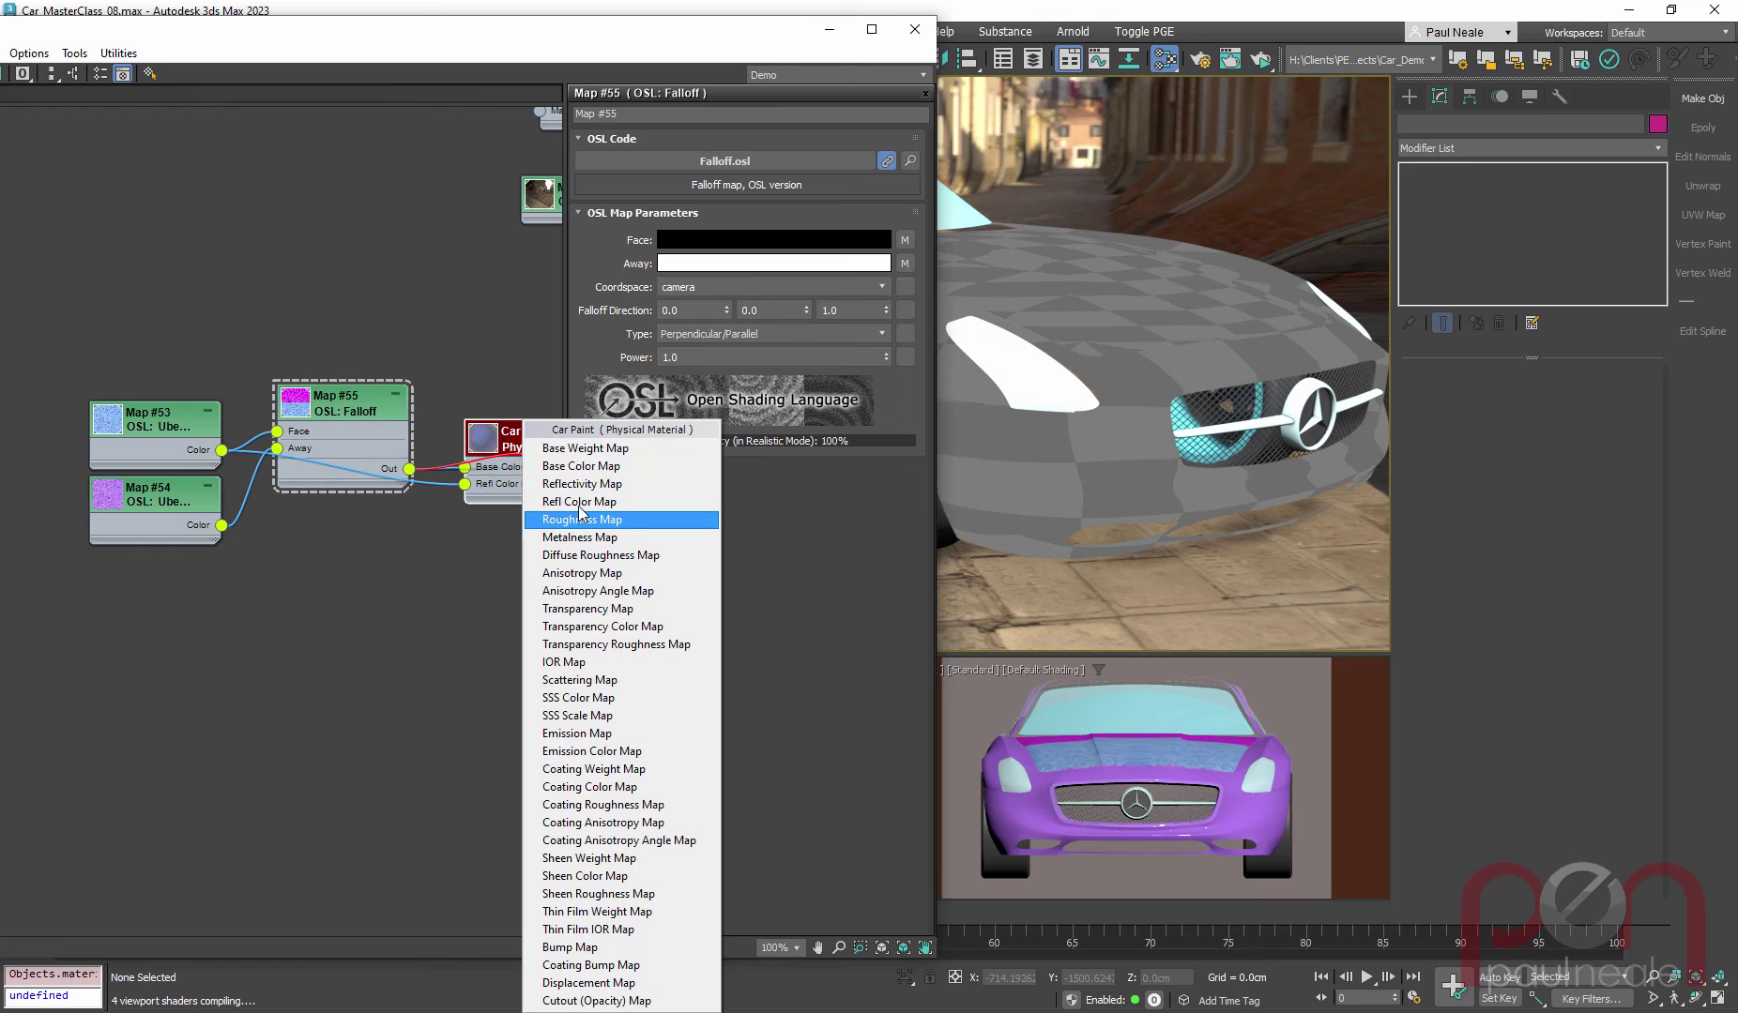
left_click(582, 500)
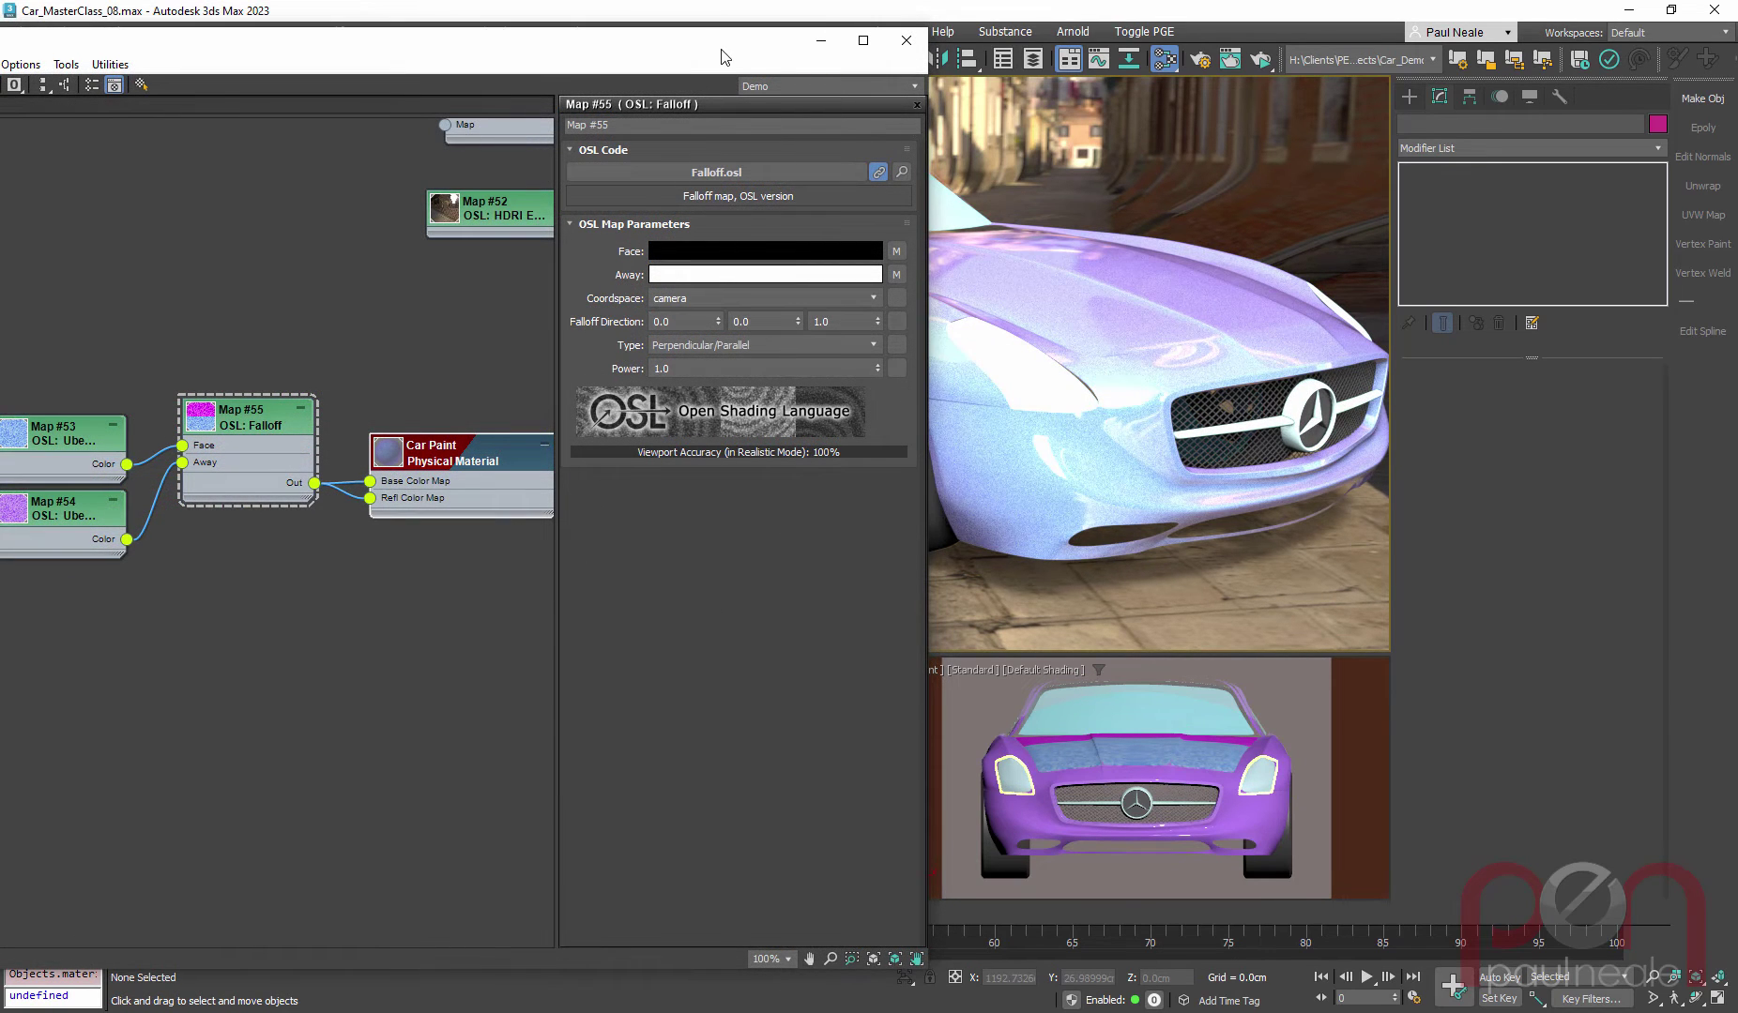
Step: Try a Power of 0.32 on the Falloff map, and raise it to about 2.97 while watching the car paint
left_click_drag(726, 57, 802, 64)
left_click(296, 431)
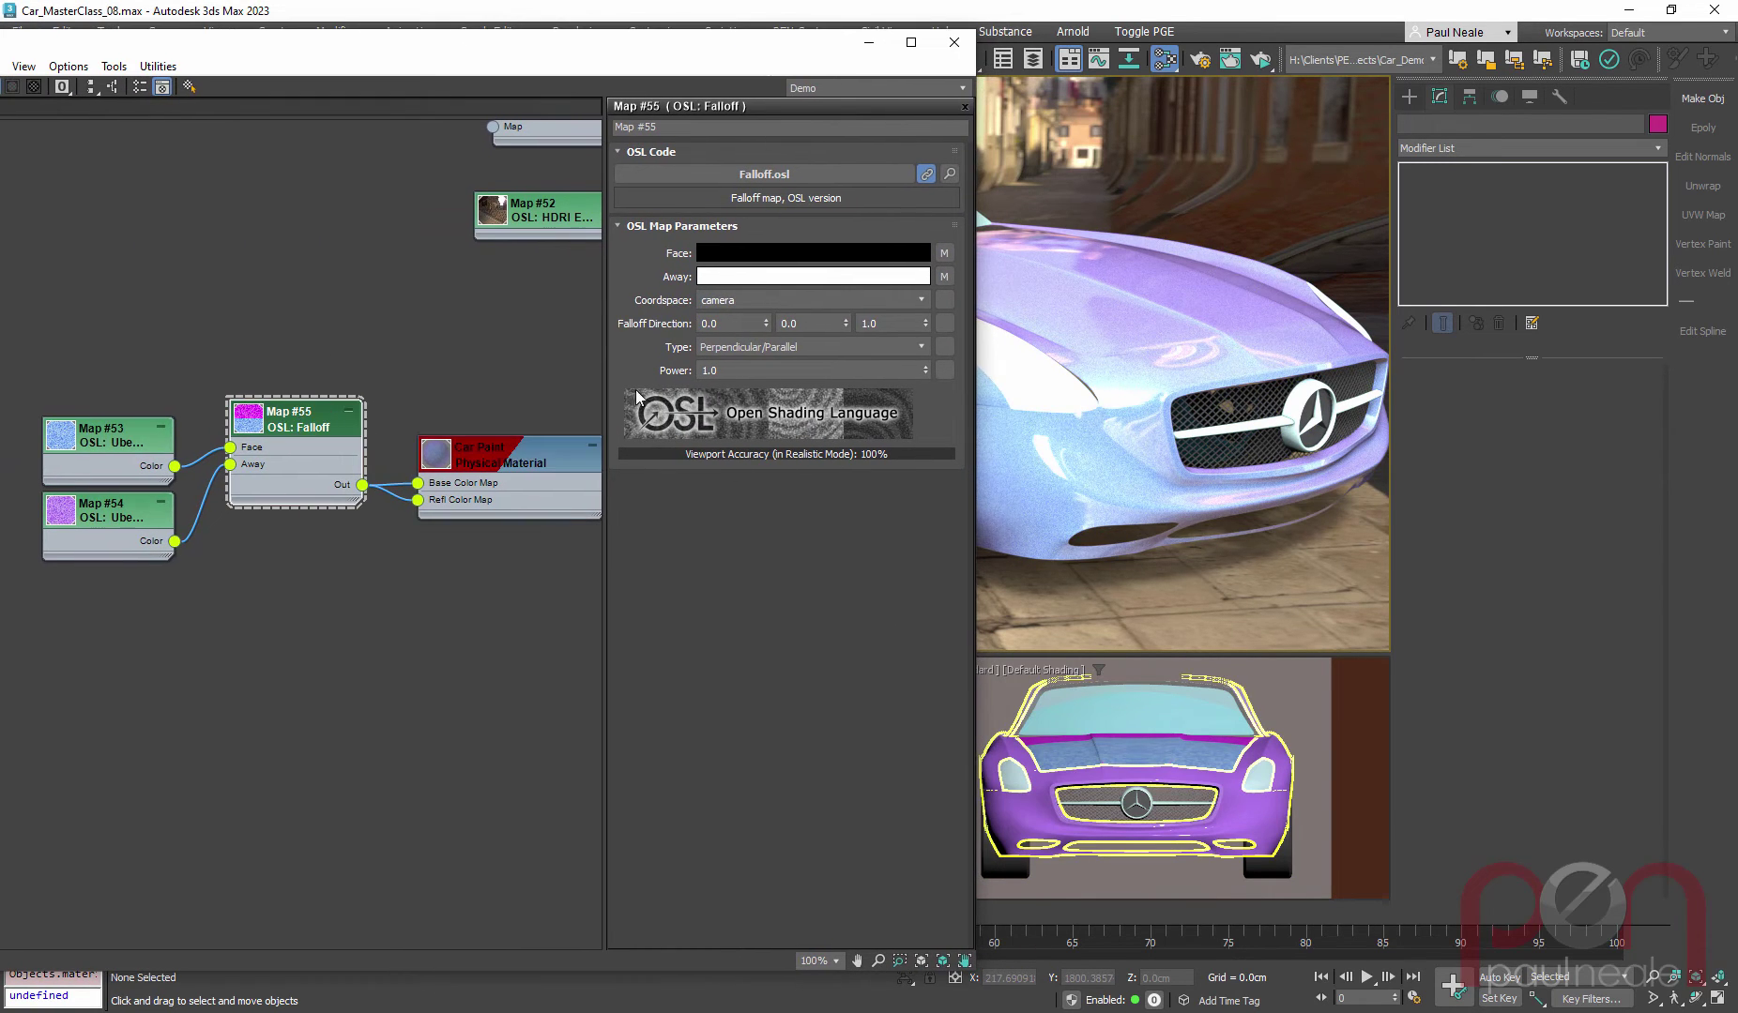
left_click_drag(927, 371, 930, 416)
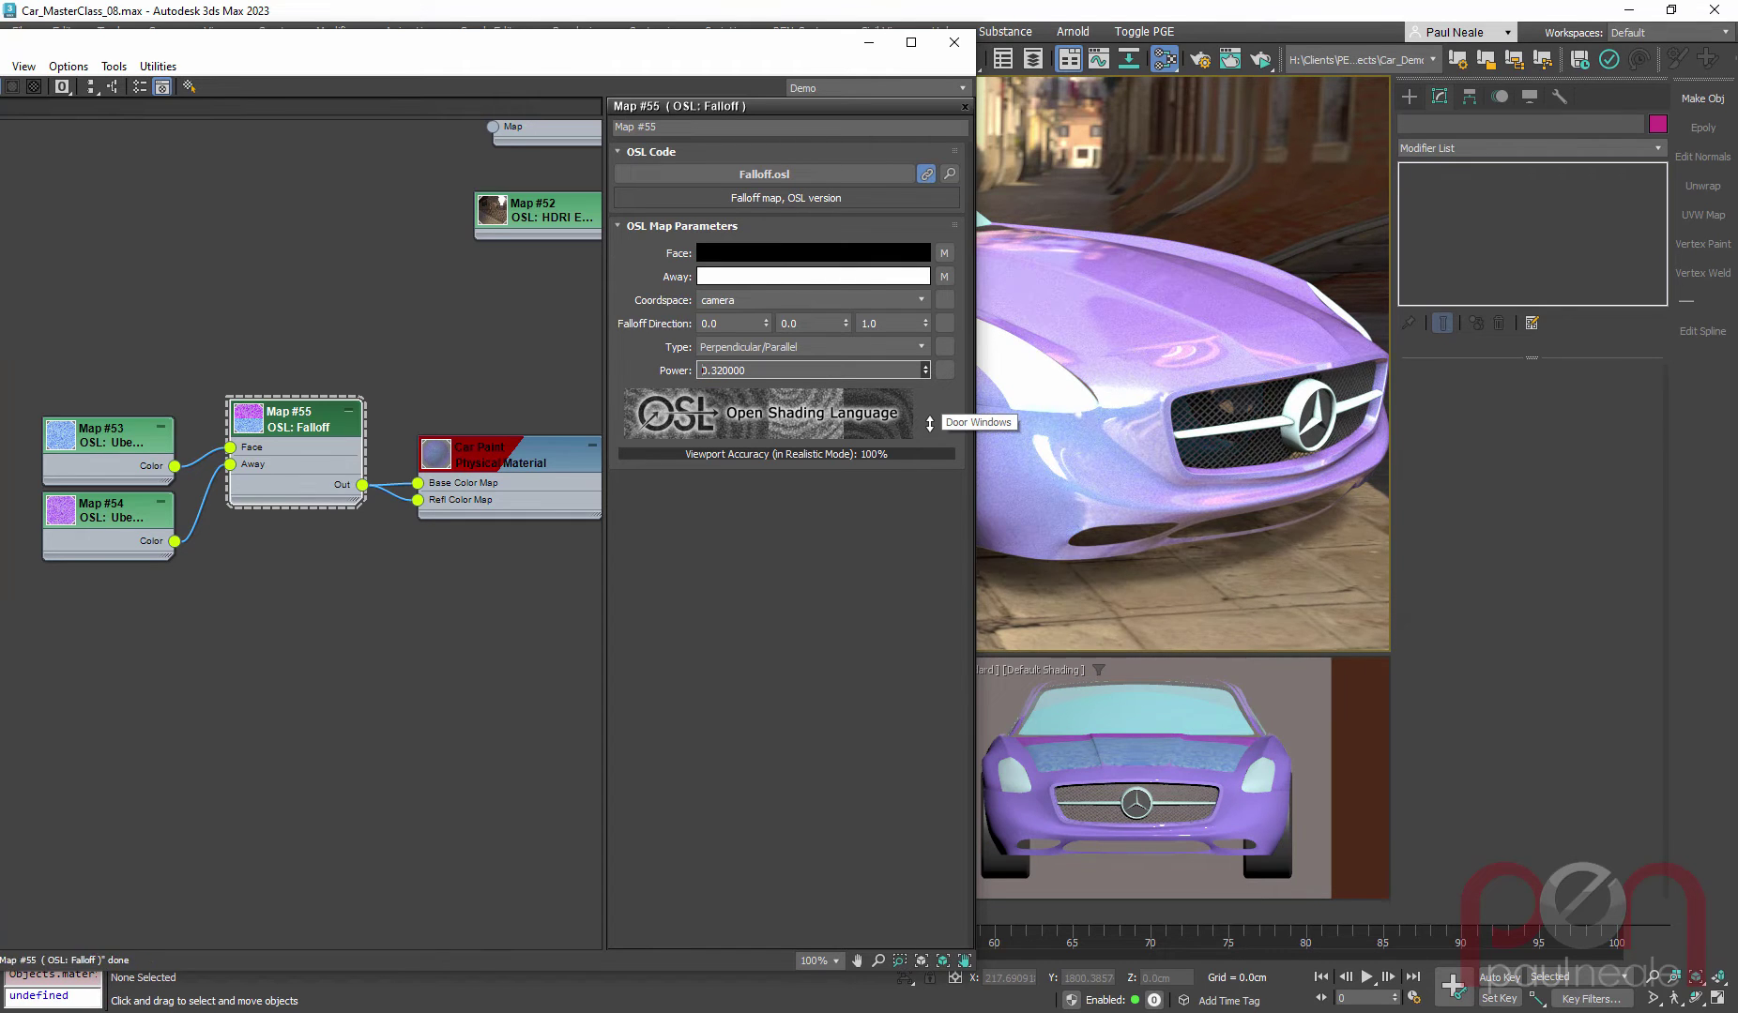
mouse_move(931, 343)
left_mouse_down()
mouse_move(932, 268)
mouse_move(929, 368)
mouse_move(931, 300)
left_mouse_up()
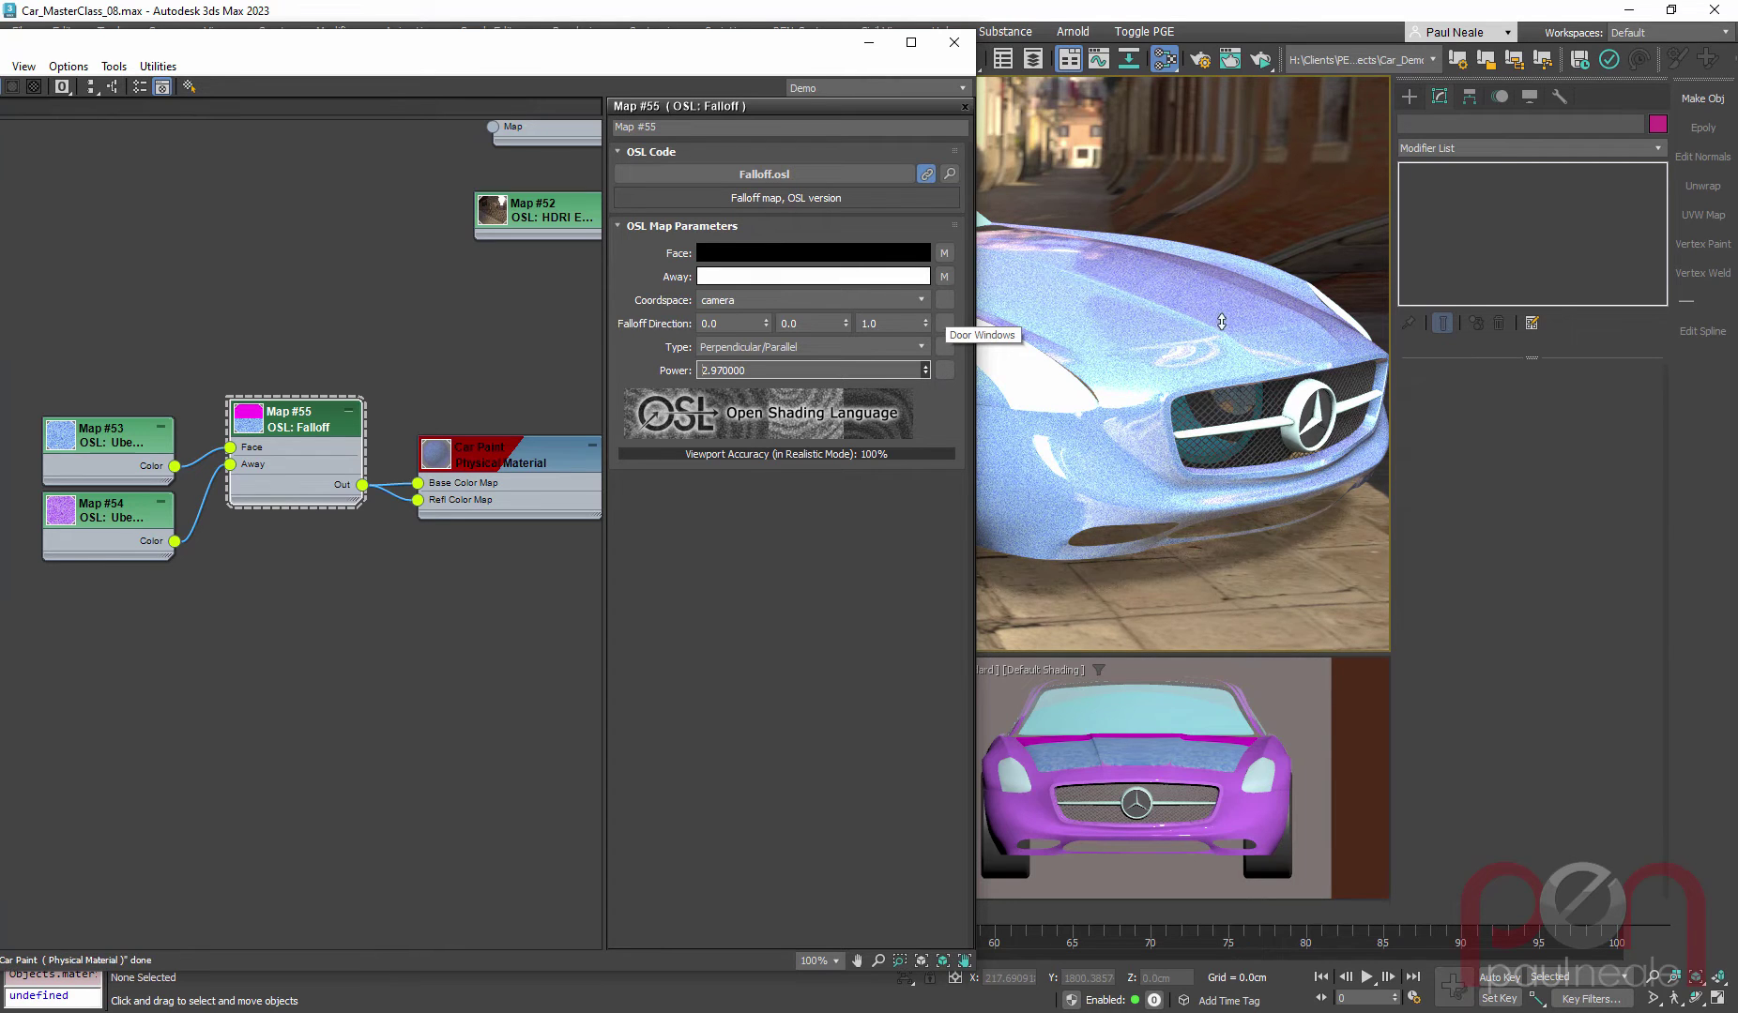
Step: Raise the Falloff map's Power to 3.43 and further to 4.16 while watching the car paint
left_click_drag(924, 372, 929, 340)
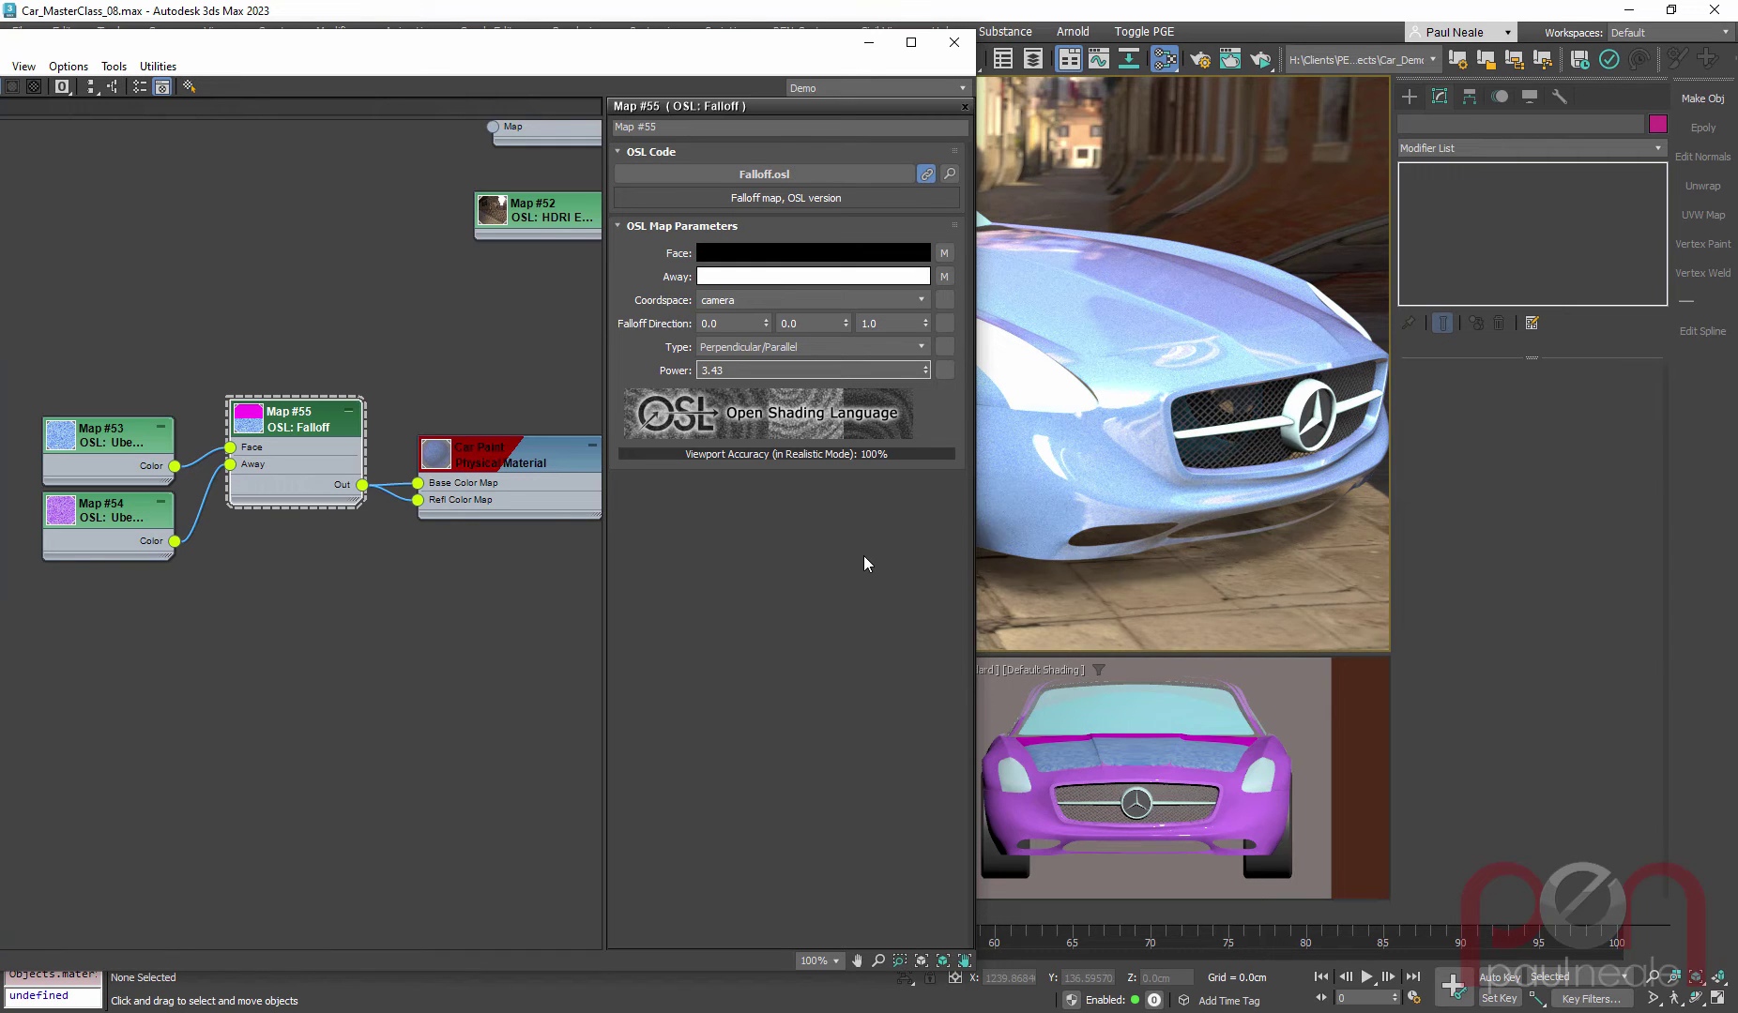
middle_click_drag(439, 628, 411, 551)
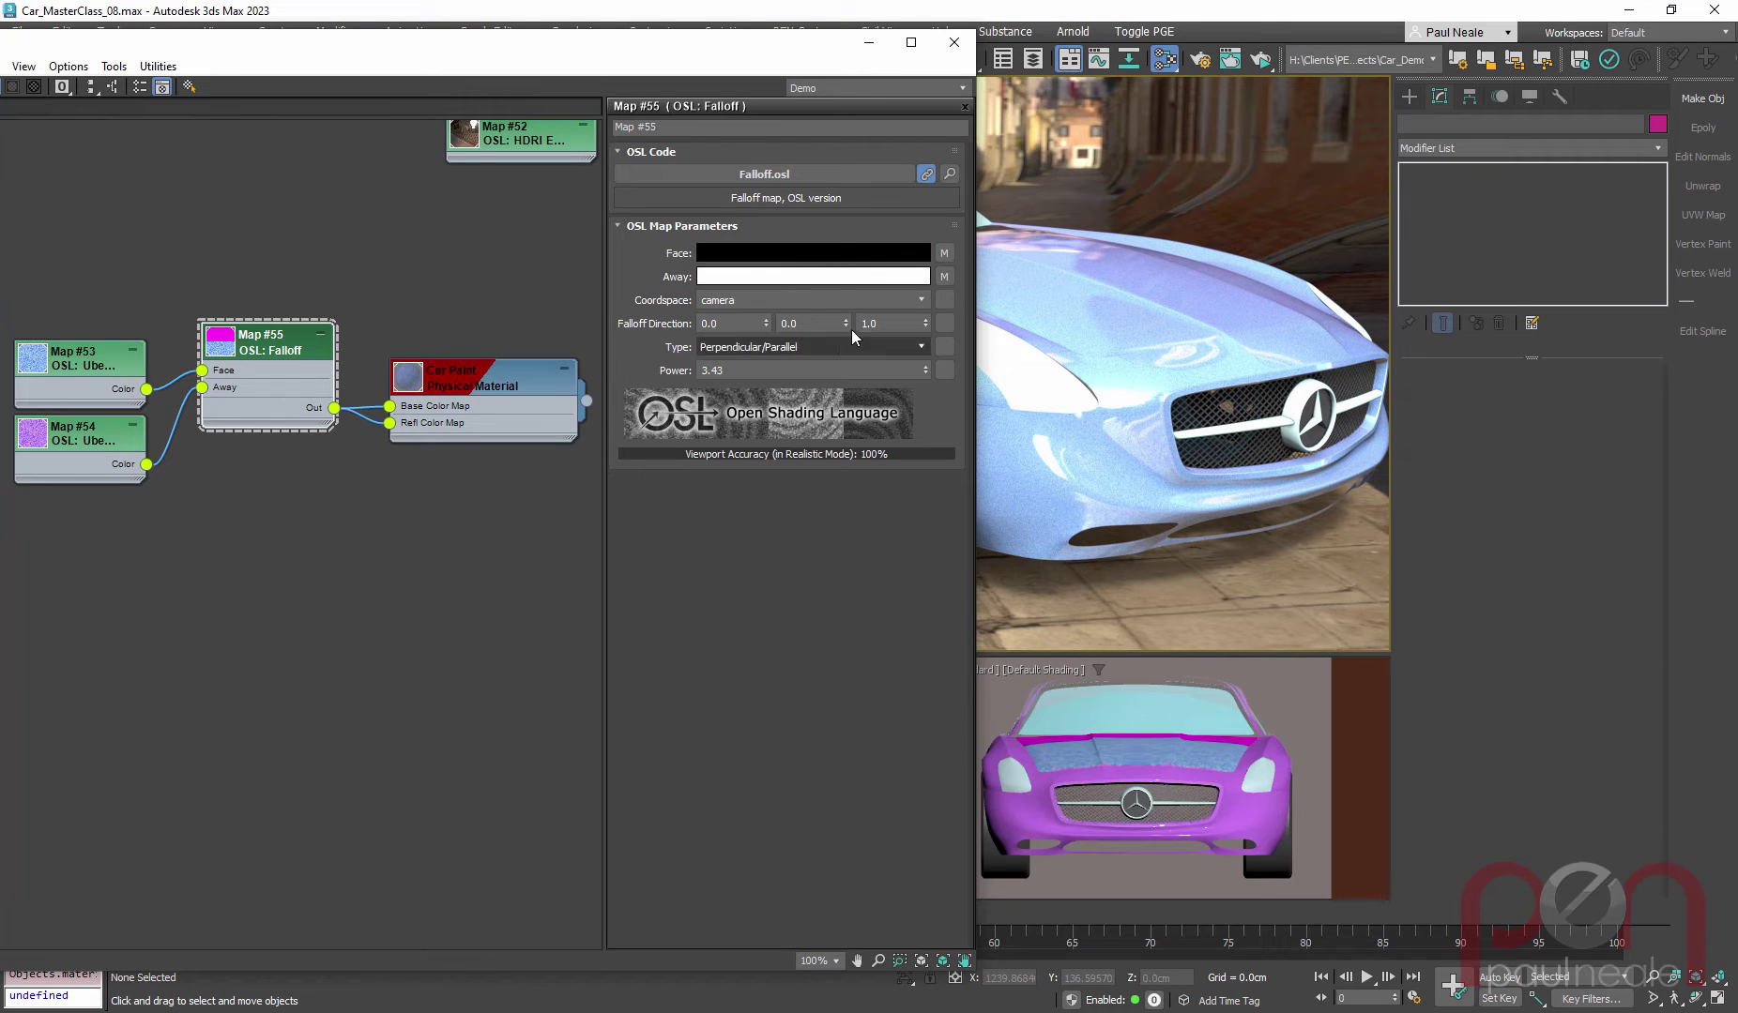
left_click_drag(926, 369, 927, 301)
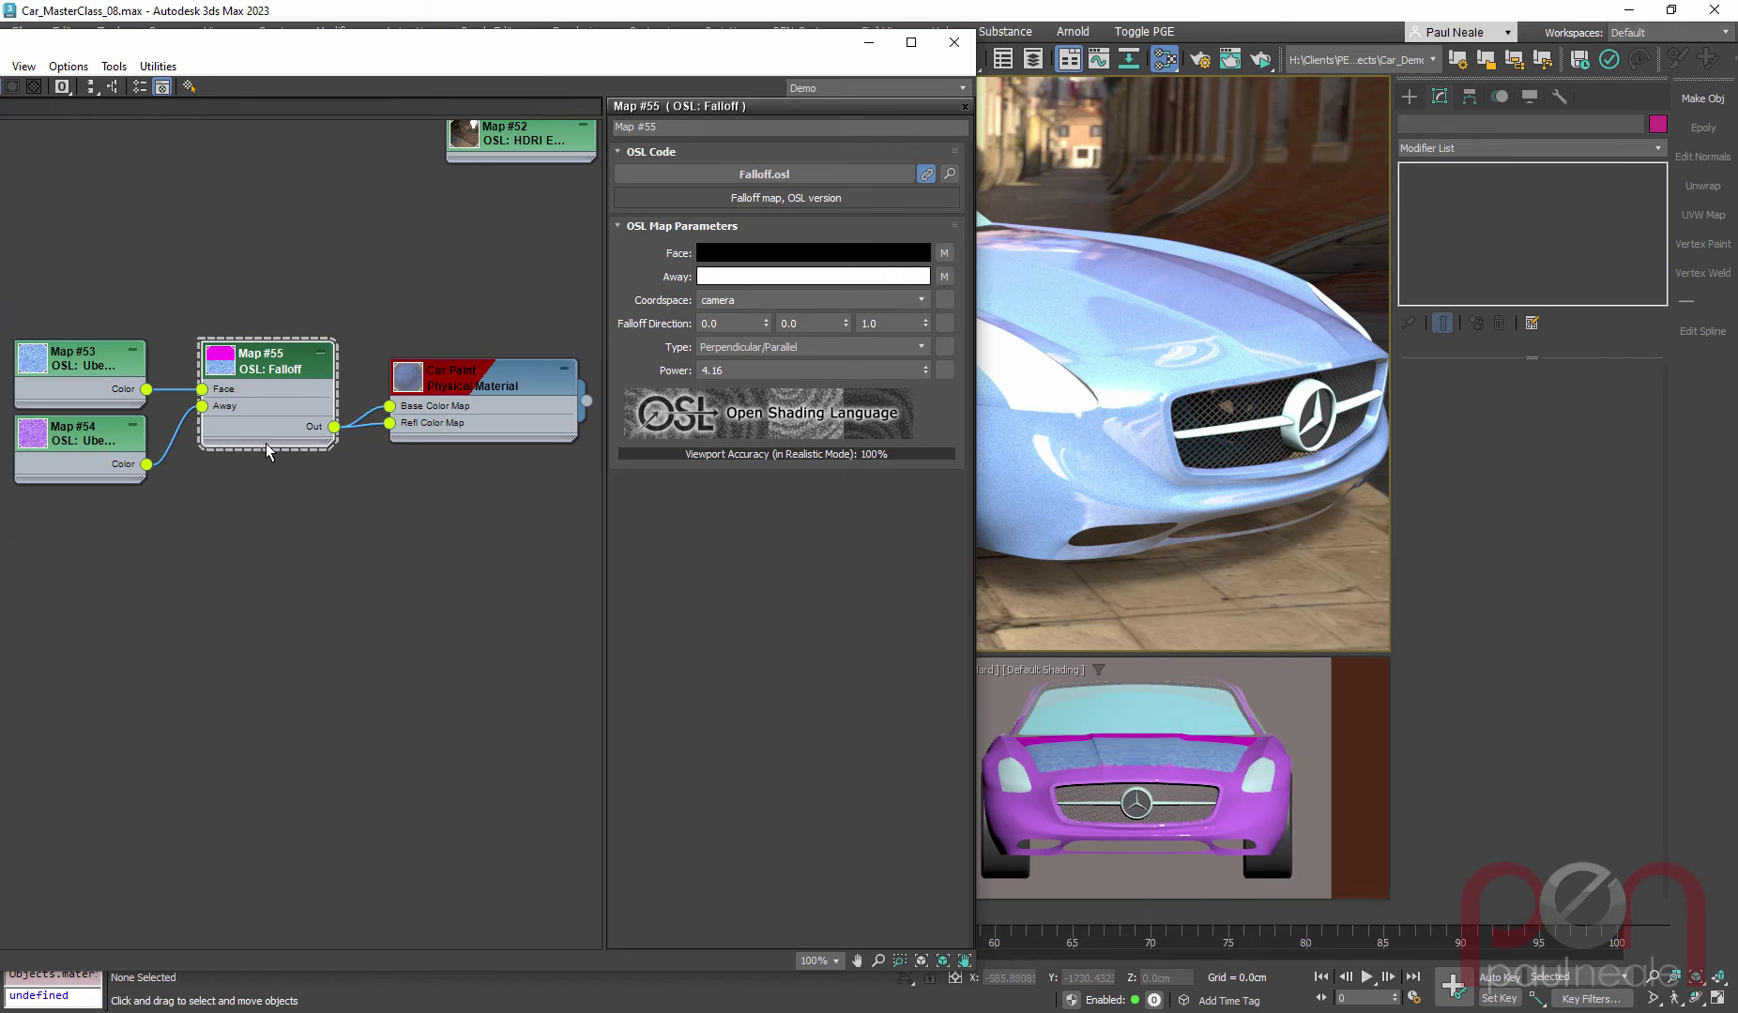
Step: Add an OSL Float Value map before the two Uber Noise maps and set its Float to 1.0
middle_click_drag(277, 545, 473, 528)
left_click(280, 367)
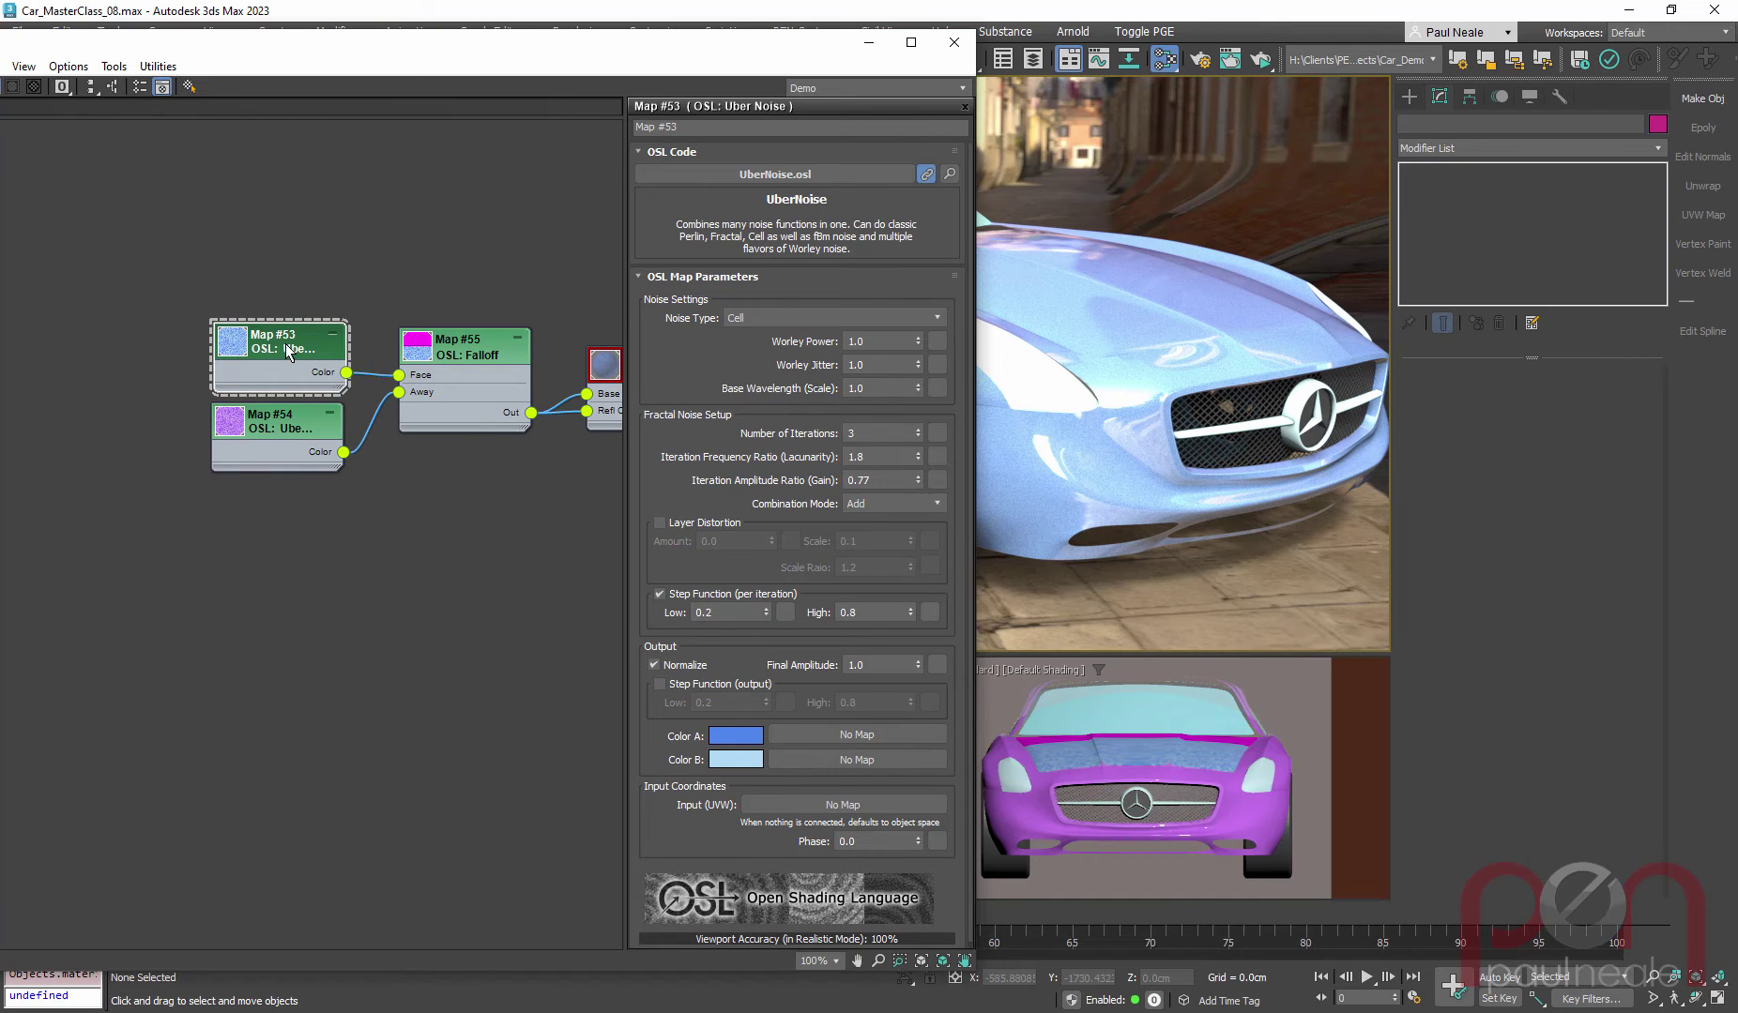
left_click(285, 413)
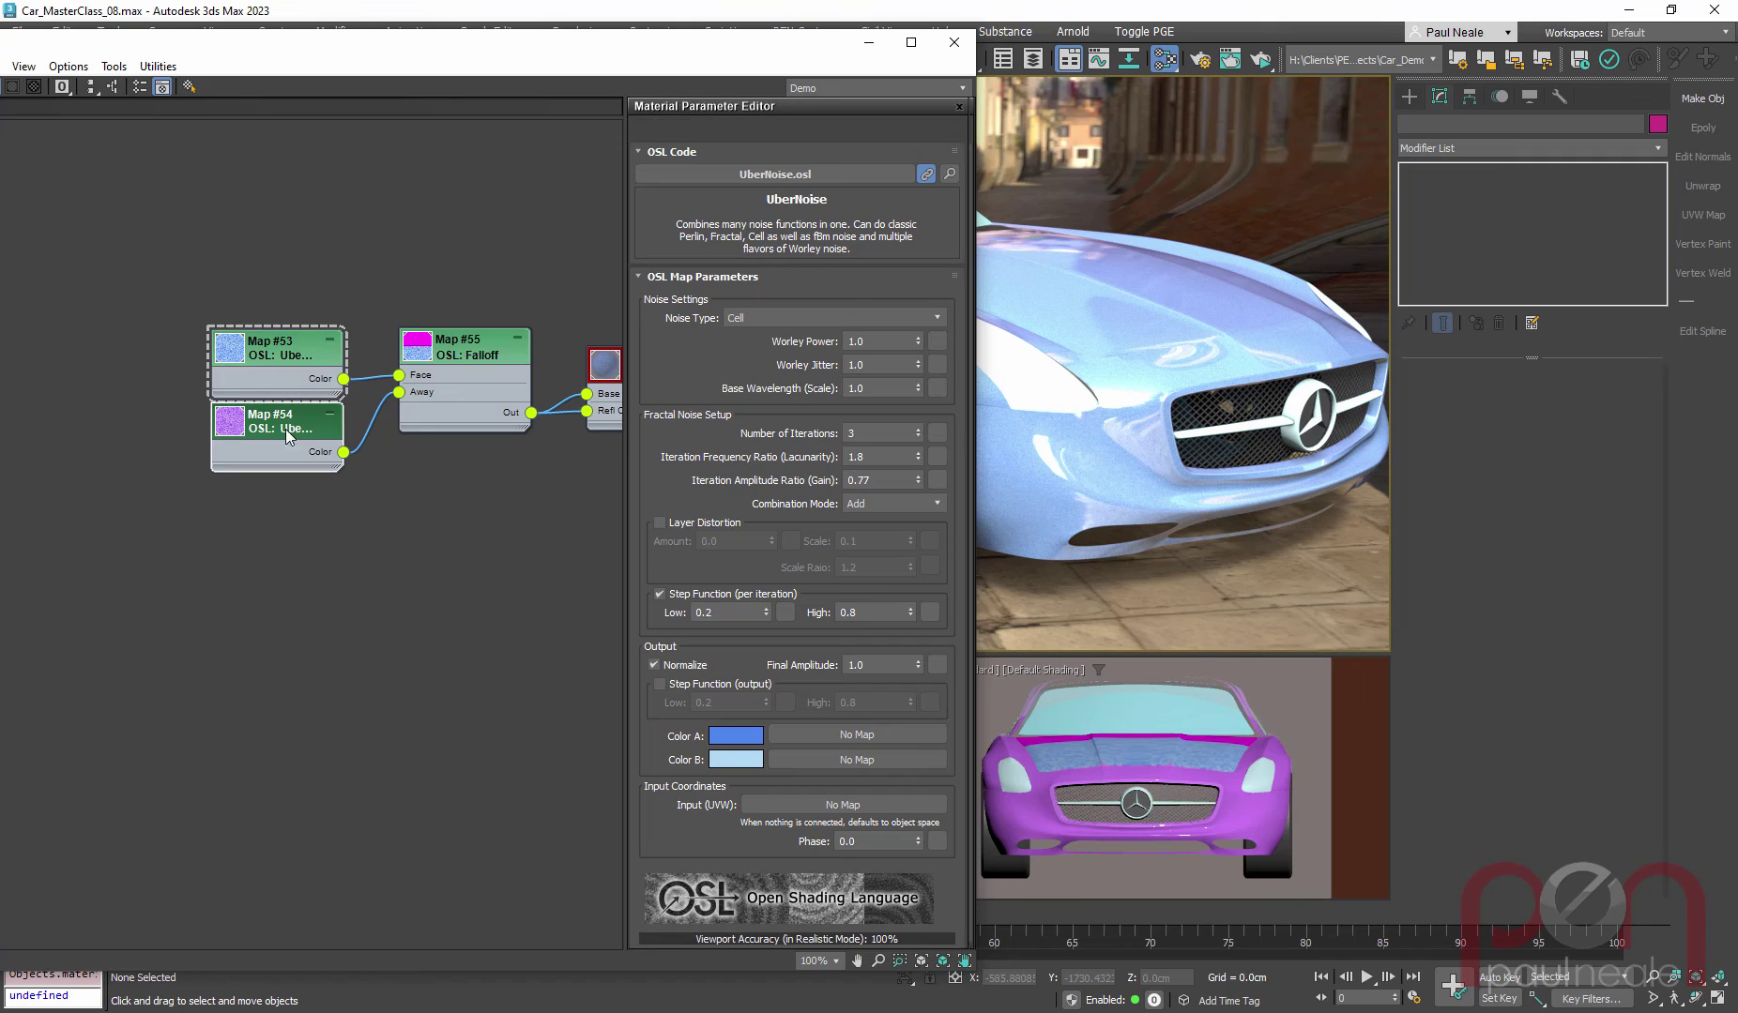
middle_click_drag(276, 540, 400, 551)
right_click(146, 382)
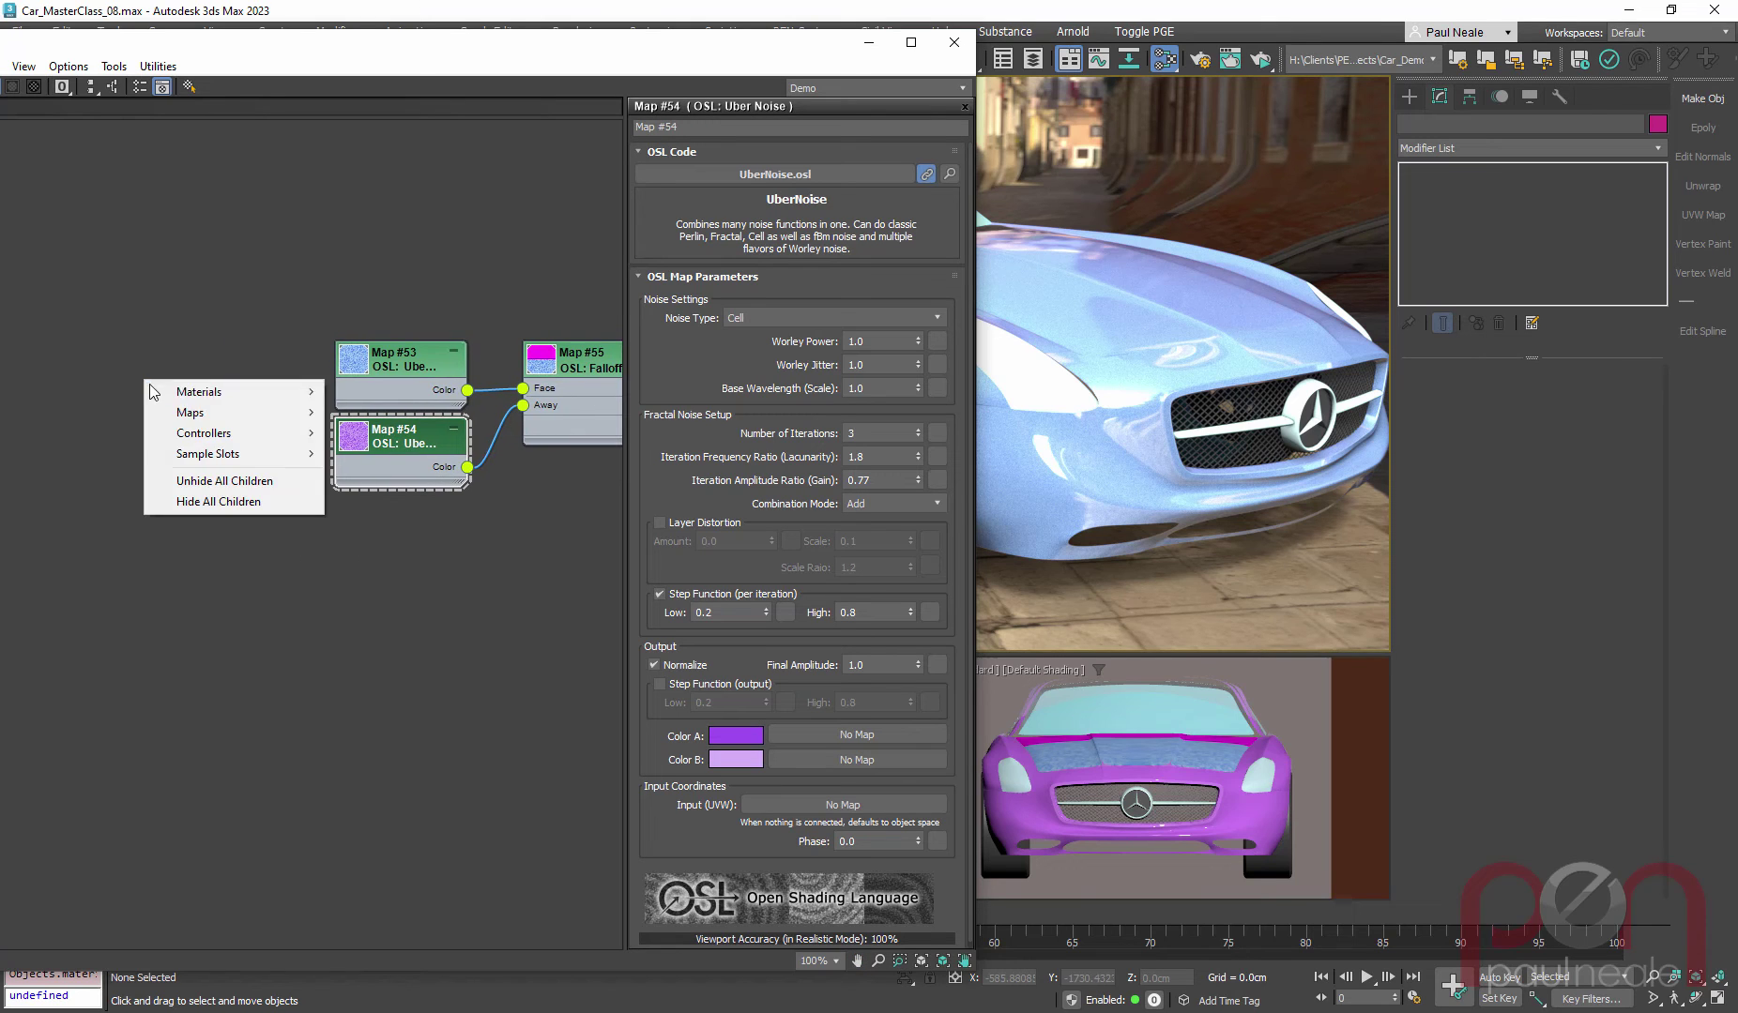
mouse_move(211, 413)
mouse_move(389, 418)
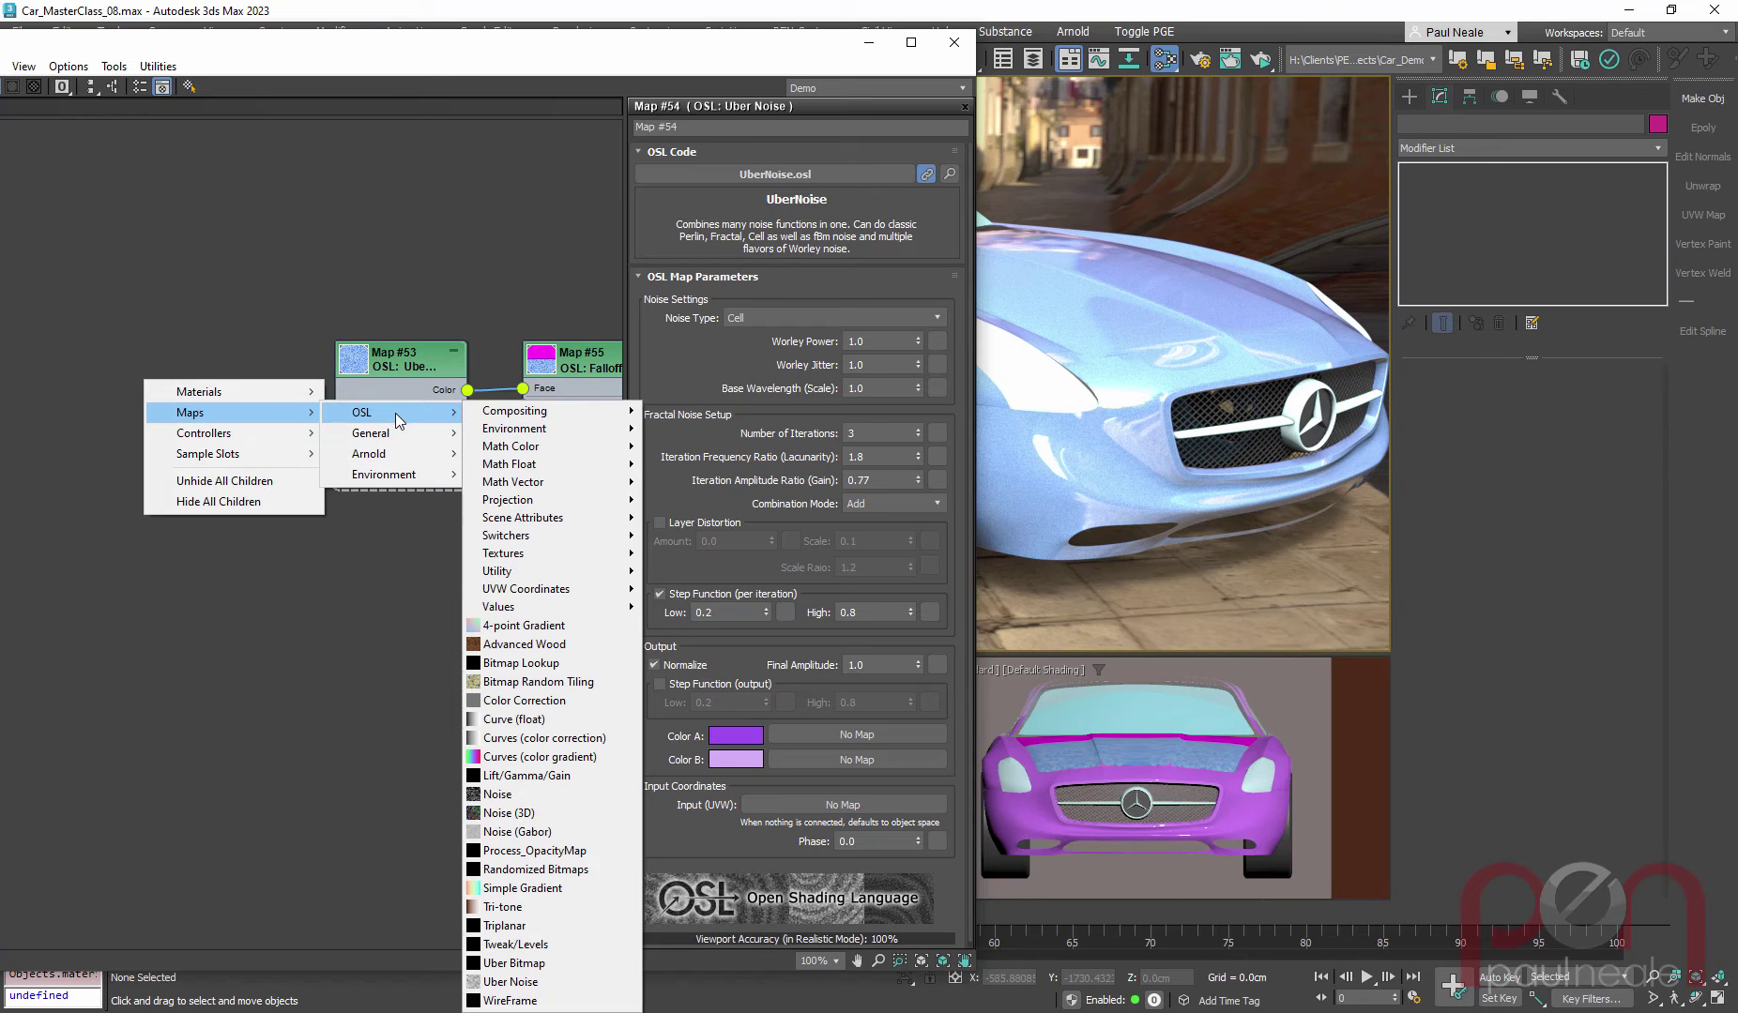
mouse_move(545, 609)
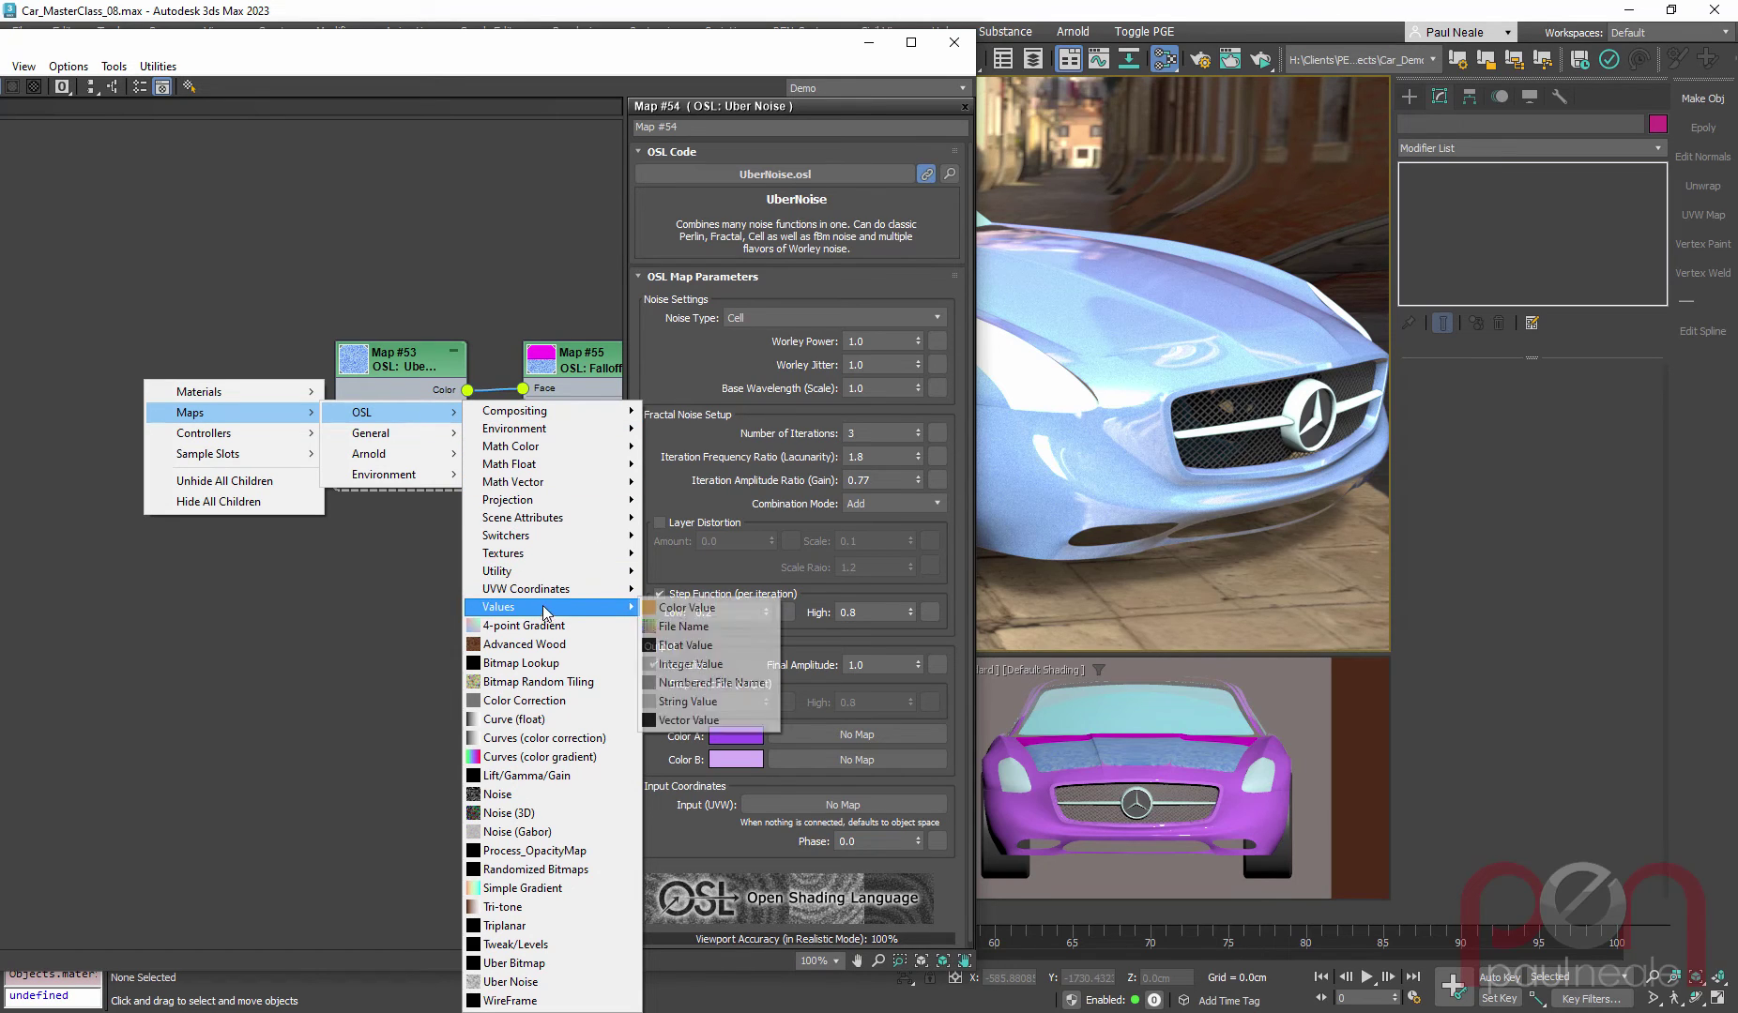
left_click(725, 644)
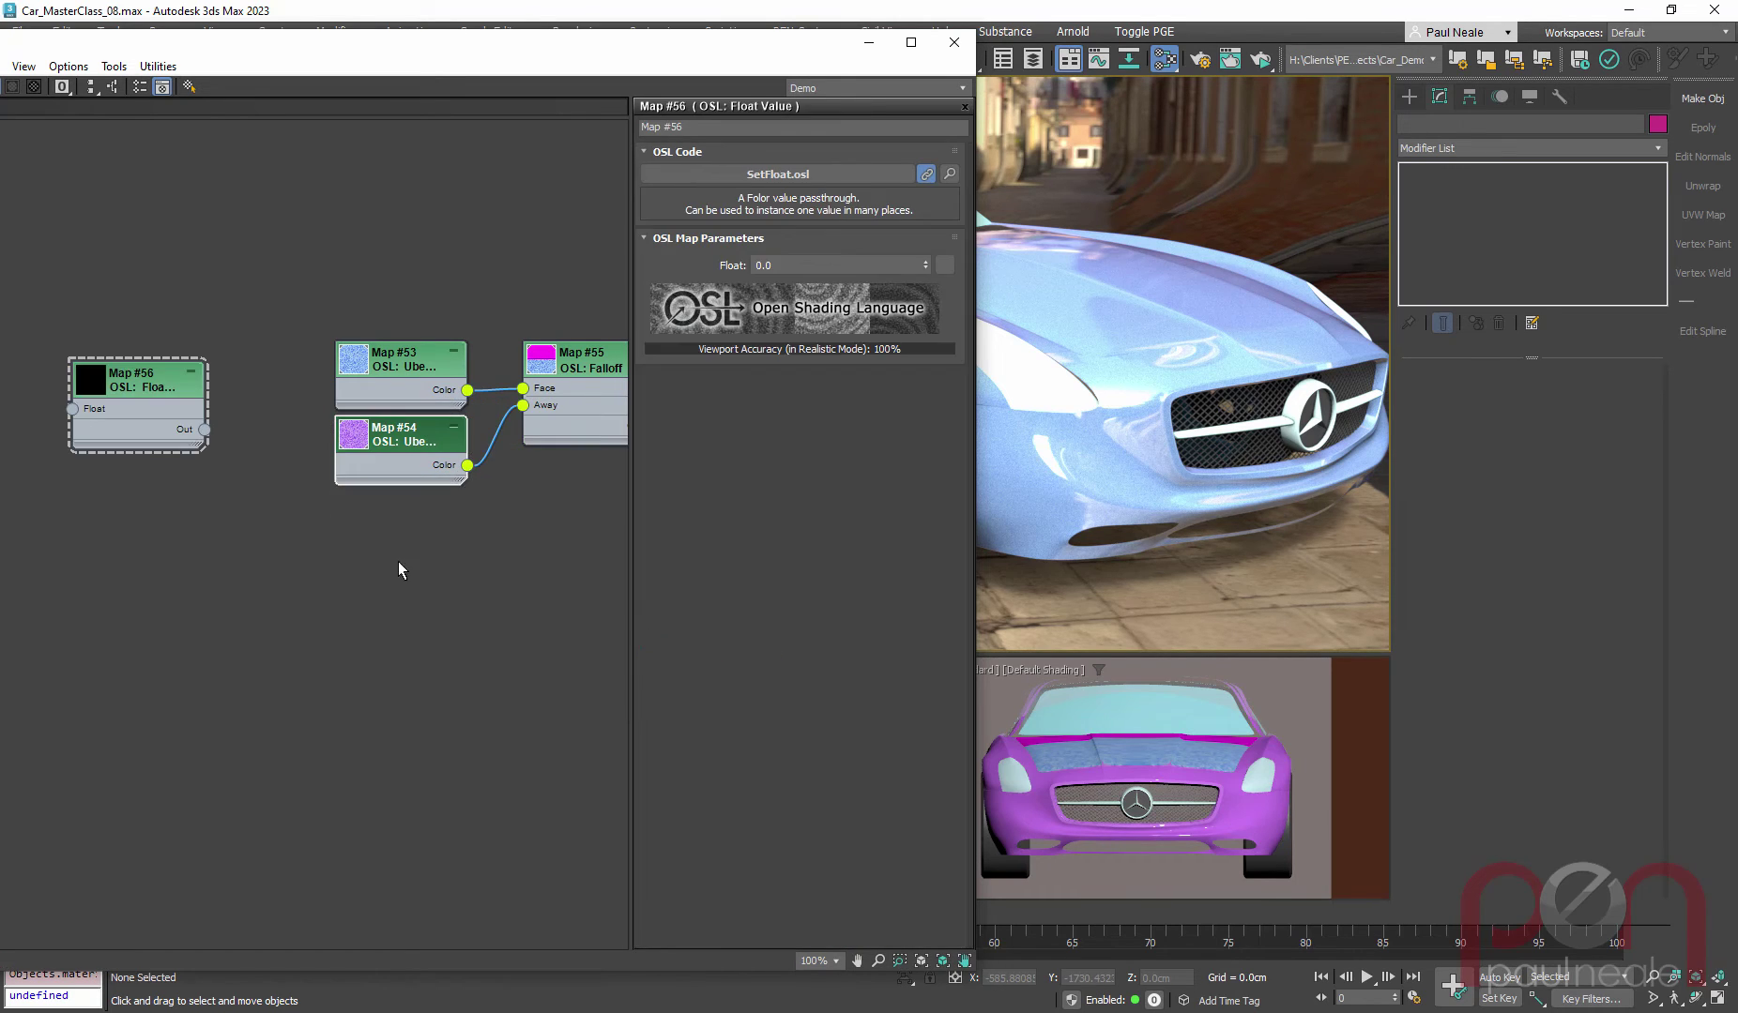
left_click_drag(138, 380, 214, 380)
left_click(798, 270)
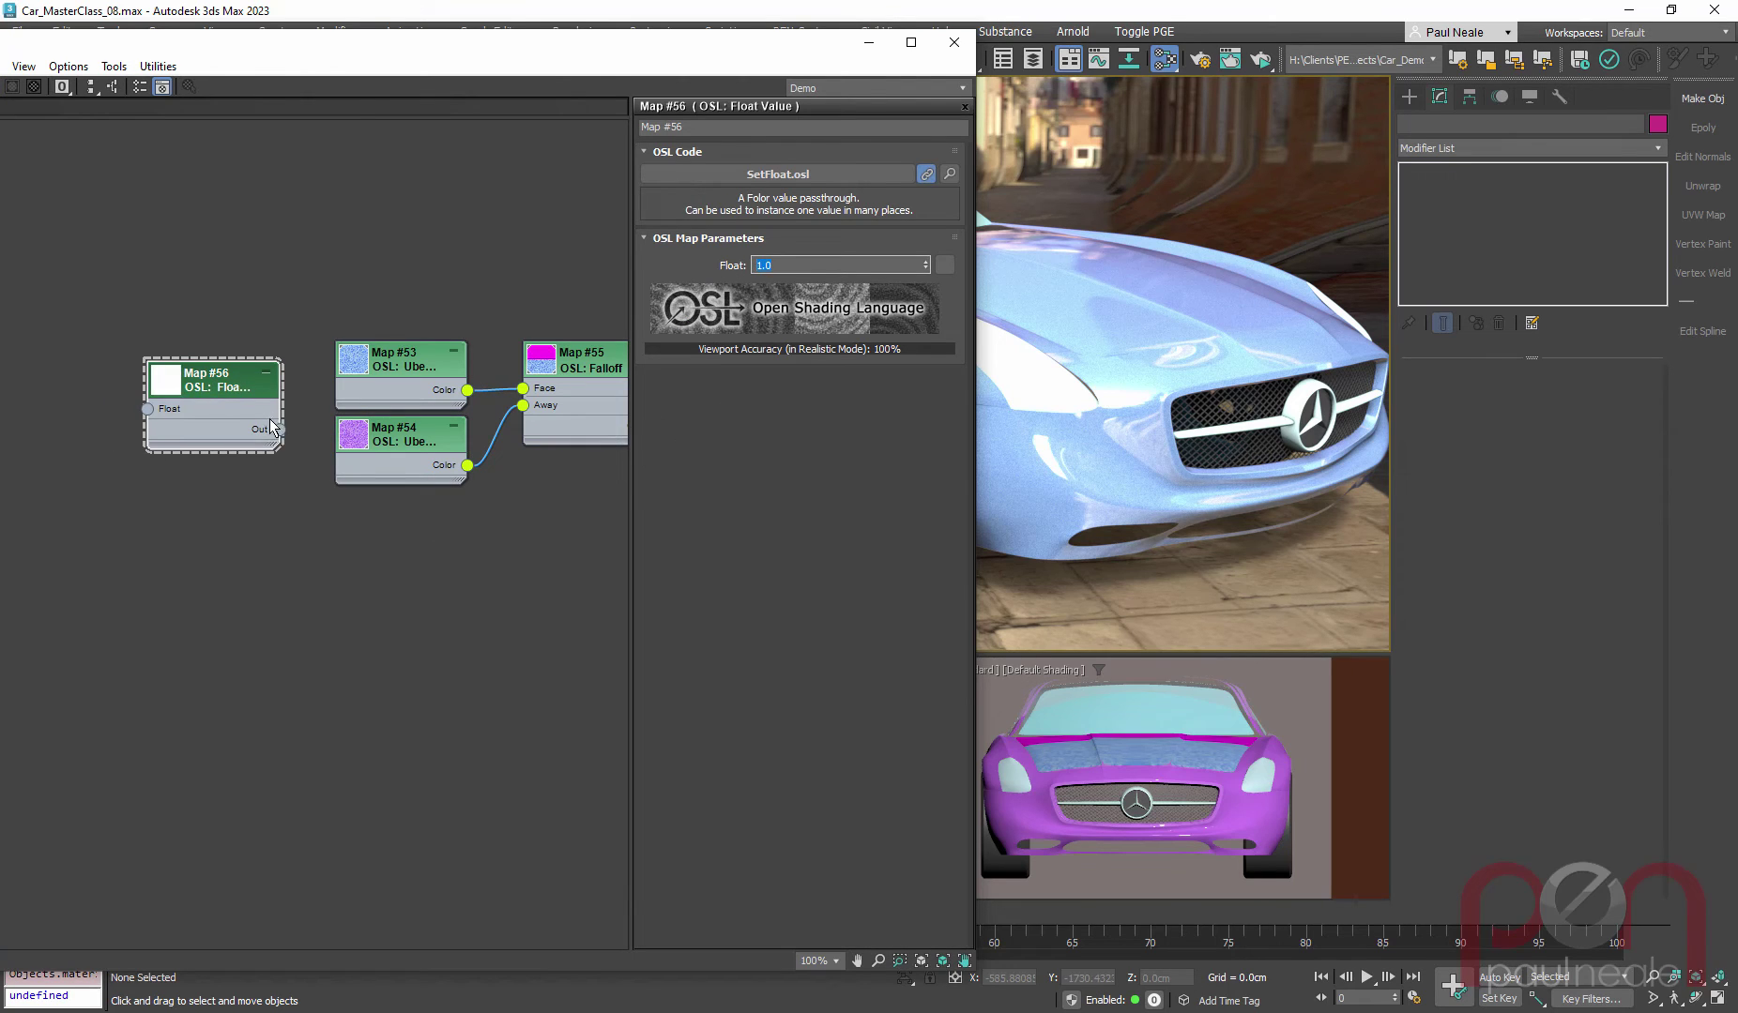
Step: Hide the Float Value node's unused slots and connect its Out to the blue Uber Noise map's Scale input
left_click(224, 392)
key("h")
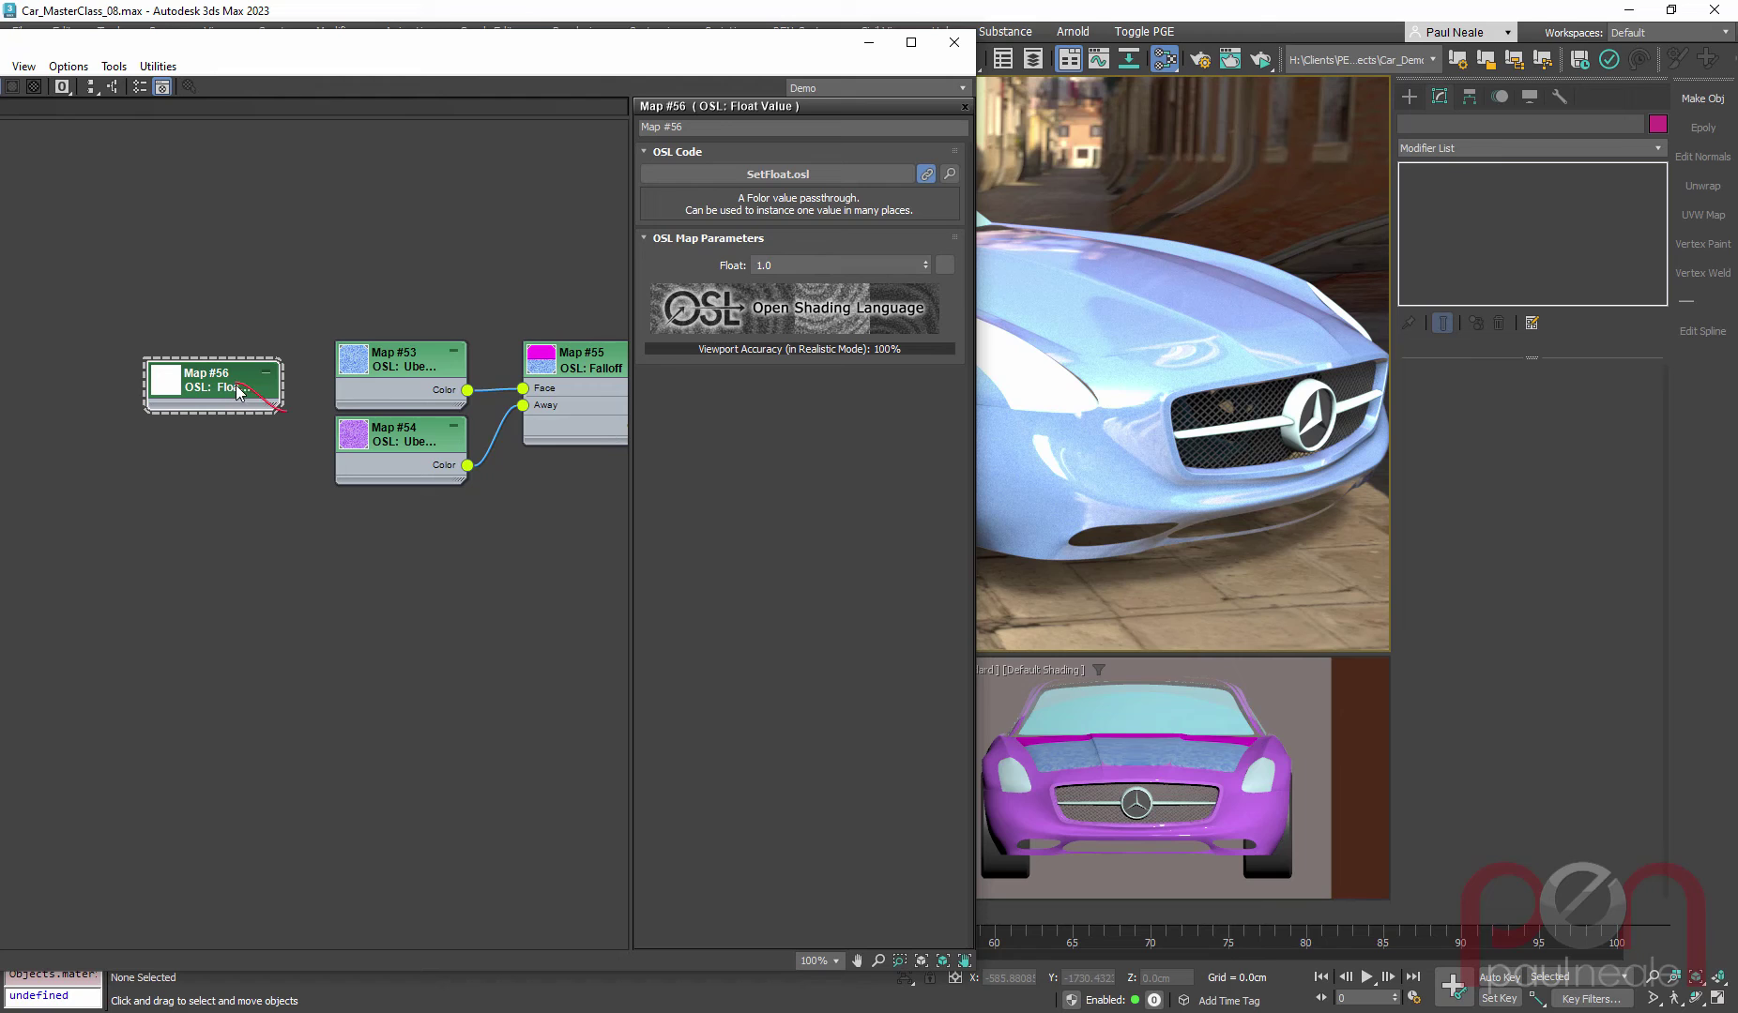
left_click_drag(237, 392, 468, 385)
left_click(479, 404)
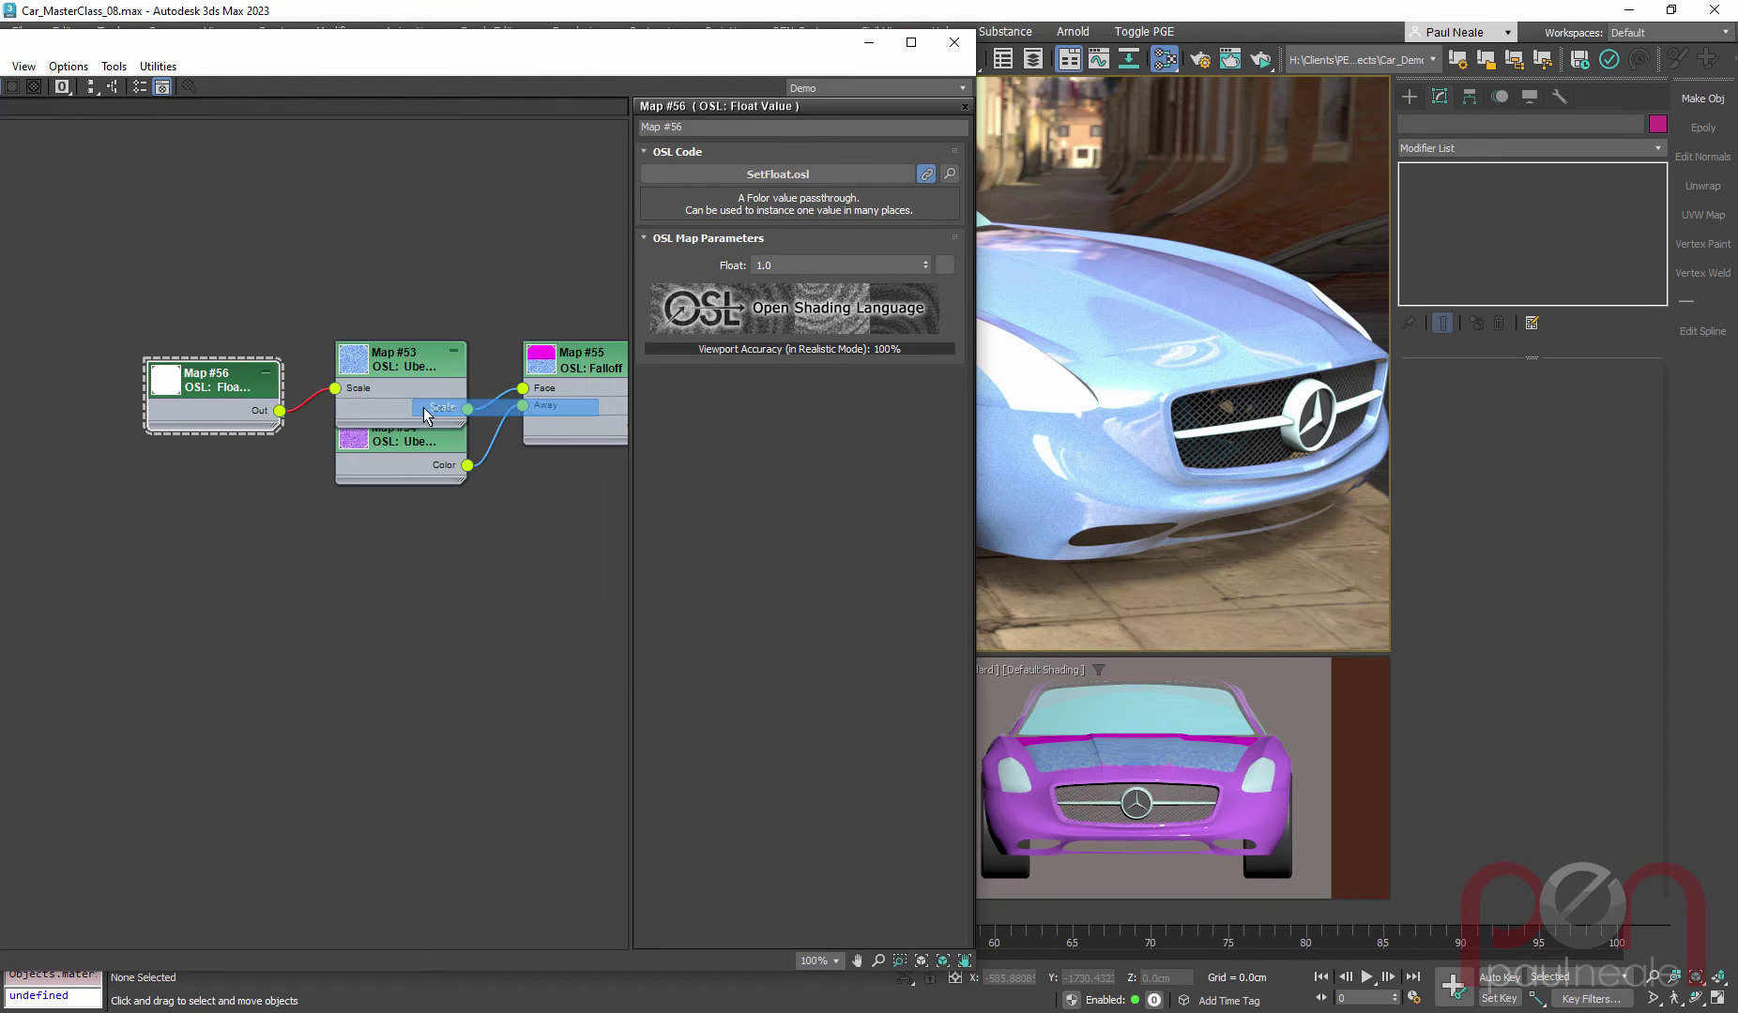
Step: Connect the Float Value map's Out to the purple Uber Noise map's Scale input and space that node below the blue one
left_click_drag(237, 384, 399, 456)
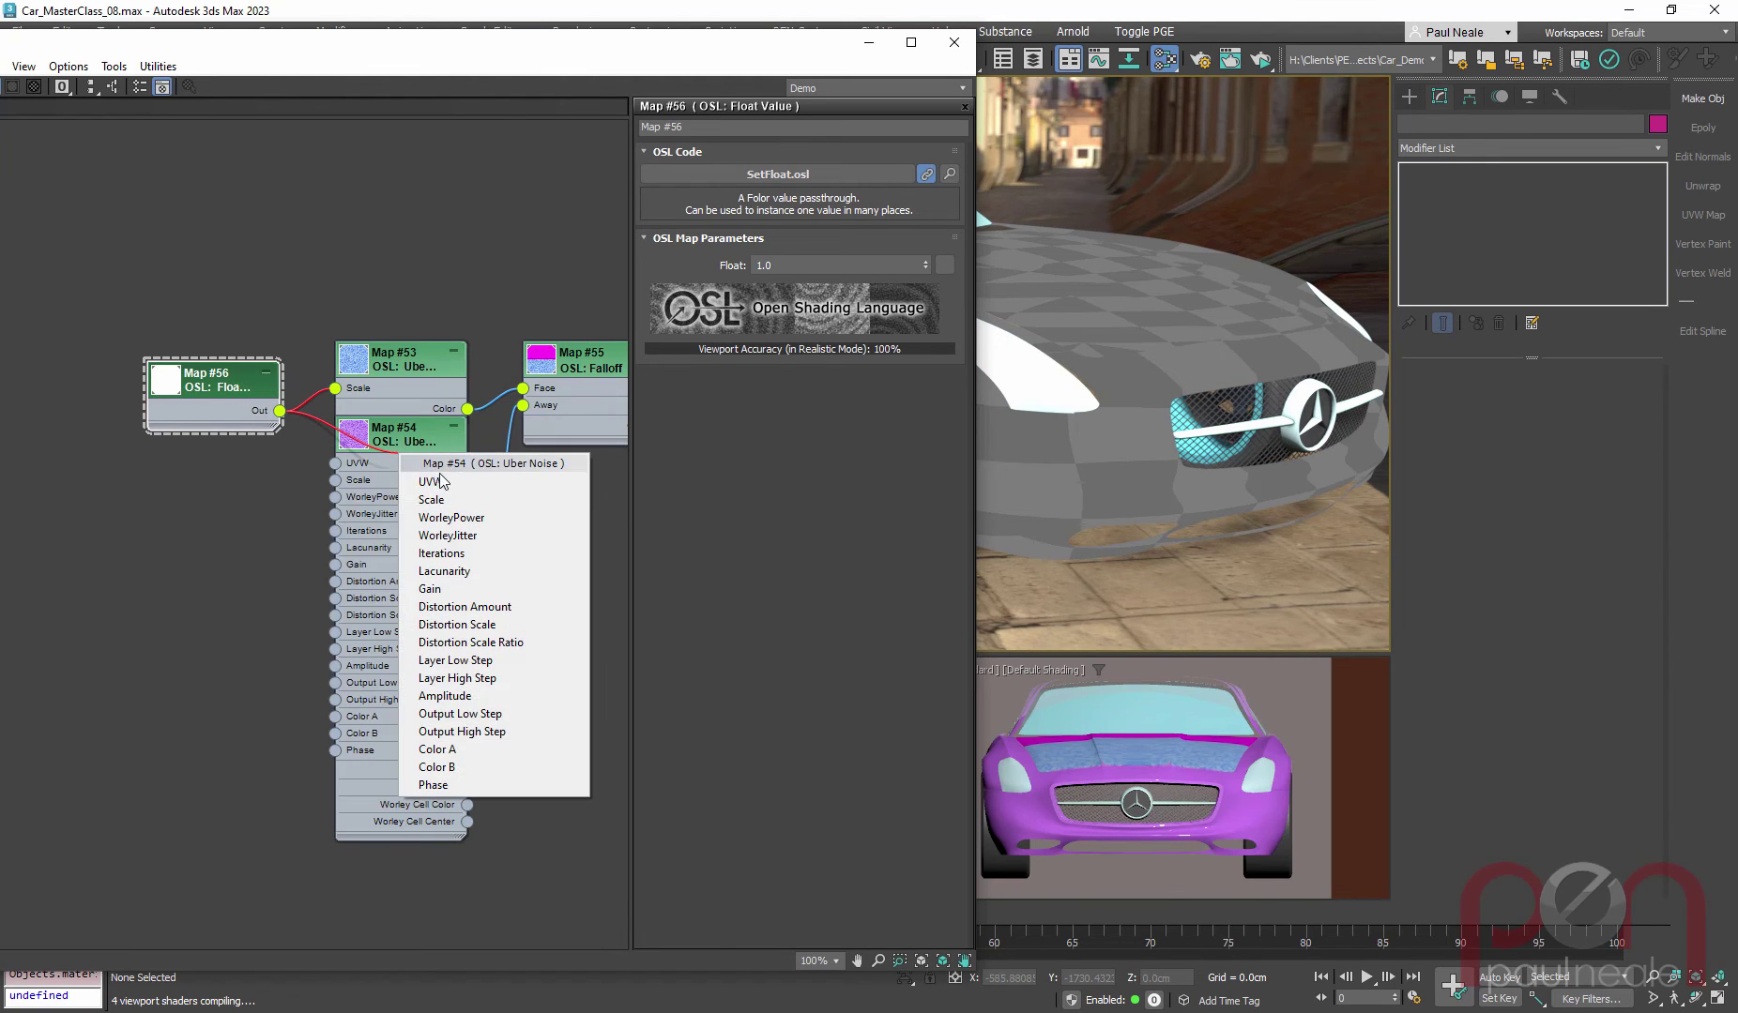
left_click(432, 499)
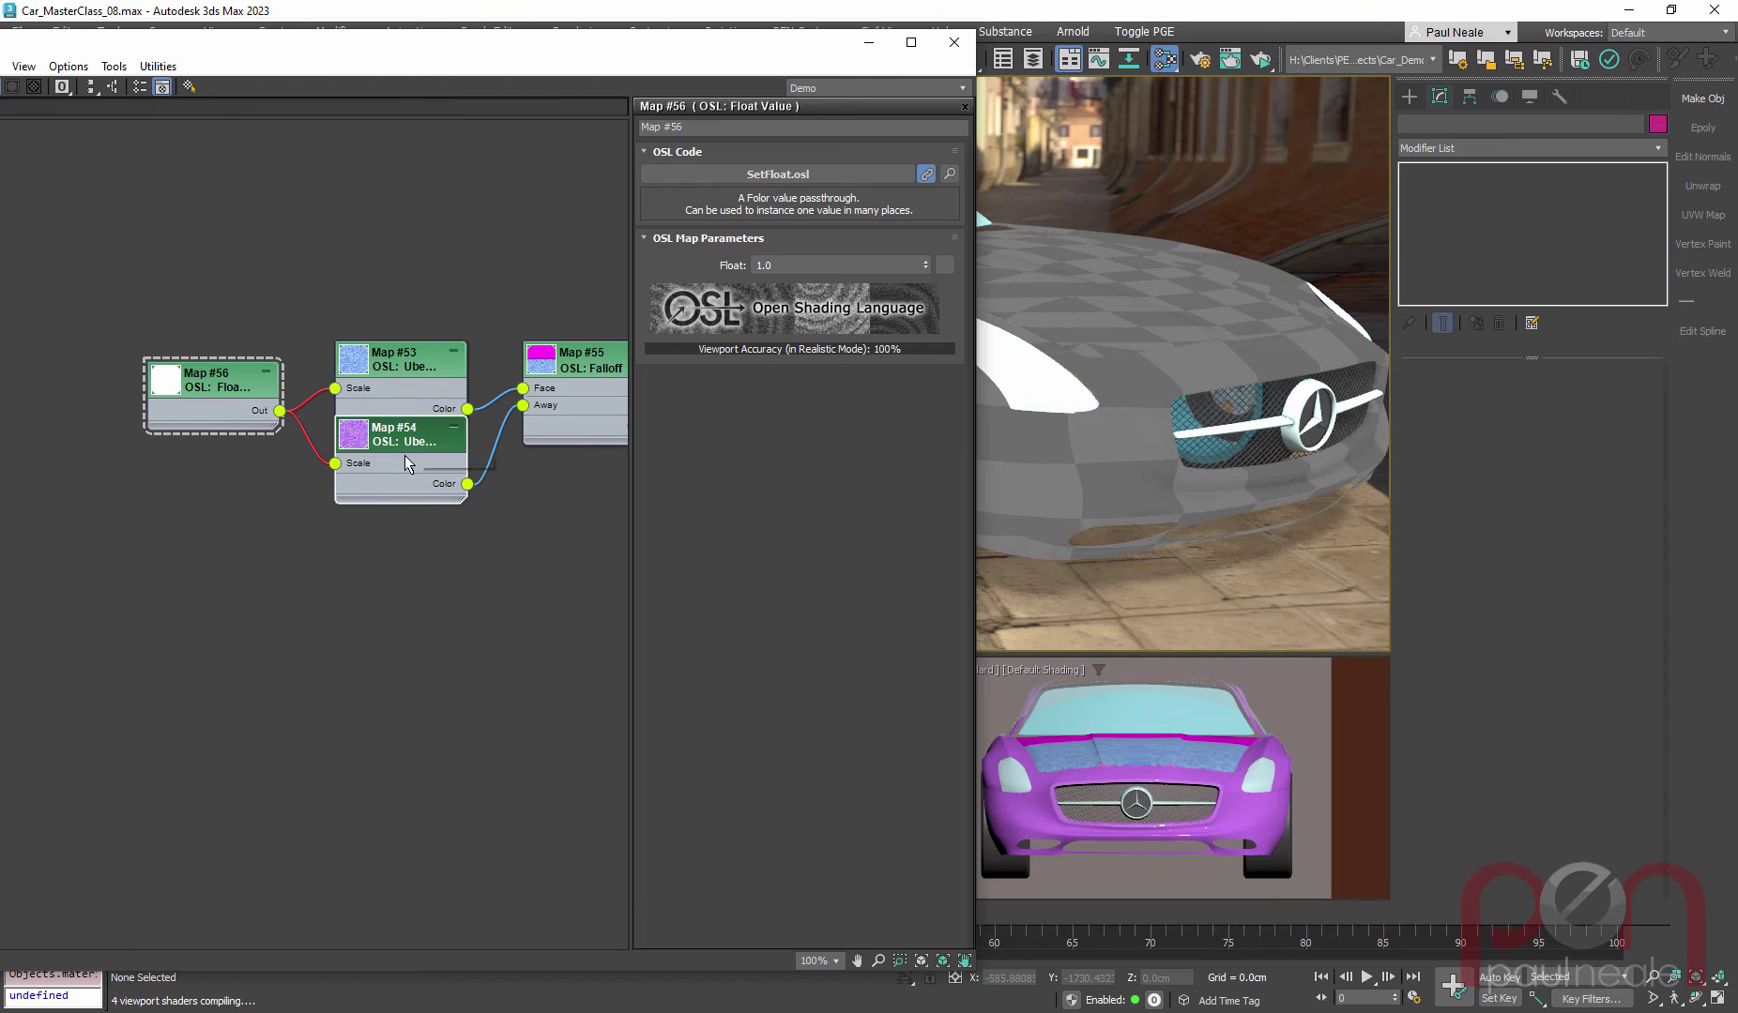
left_click_drag(403, 459, 403, 479)
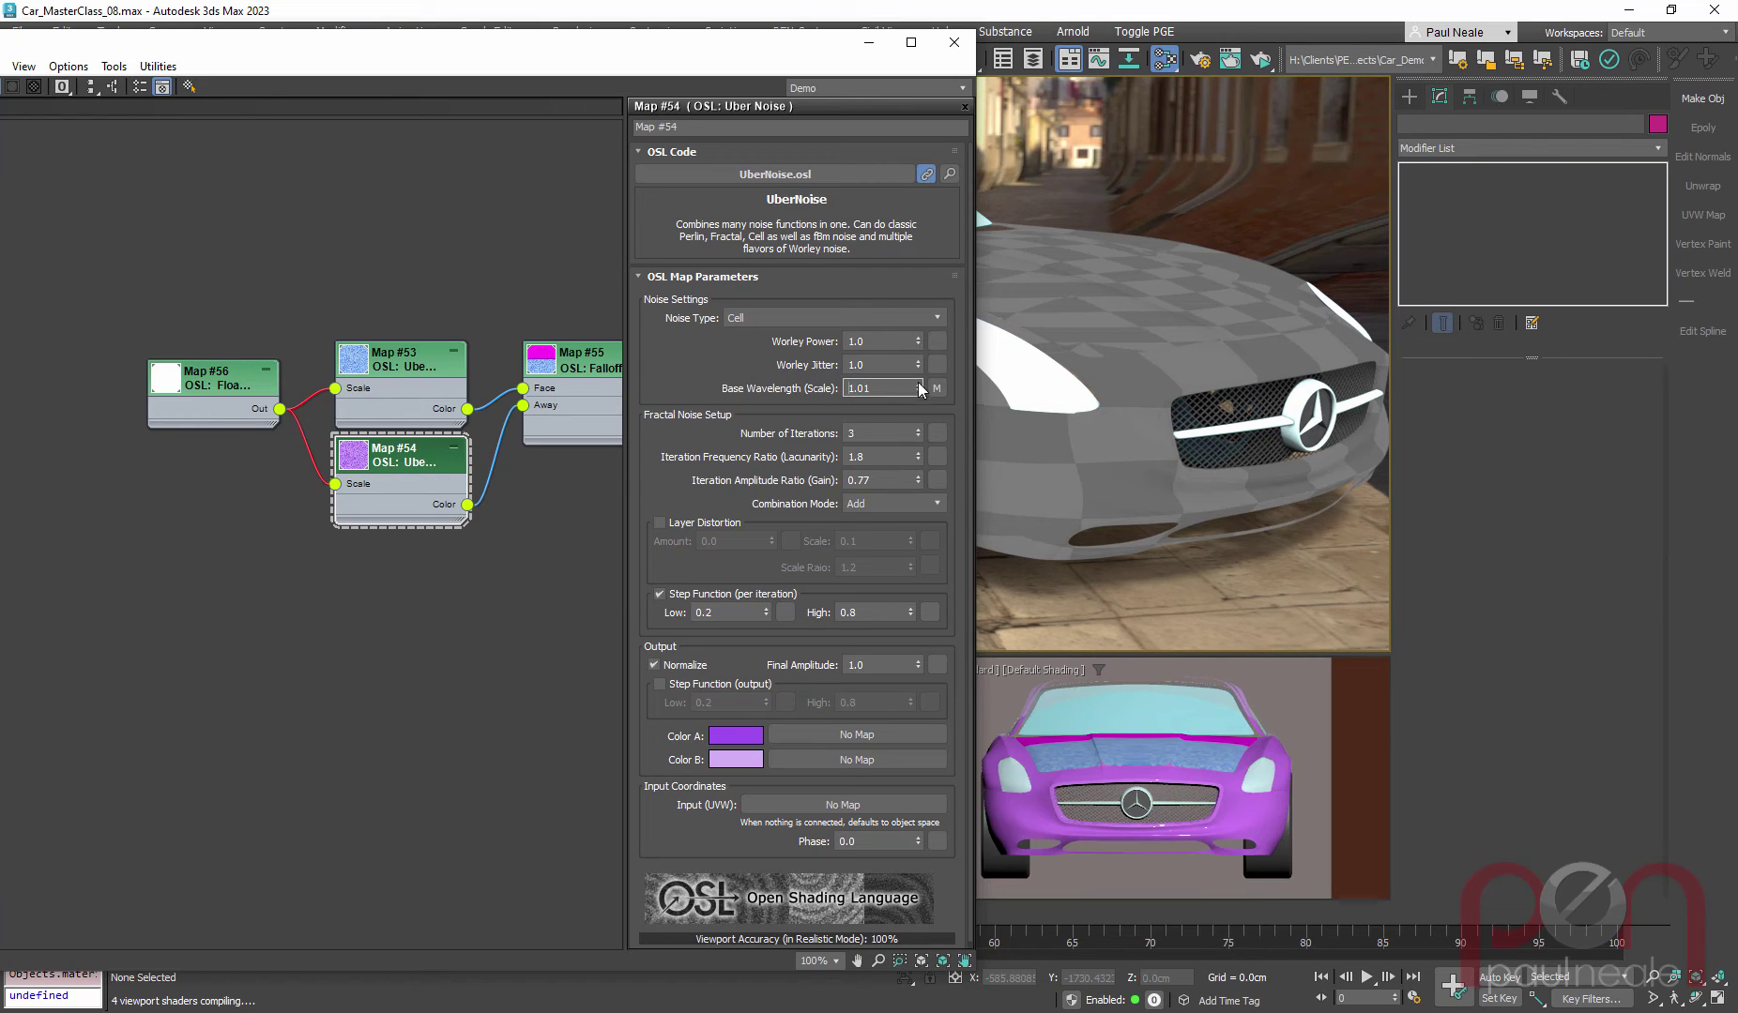
Step: Try a Float of 10 on the shared Float Value map to enlarge the flakes, and set it back to 1.0
left_click(225, 390)
left_click(764, 265)
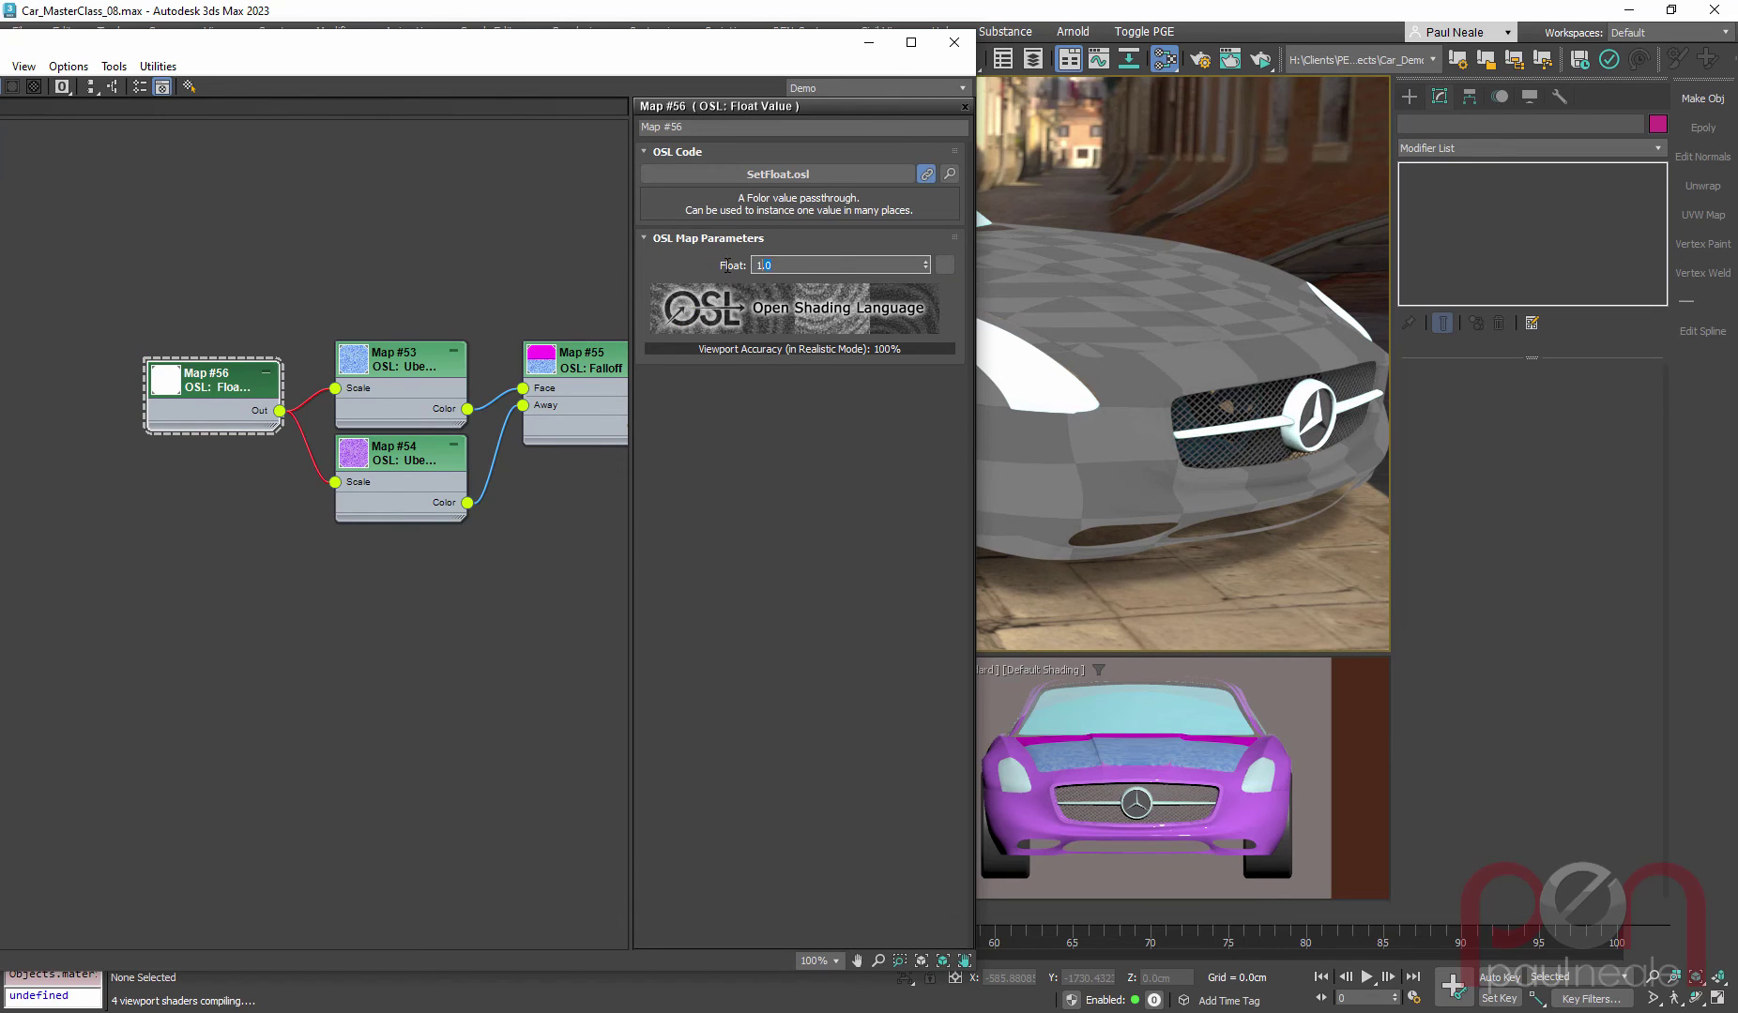
type("10")
key("Return")
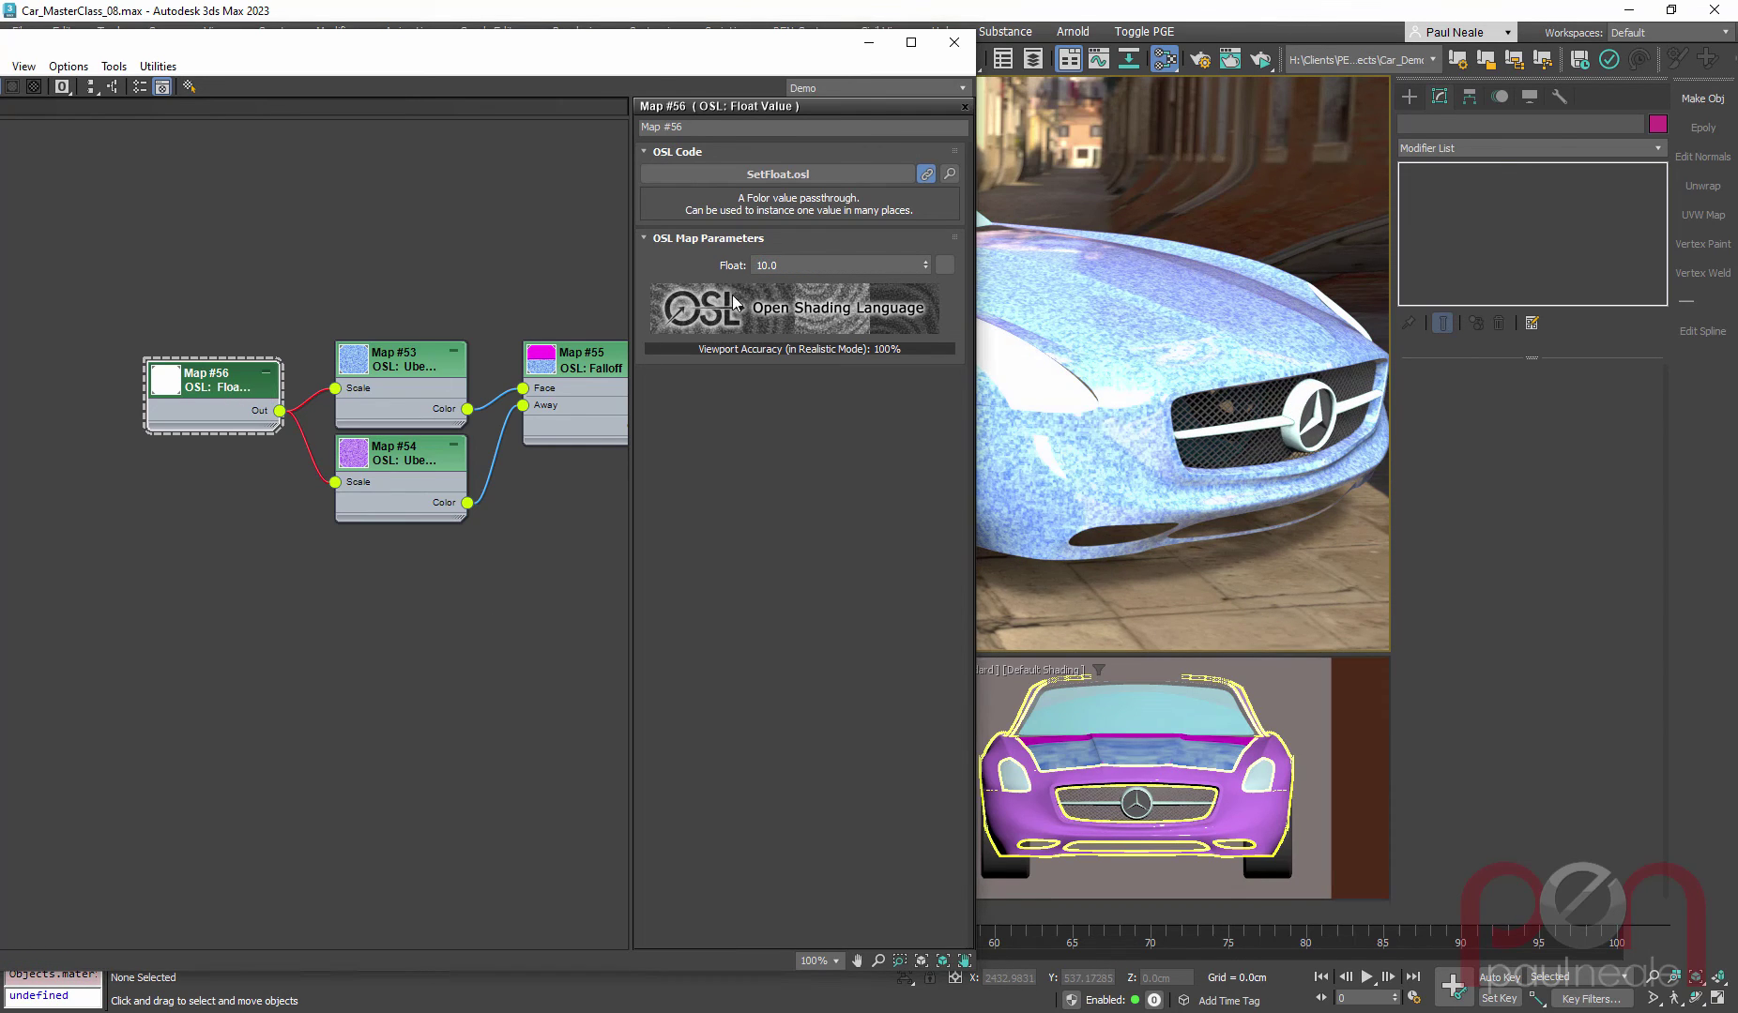
left_click(804, 266)
type("1")
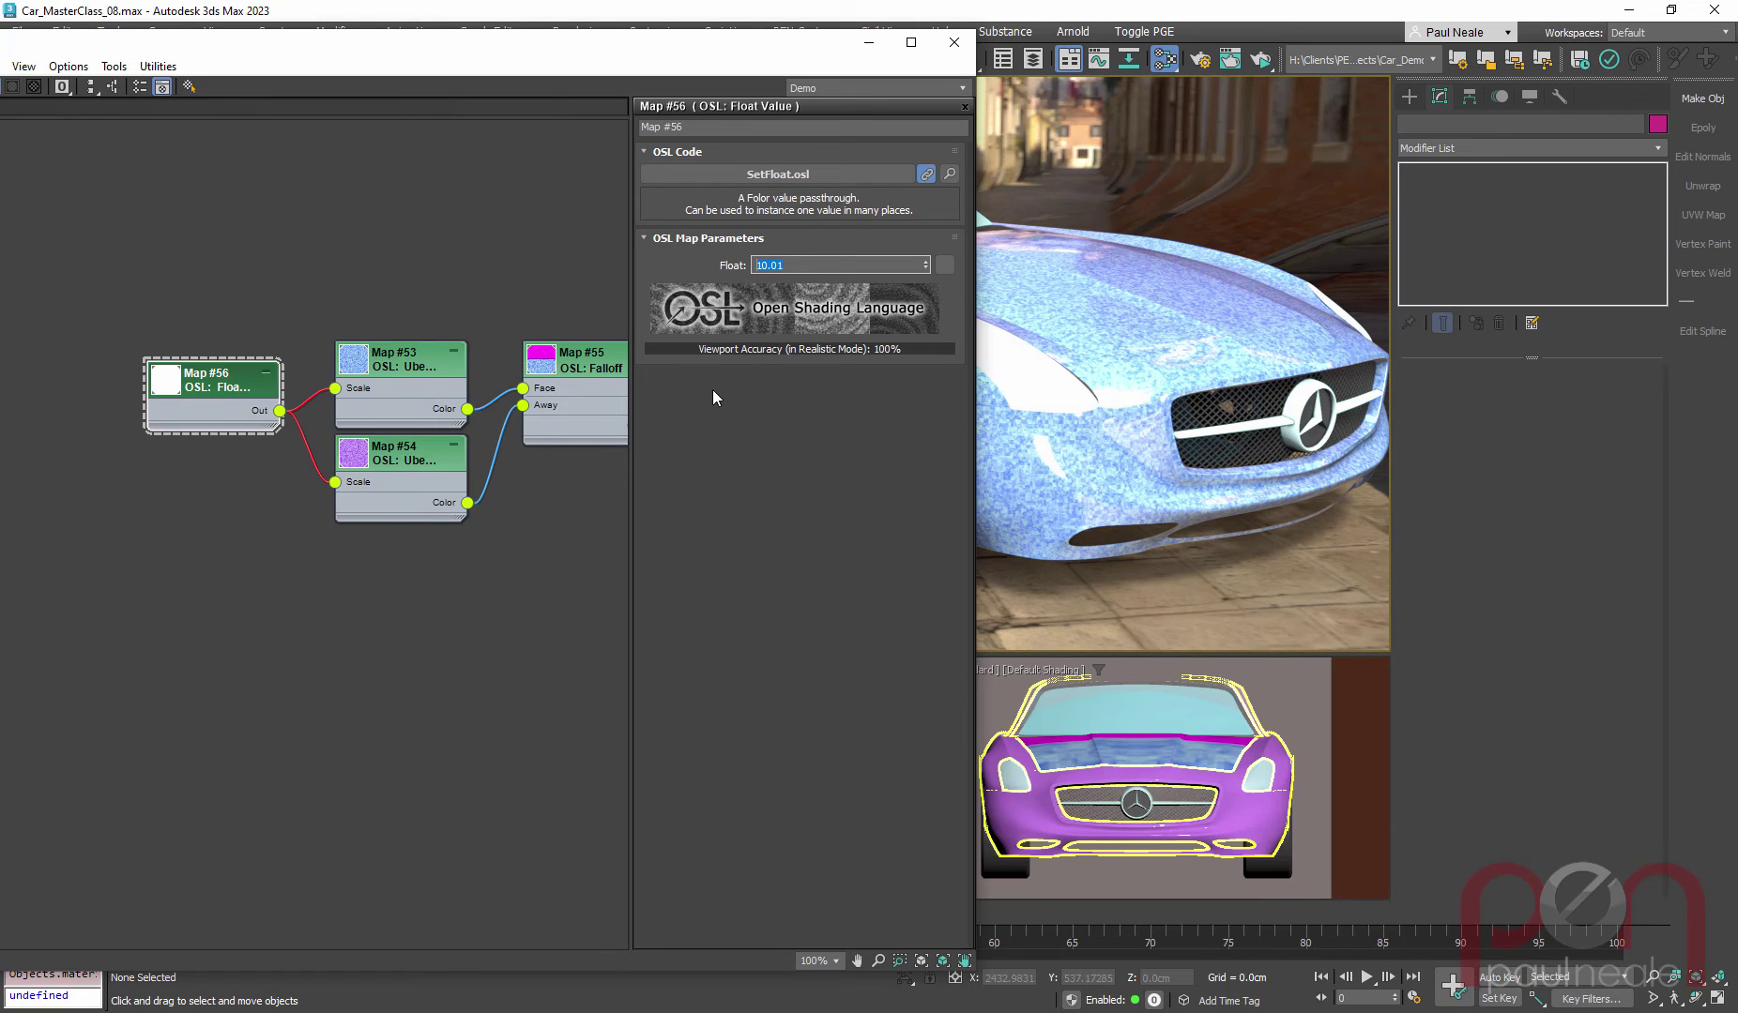
key("Return")
type("1")
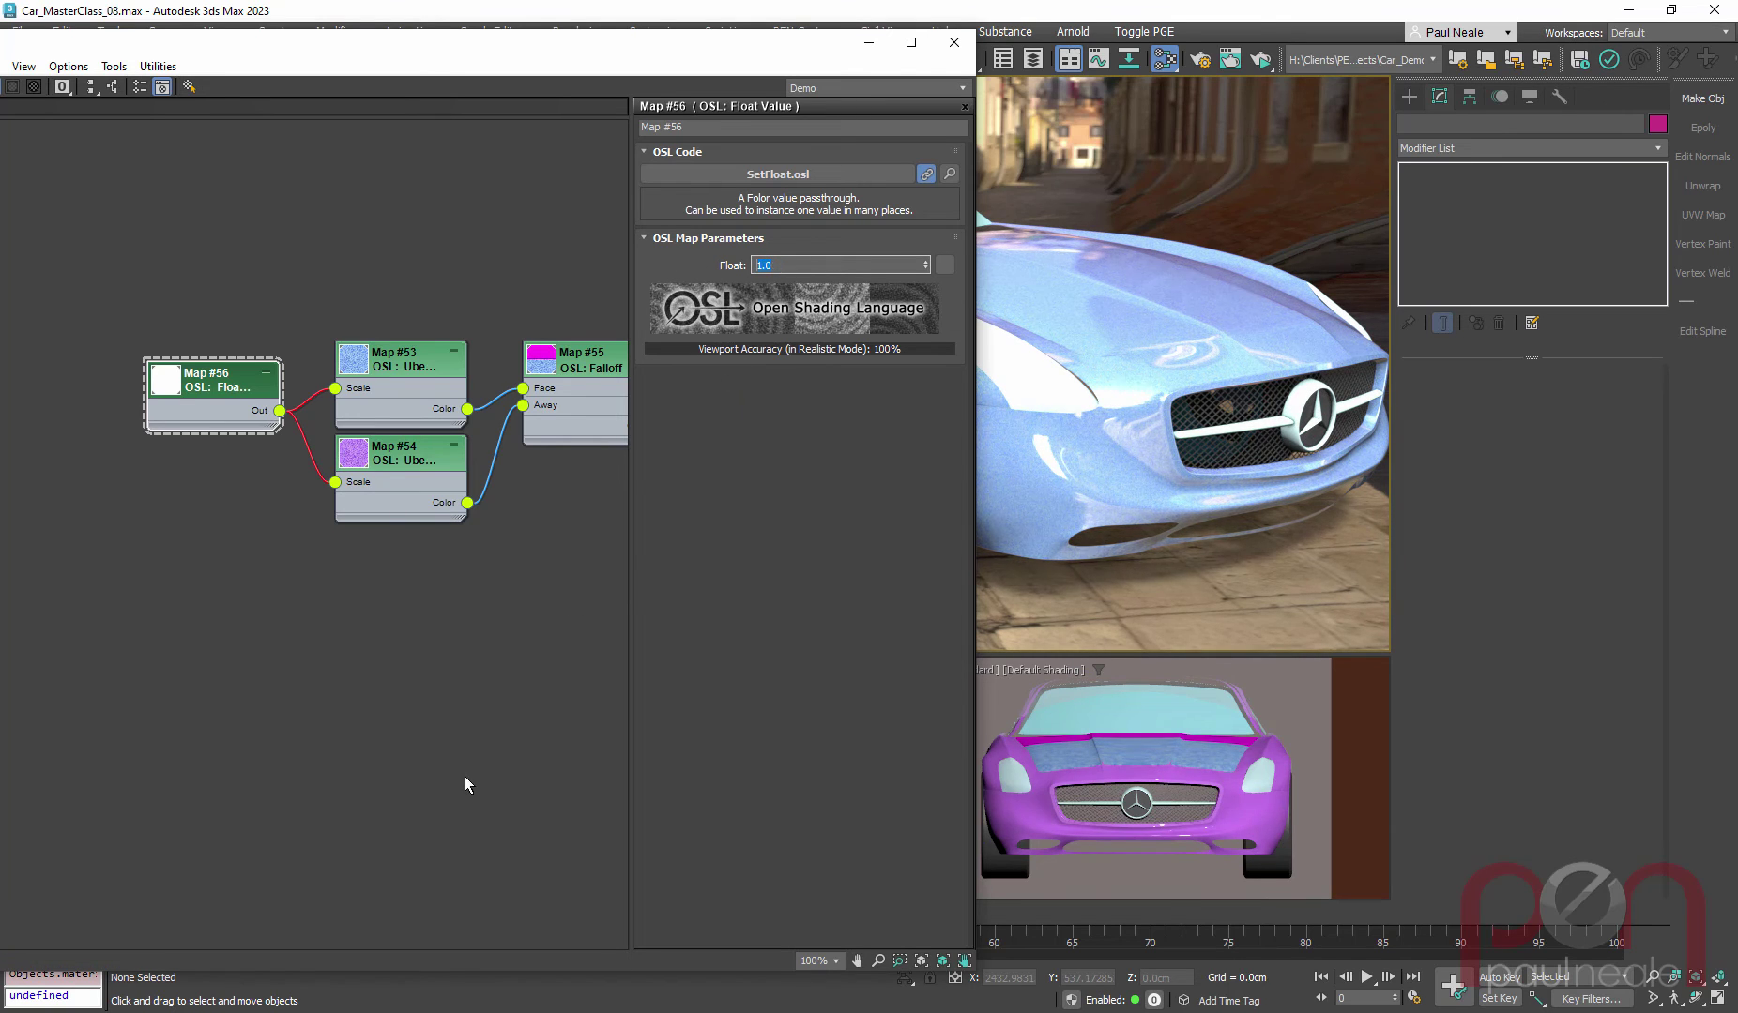
key("Return")
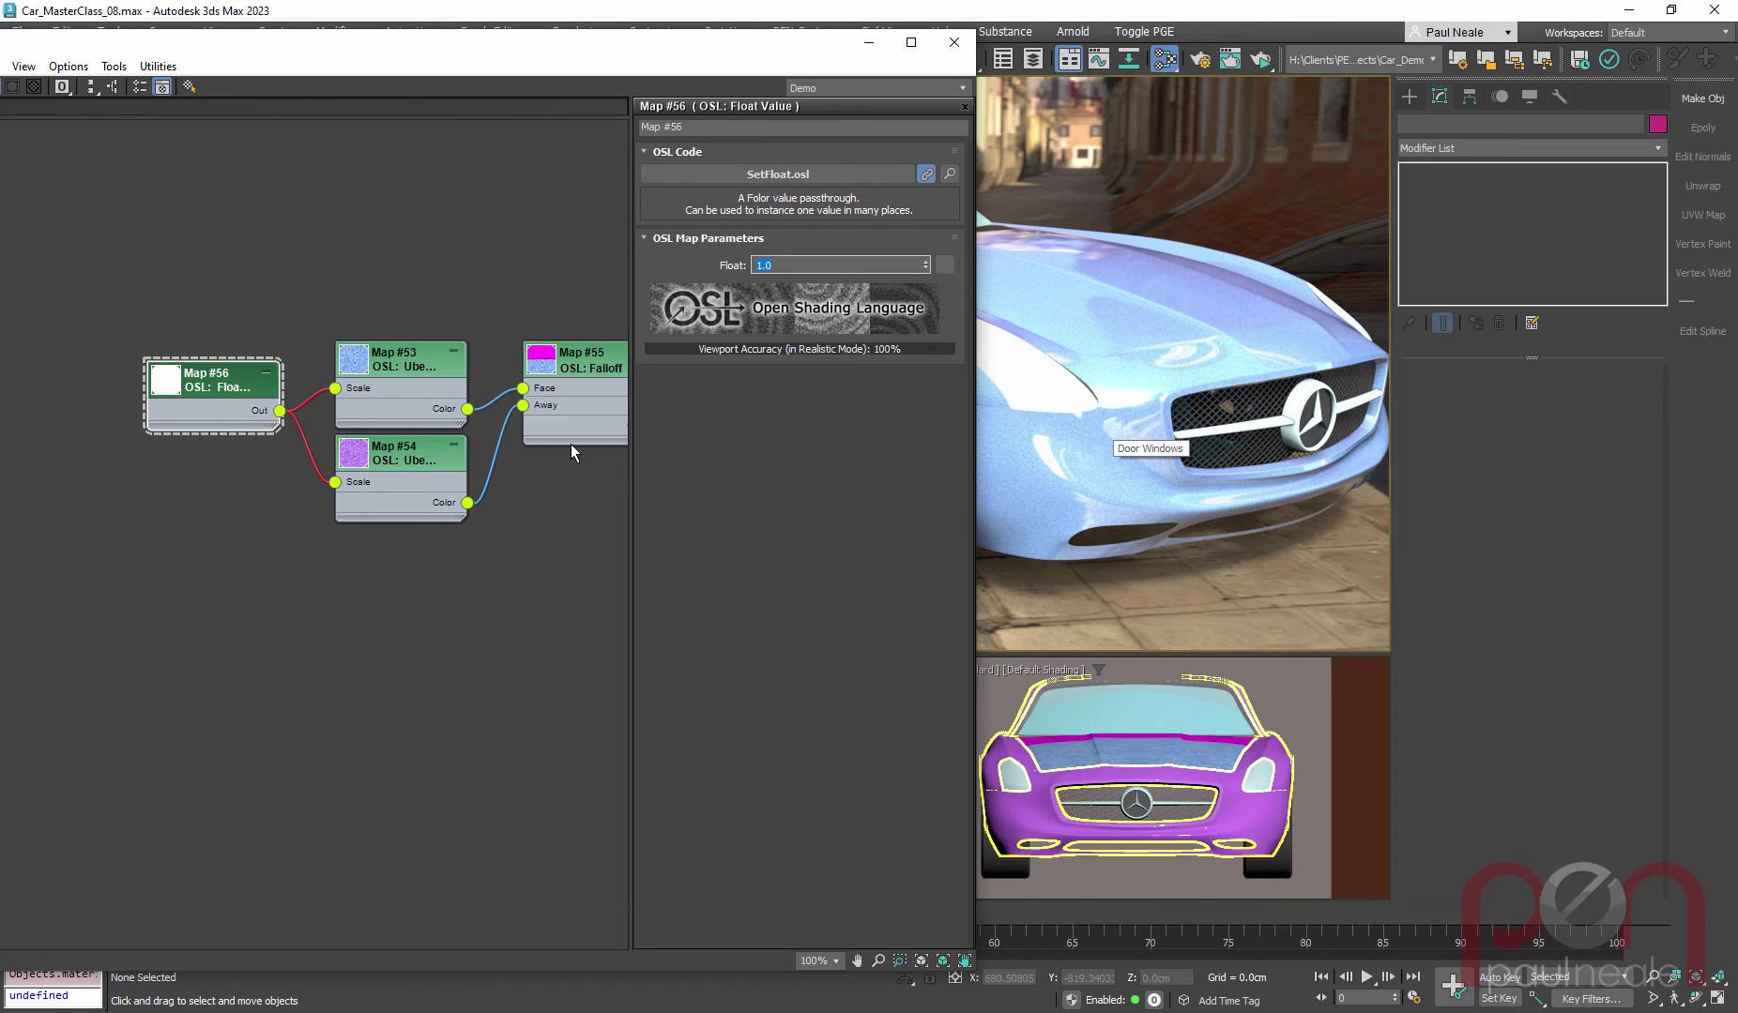
Step: Raise the Falloff map's Power to 4.58 and close the material editor
double_click(586, 368)
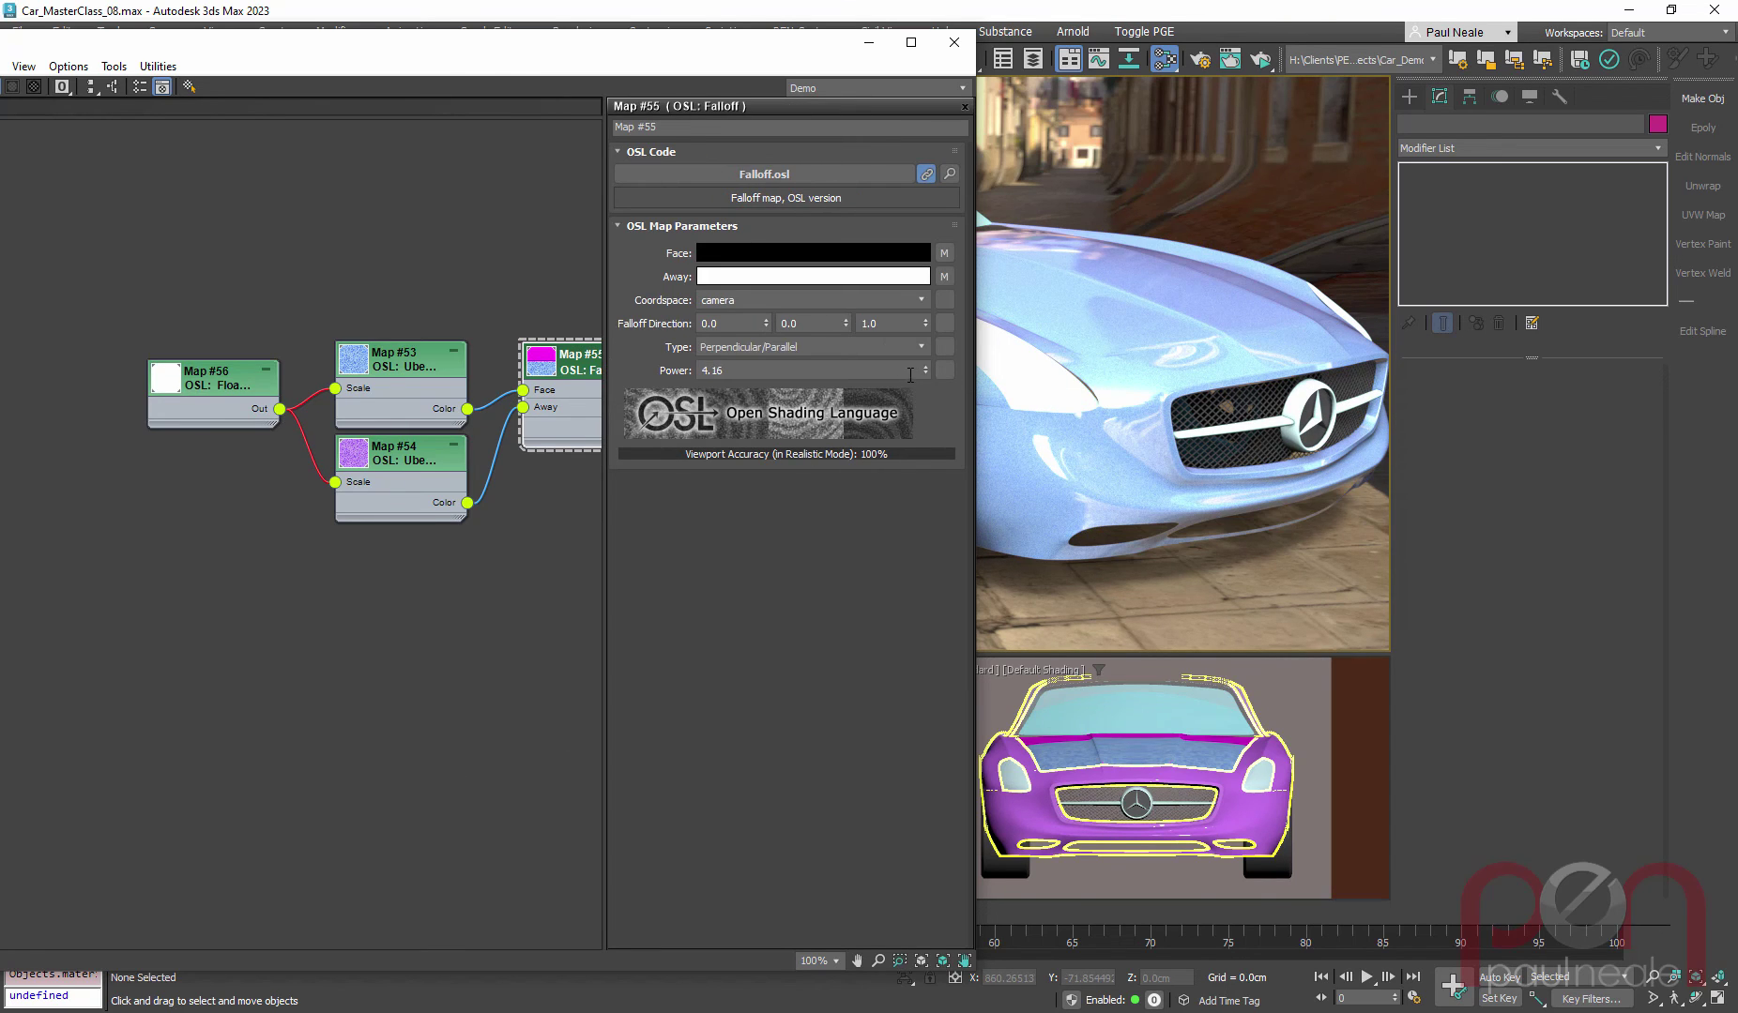
left_click_drag(927, 367, 932, 341)
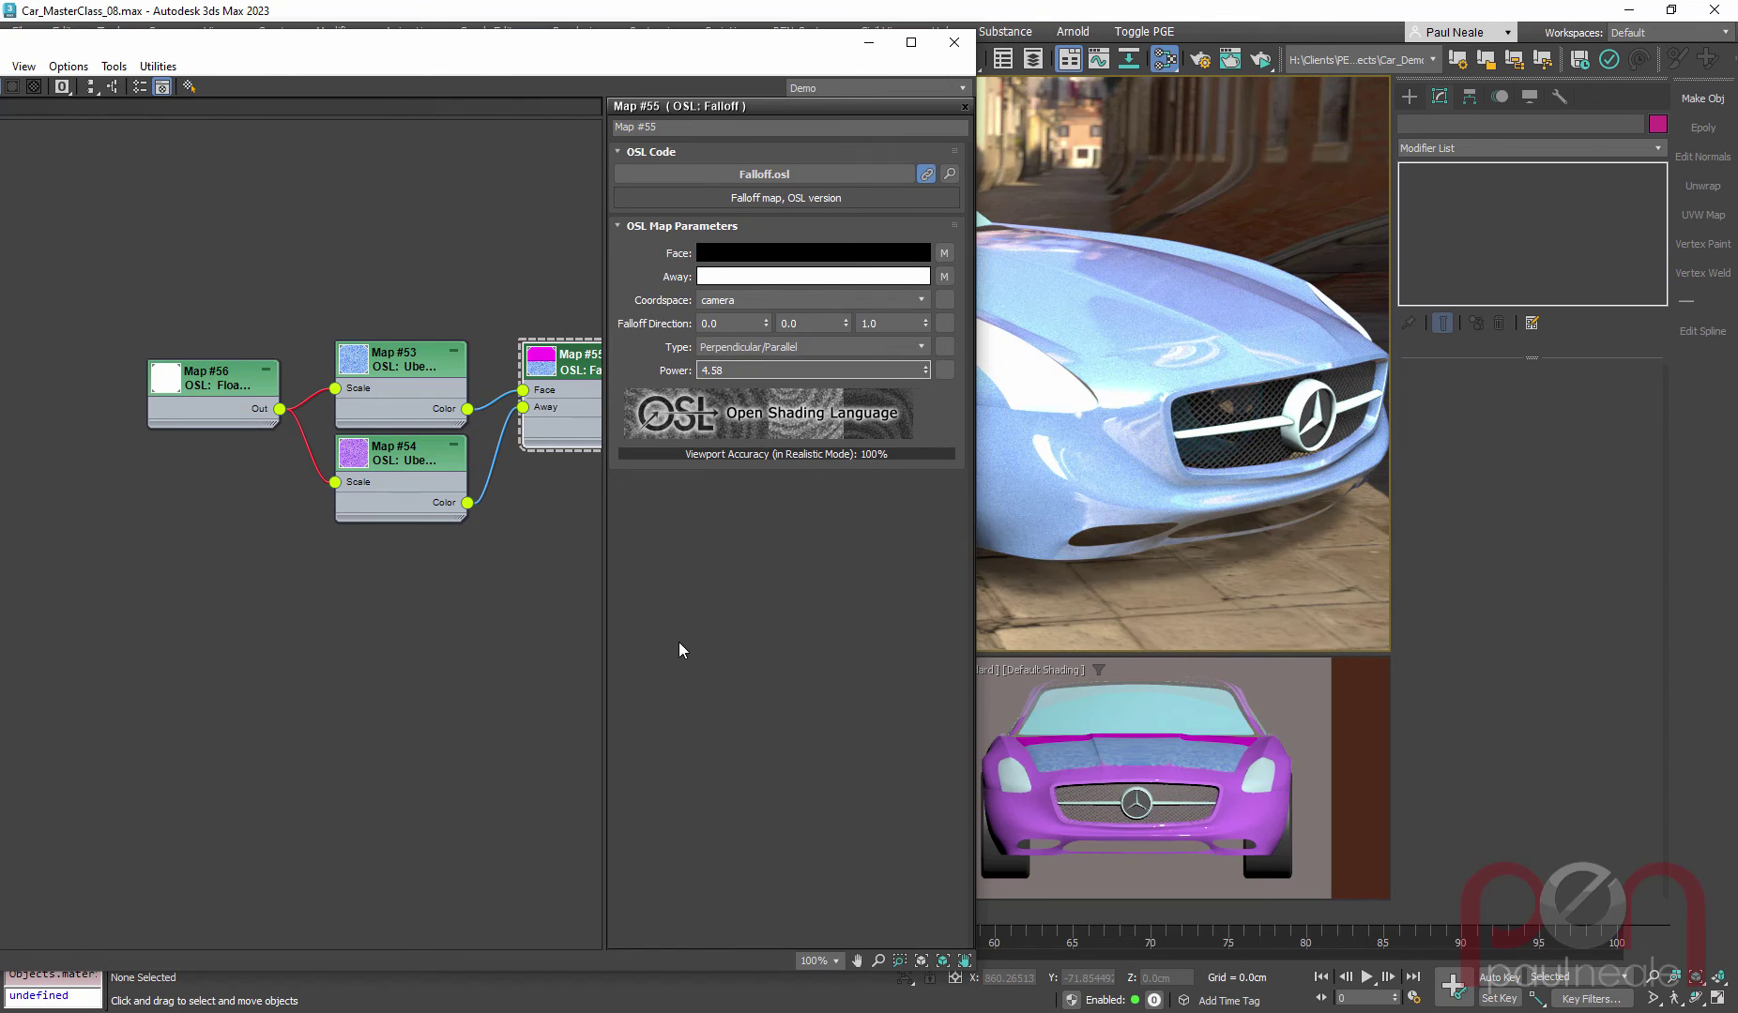
type("m")
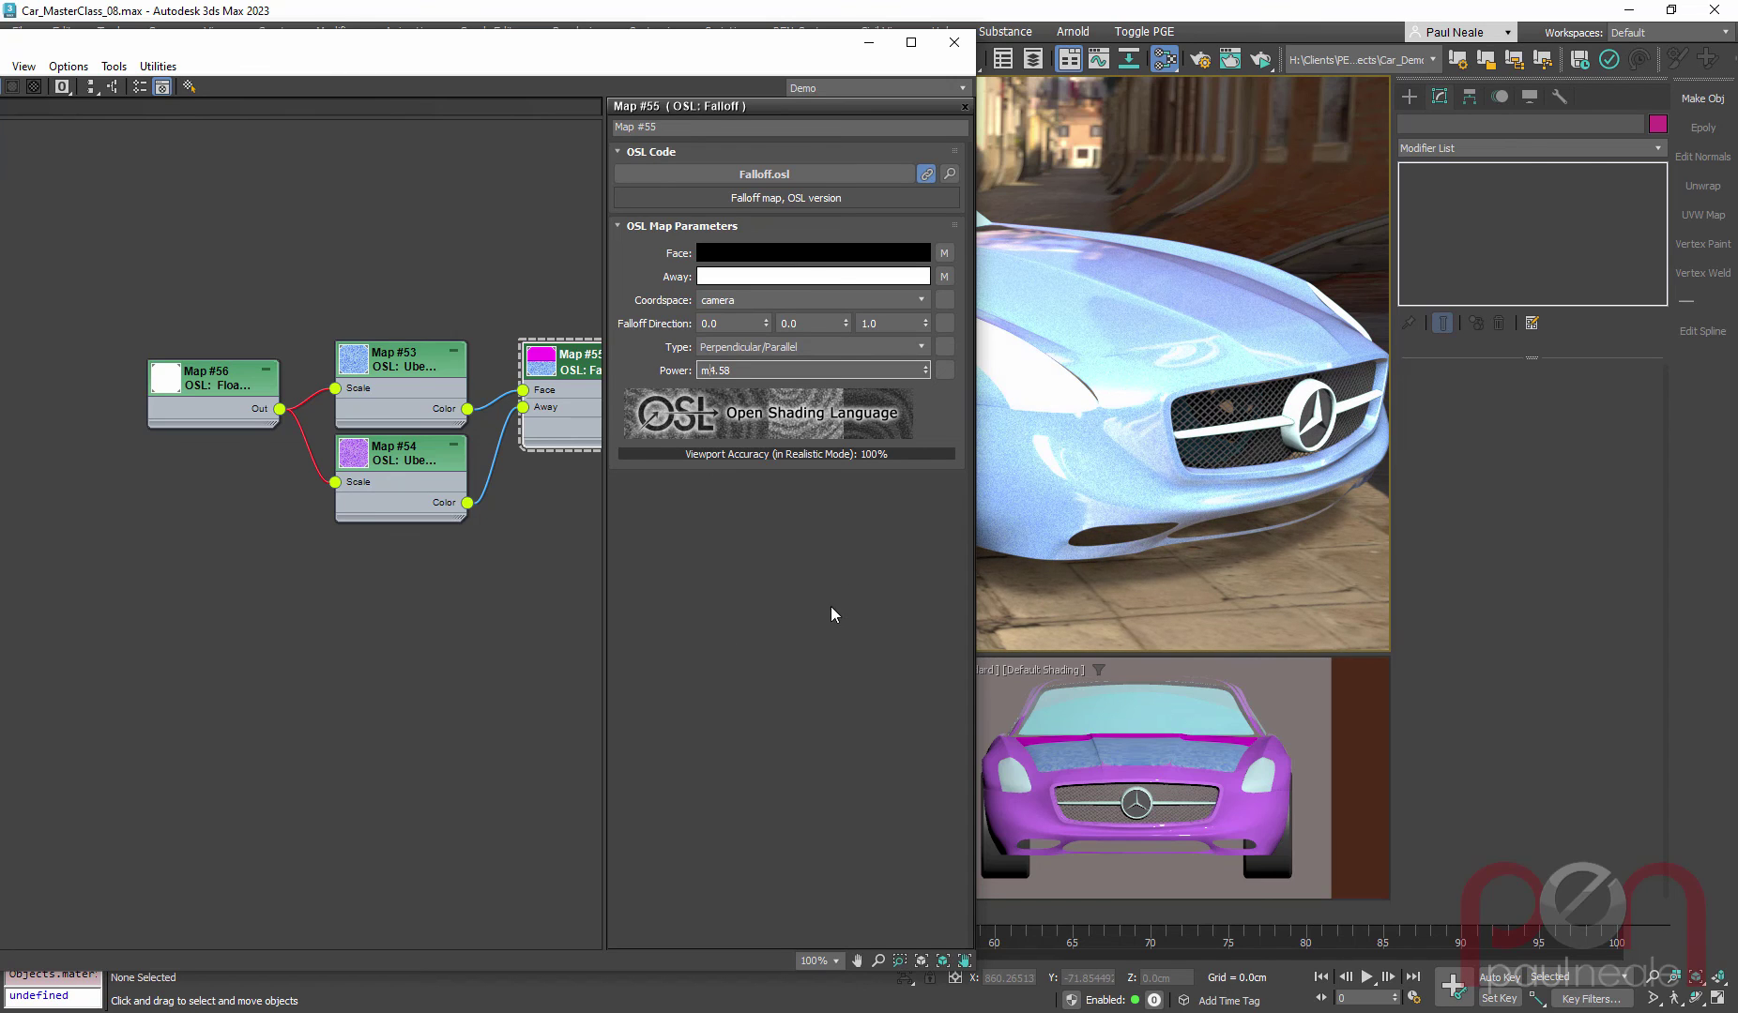
left_click(825, 642)
key("m")
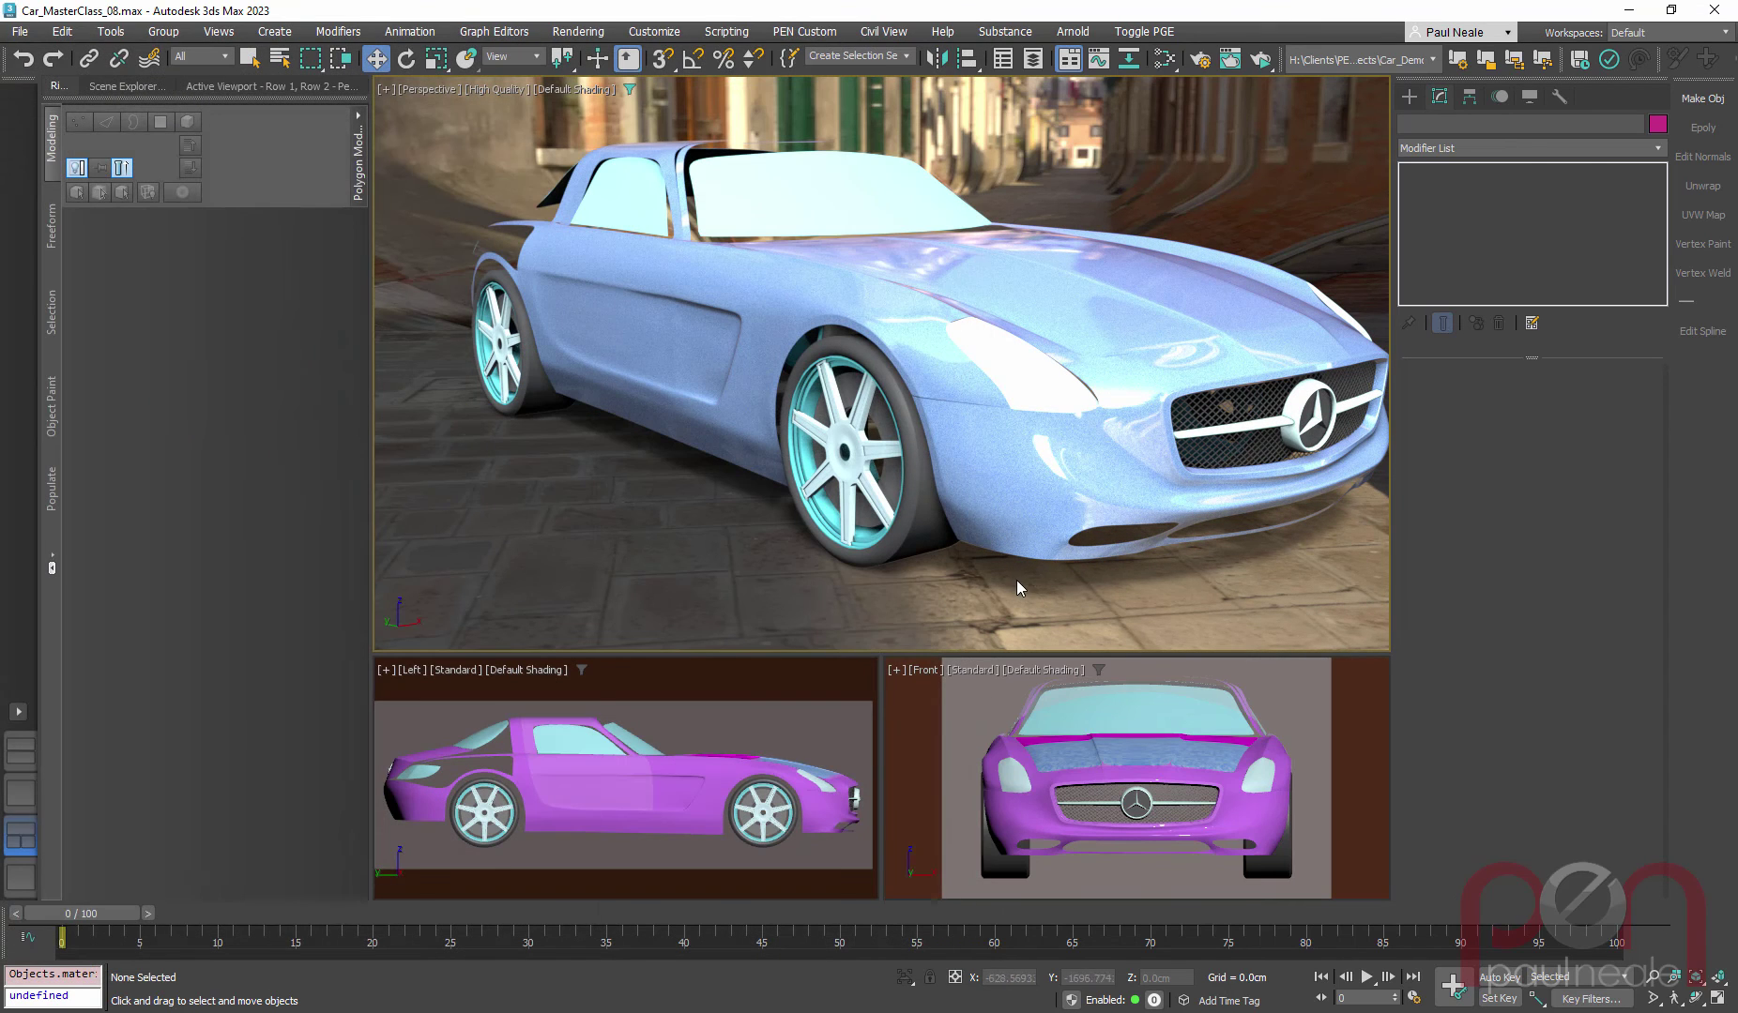
Step: View the car from the side and step through the animation frames to examine the flake paint under the rotating environment
mouse_move(982, 570)
middle_mouse_down("alt")
mouse_move(1017, 541)
mouse_move(999, 541)
mouse_move(1025, 543)
mouse_move(981, 535)
middle_mouse_up("alt")
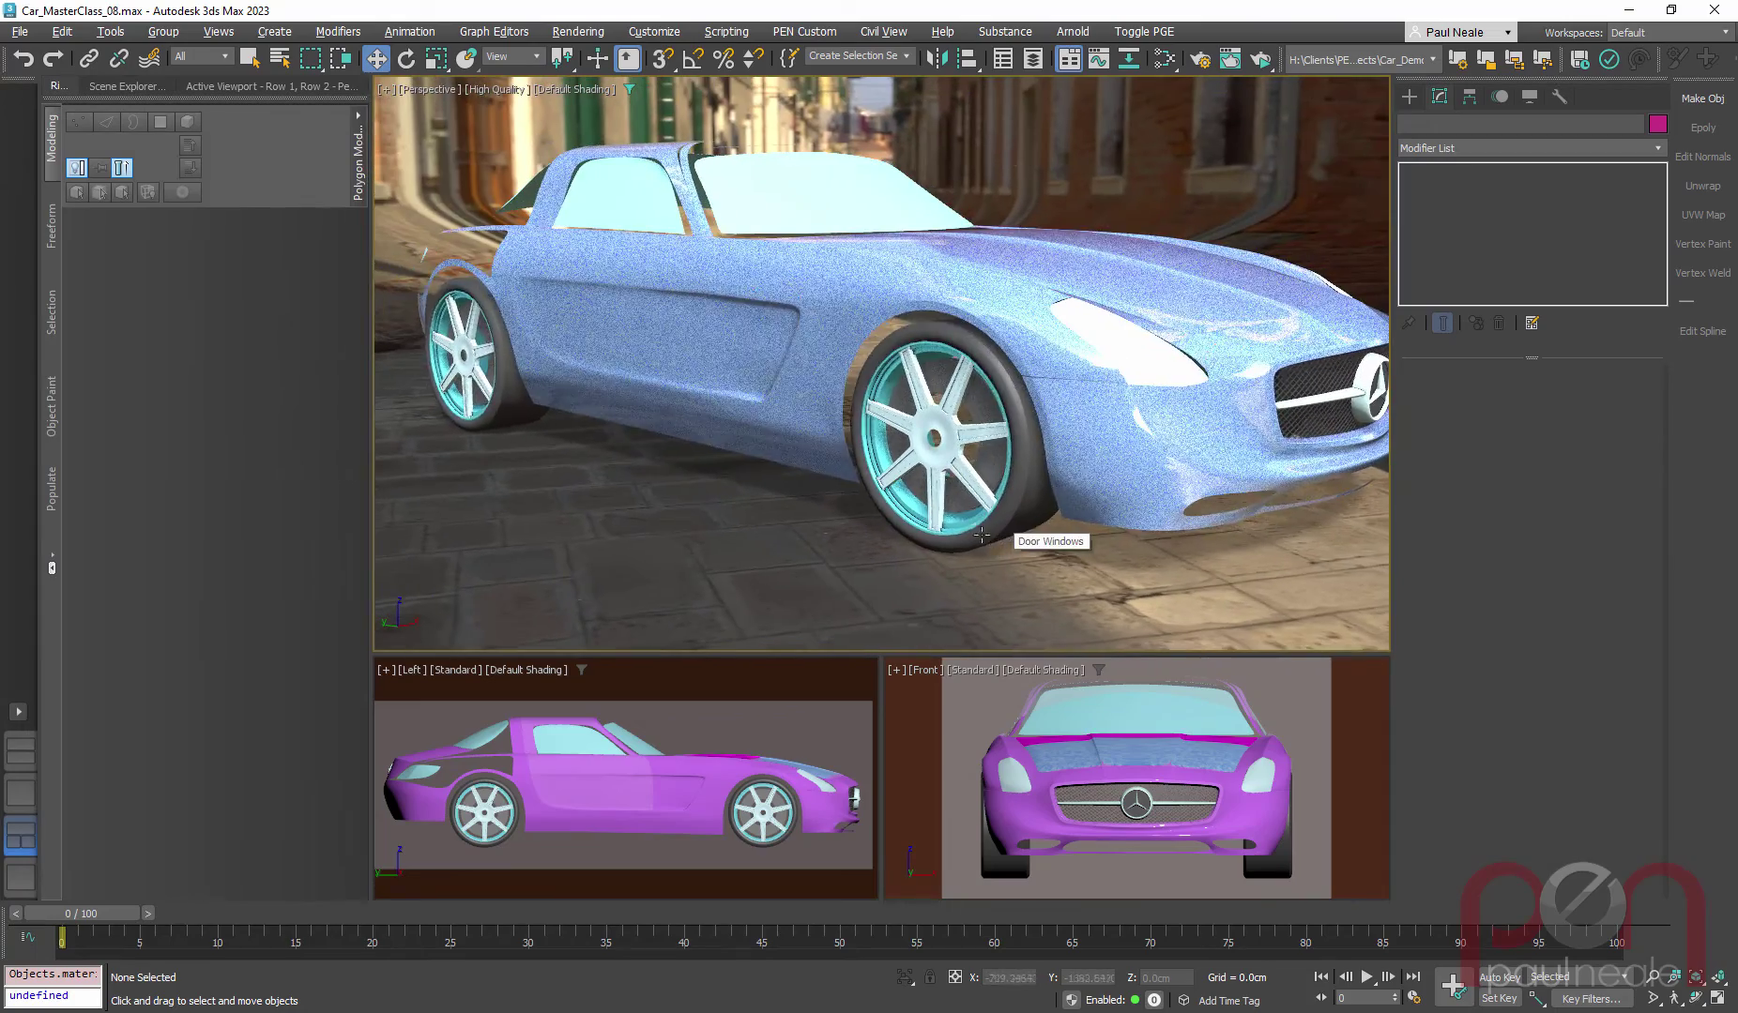
key(".")
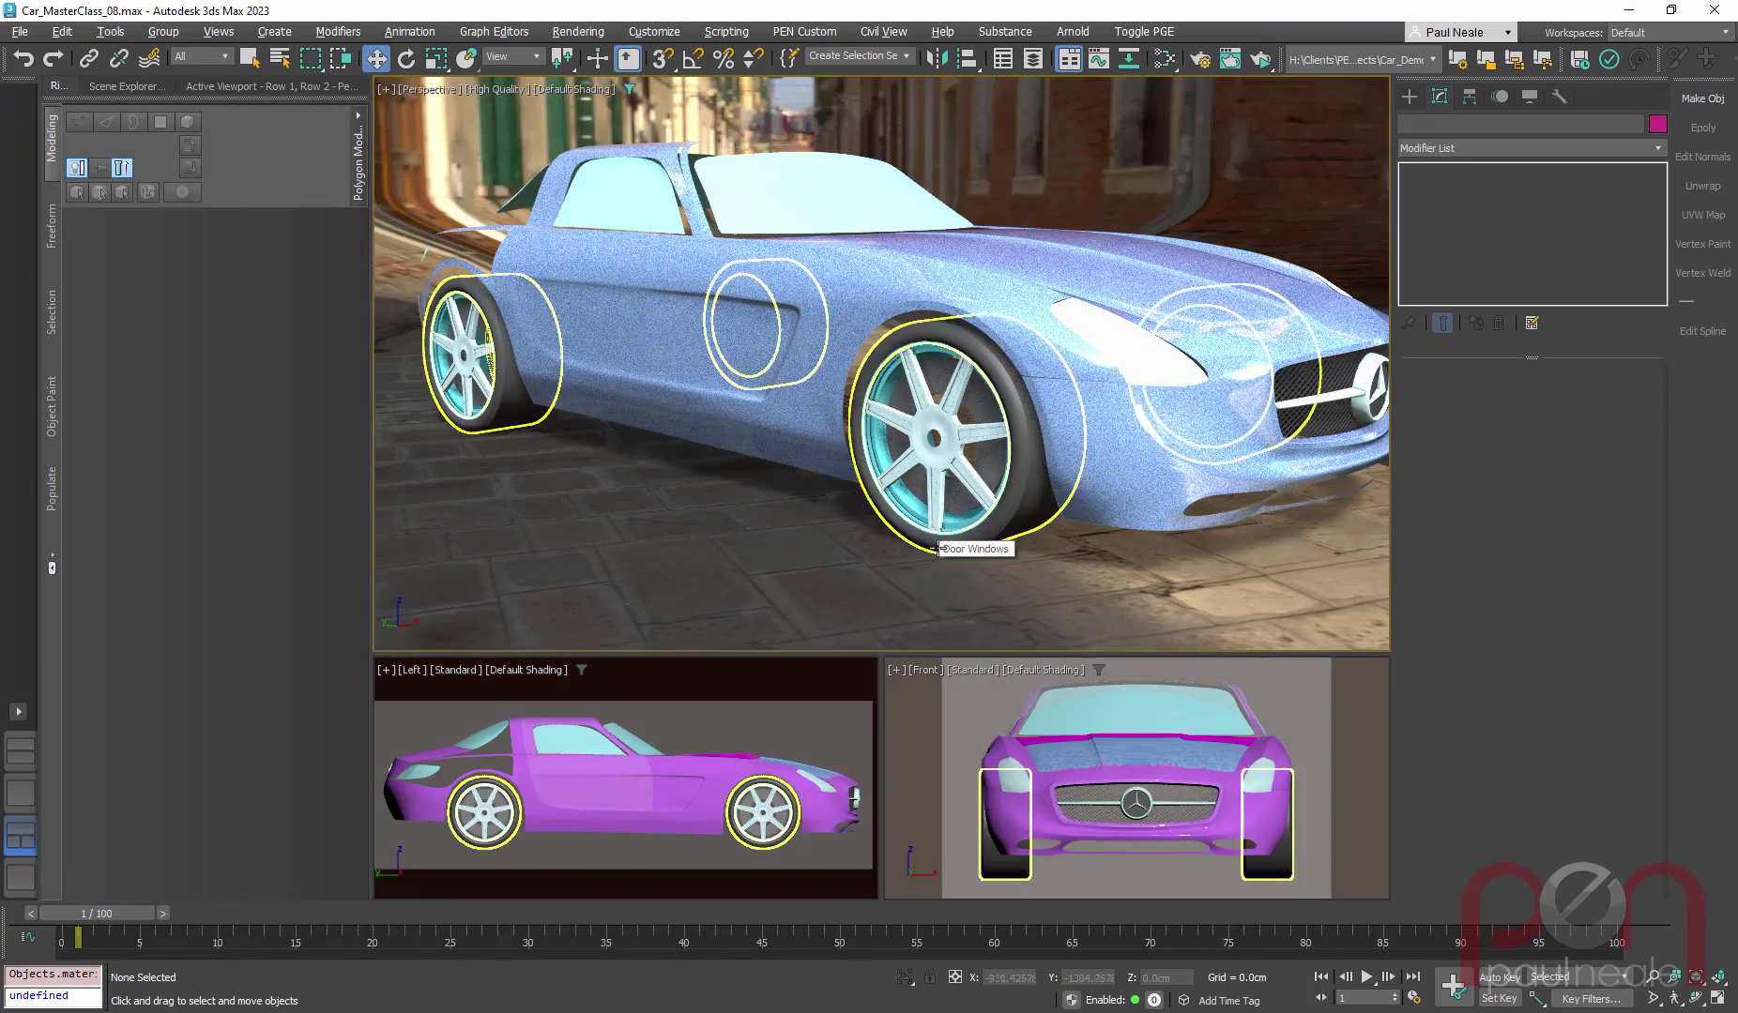
key(".")
key(".")
key(".")
key(".")
key(".")
key(".")
key(".")
key(".")
key(".")
key(".")
key(".")
key(".")
key(".")
key(".")
key(".")
key(".")
key(".")
key(".")
key(".")
key(".")
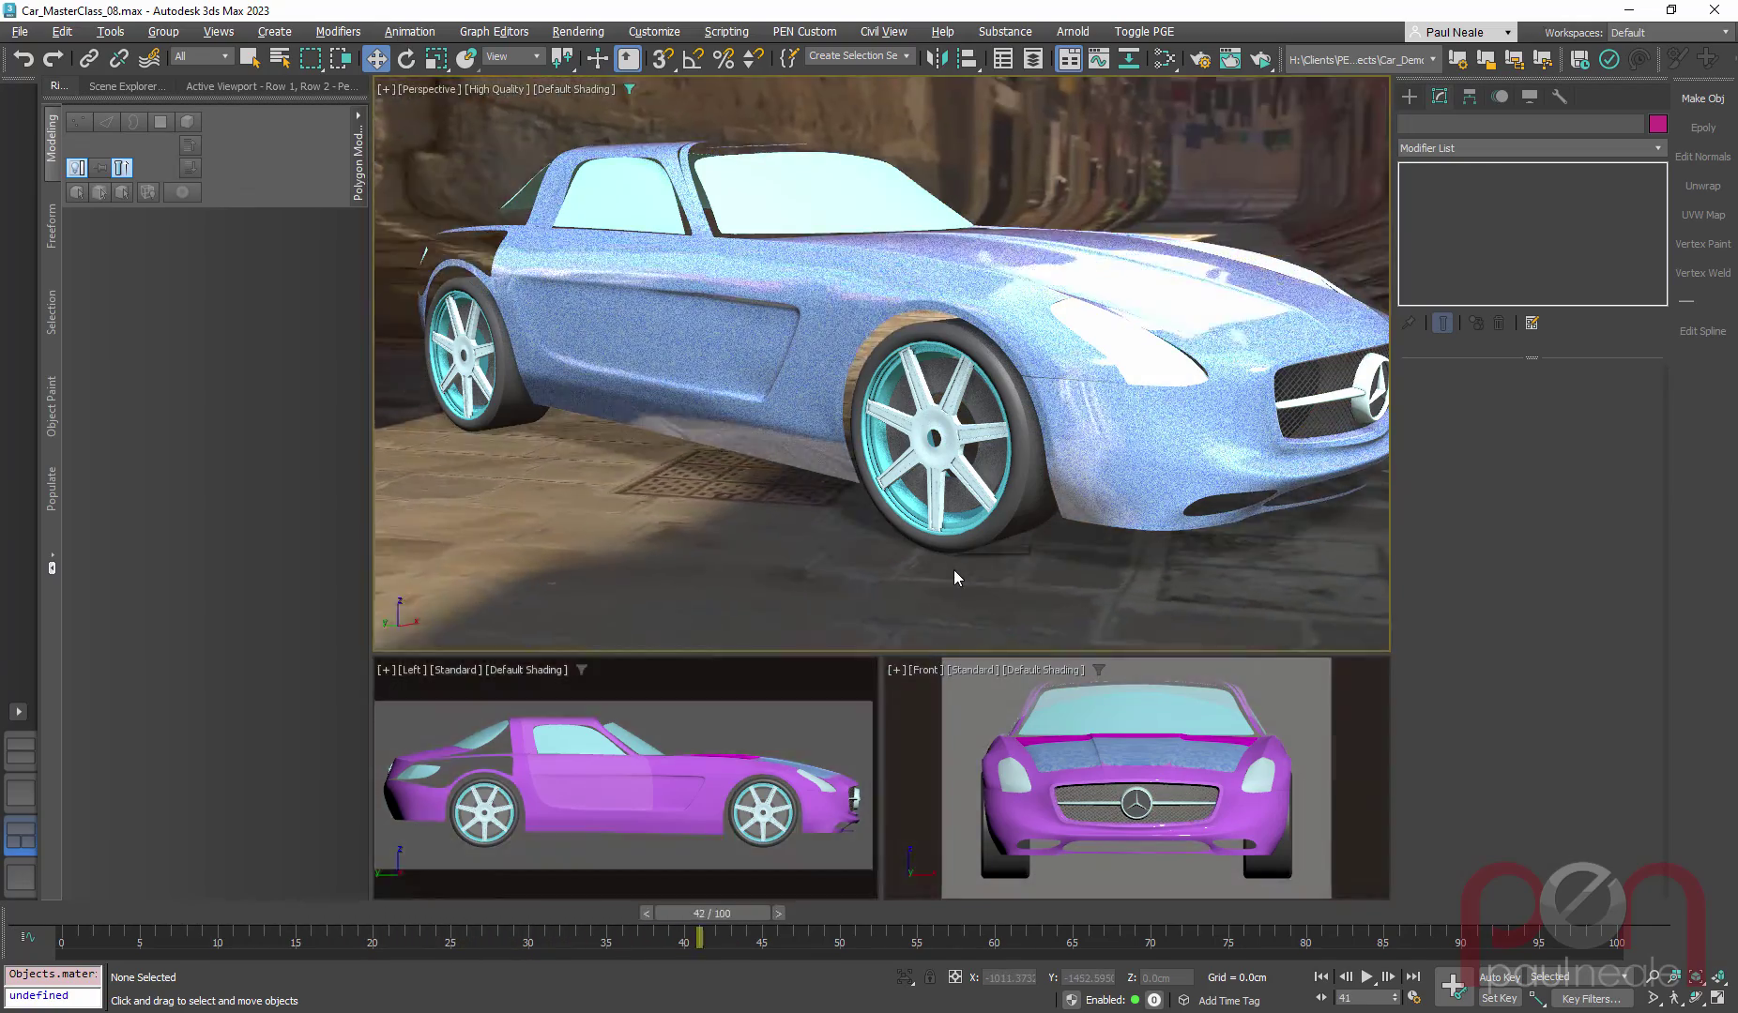
key(".")
key(".")
key(".")
key(".")
key(".")
key(".")
key(".")
key(".")
key(".")
key(".")
key(".")
key(".")
key(".")
key(".")
key(".")
key(".")
key(".")
key(".")
key(".")
key(".")
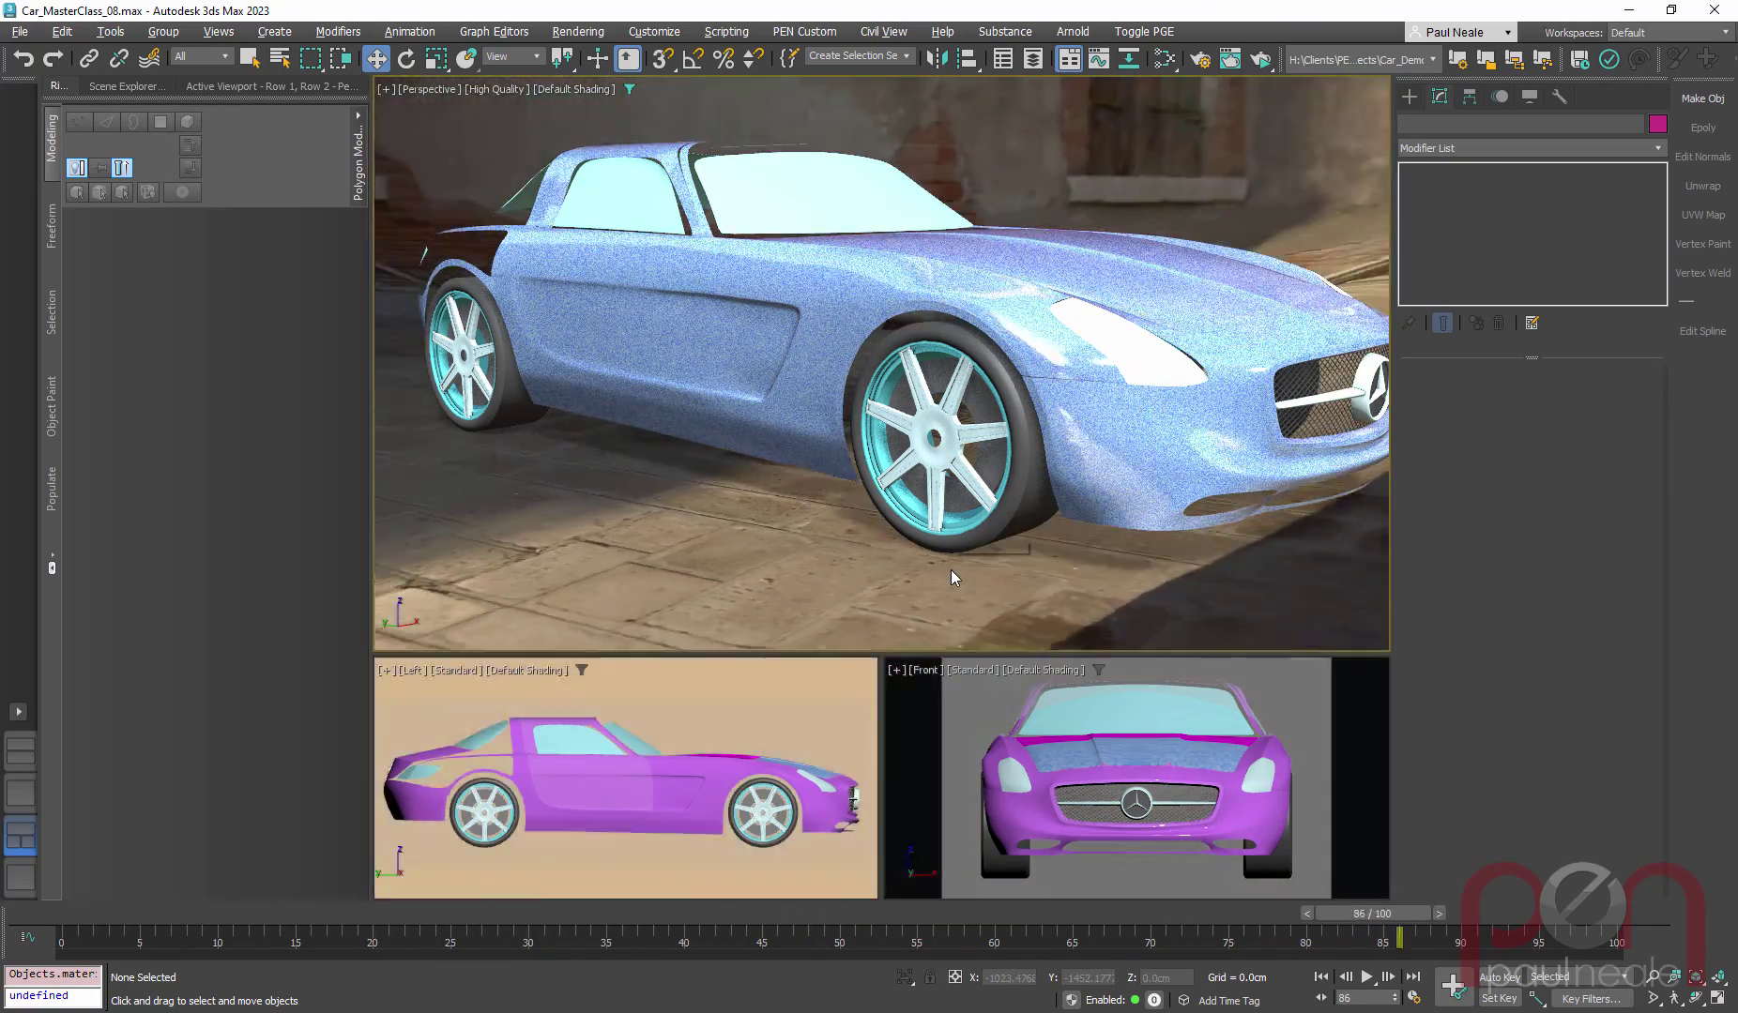
key(".")
key(".")
key(".")
key(".")
key(".")
key(".")
key(".")
key(".")
key(".")
key(".")
key(".")
key(".")
key(".")
key(".")
key(".")
key(".")
key(".")
key(".")
key(".")
key(".")
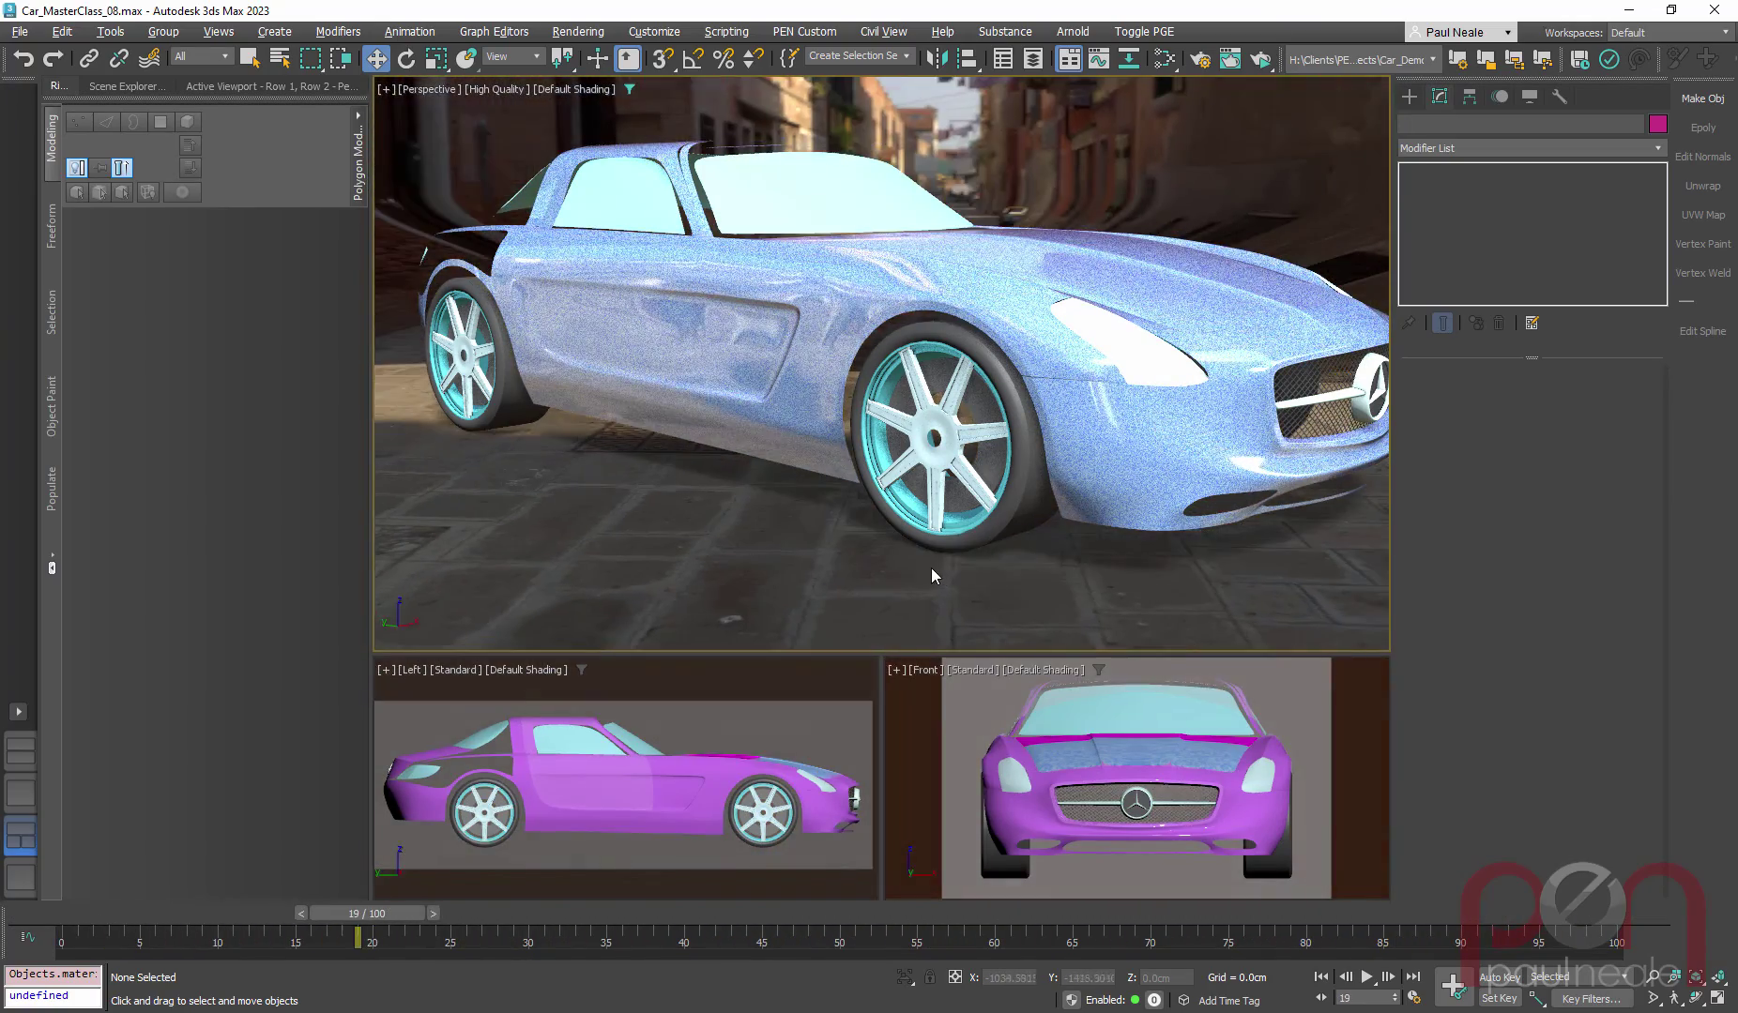
key(".")
key(".")
key(".")
key(".")
key(".")
key(".")
key(".")
key(".")
key(".")
key(".")
key(".")
key(".")
key(".")
key(".")
key(".")
key(".")
key(".")
key(".")
key(".")
key(".")
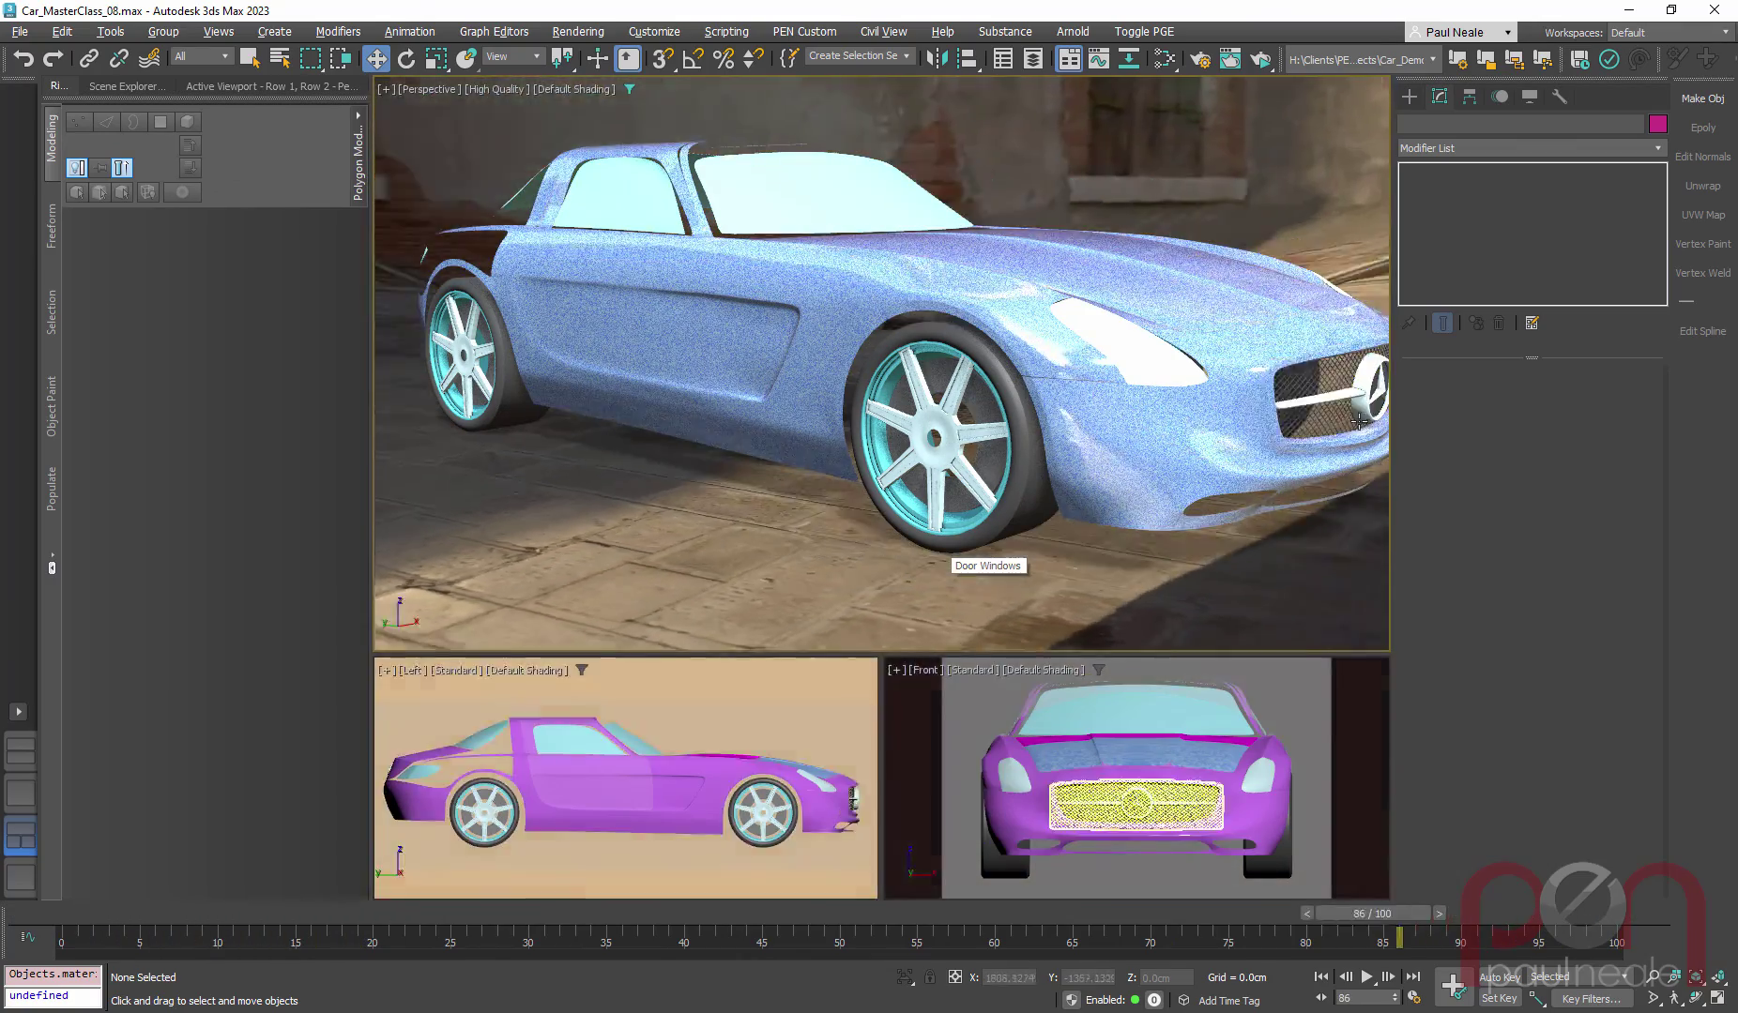
key(".")
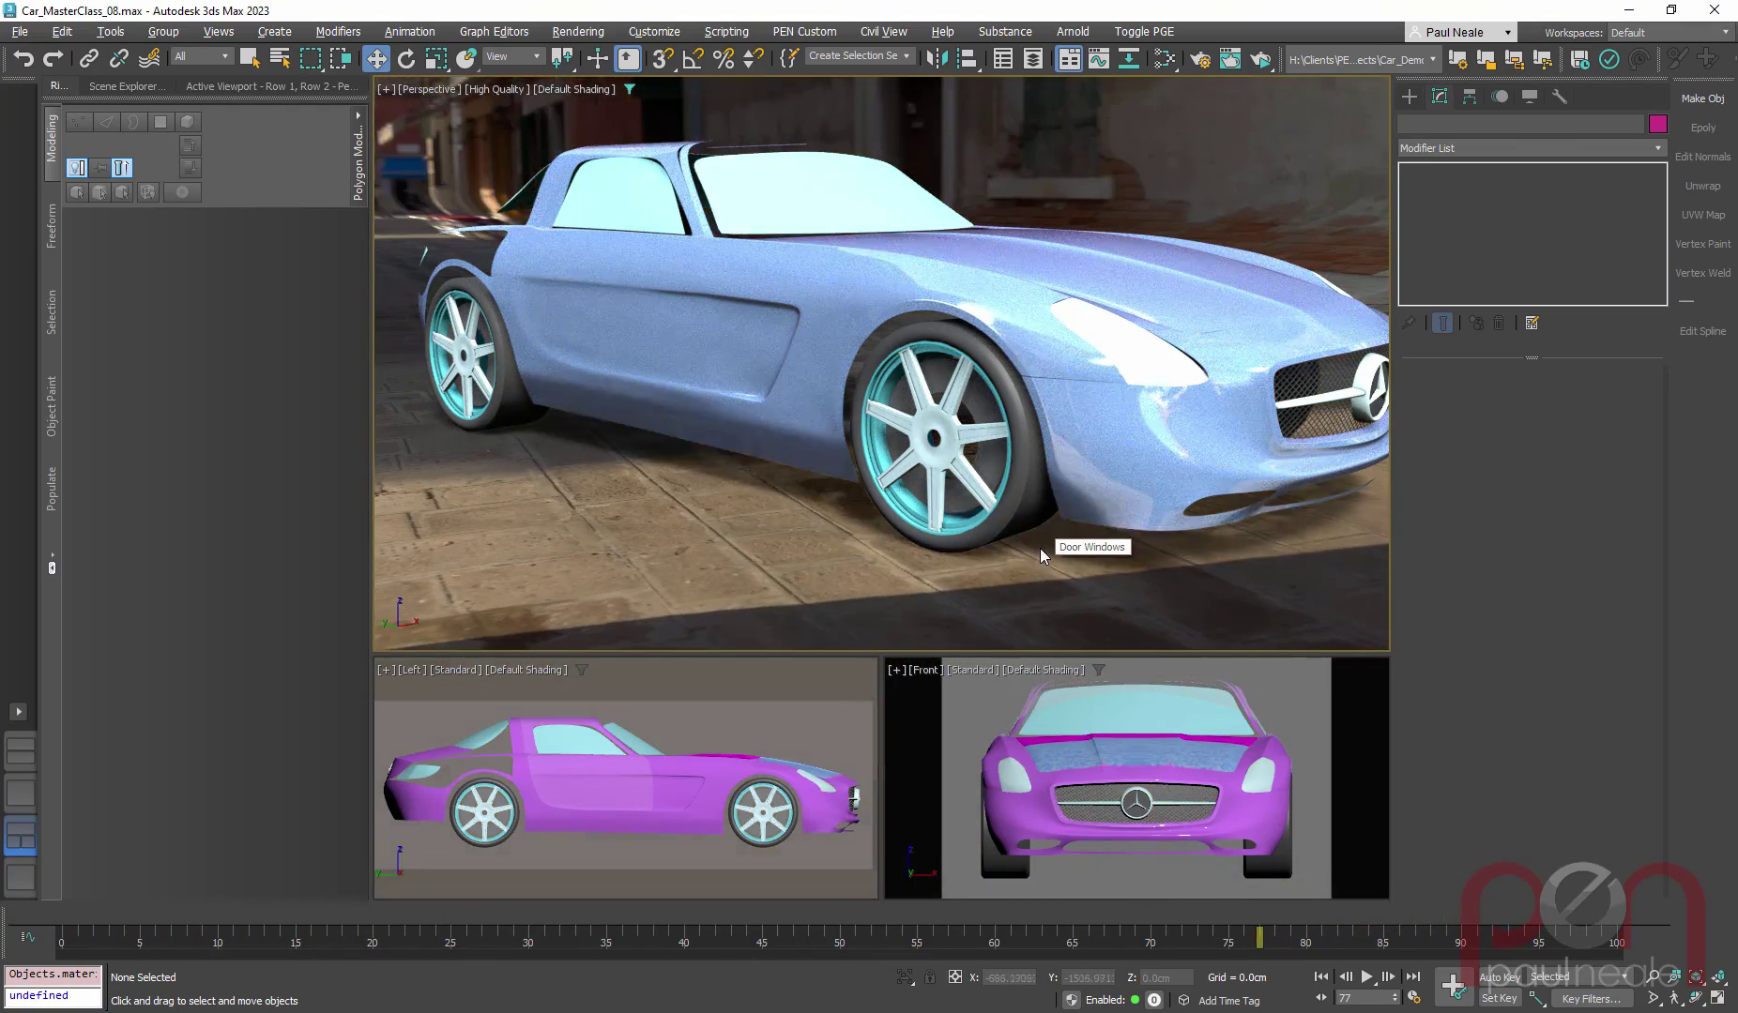